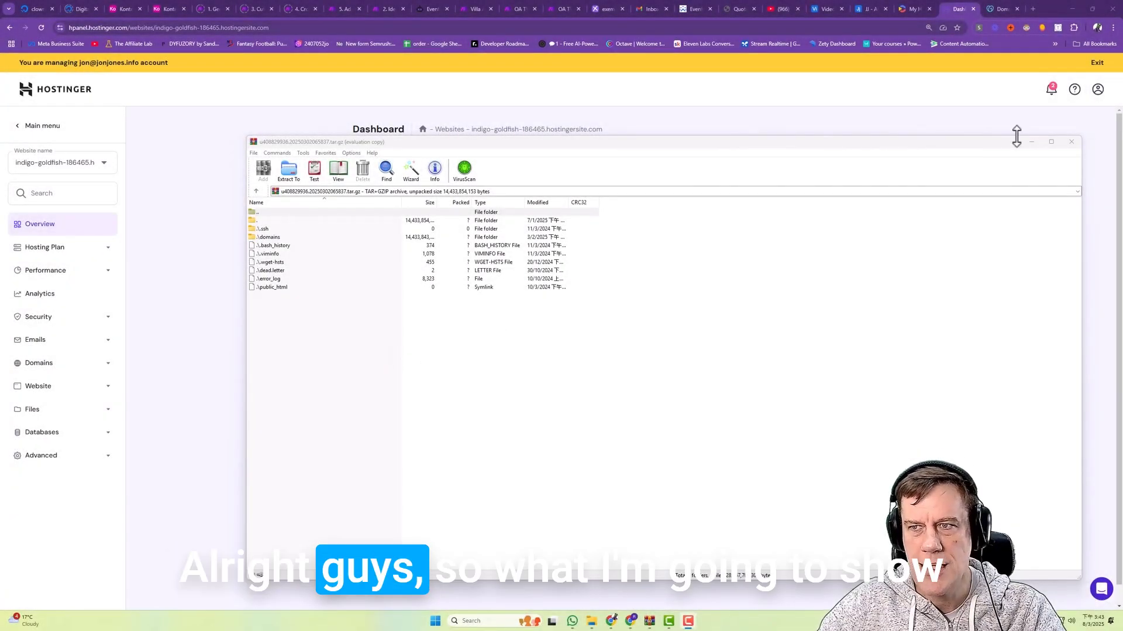
Move the WinRAR archive and Downloads windows aside and bring the Hostinger dashboard forward.
drag(994, 156, 980, 359)
click(859, 199)
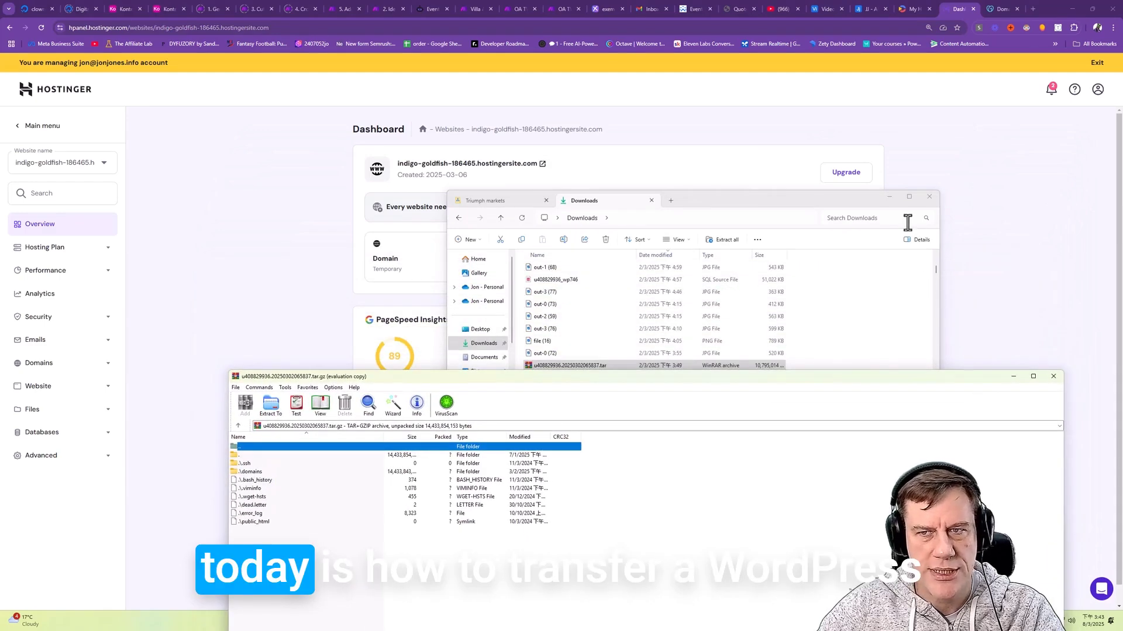
drag(839, 217, 823, 410)
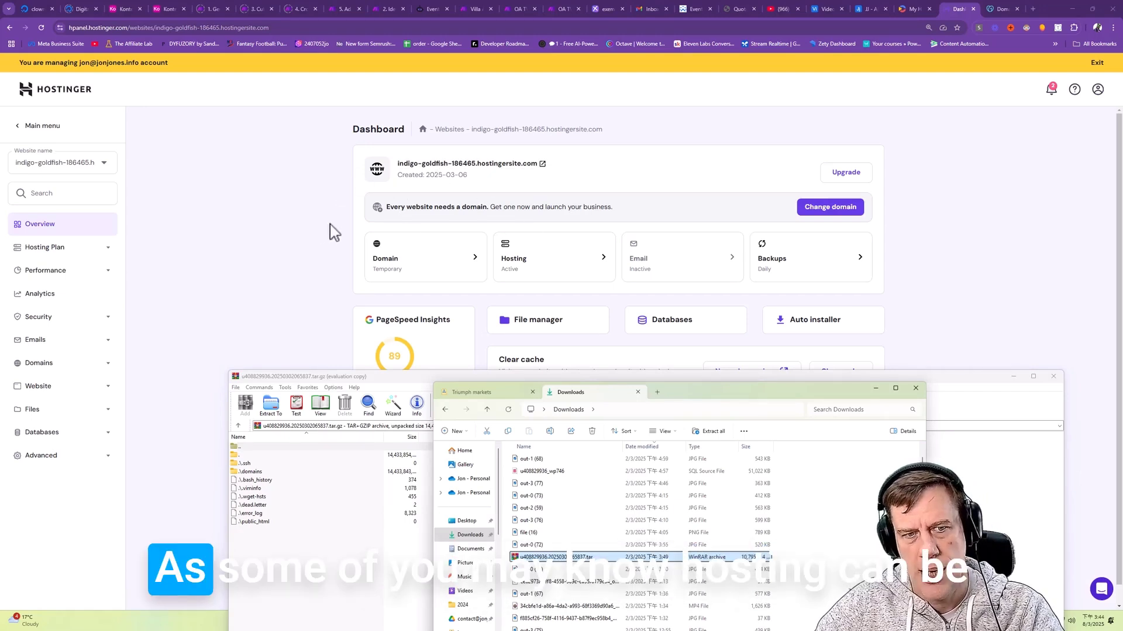
click(38, 126)
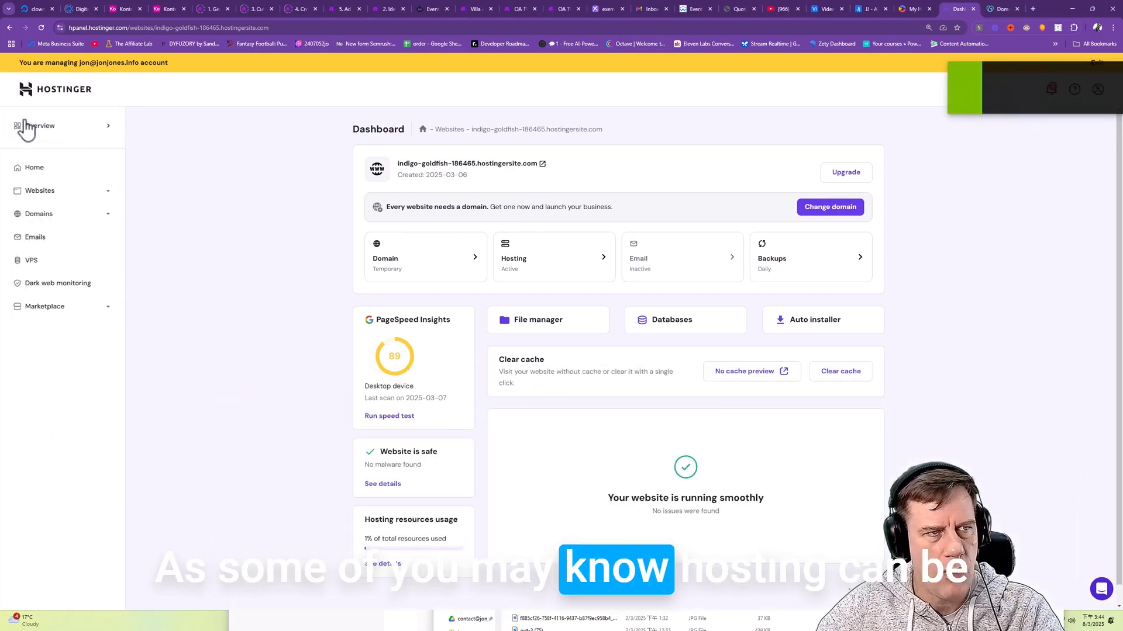
Go to hPanel Home and exit the managed account to list all your hosting plans.
click(37, 168)
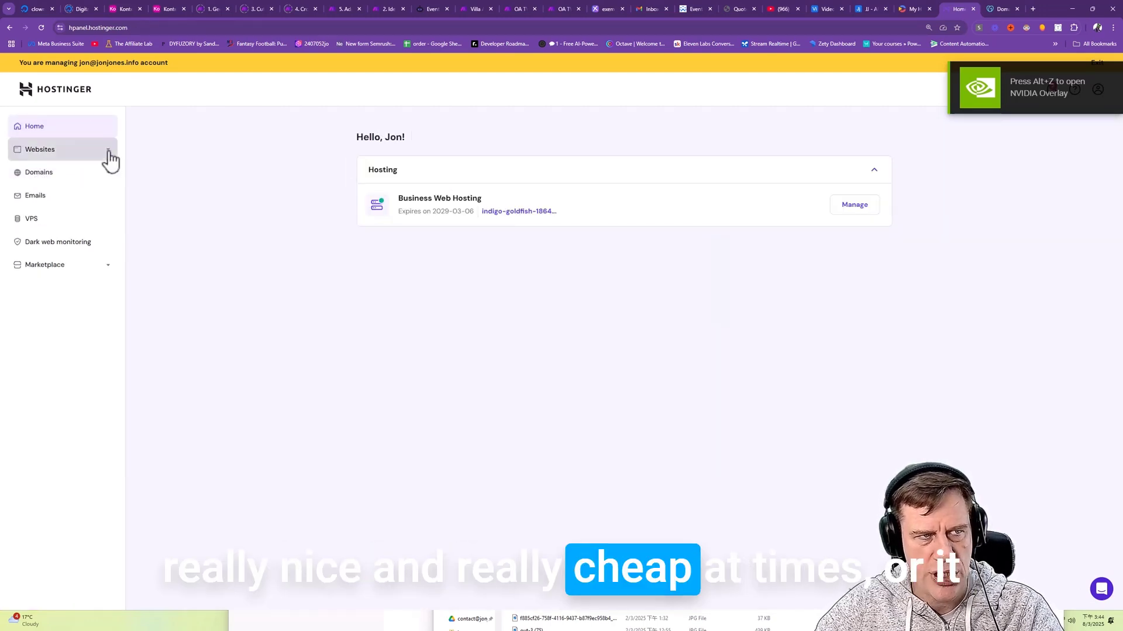
click(1098, 65)
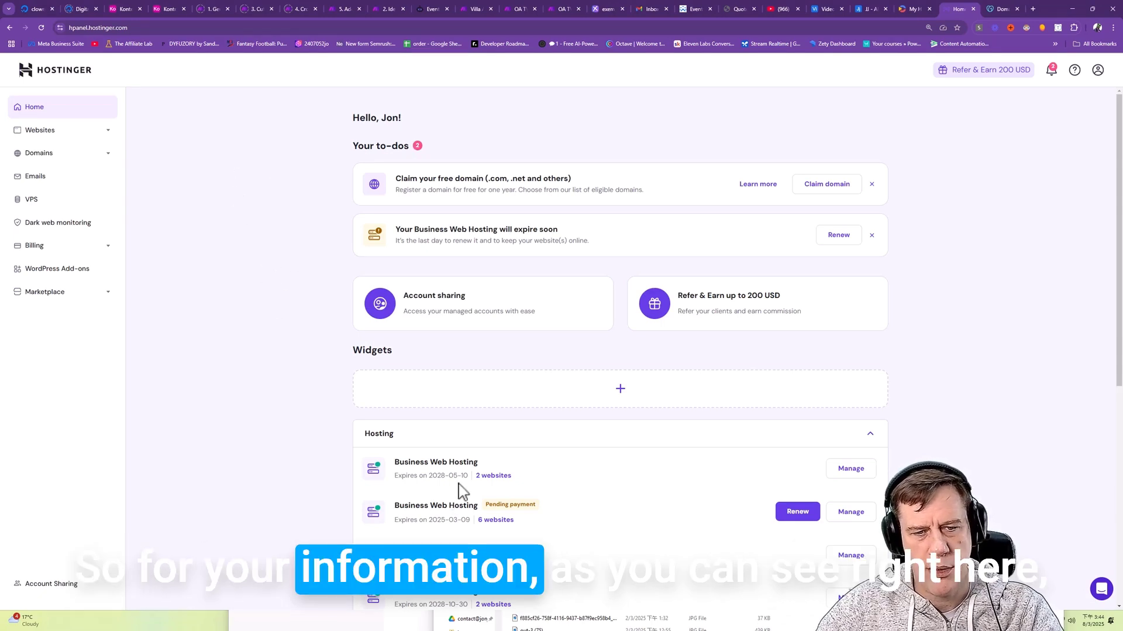
scroll(459, 491, down, 1)
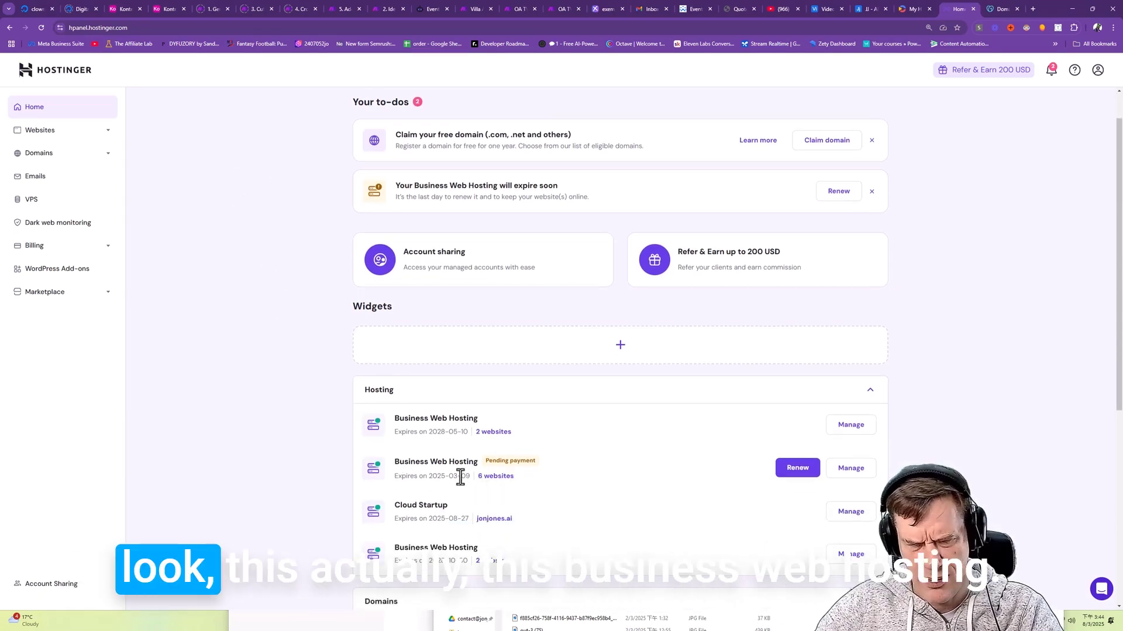
Highlight the second hosting plan's expiry date and name, then go to Account Sharing.
drag(418, 476, 470, 478)
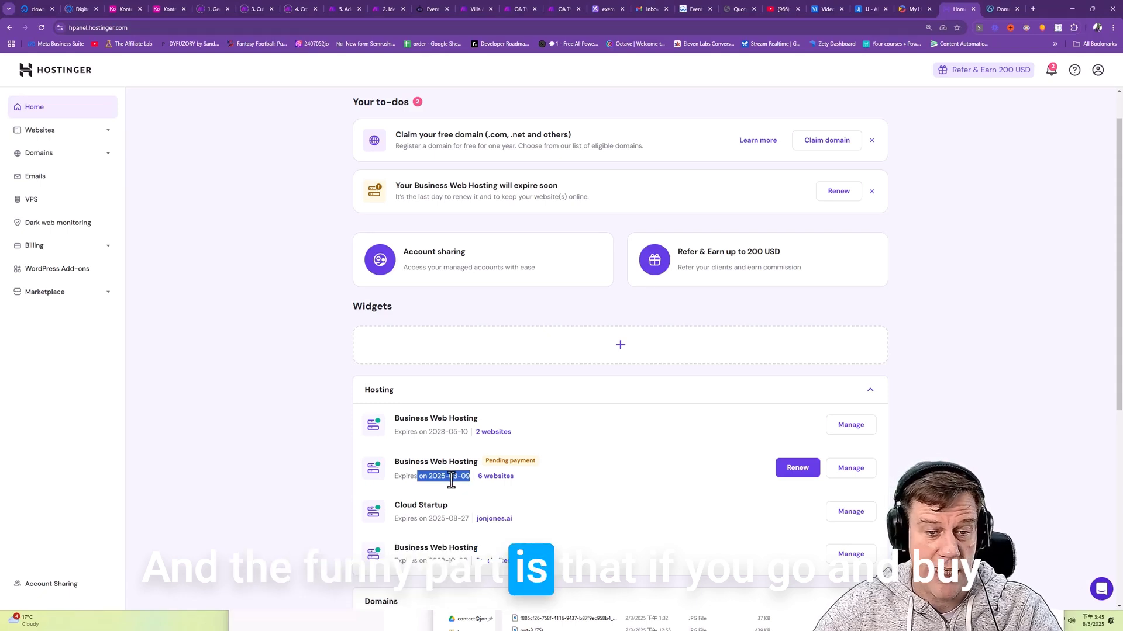
drag(395, 462, 478, 464)
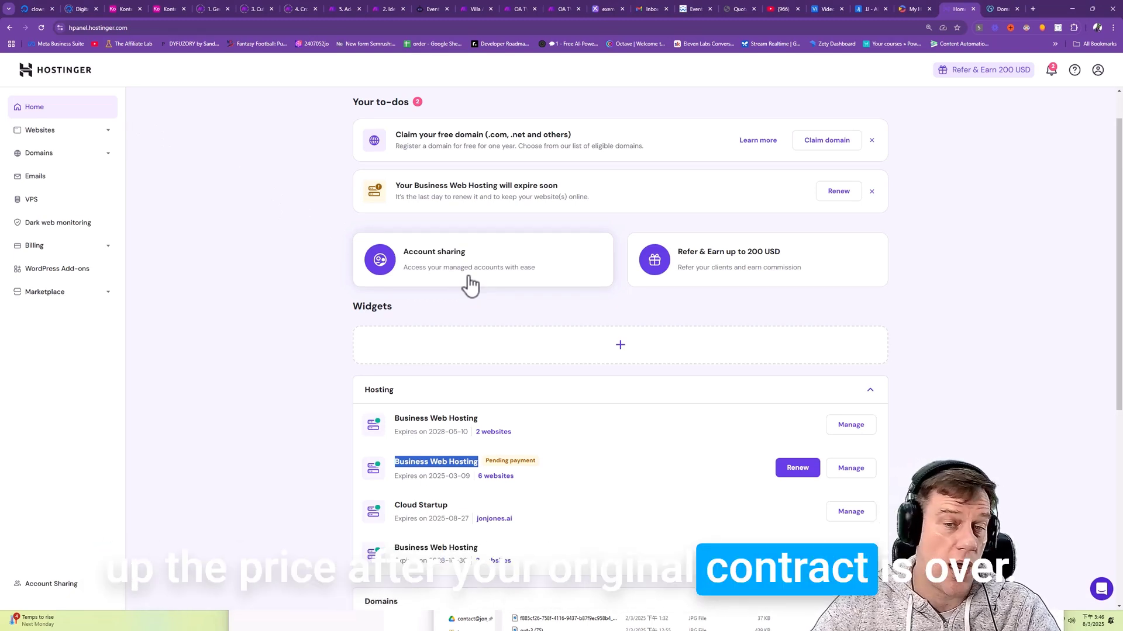
click(433, 269)
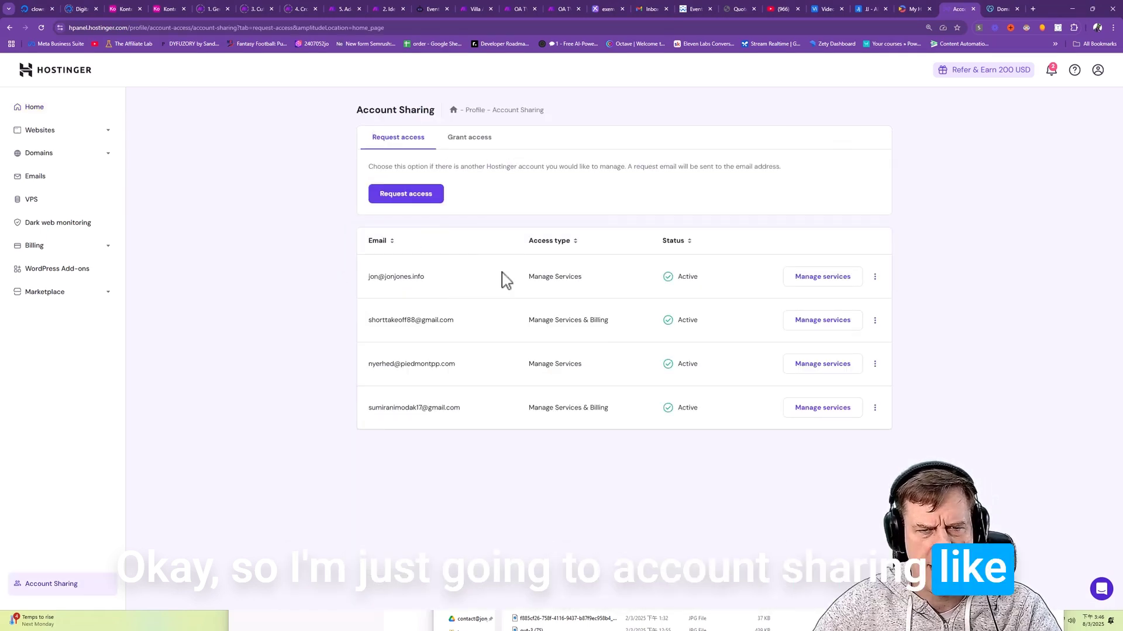
Manage the first shared account's services and review the new temporary site's dashboard and URL.
click(807, 279)
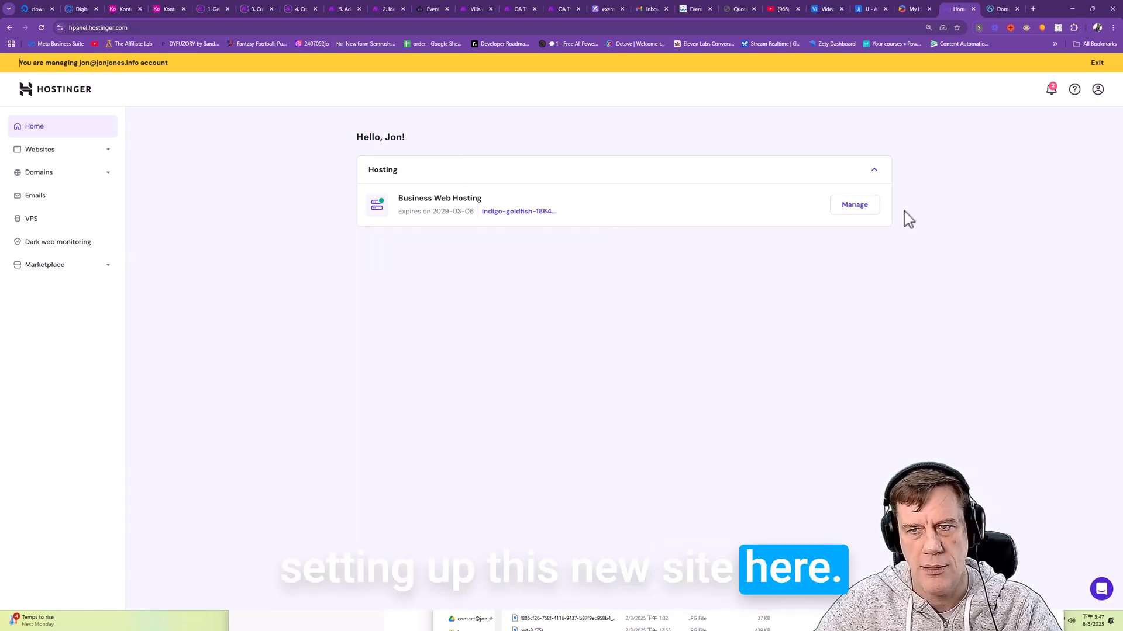
click(854, 206)
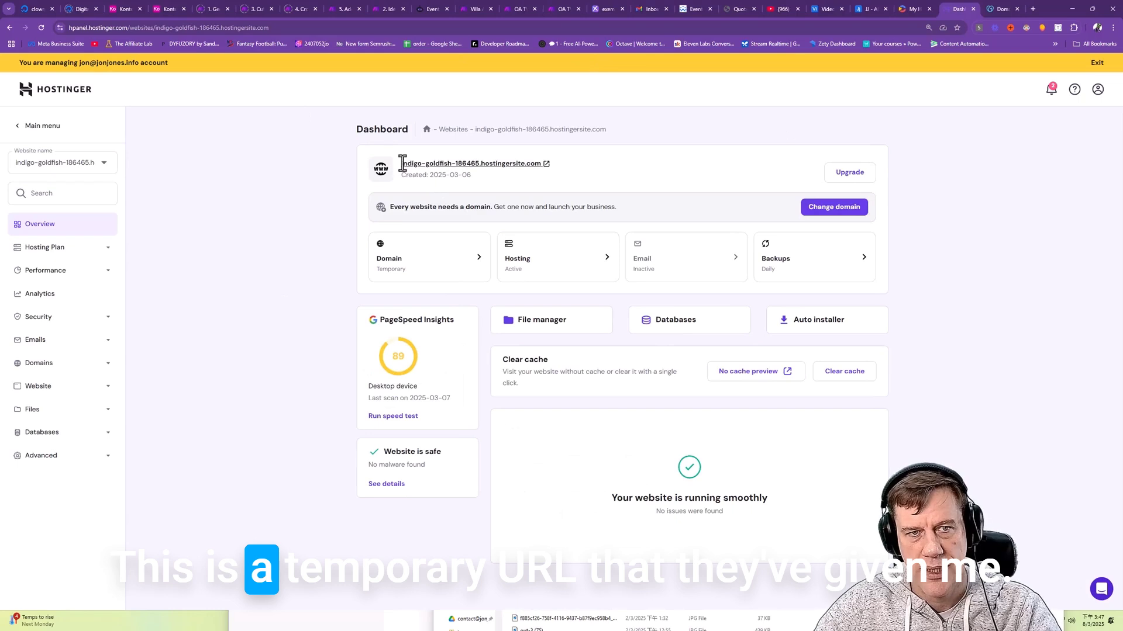
drag(403, 163, 542, 171)
click(558, 149)
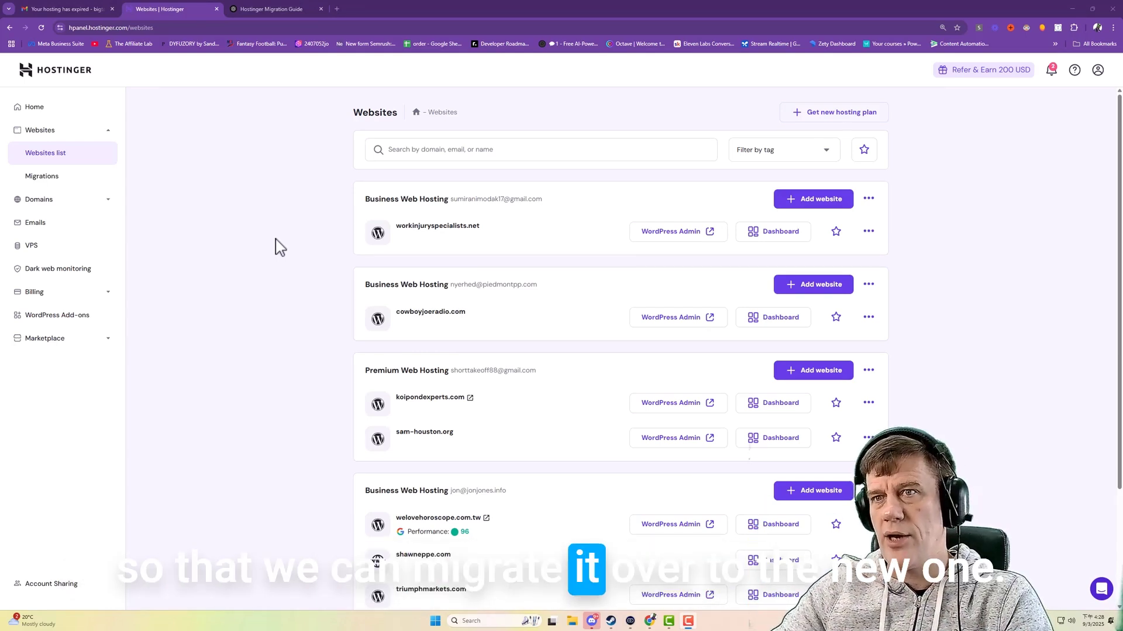
Highlight both hosting plan headings, then go to the koipondexperts.com Backups page.
drag(365, 200, 434, 200)
drag(365, 285, 439, 285)
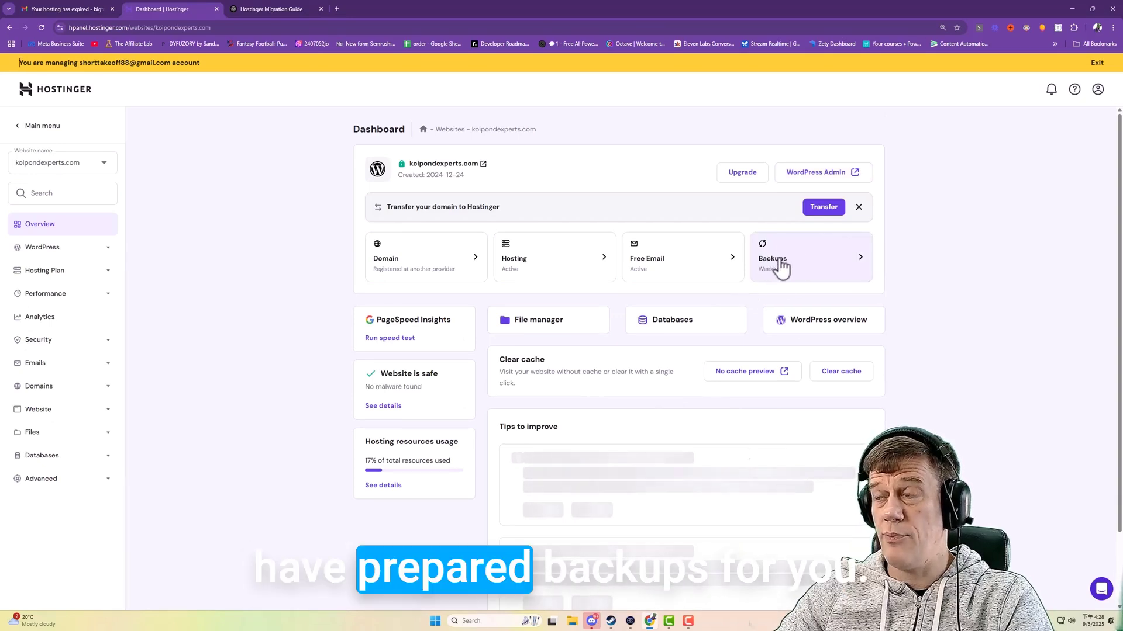
click(782, 267)
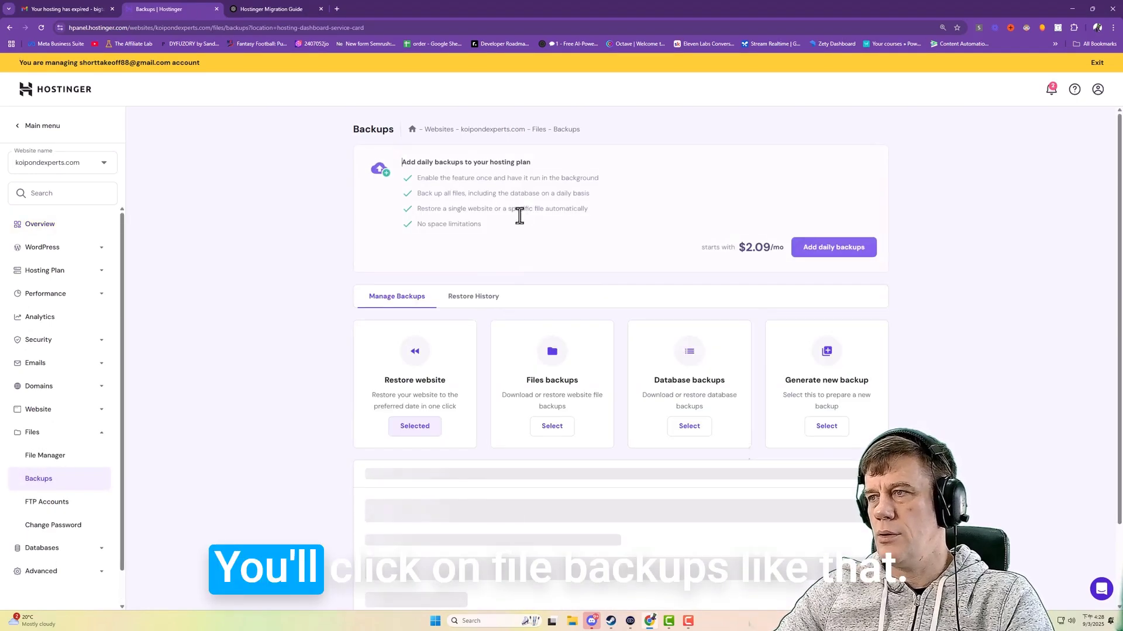
click(556, 430)
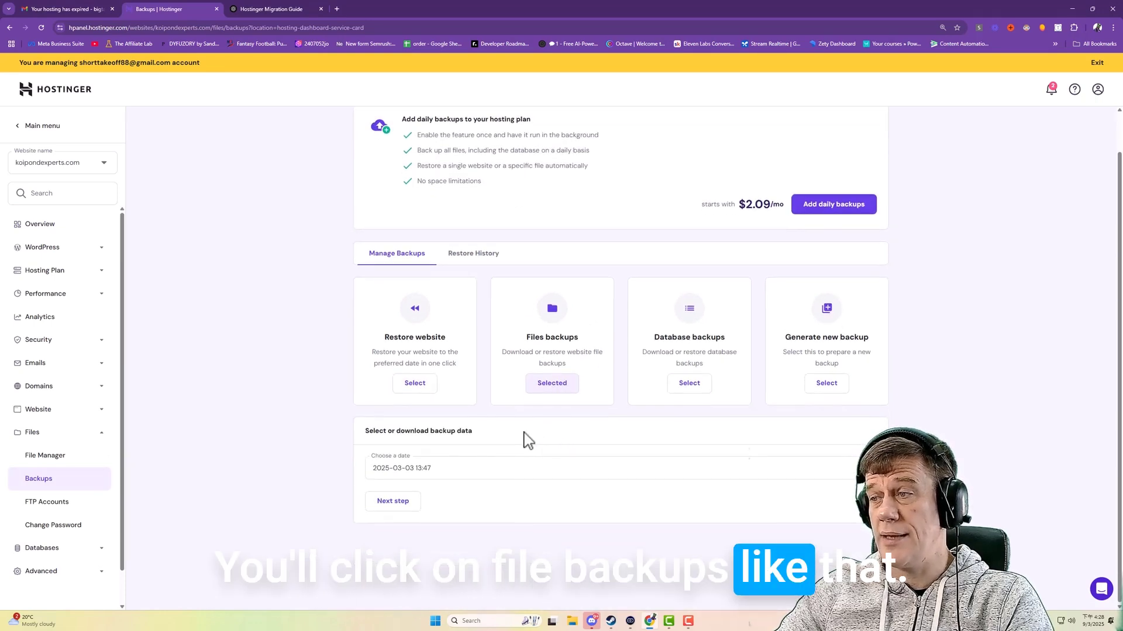
click(430, 474)
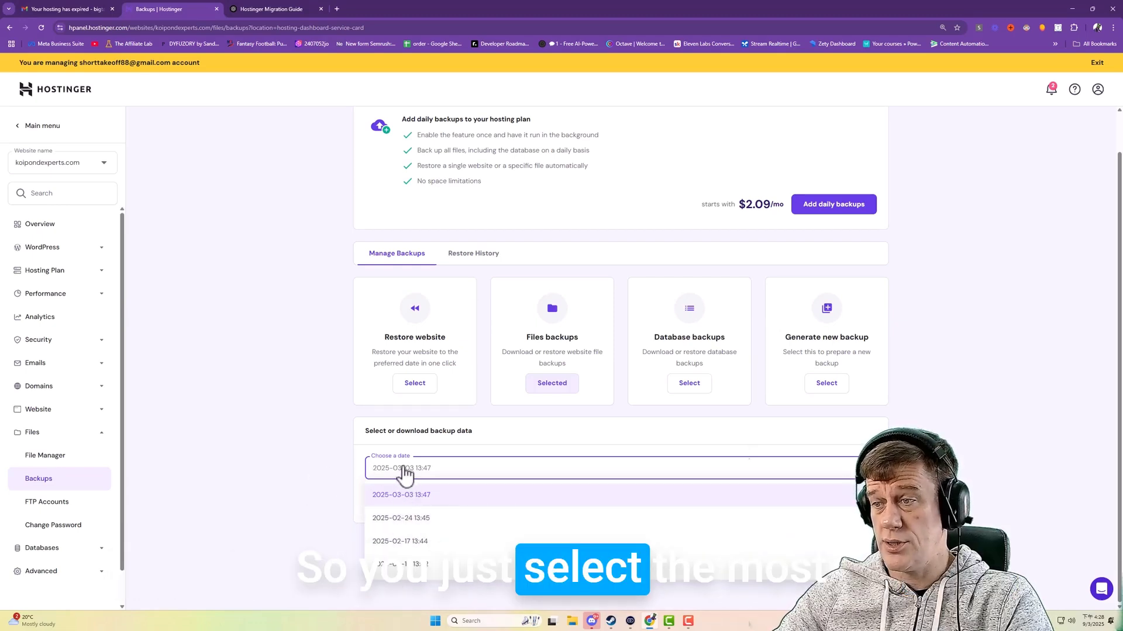
click(388, 494)
click(399, 503)
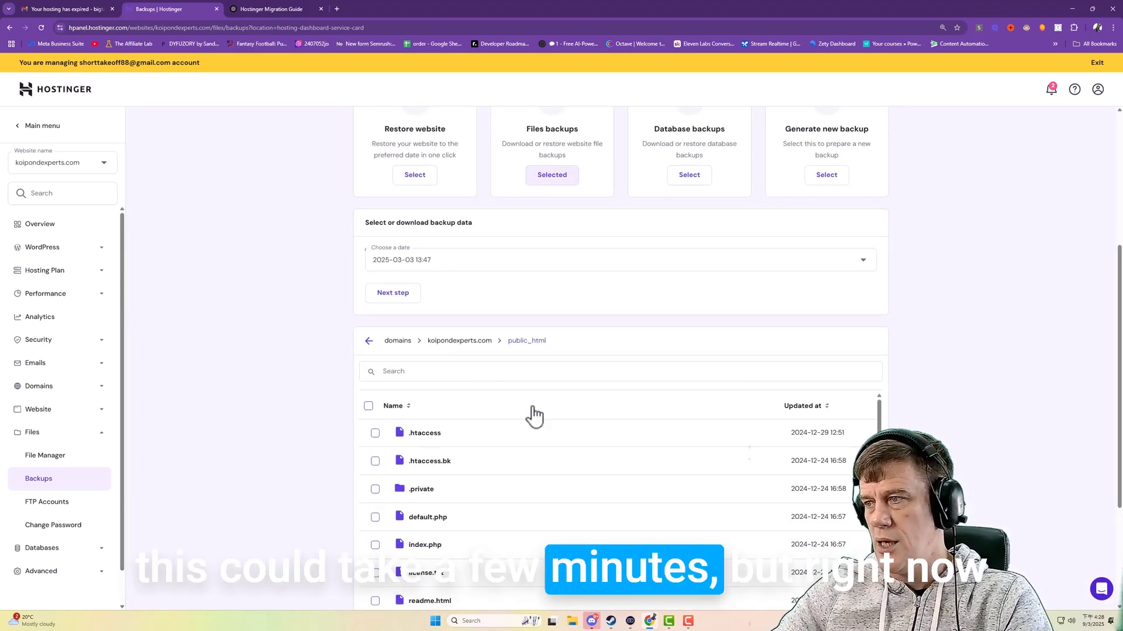
scroll(531, 417, down, 7)
scroll(944, 426, down, 2)
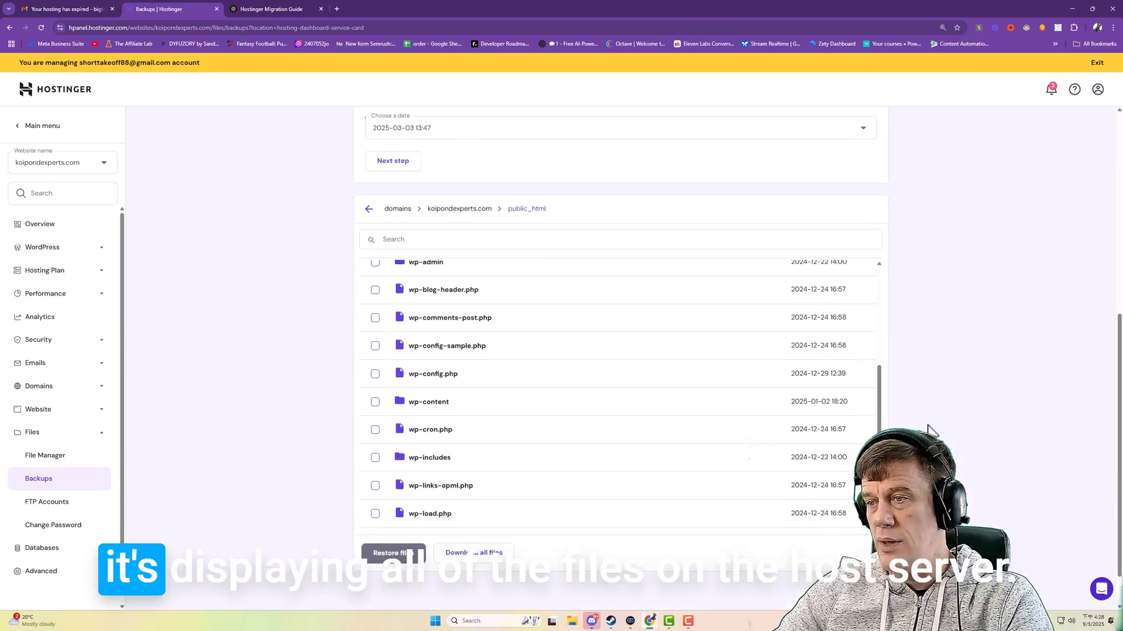
scroll(936, 430, down, 1)
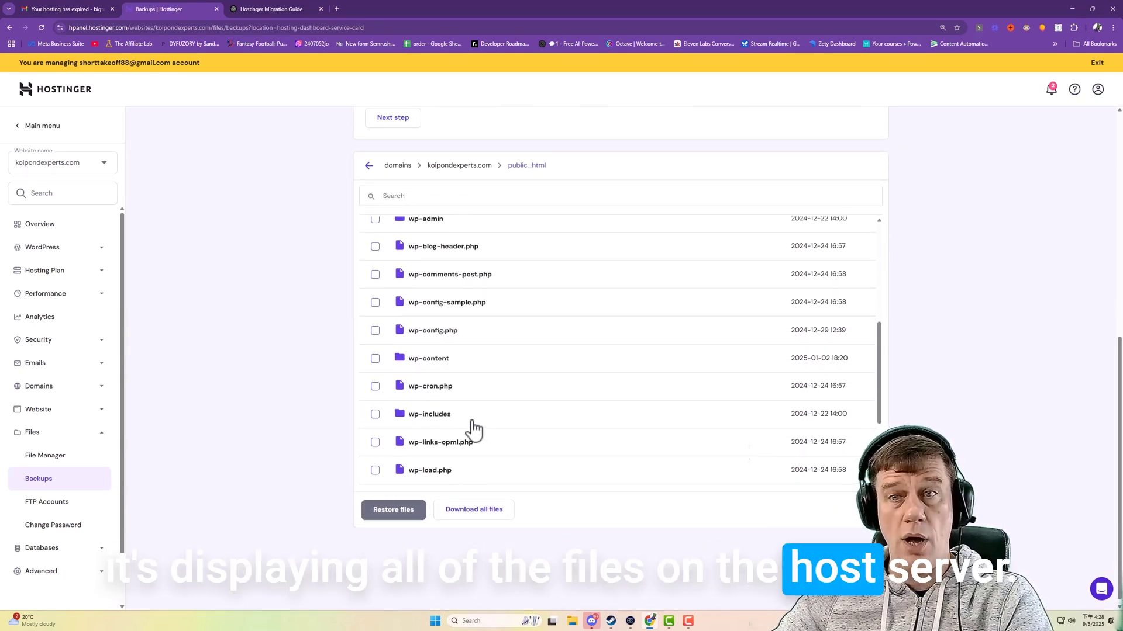
click(475, 510)
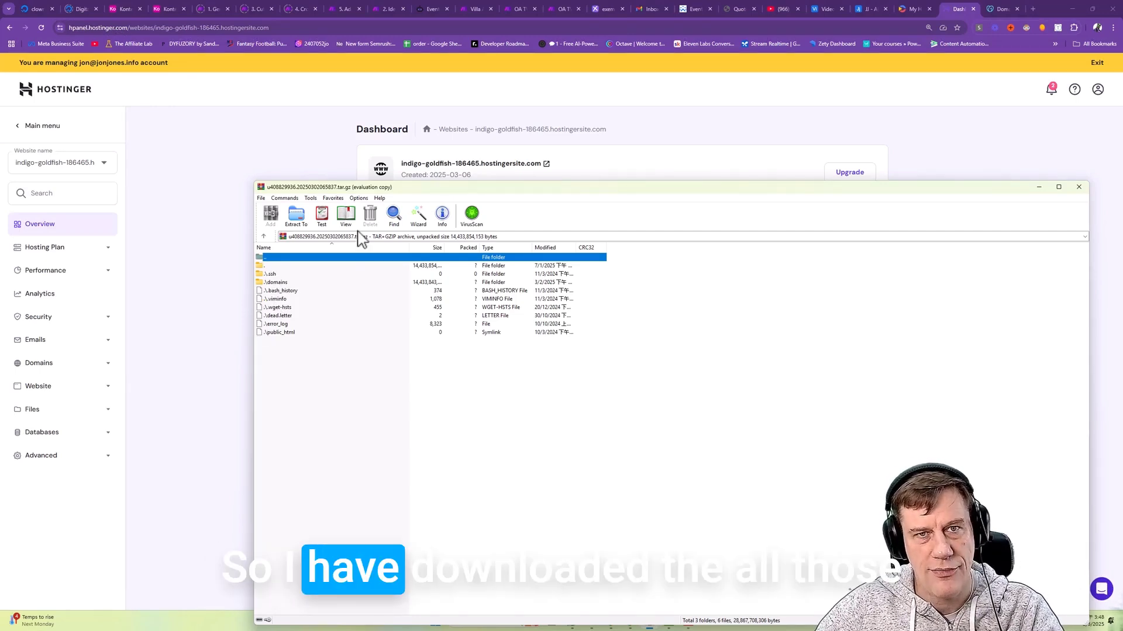
In the archive, open the '.' folder and then the domains folder to list the website folders.
double_click(260, 267)
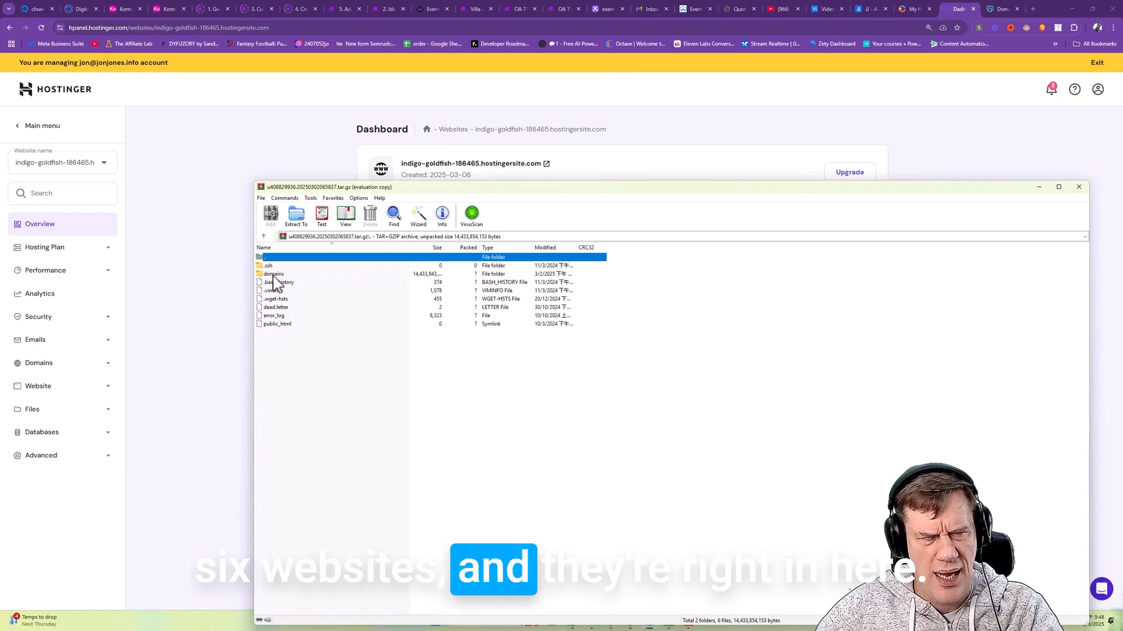
double_click(274, 274)
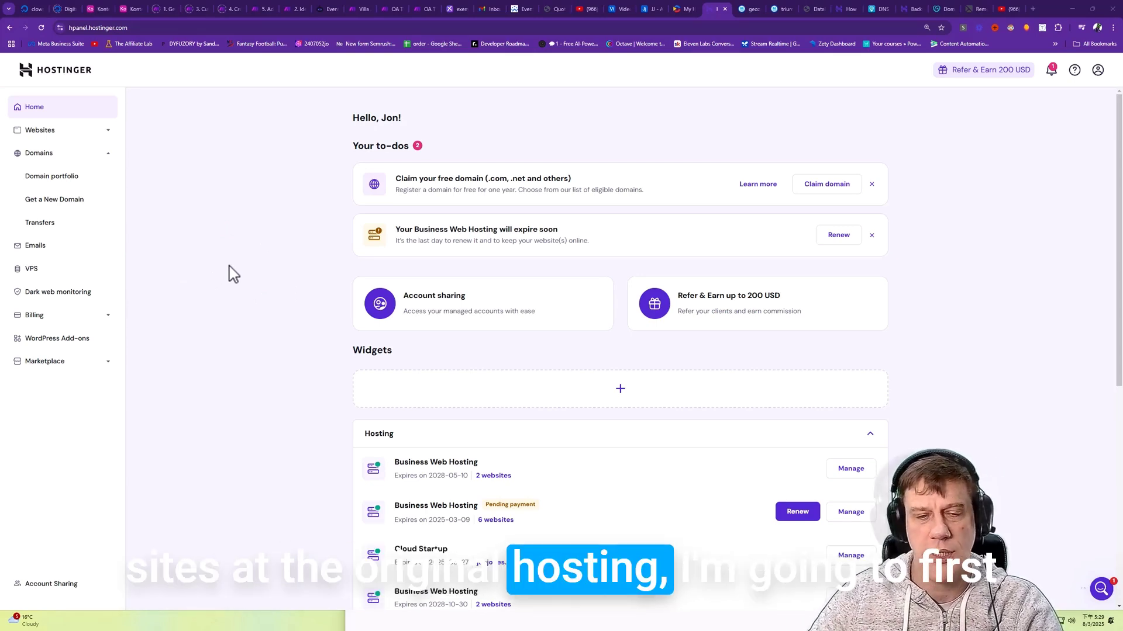
Open the first shared account's empty Business Web Hosting plan from Account Sharing.
click(491, 314)
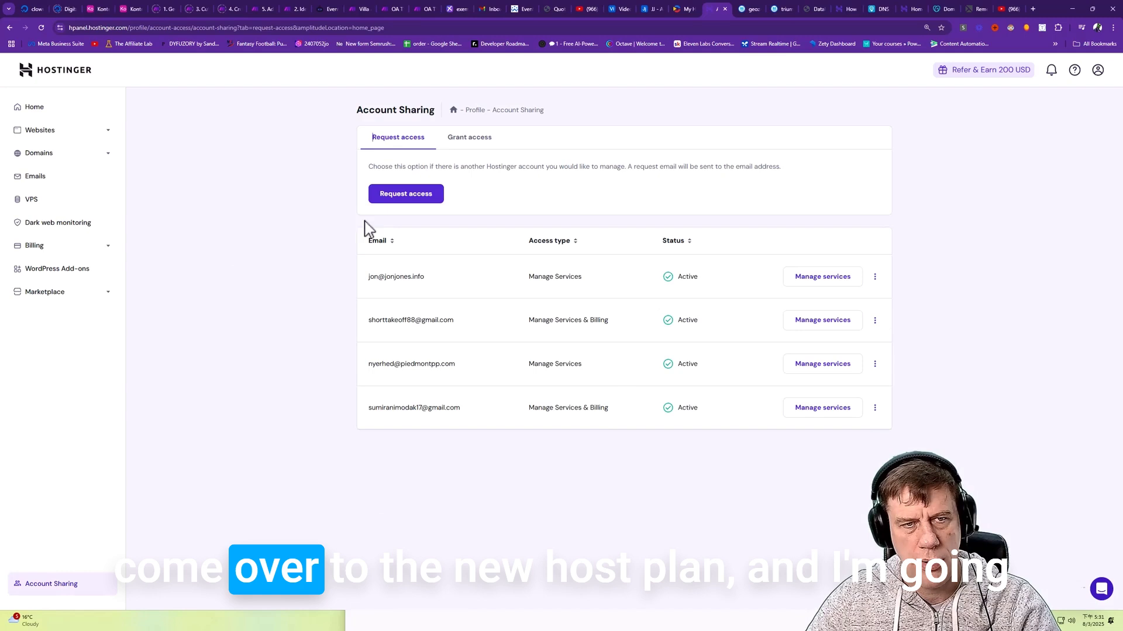
click(828, 282)
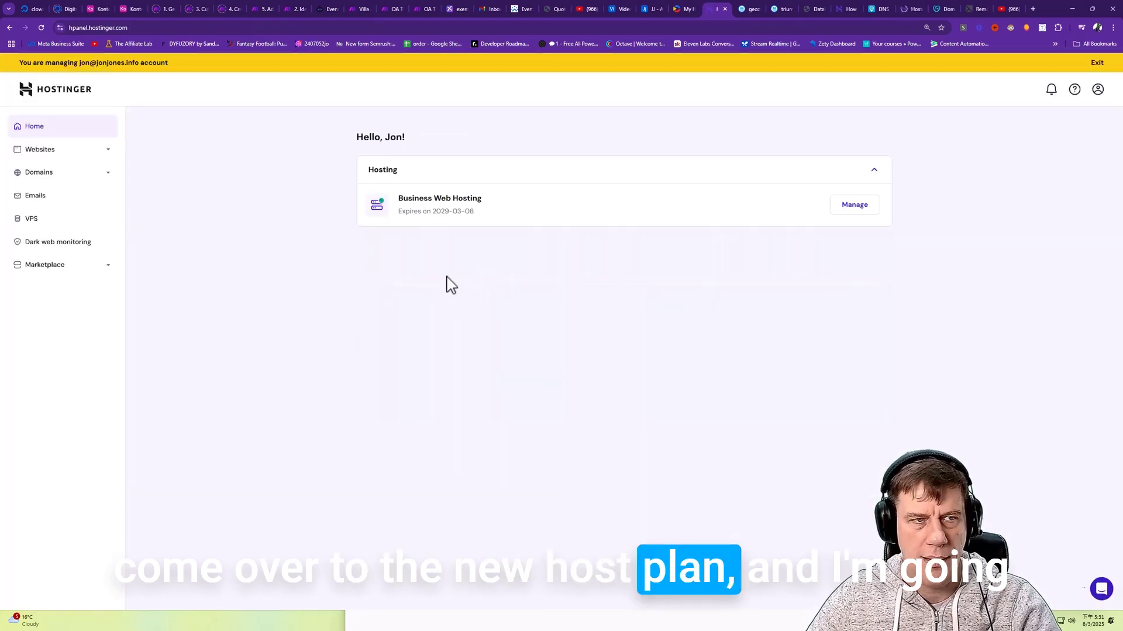
click(858, 206)
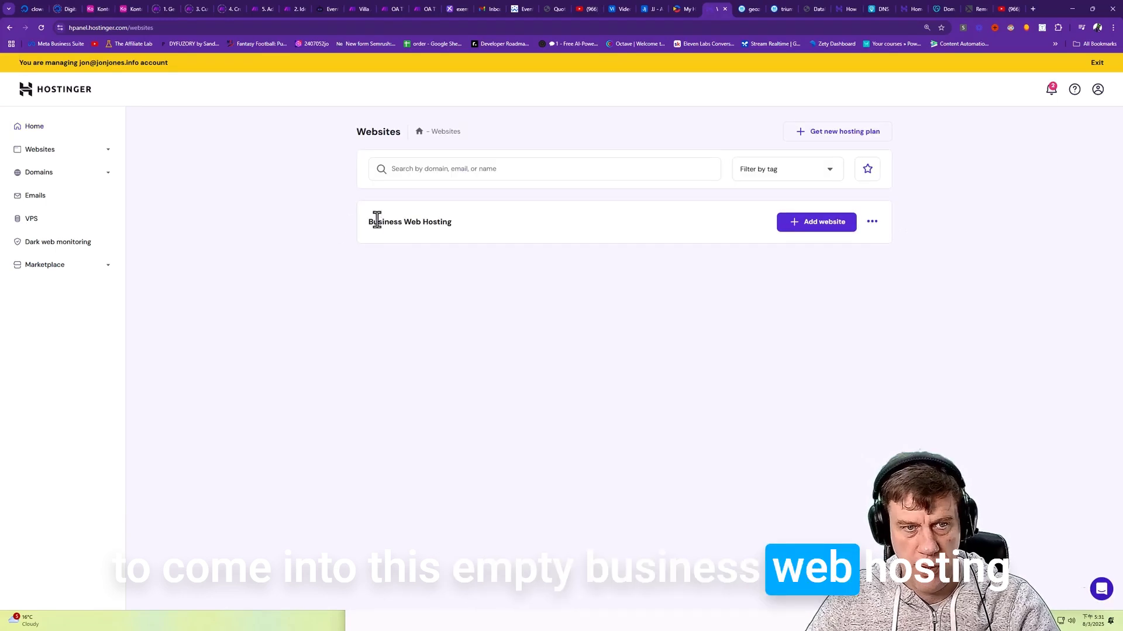
Start Migrate Website from the Add website menu, choosing Upload backup files.
click(822, 228)
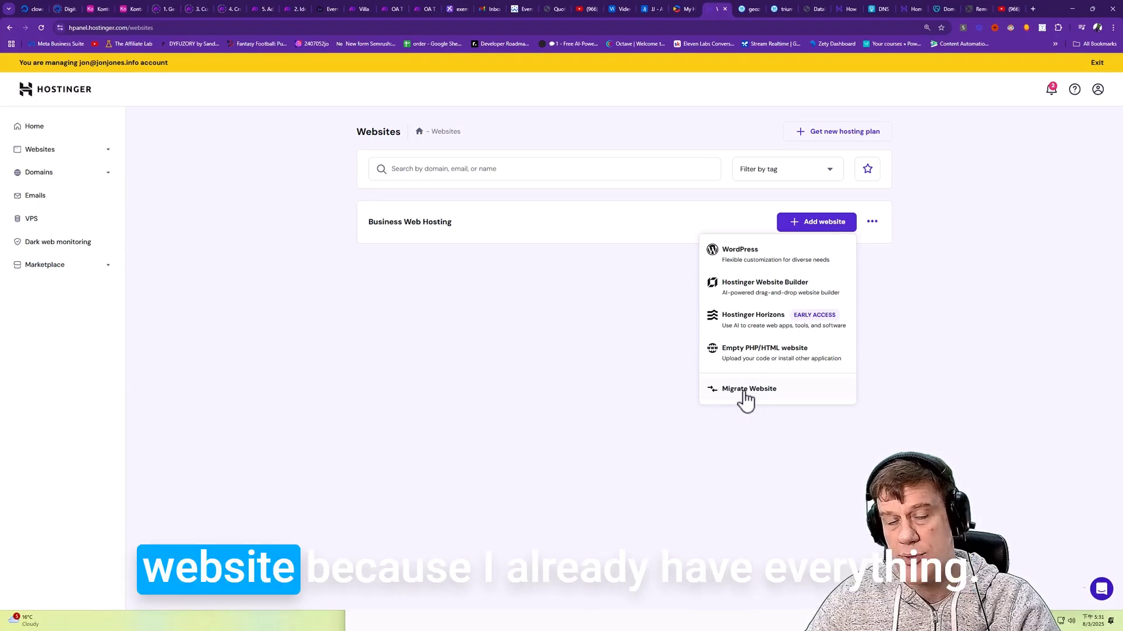
click(744, 396)
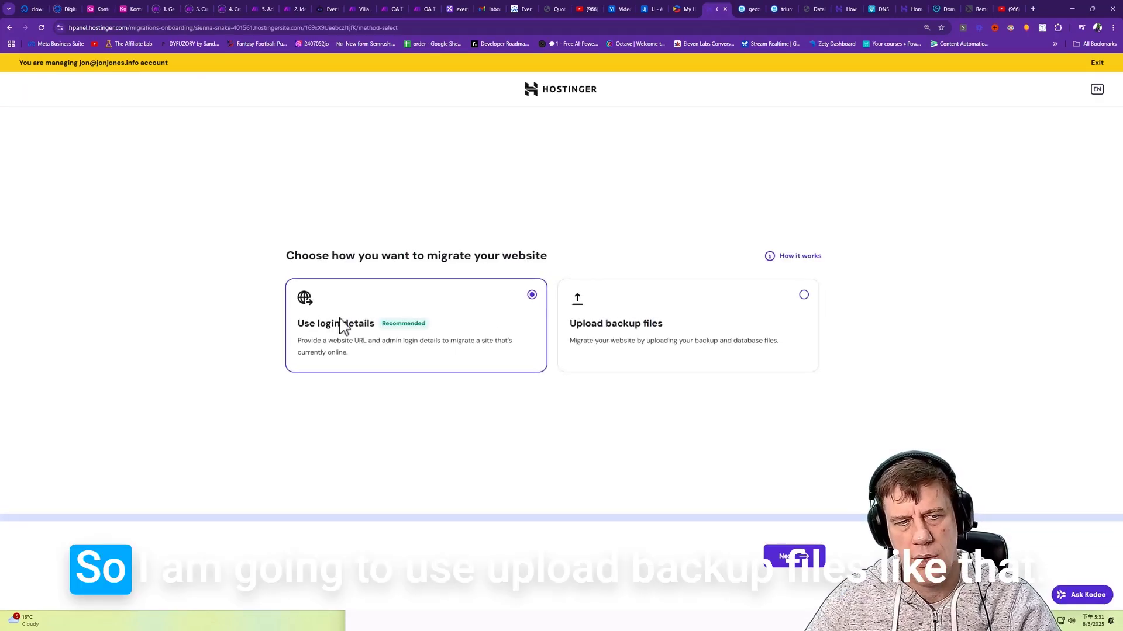
click(643, 331)
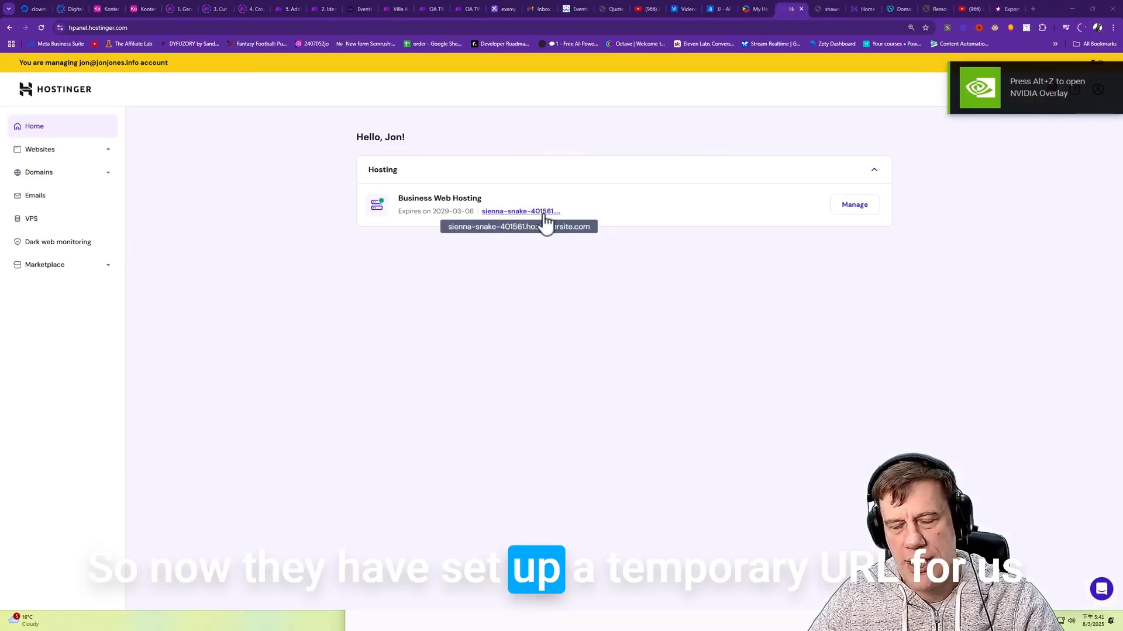
Open public_html in the sienna-snake-401561 site's File manager and show the Upload options.
click(846, 212)
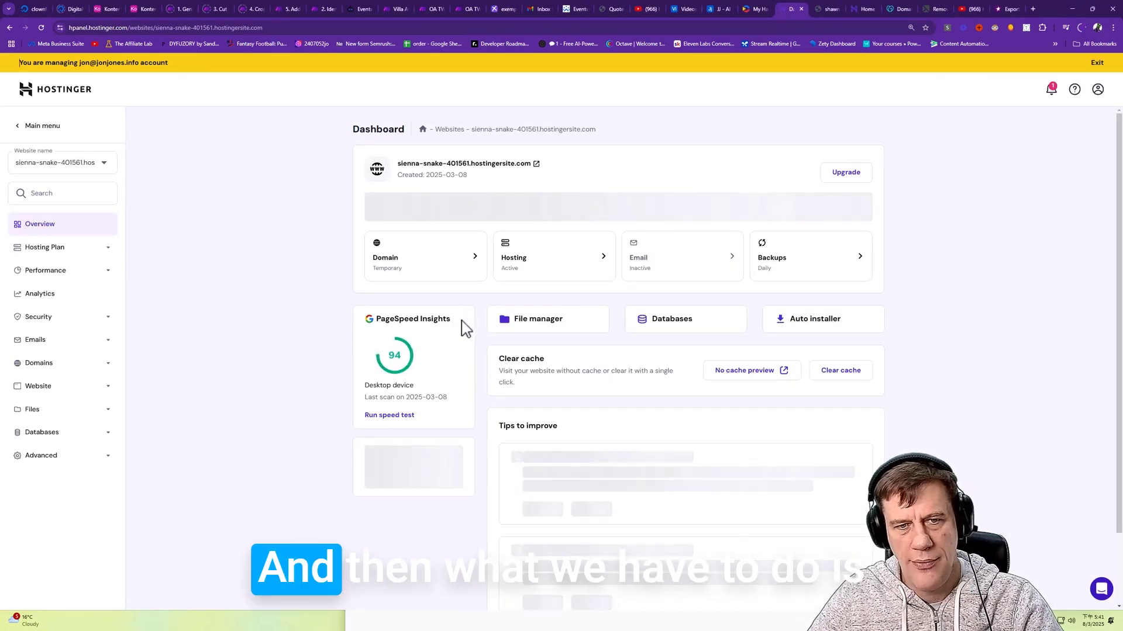
click(534, 331)
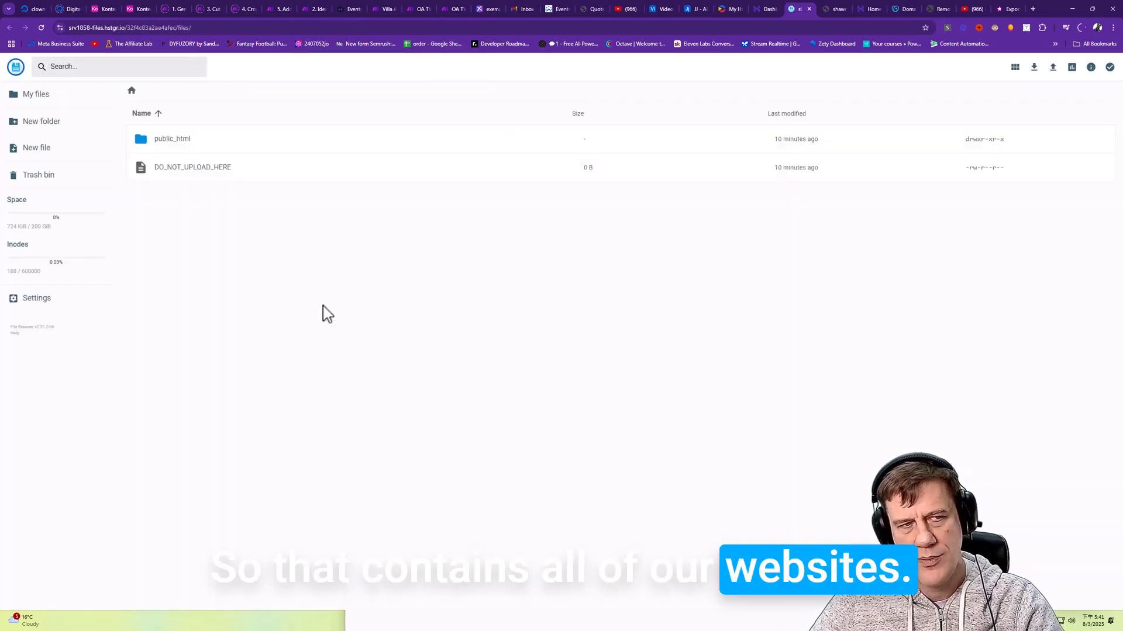
double_click(164, 143)
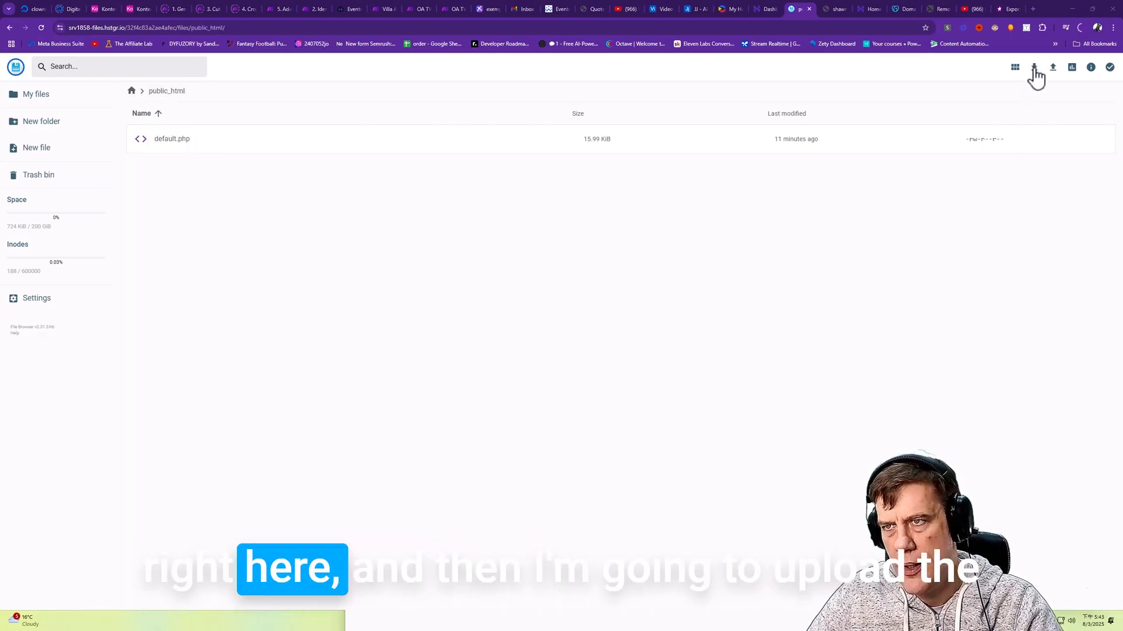
click(1052, 68)
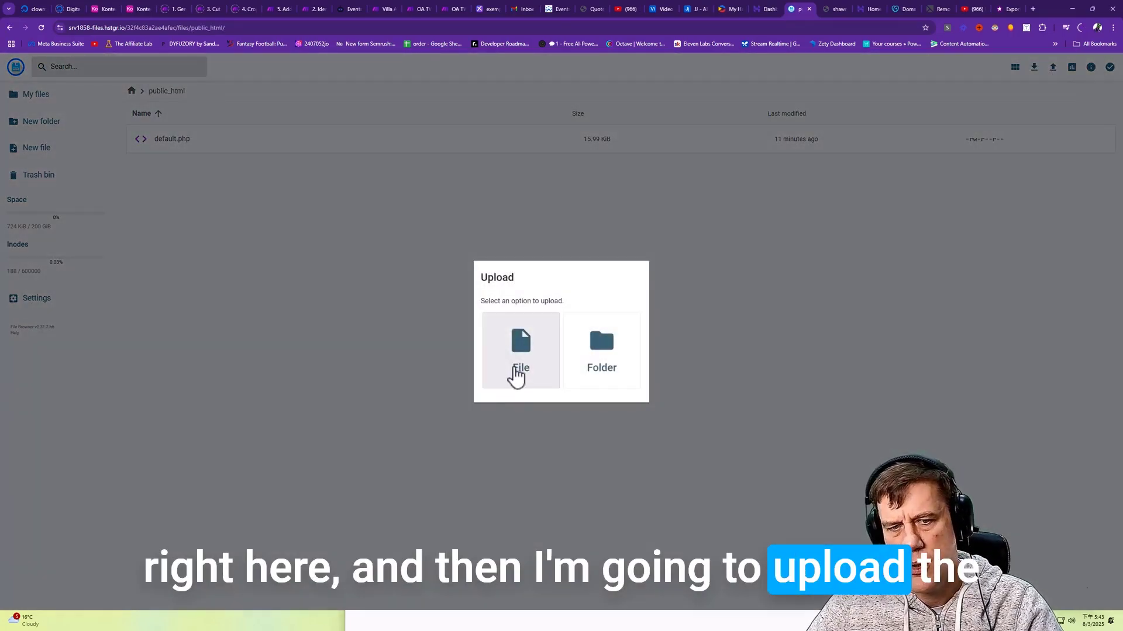
Upload the .tar site backup archive from the Downloads folder, browsed in Details view.
click(517, 366)
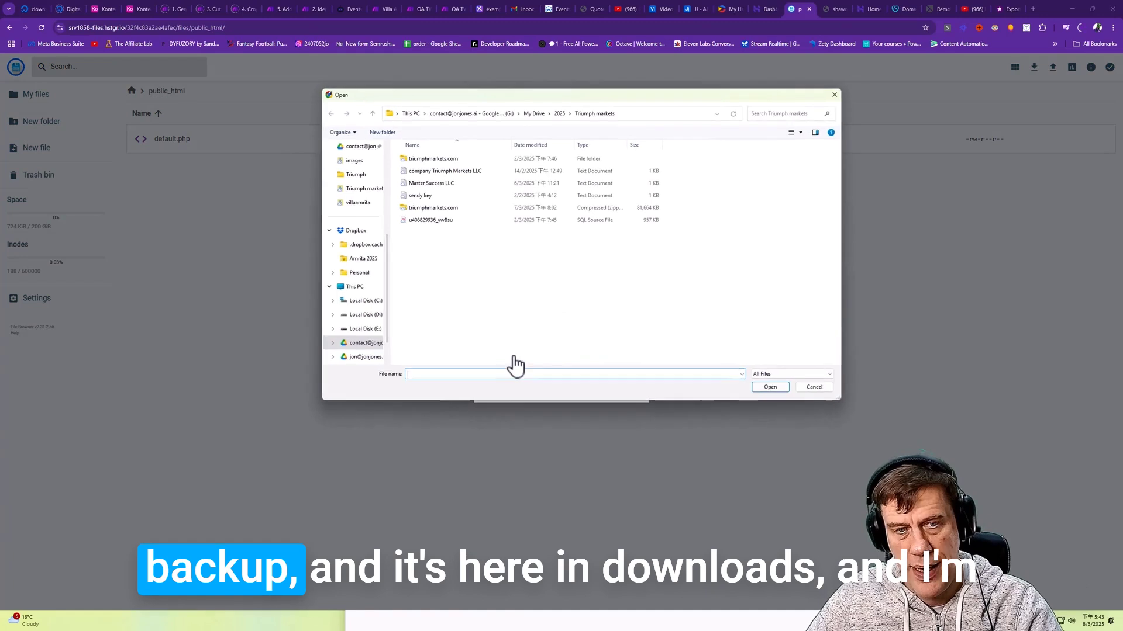
scroll(351, 211, up, 4)
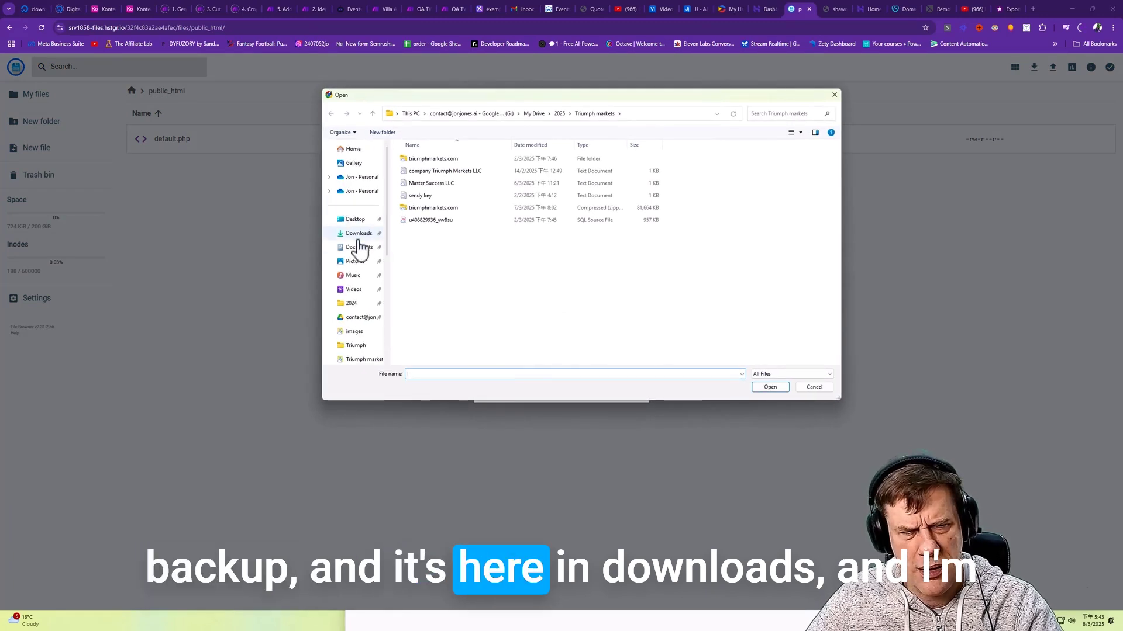
click(356, 234)
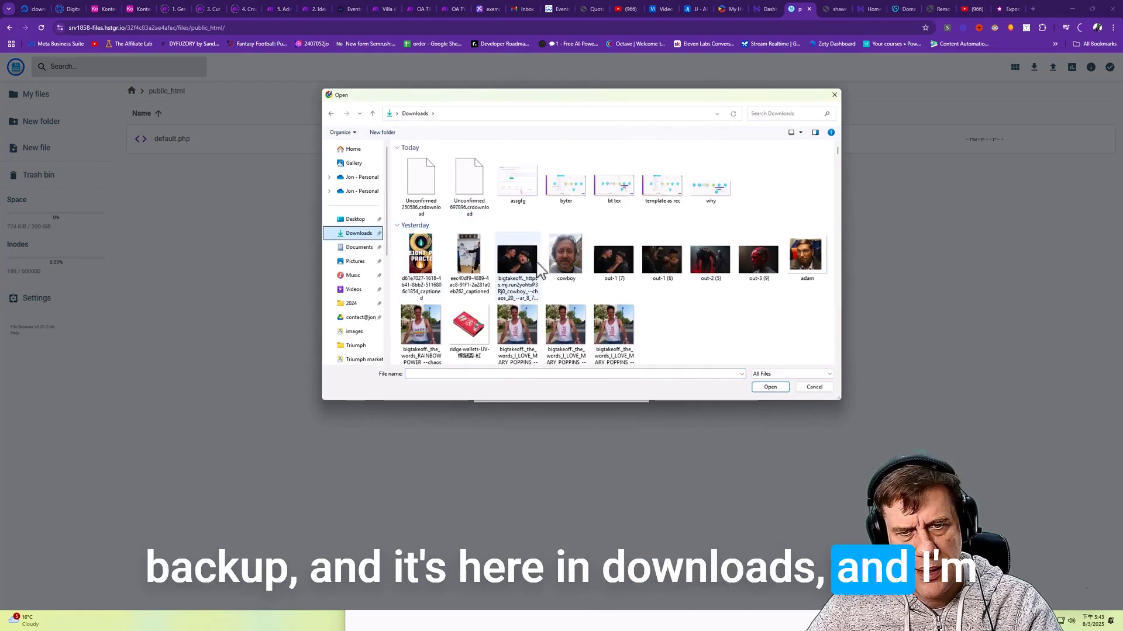
scroll(494, 228, down, 1)
click(800, 132)
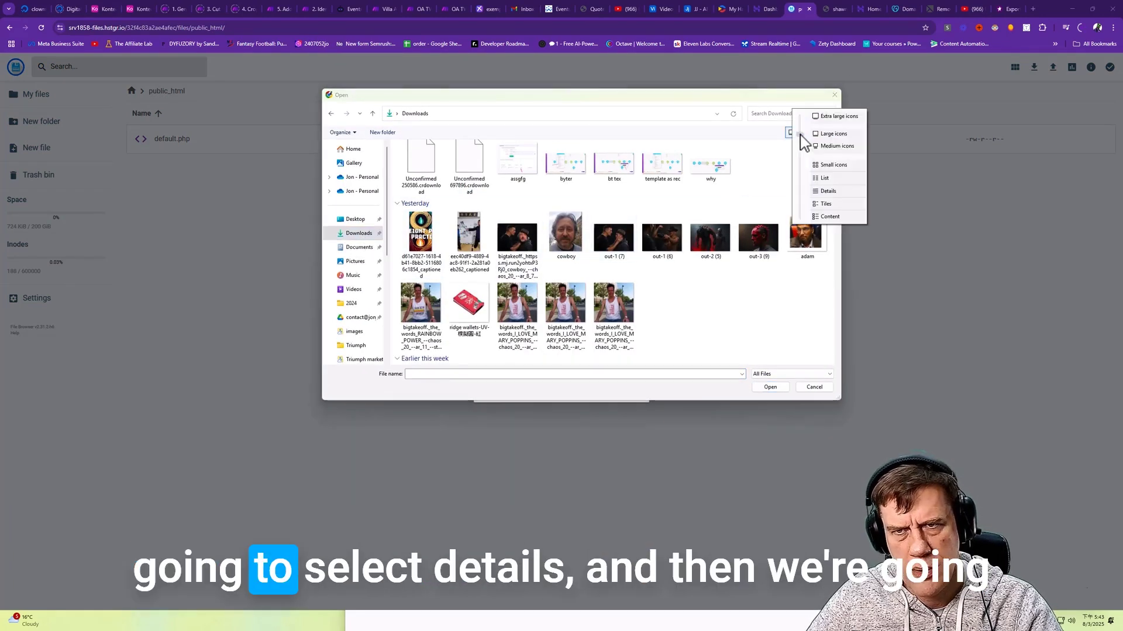
click(826, 191)
scroll(670, 245, down, 10)
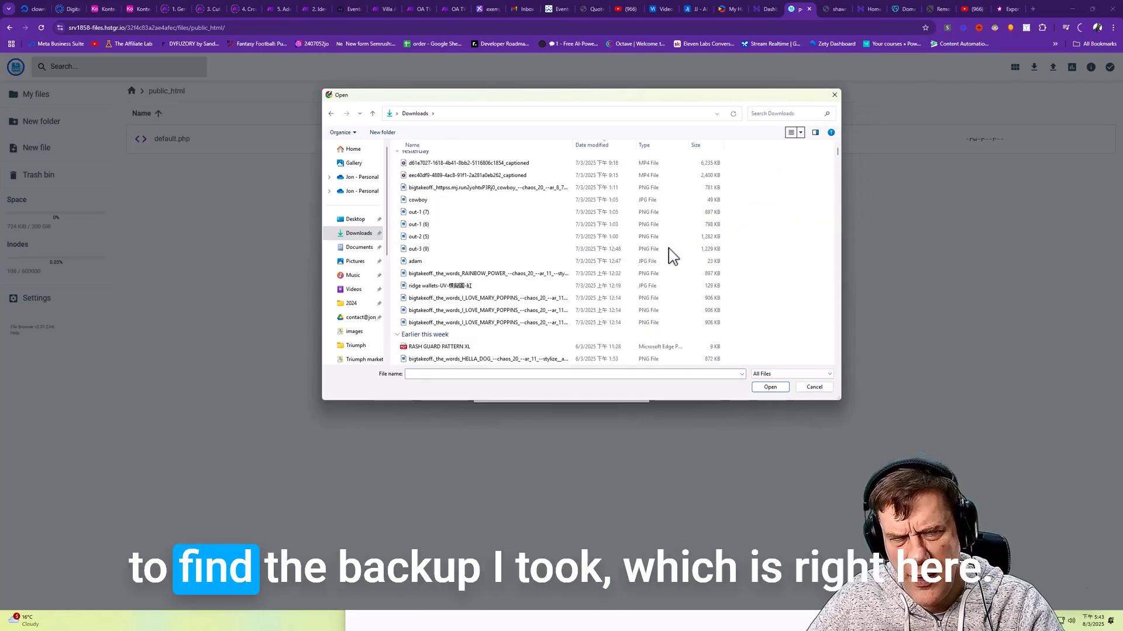
scroll(673, 256, down, 3)
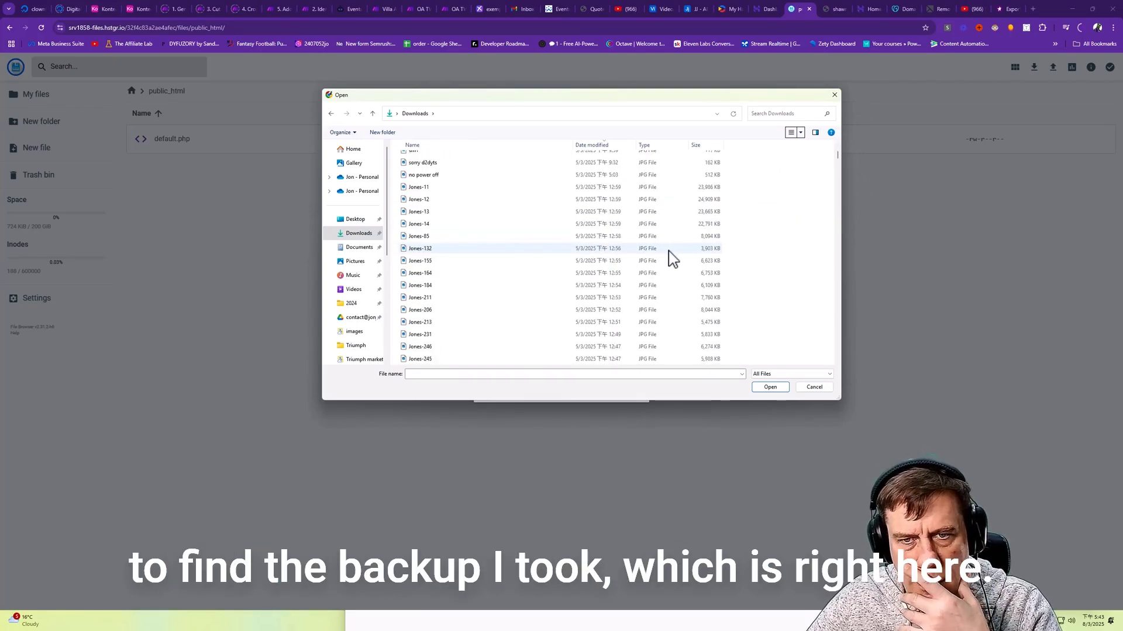
scroll(672, 258, down, 5)
scroll(670, 261, down, 4)
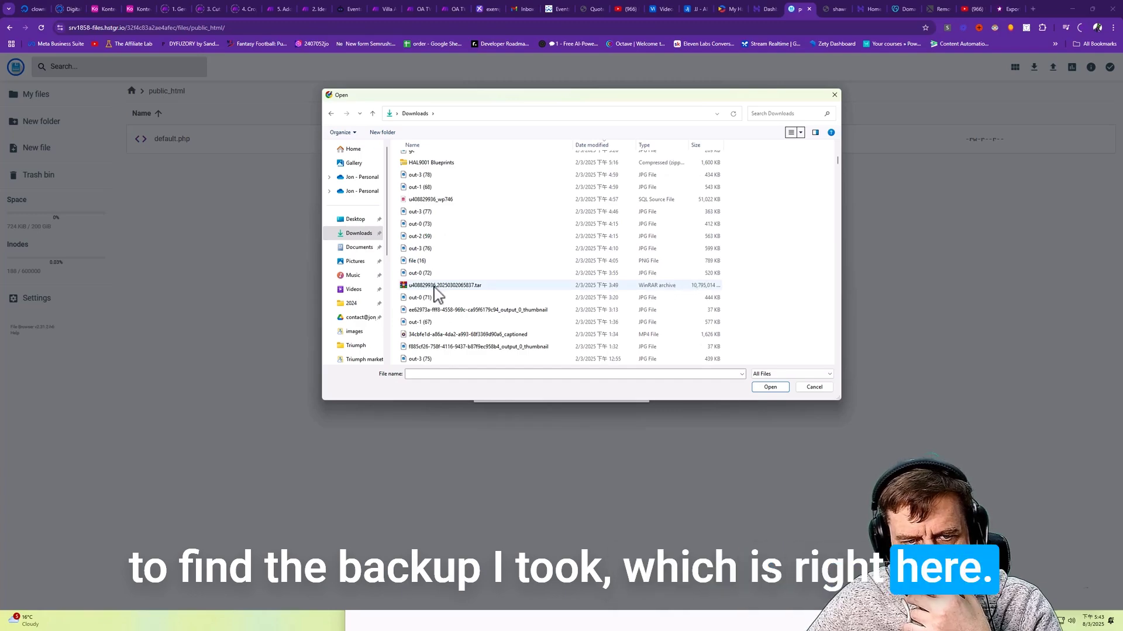
double_click(435, 286)
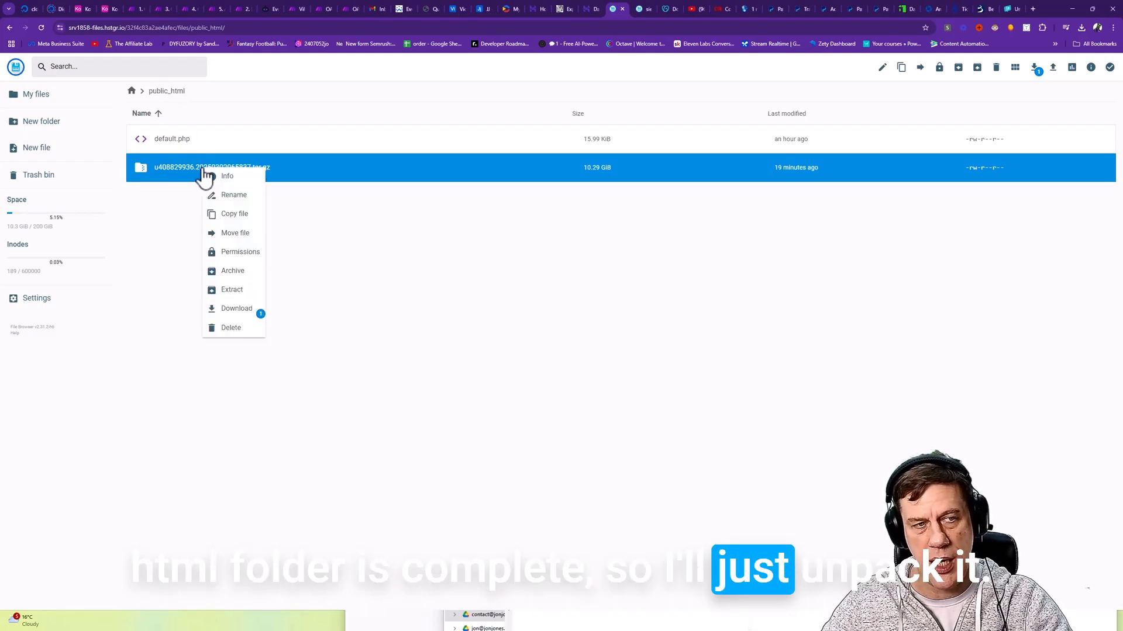
Extract the uploaded tar.gz backup archive into a new folder named backup.
click(229, 297)
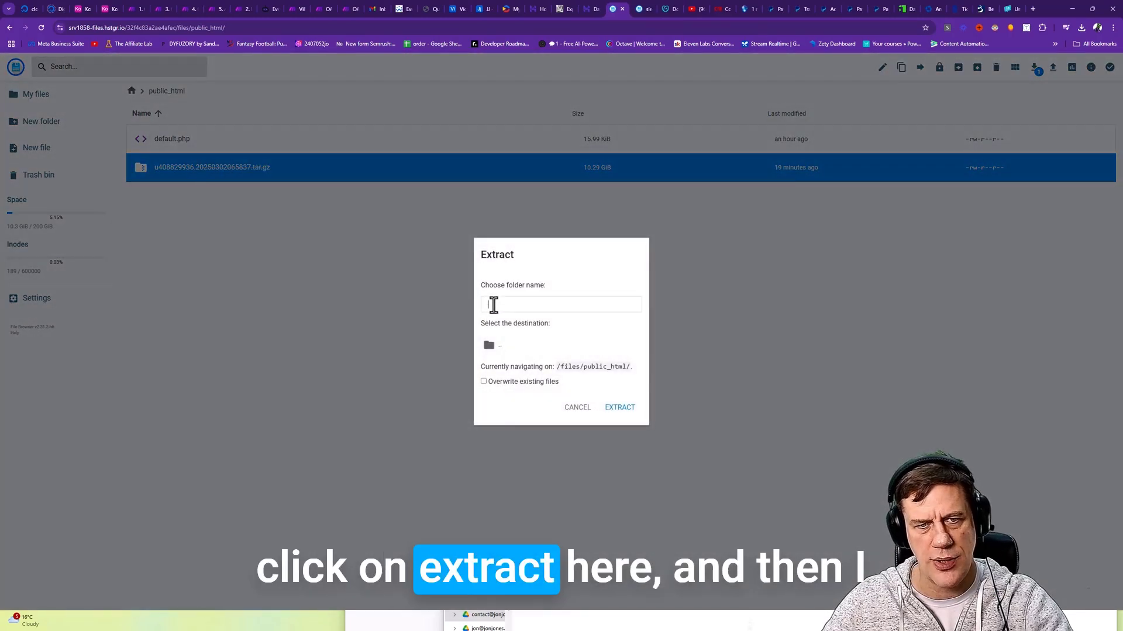
text(backup)
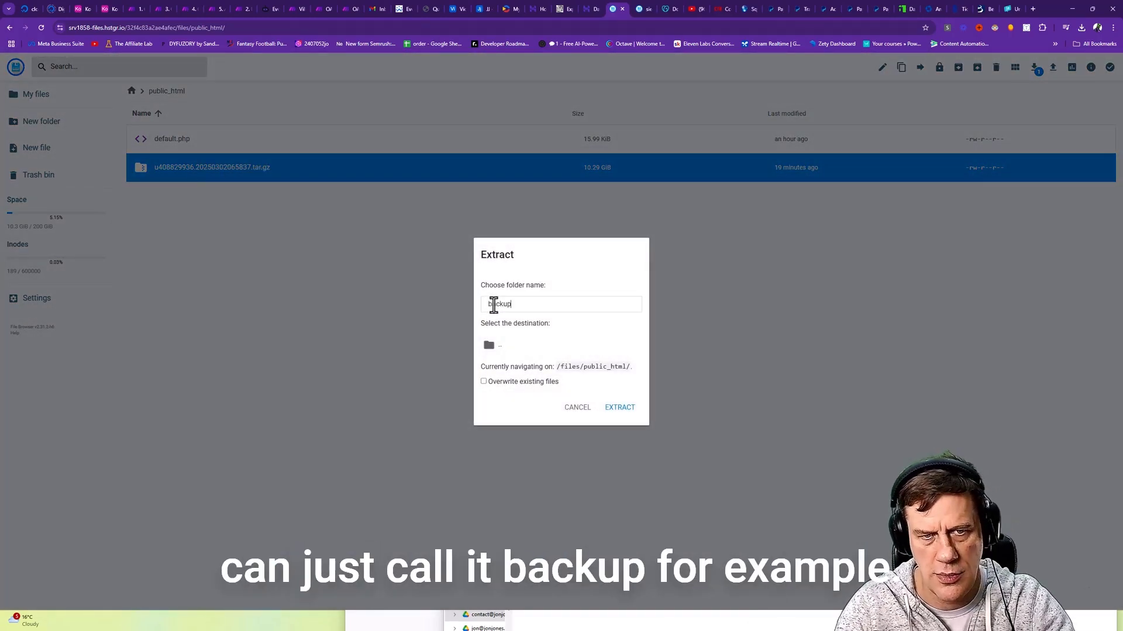
click(619, 410)
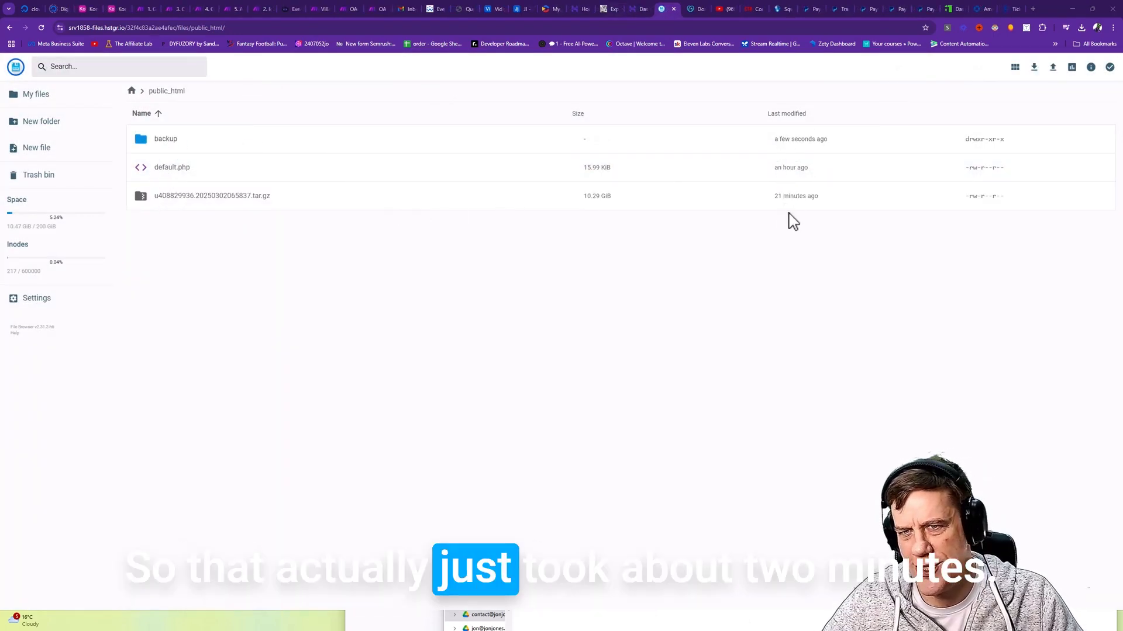
Navigate through backup > domains > triumphmarkets.com > public_html in the extracted archive.
double_click(164, 144)
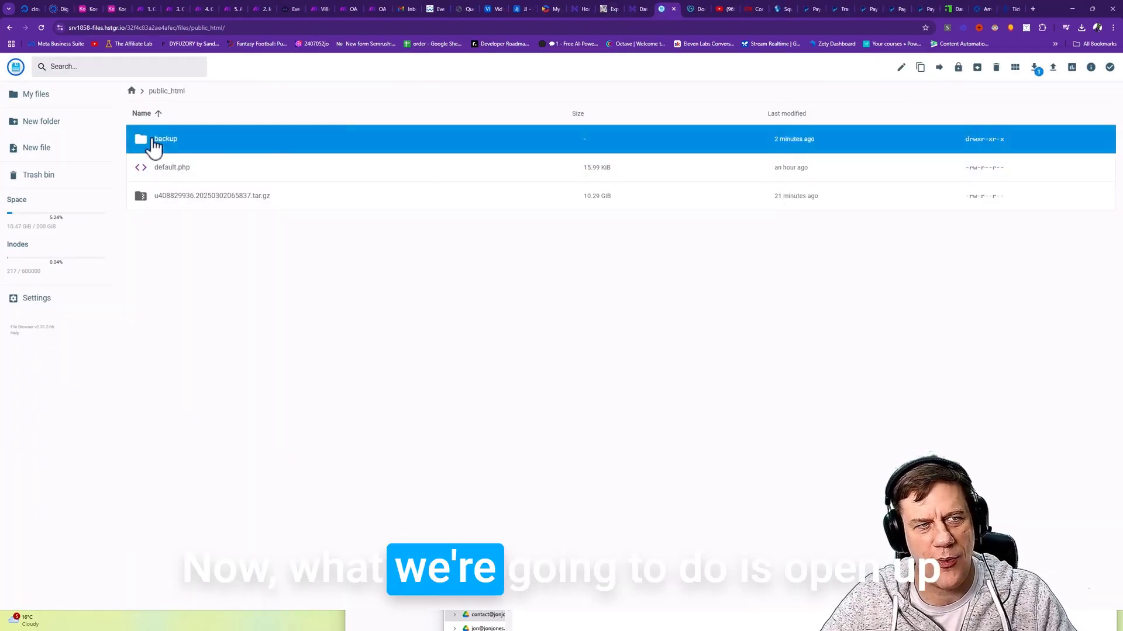
double_click(165, 173)
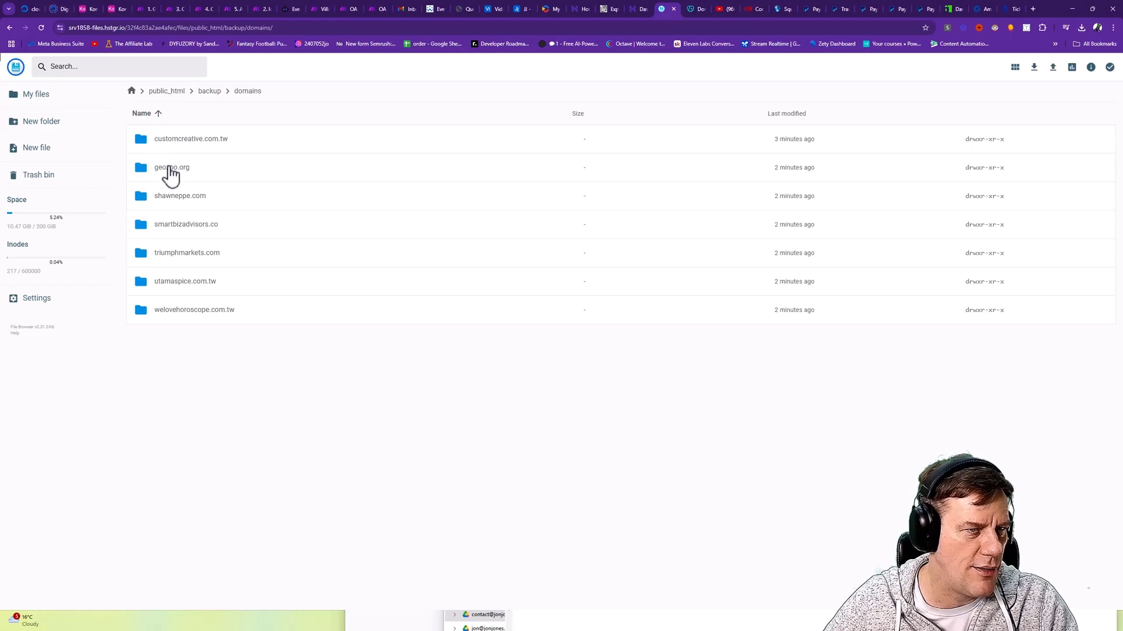
click(150, 257)
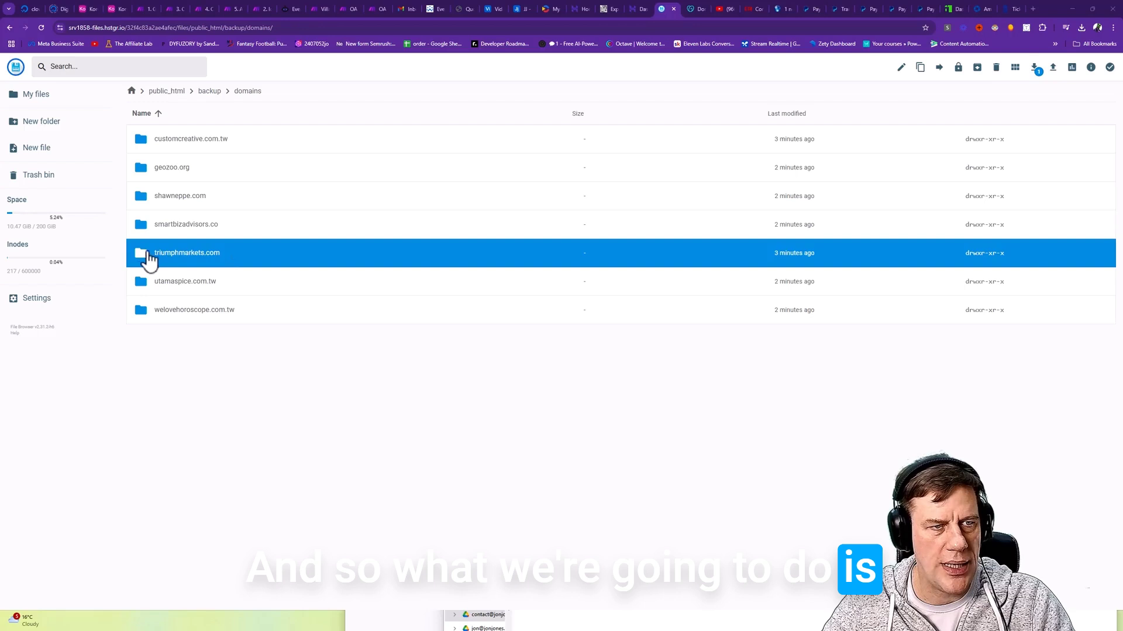
double_click(181, 259)
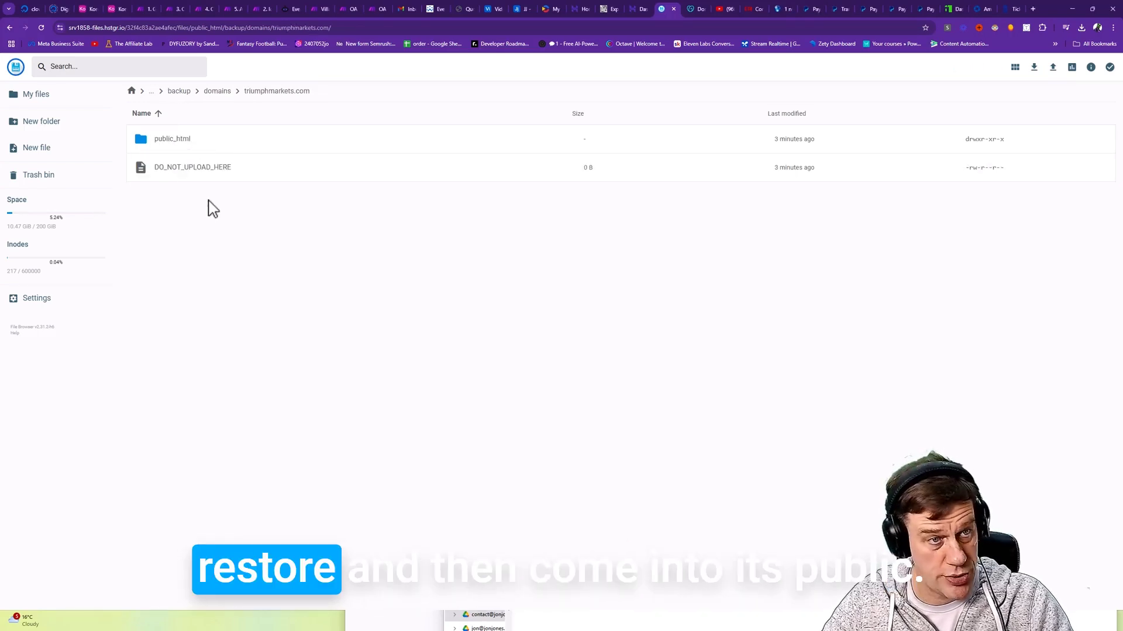
double_click(156, 146)
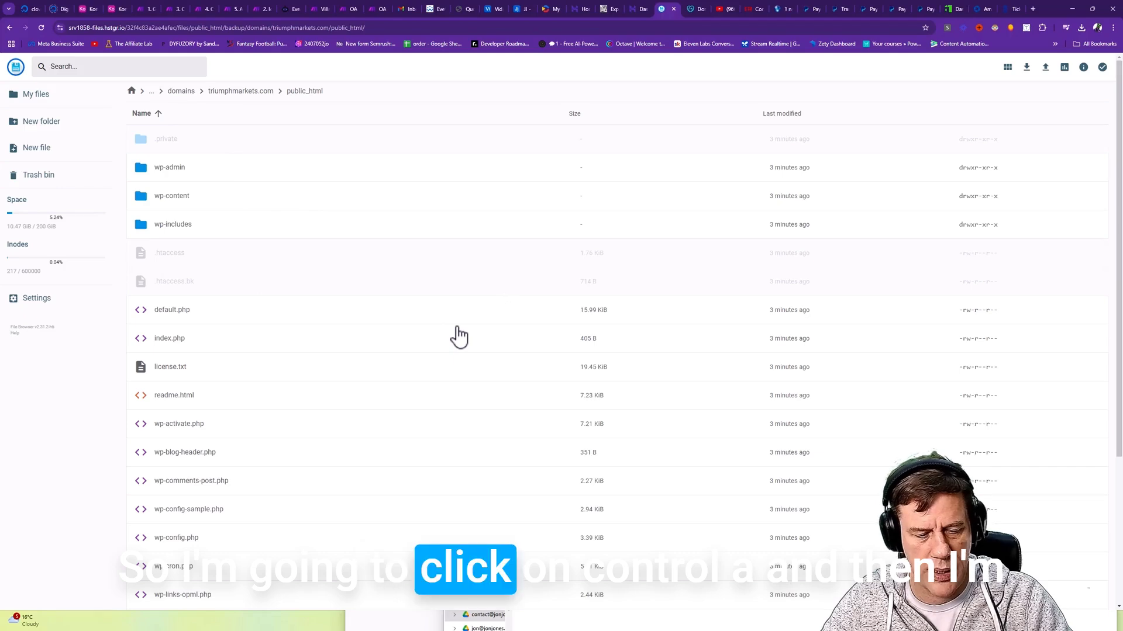
Select all the site's WordPress files and move them to /files/public_html/.
key(ctrl+a)
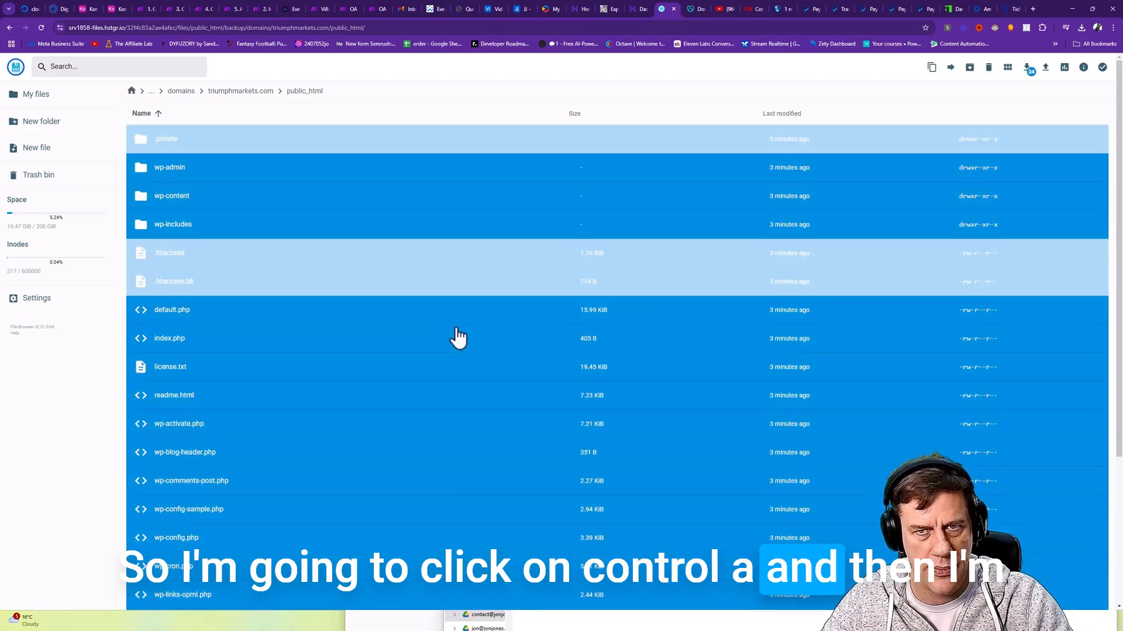
click(952, 69)
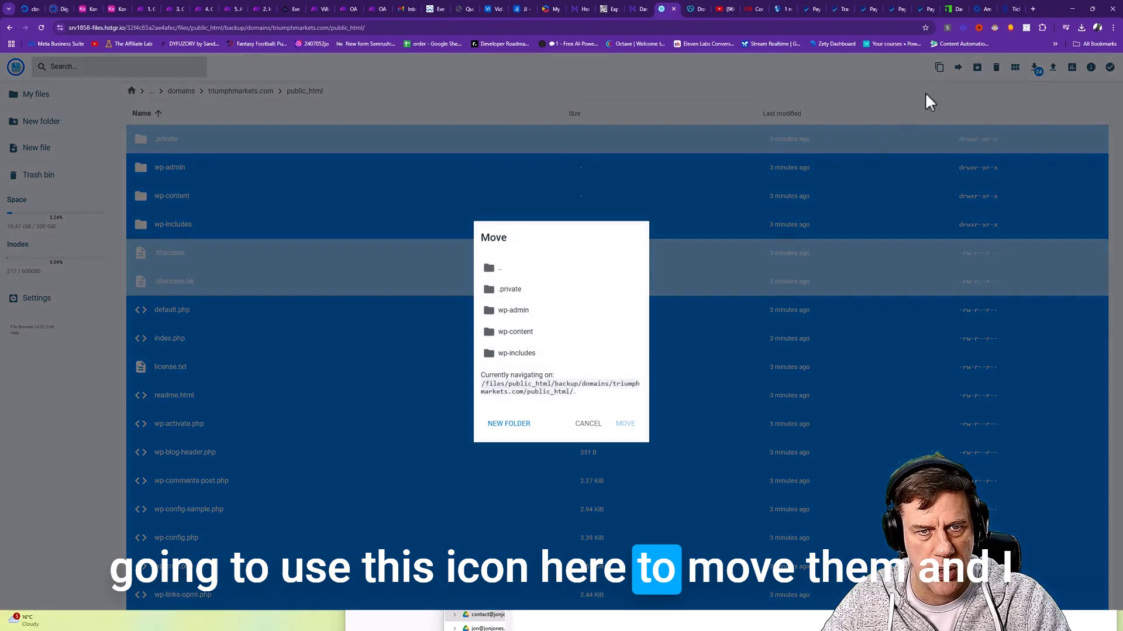
double_click(495, 270)
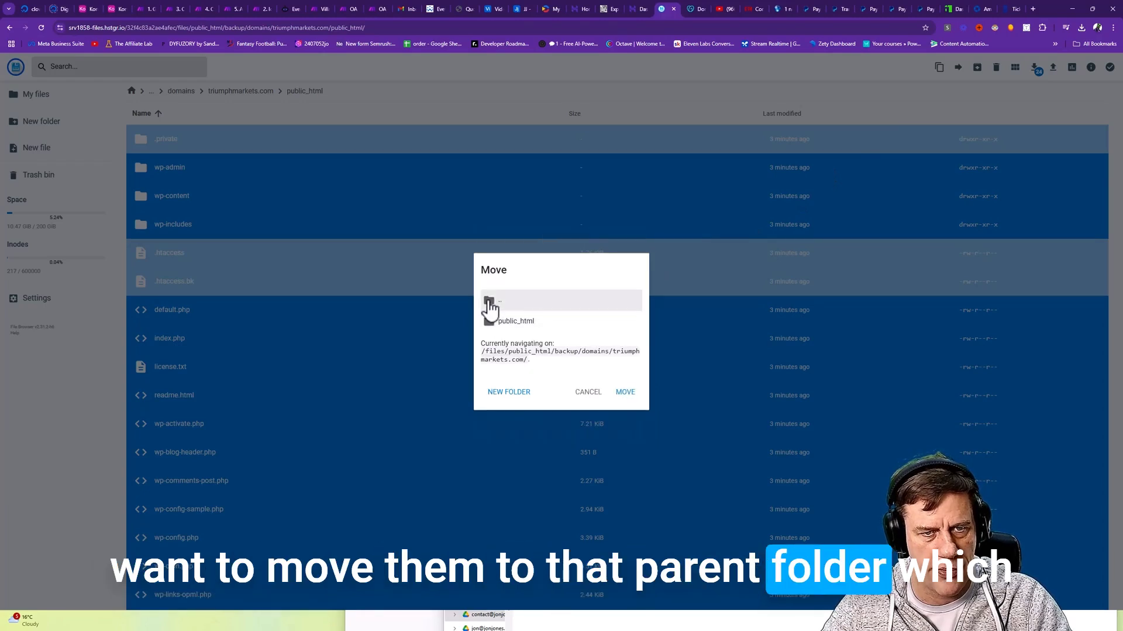
double_click(491, 301)
click(496, 244)
double_click(496, 246)
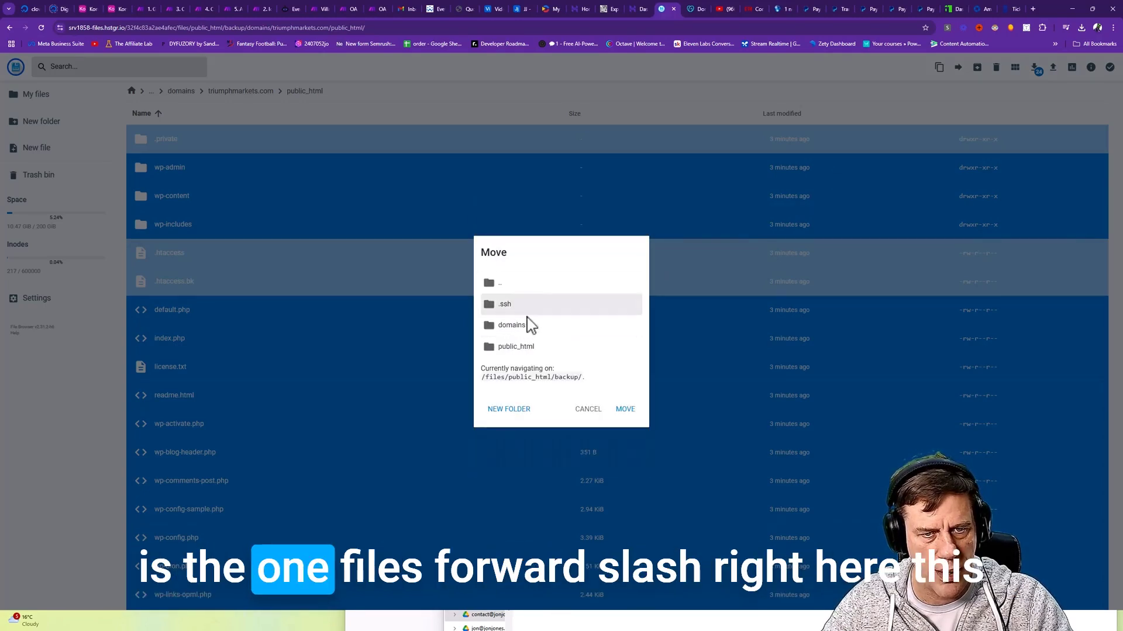
double_click(493, 286)
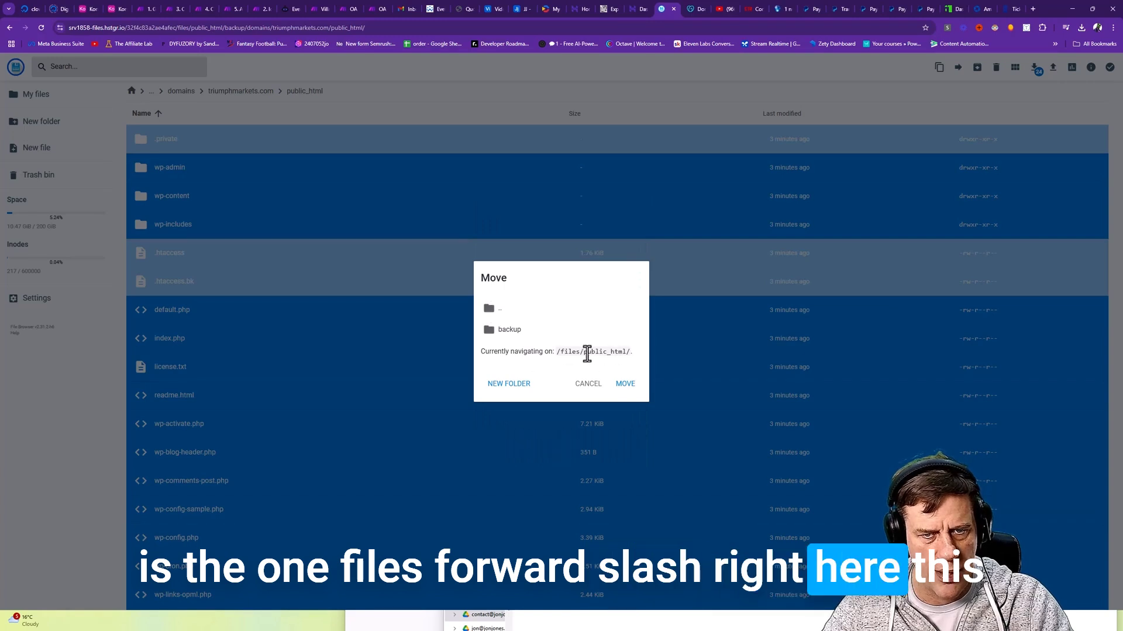
mouse_move(583, 355)
mouse_down()
mouse_move(626, 353)
mouse_move(591, 354)
mouse_up()
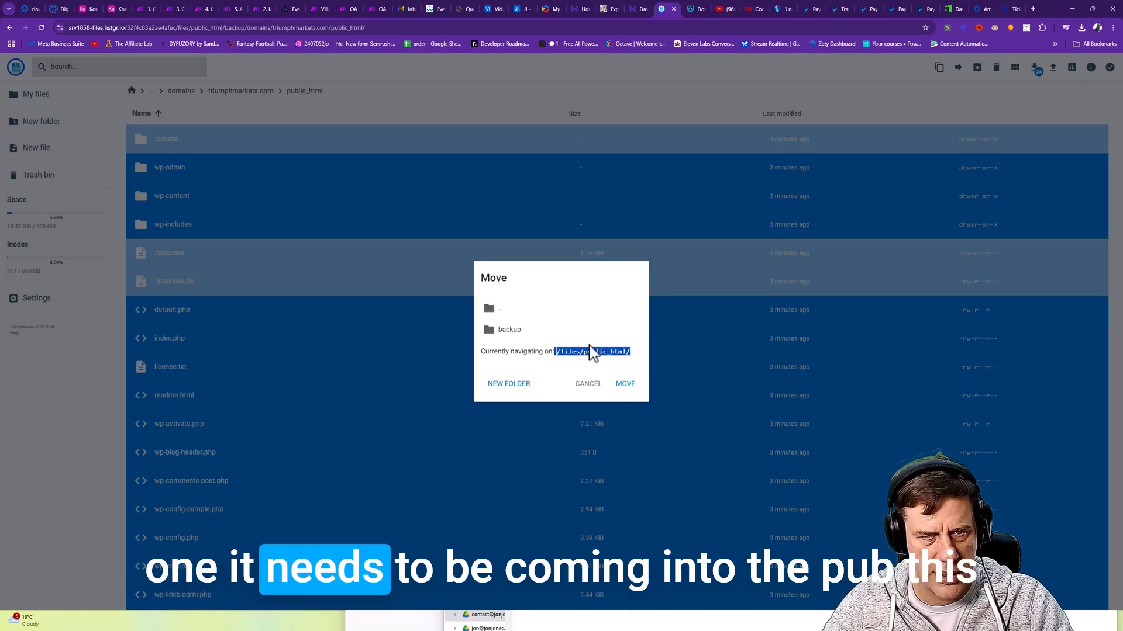
double_click(585, 351)
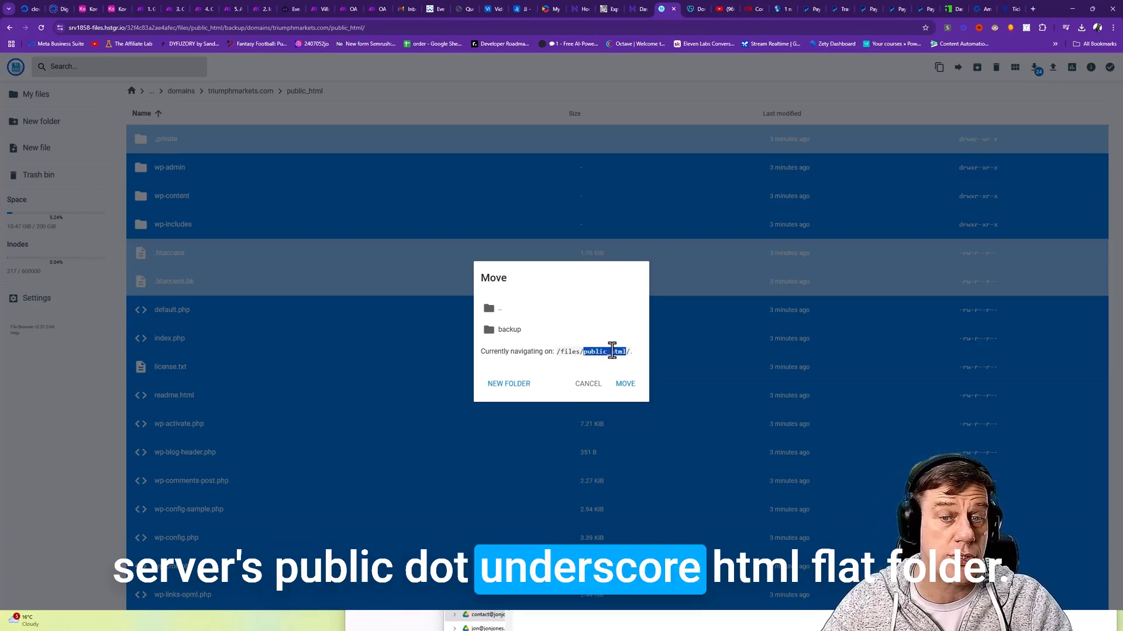
click(623, 391)
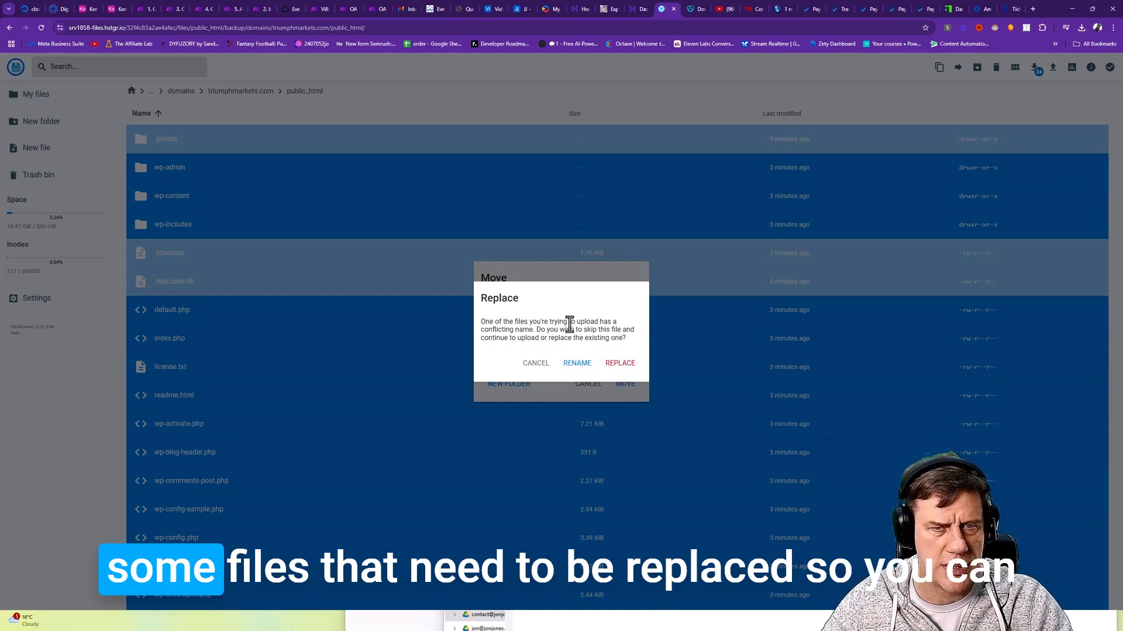
click(620, 363)
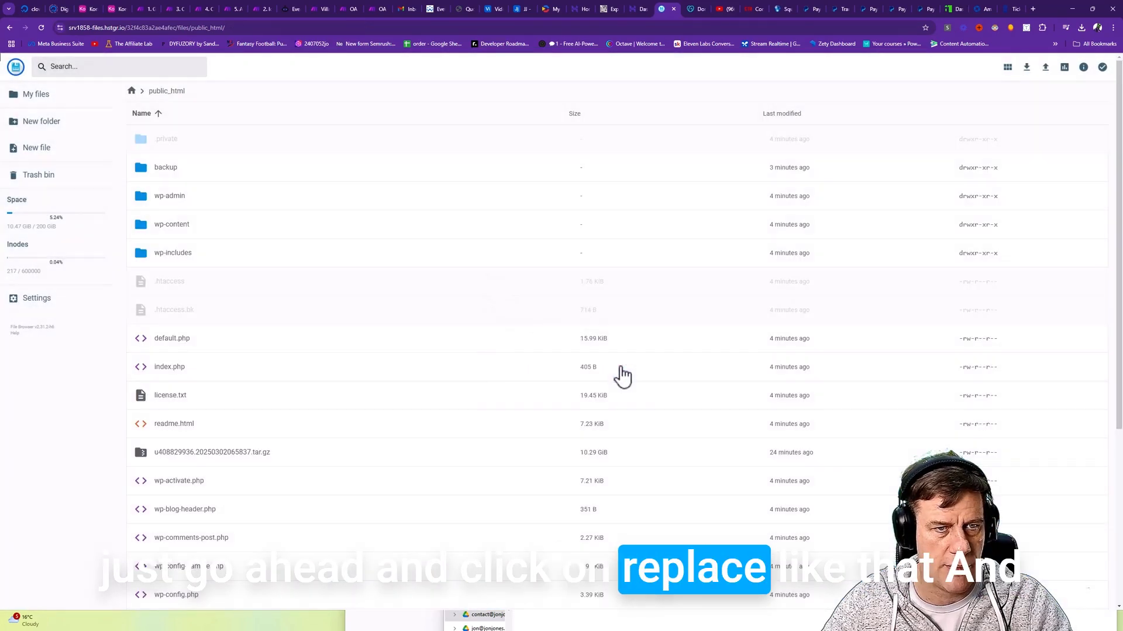
click(132, 91)
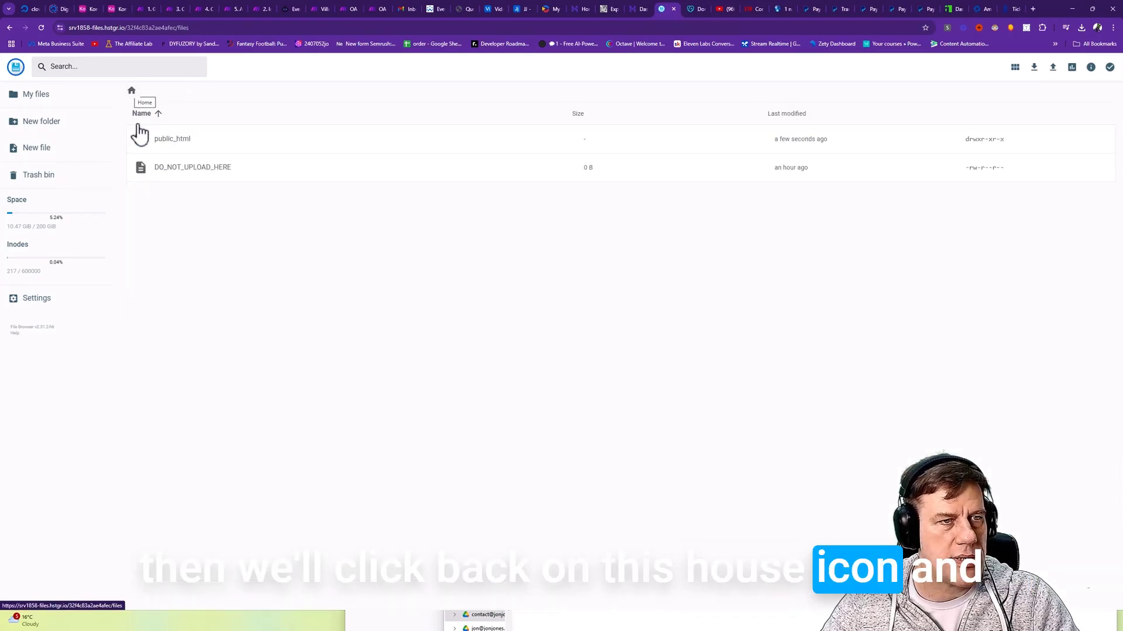
double_click(174, 141)
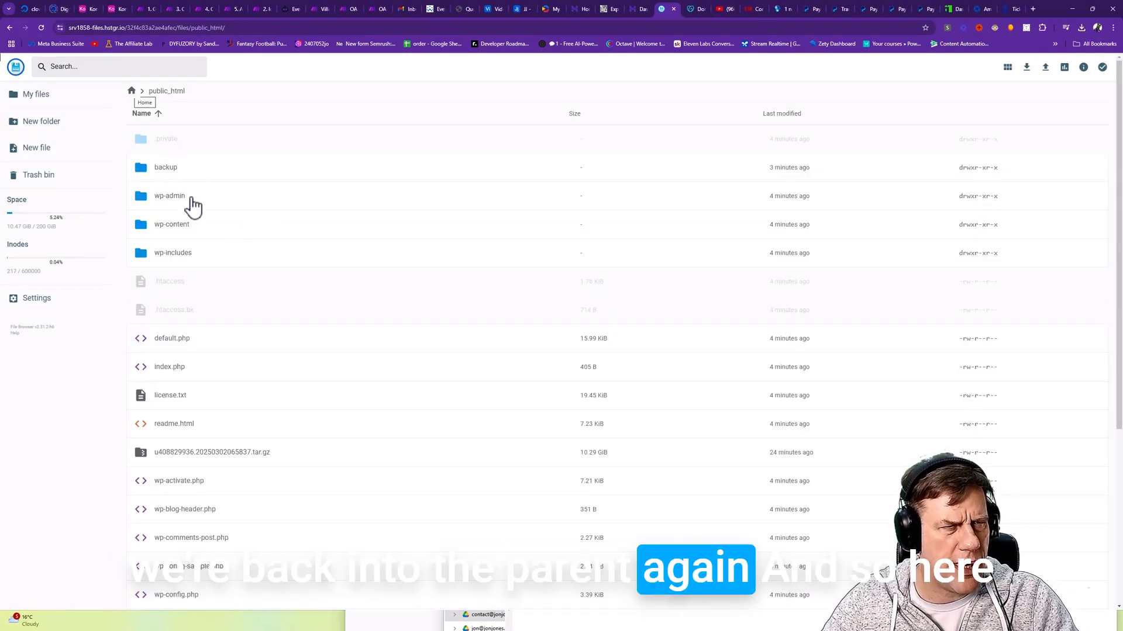
scroll(181, 237, down, 4)
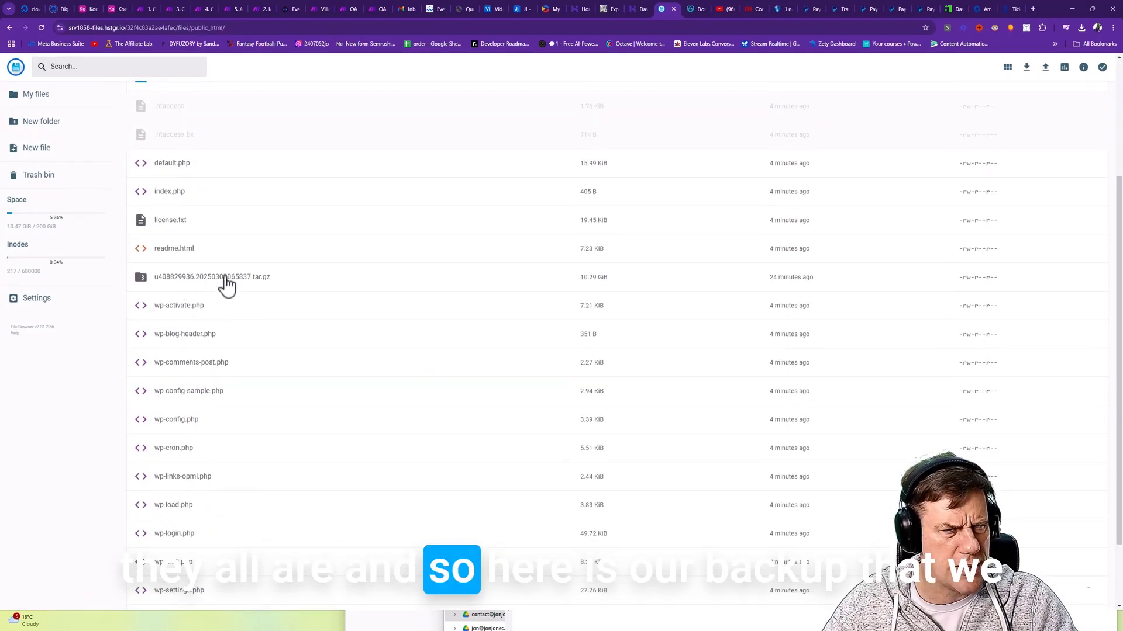
scroll(225, 288, up, 4)
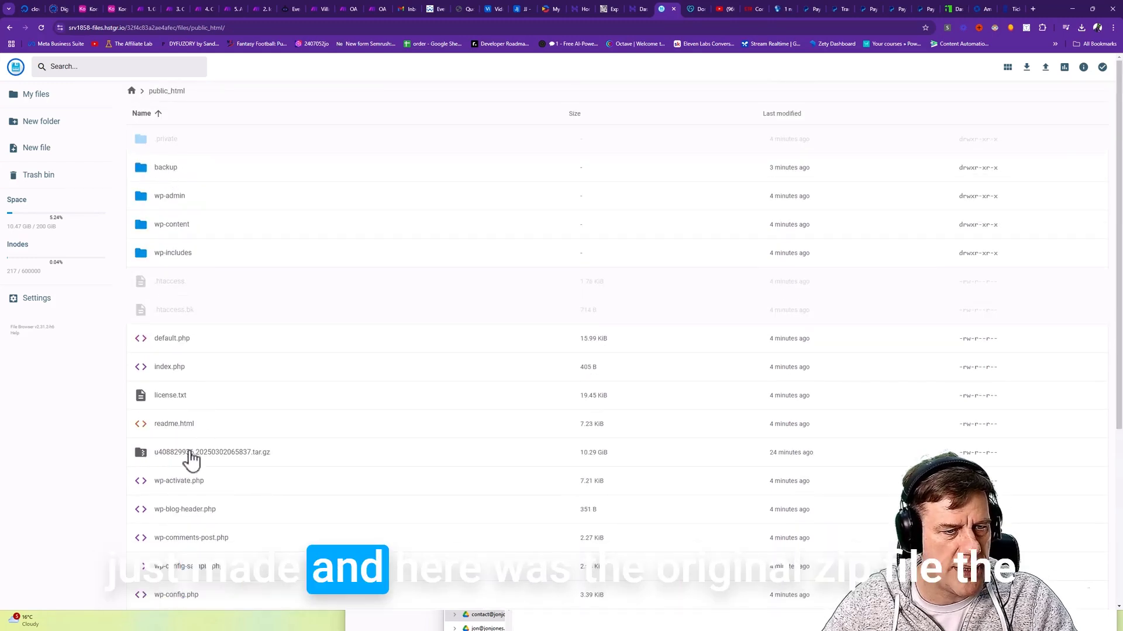
click(626, 476)
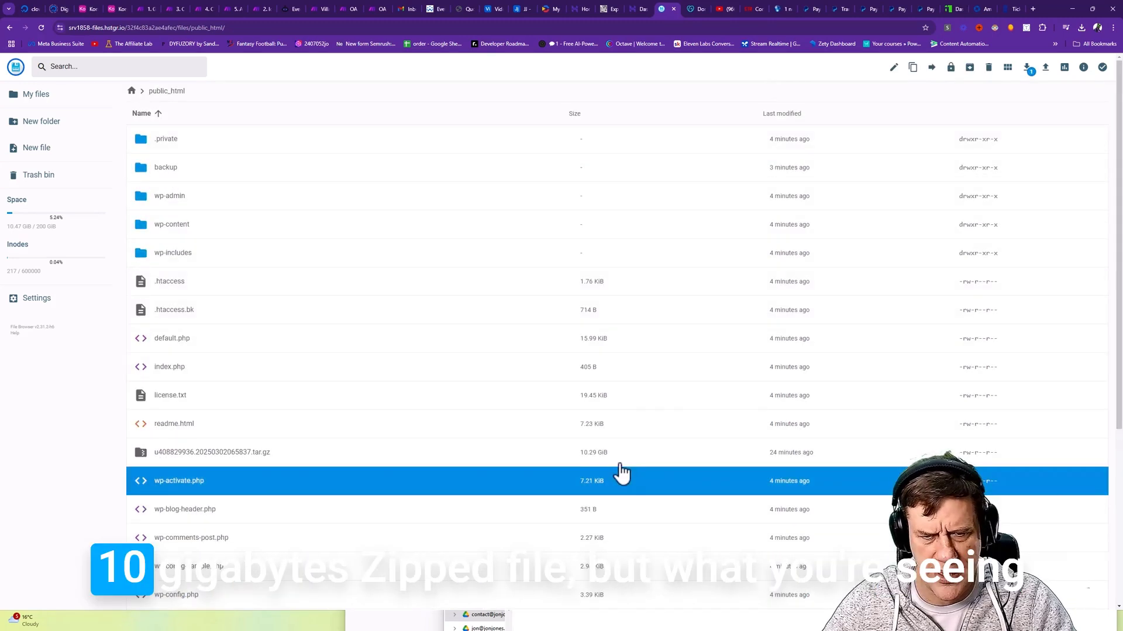
click(592, 459)
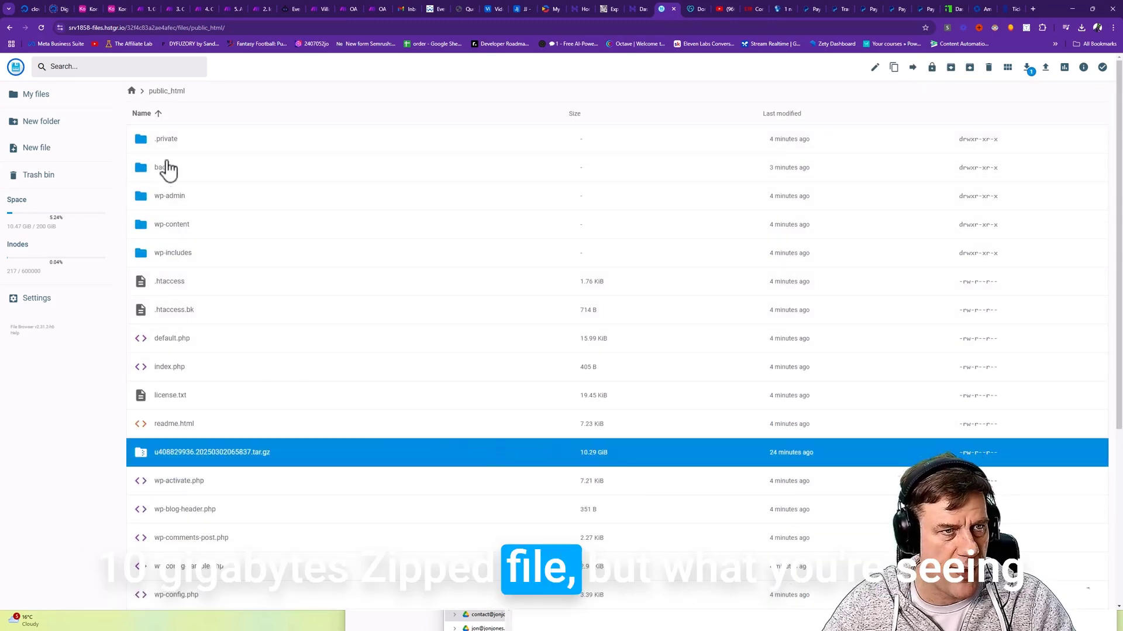
scroll(220, 321, down, 5)
scroll(231, 335, up, 5)
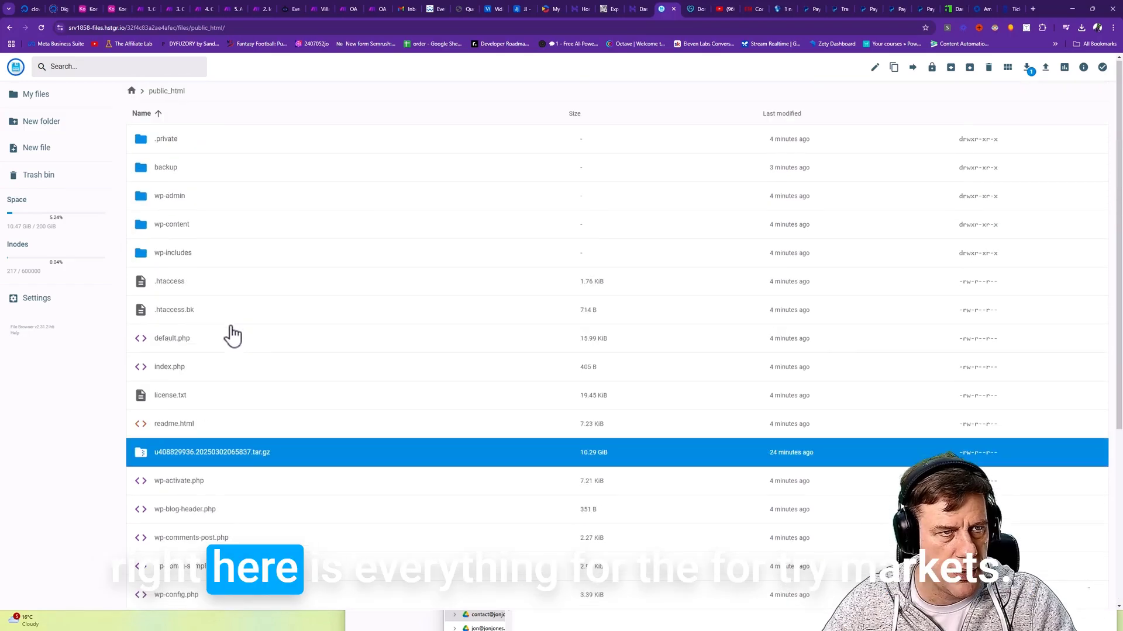
scroll(216, 263, down, 5)
scroll(220, 310, up, 5)
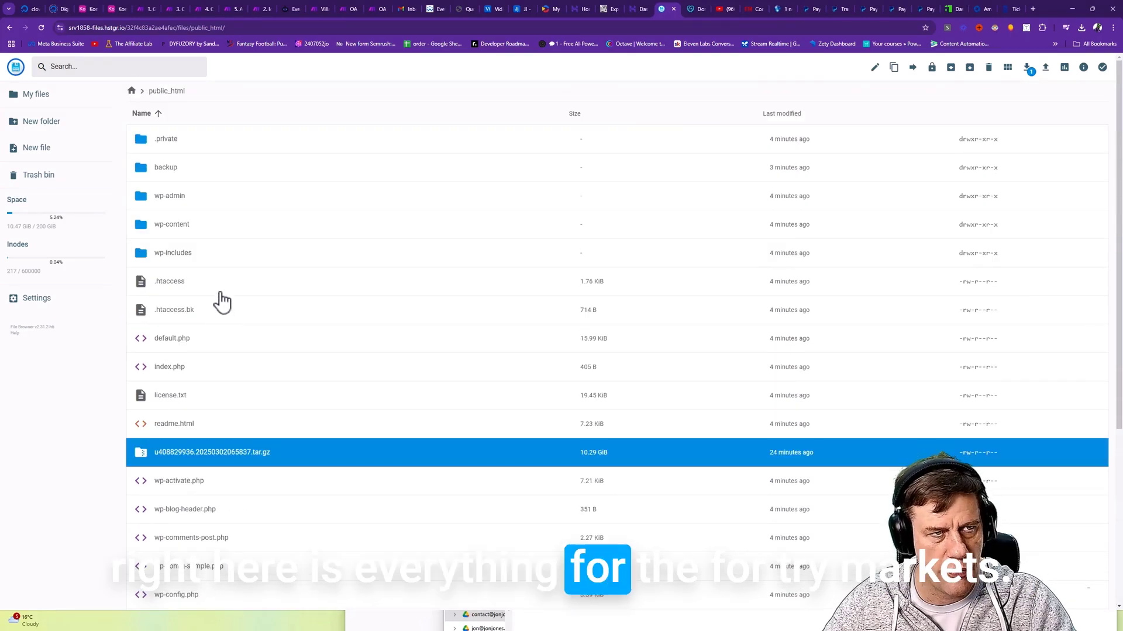
scroll(222, 265, down, 5)
scroll(221, 281, up, 5)
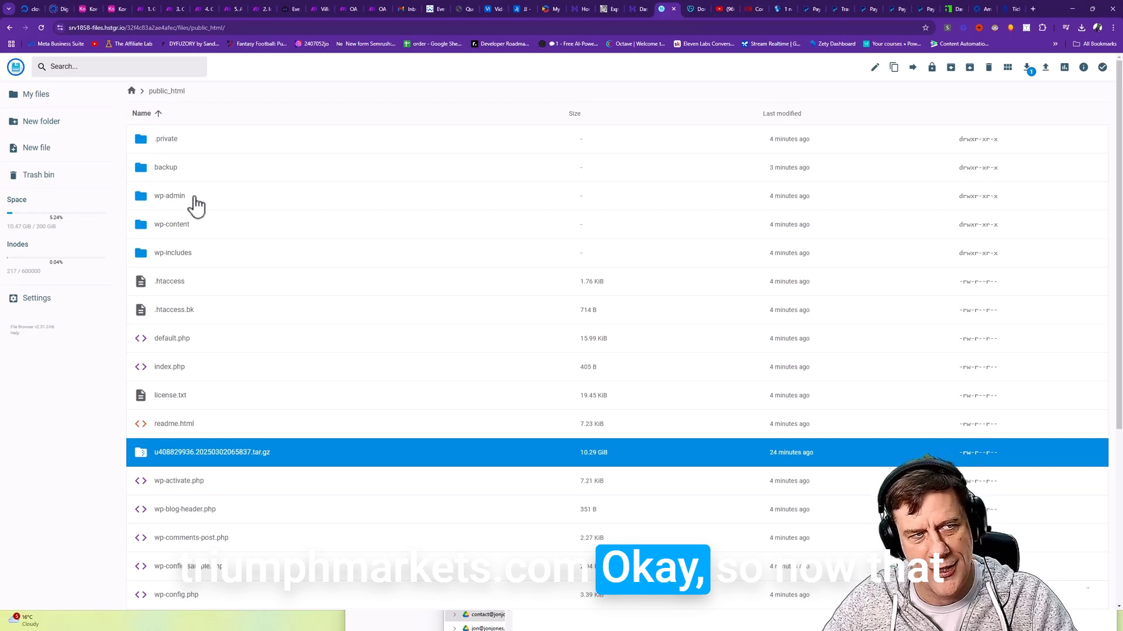
scroll(245, 362, down, 2)
scroll(222, 304, up, 2)
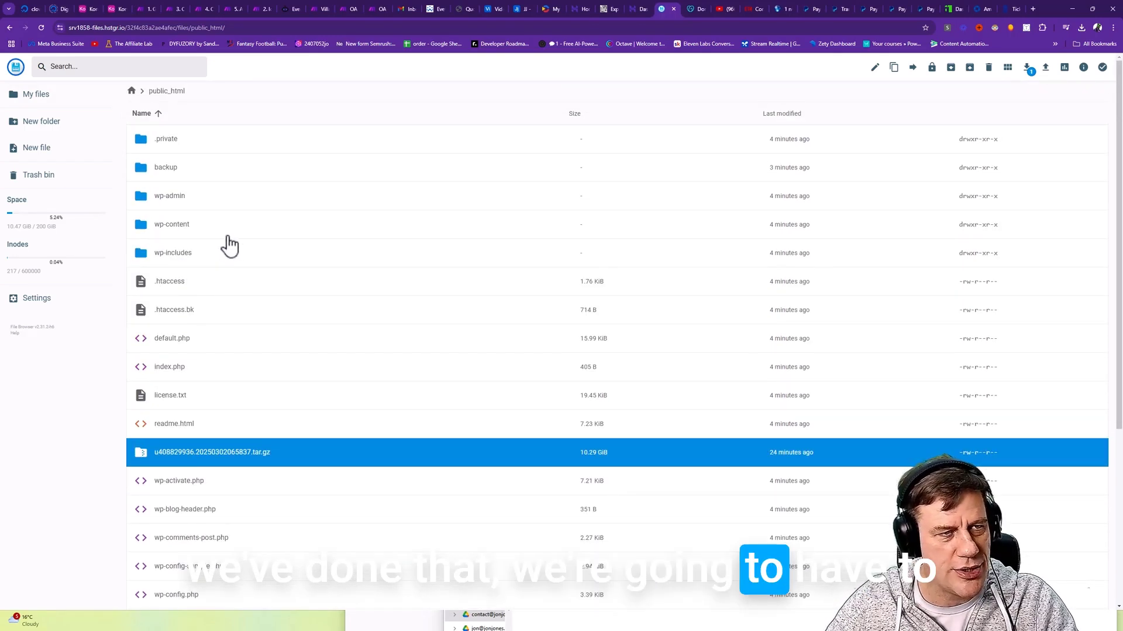
Open the new website's Databases page and click into the Database Name field.
click(639, 9)
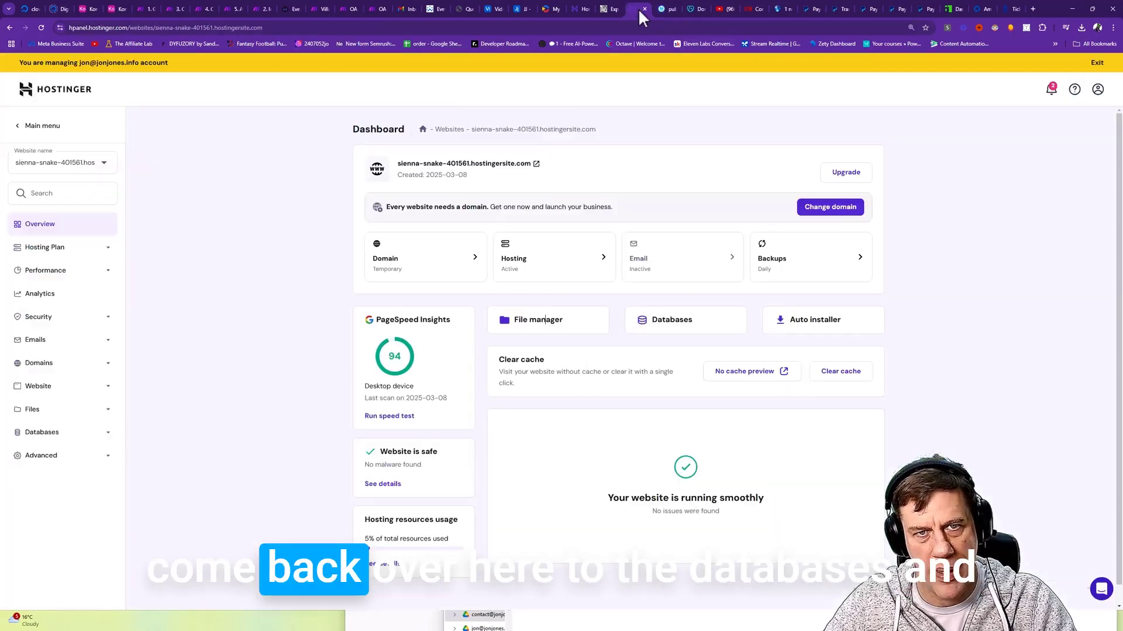
click(670, 321)
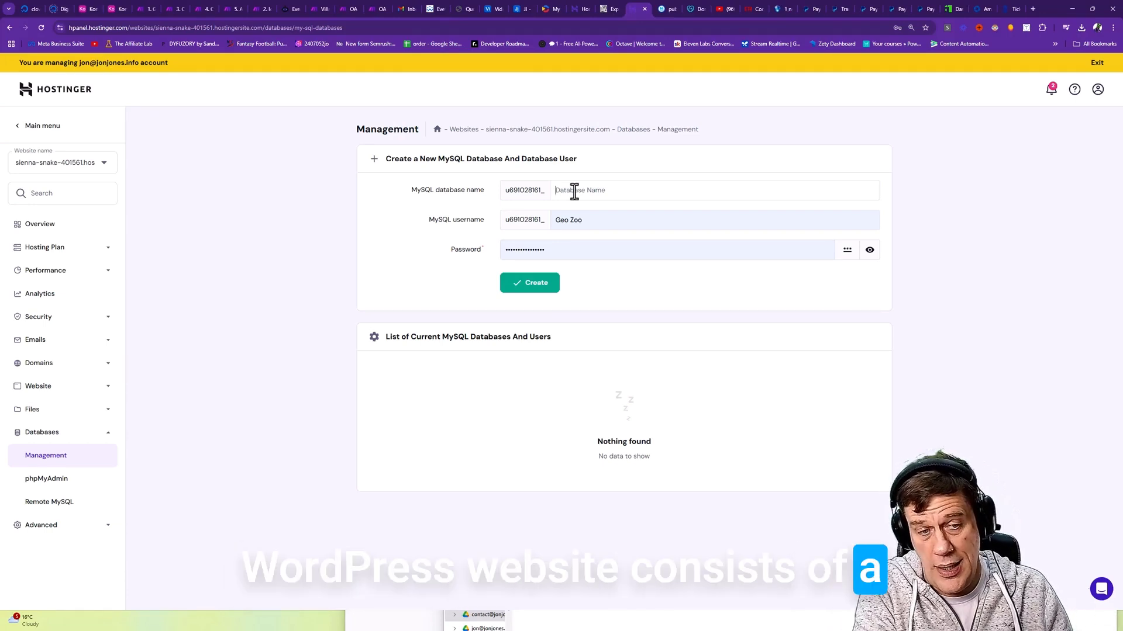
click(575, 191)
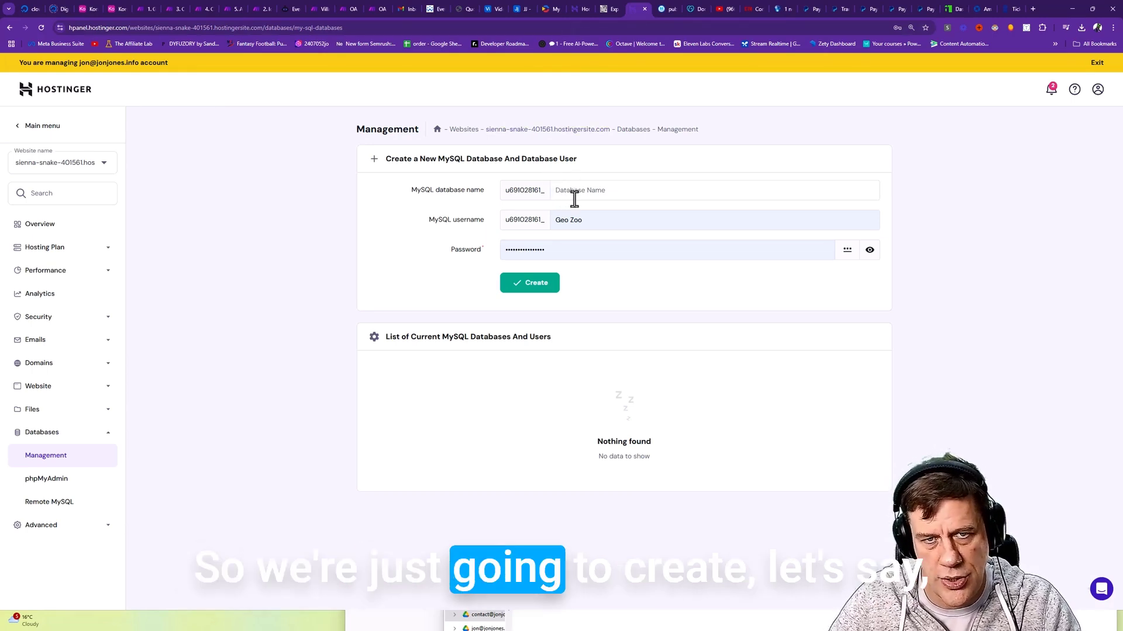
key(super)
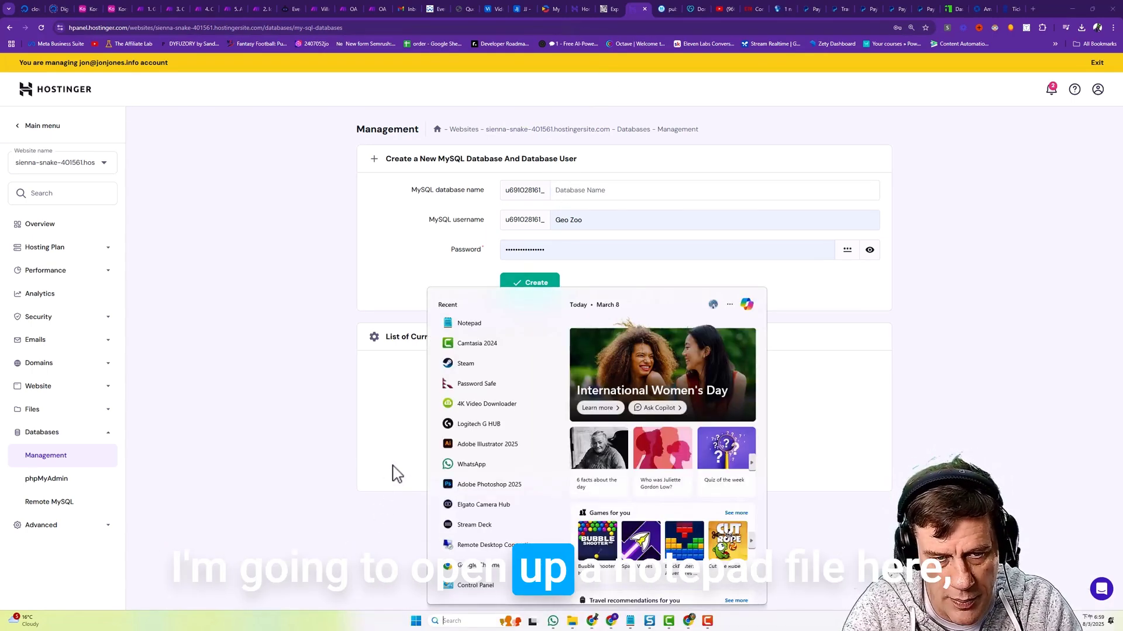
Open a Notepad window beside the form with 'db name', 'user name' and 'pas' label lines.
text(note)
click(513, 352)
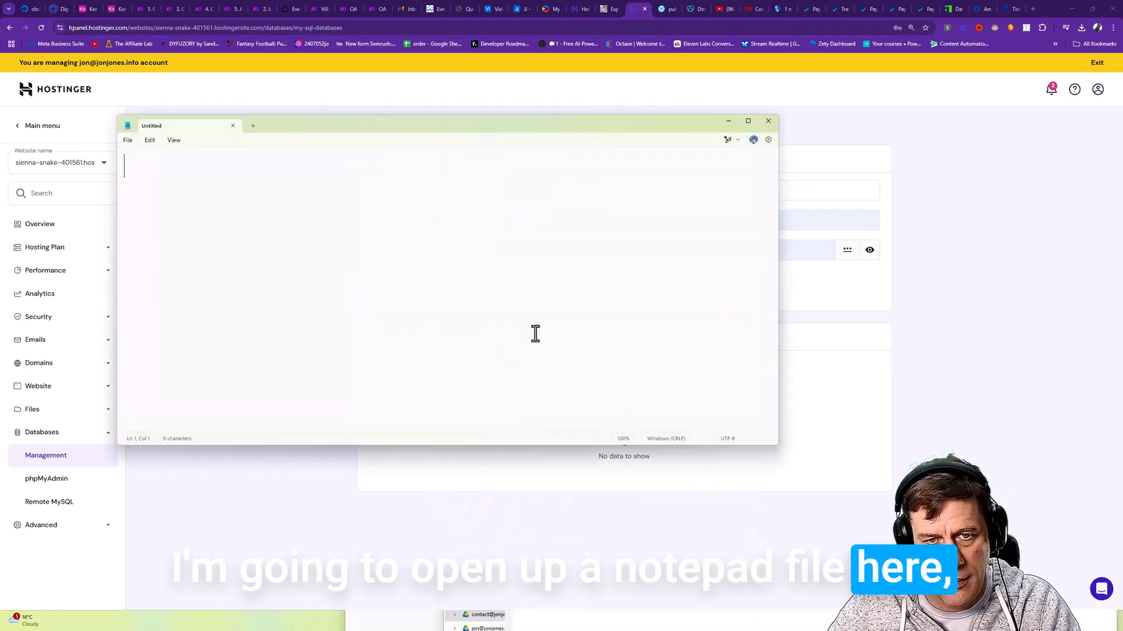
drag(530, 115, 859, 314)
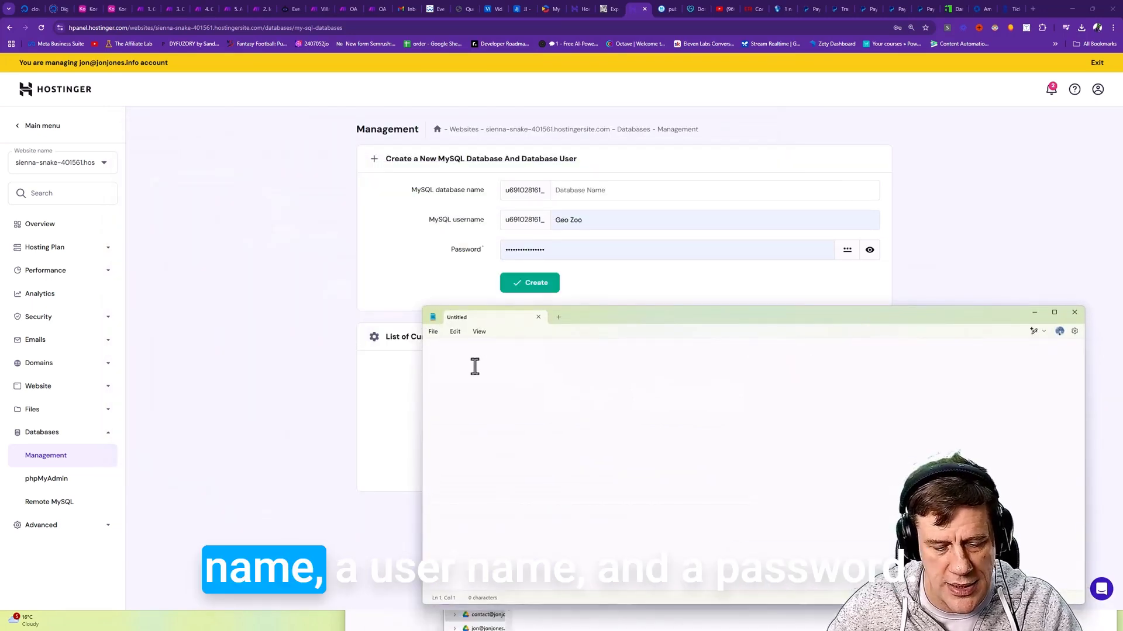
text(db name)
key(Return)
text(uyse)
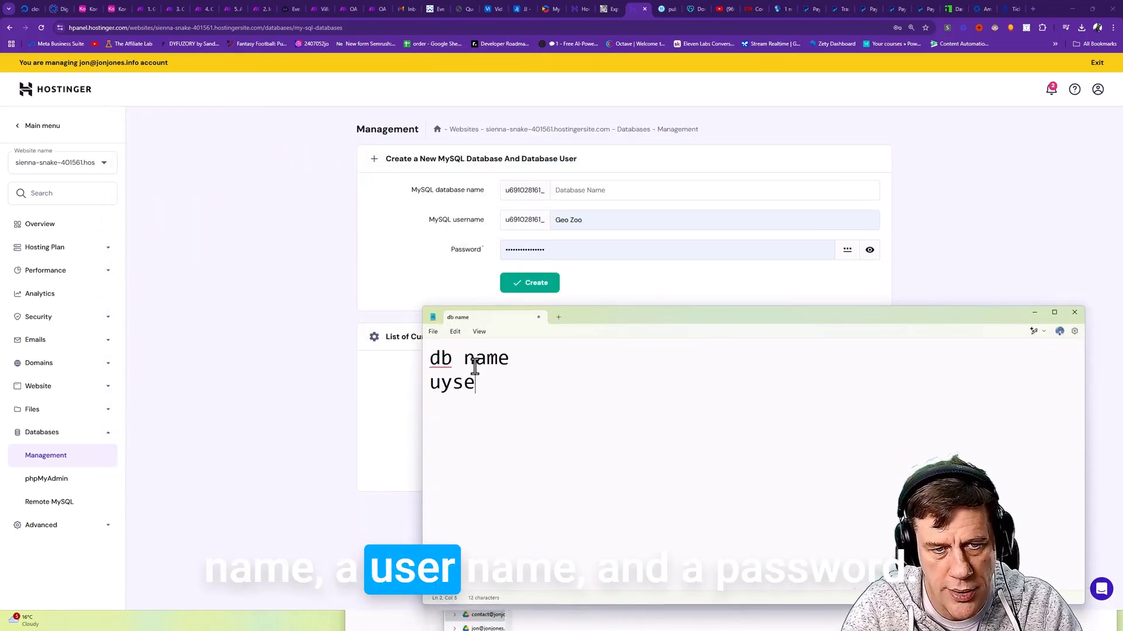
key(BackSpace)
key(BackSpace)
key(BackSpace)
text(ser name)
key(Return)
text(pass)
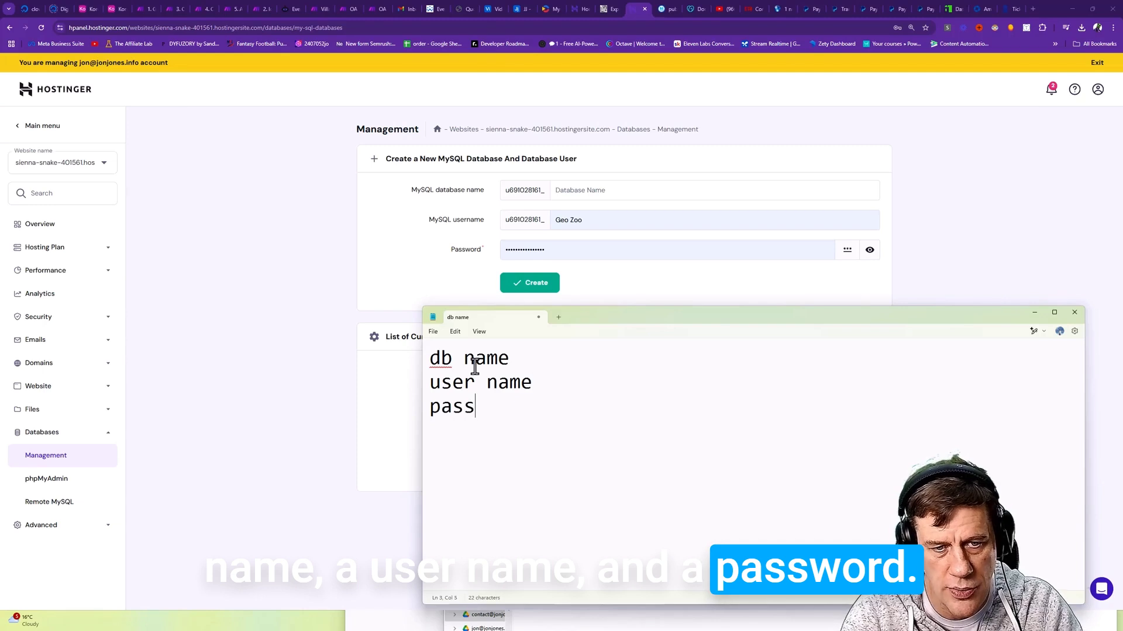
Enter jjtm2025 as the database name and copy it toward the notes.
click(590, 191)
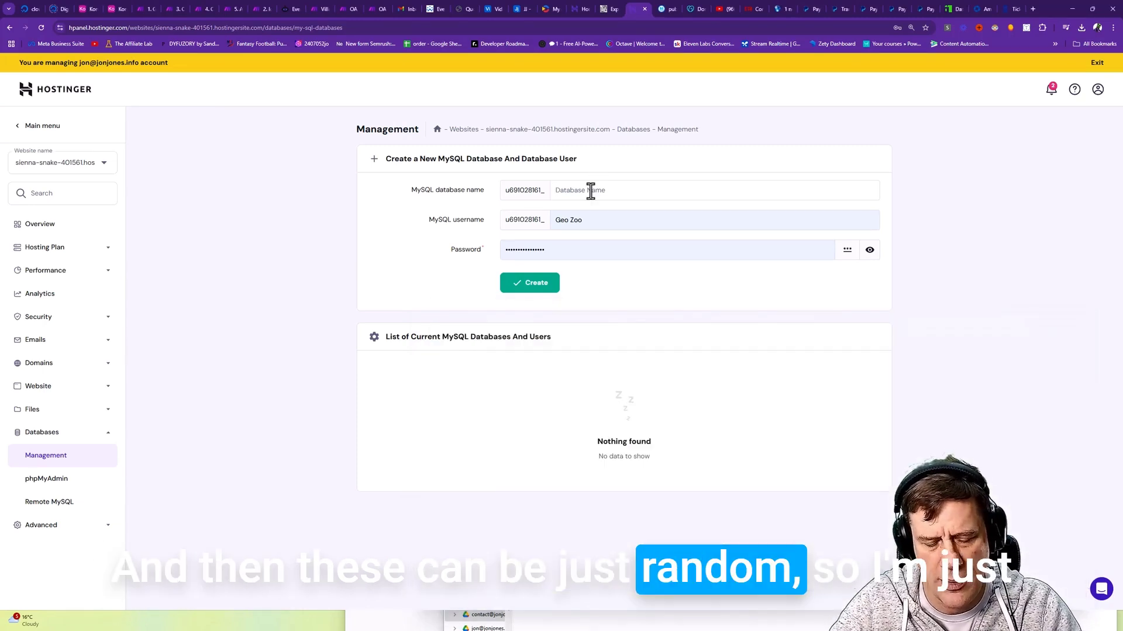
text(jj)
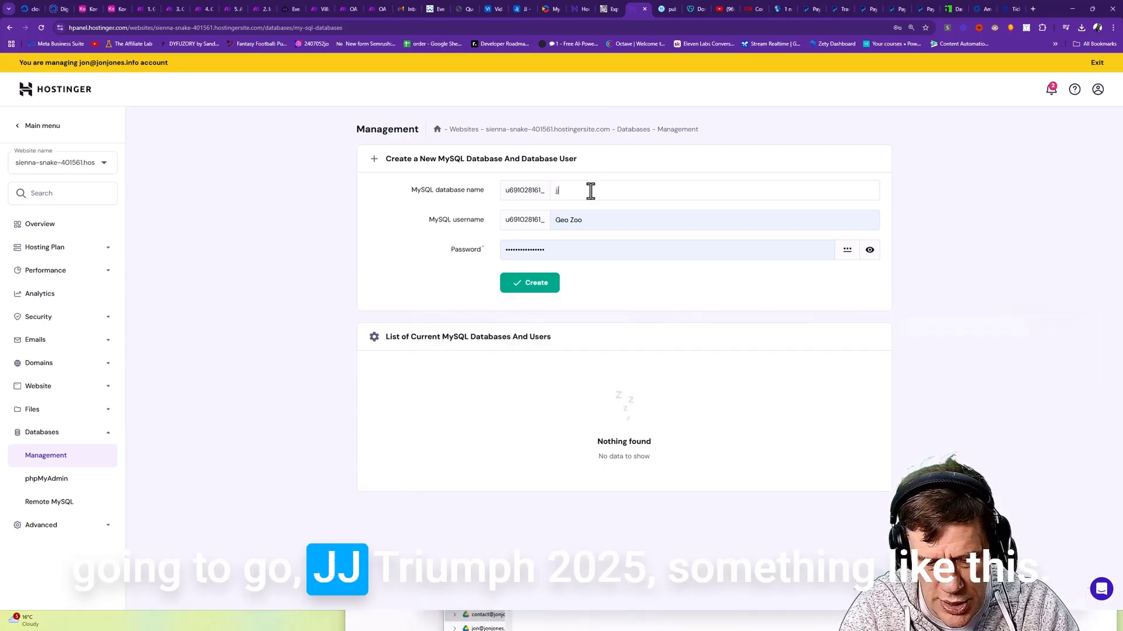
text(tm2025)
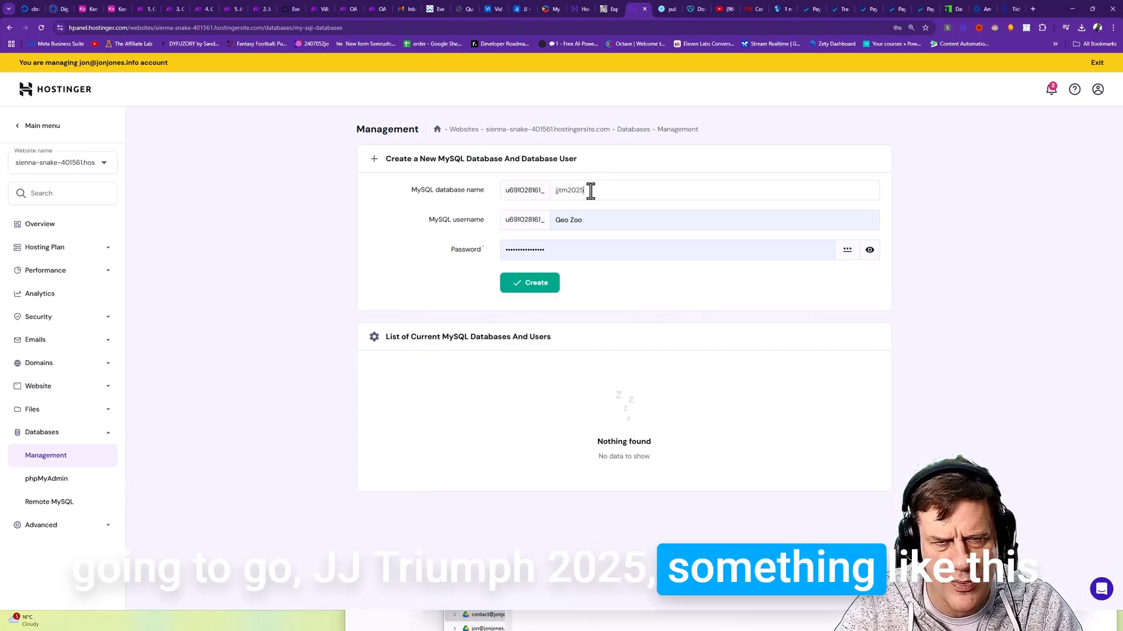
drag(570, 184, 554, 191)
key(alt+Tab)
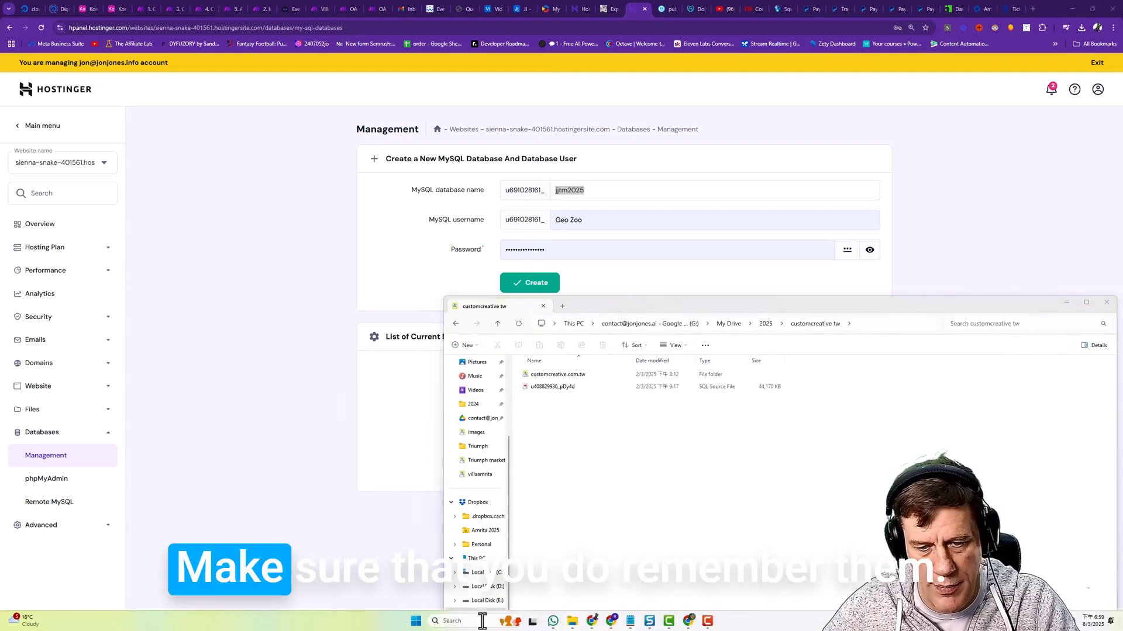
click(630, 620)
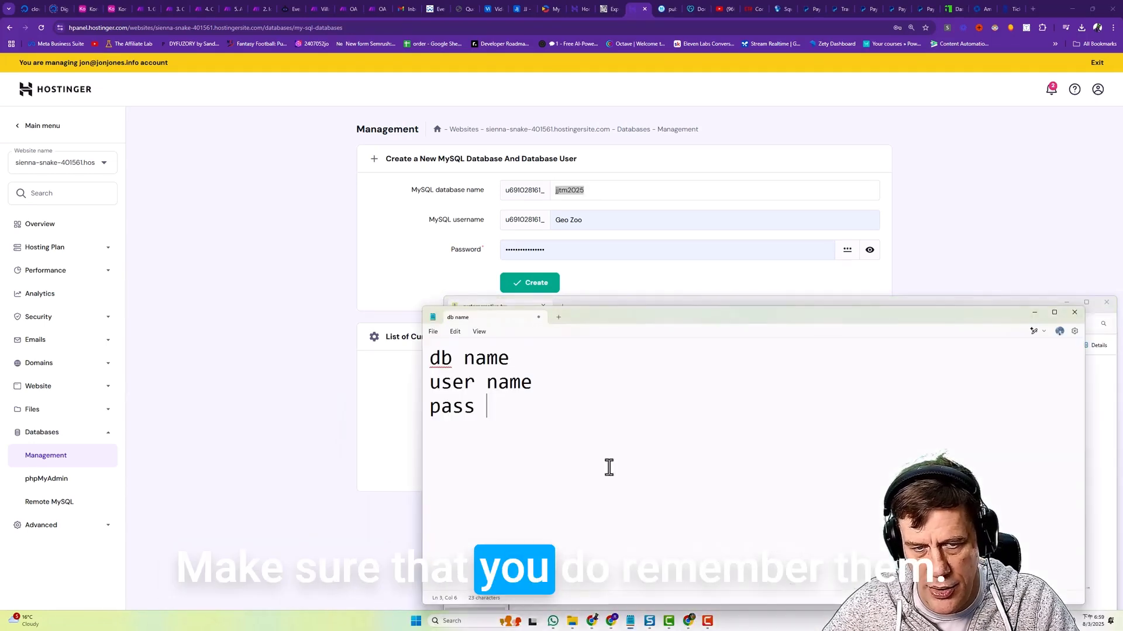
click(558, 359)
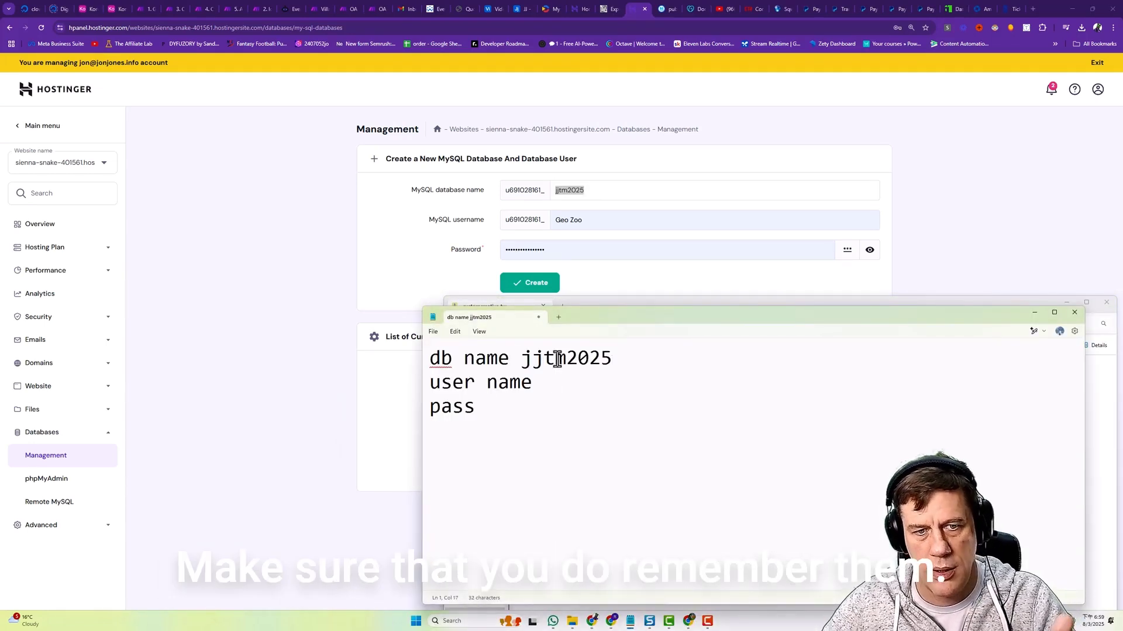
click(508, 356)
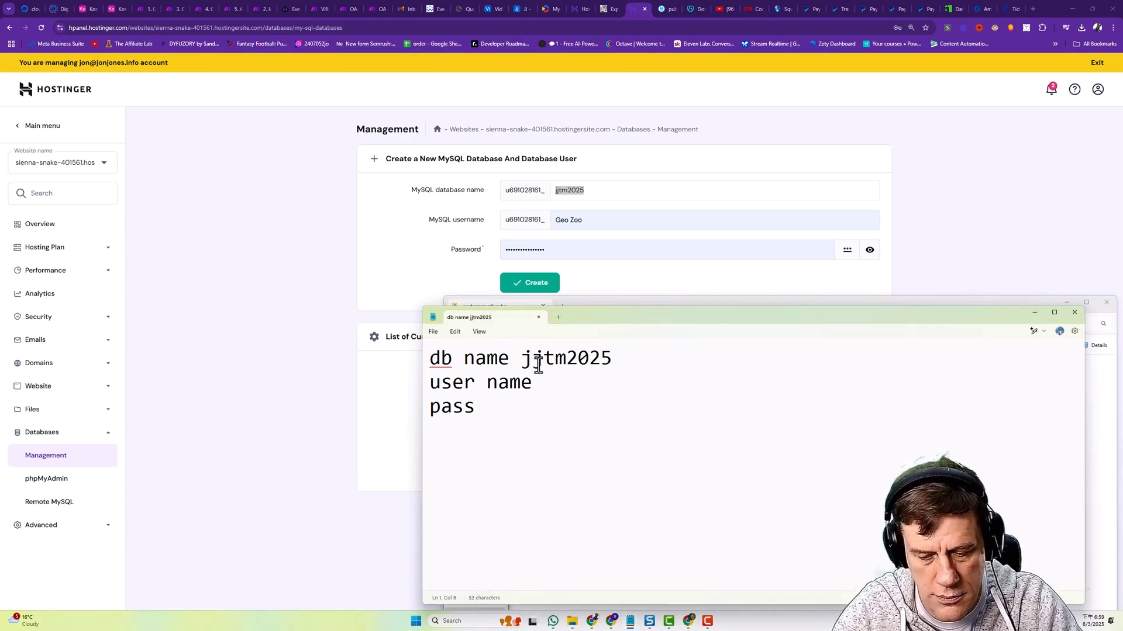
Set the database username to 2025jjtm and paste it into the notes.
click(596, 220)
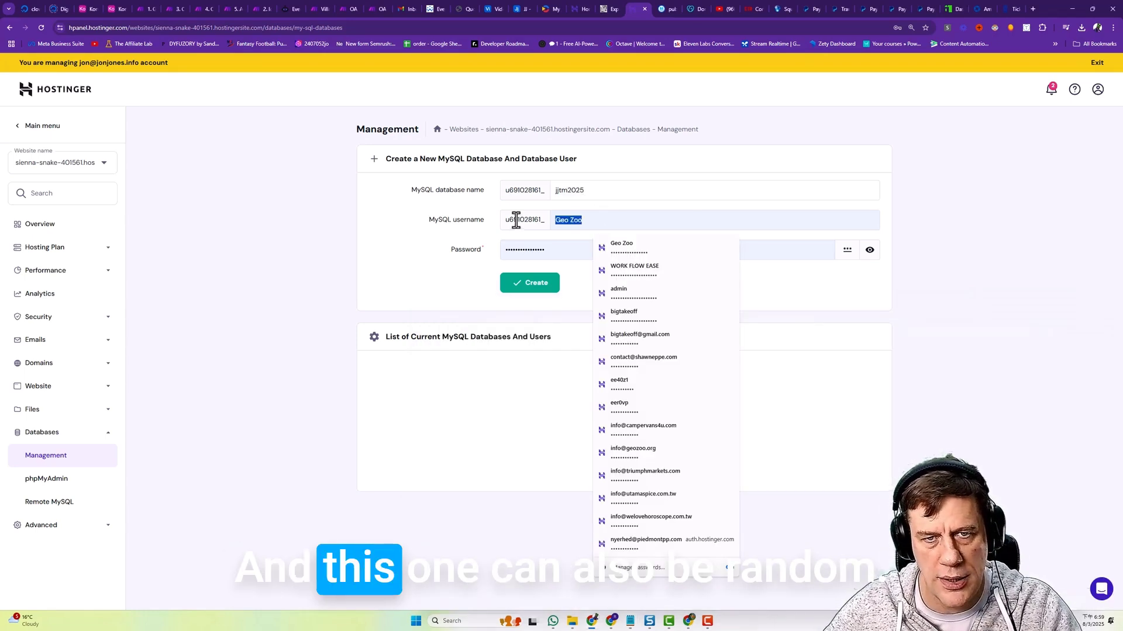
text(2025jjtm)
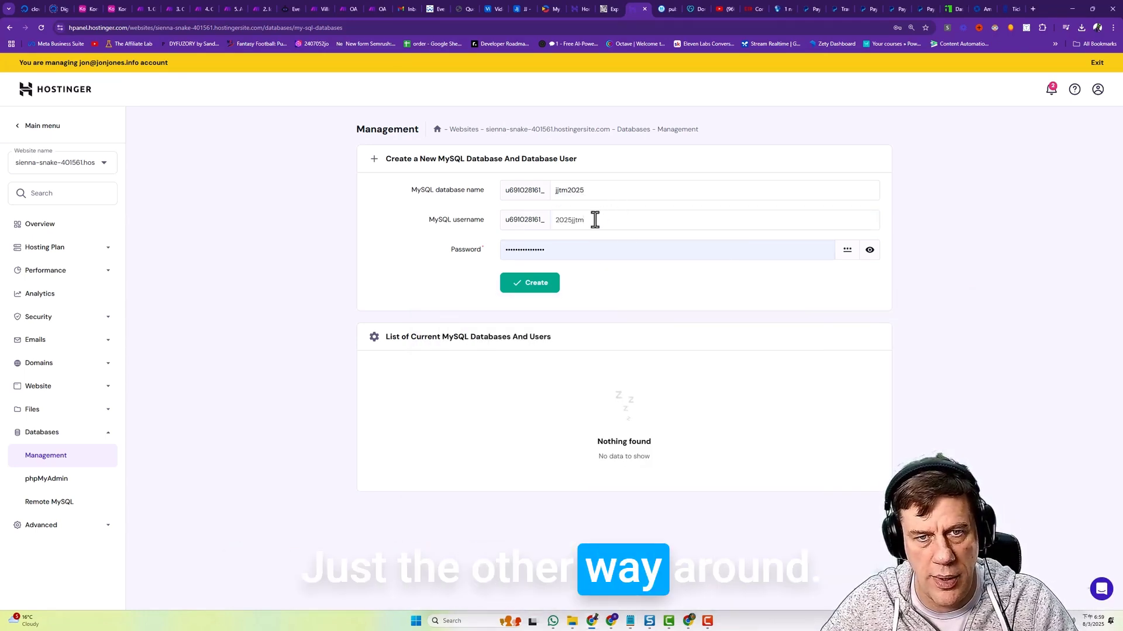
drag(594, 218, 534, 223)
click(631, 622)
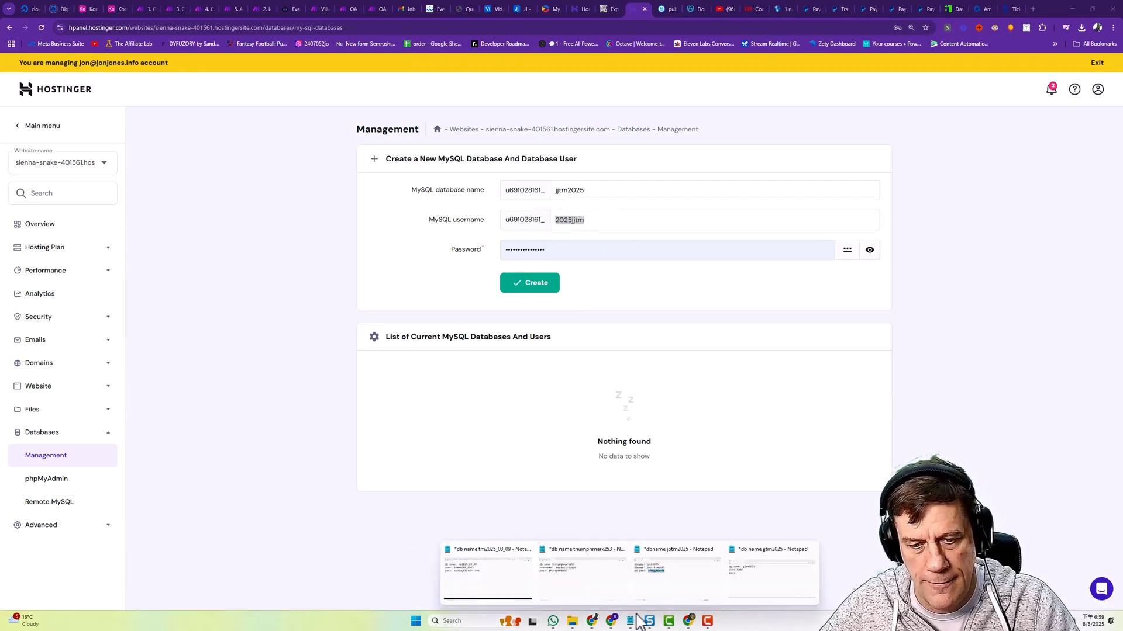
click(762, 583)
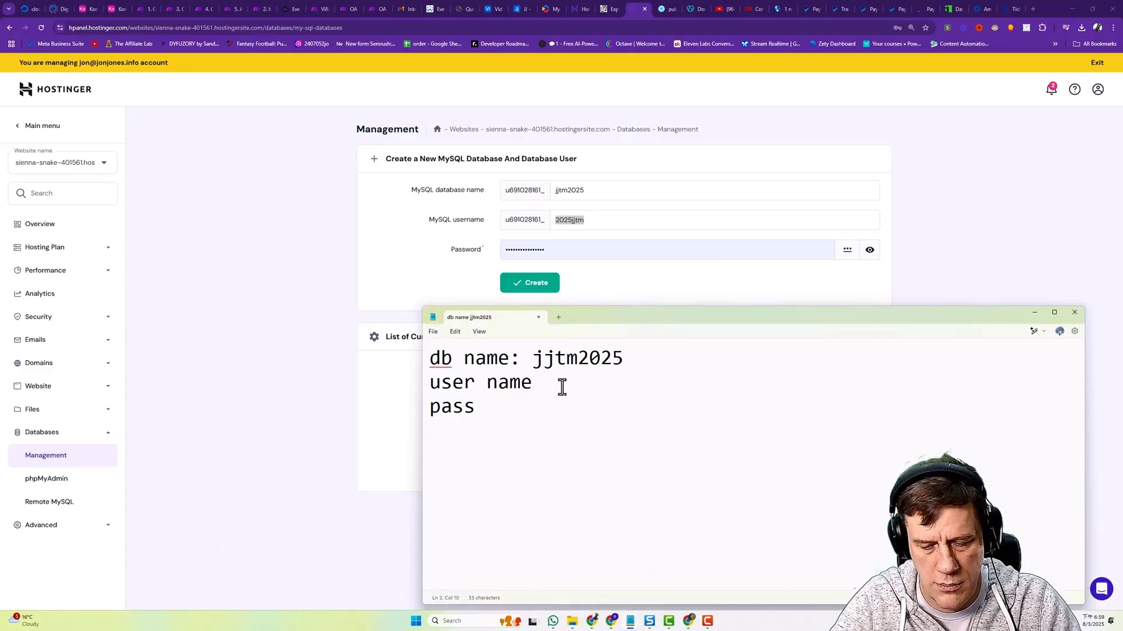
key(ctrl+v)
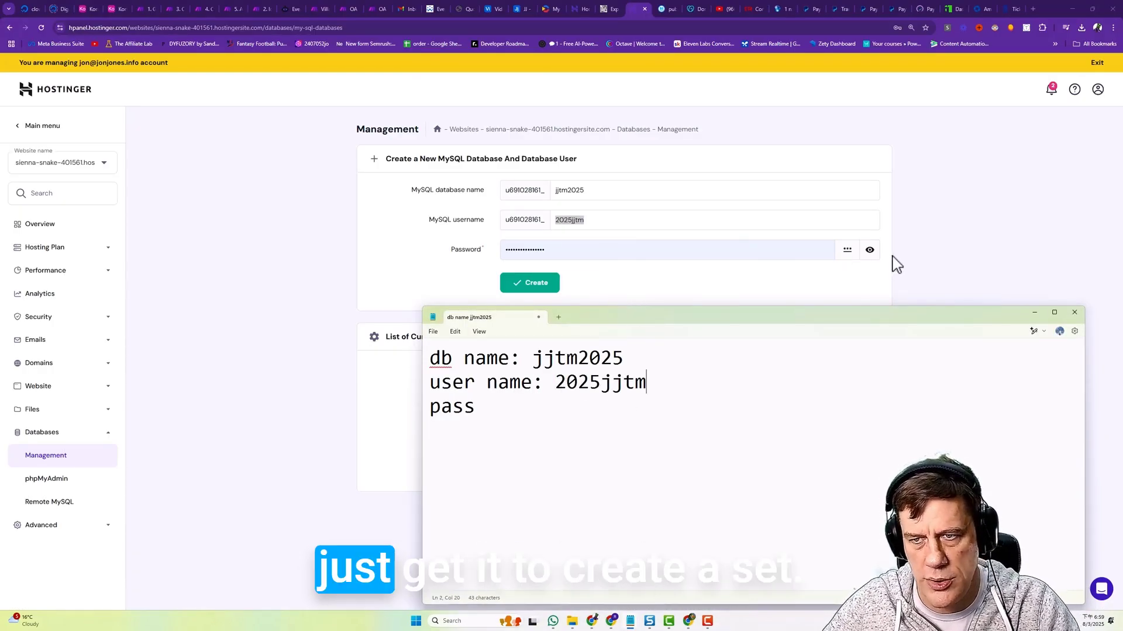
Record the generated password in the notes, create the database, and open phpMyAdmin.
click(845, 261)
click(847, 250)
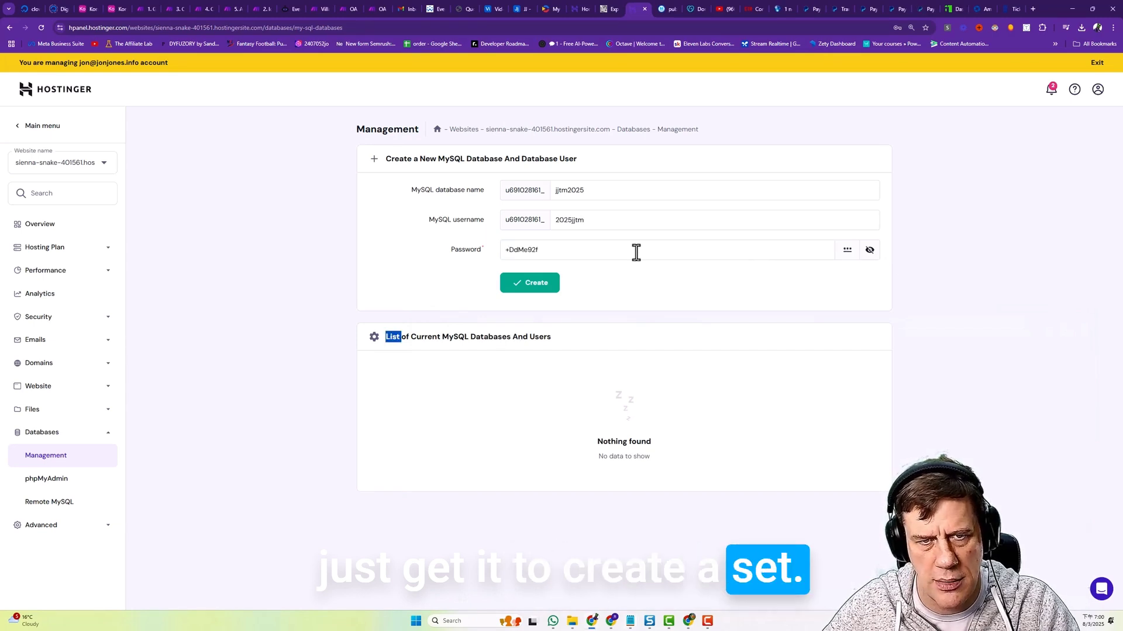
drag(579, 251, 473, 252)
key(ctrl+c)
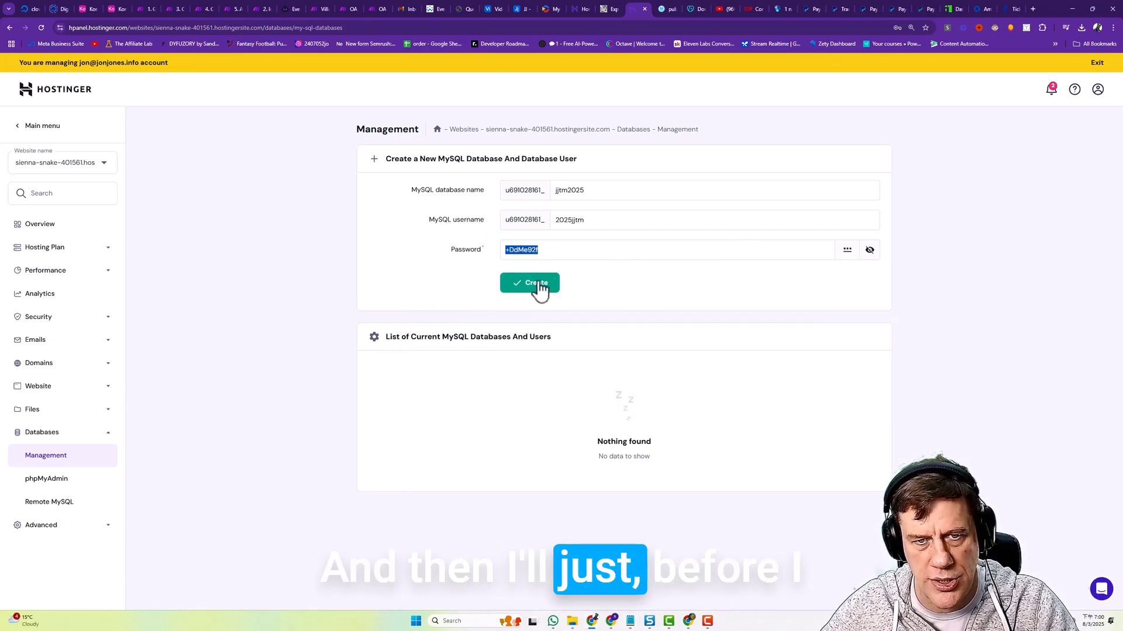
click(629, 621)
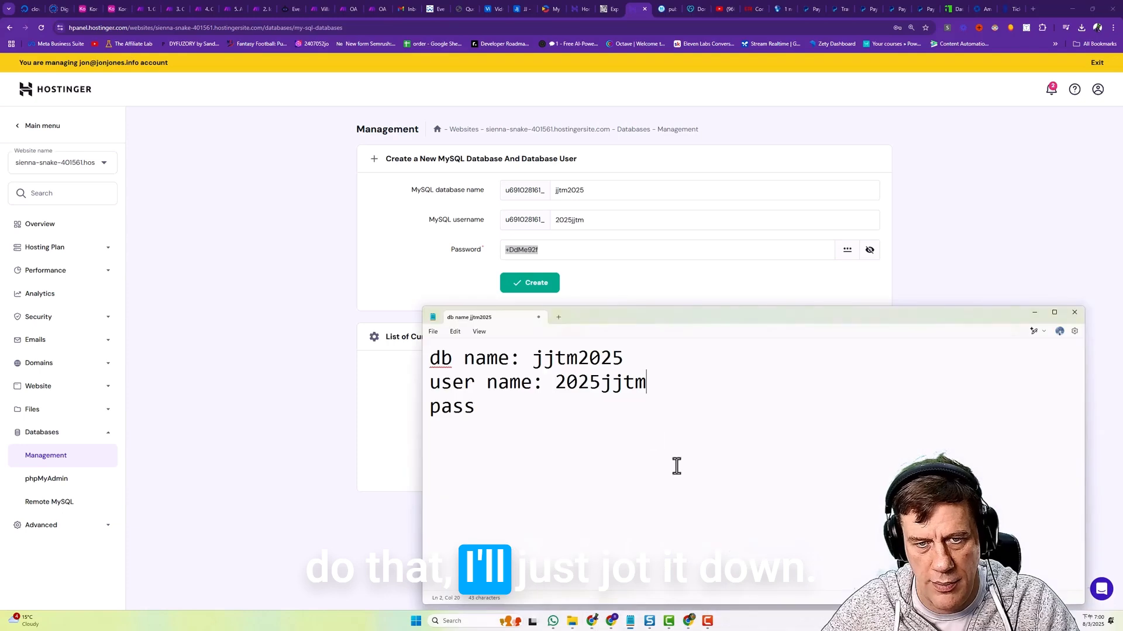
click(534, 408)
text(:)
key(ctrl+v)
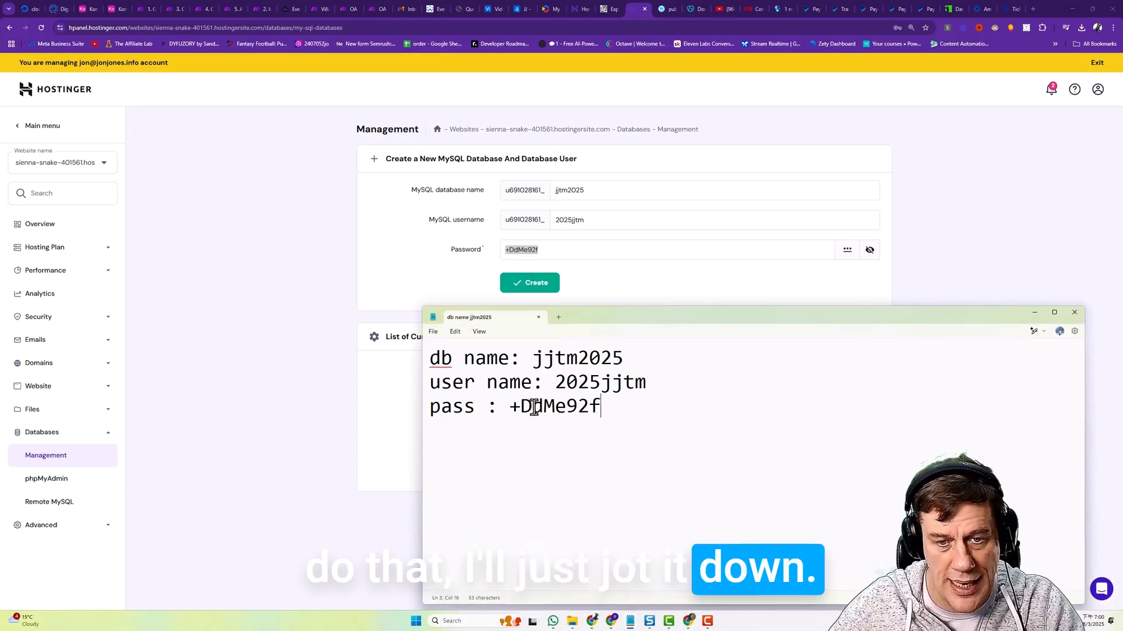
click(507, 286)
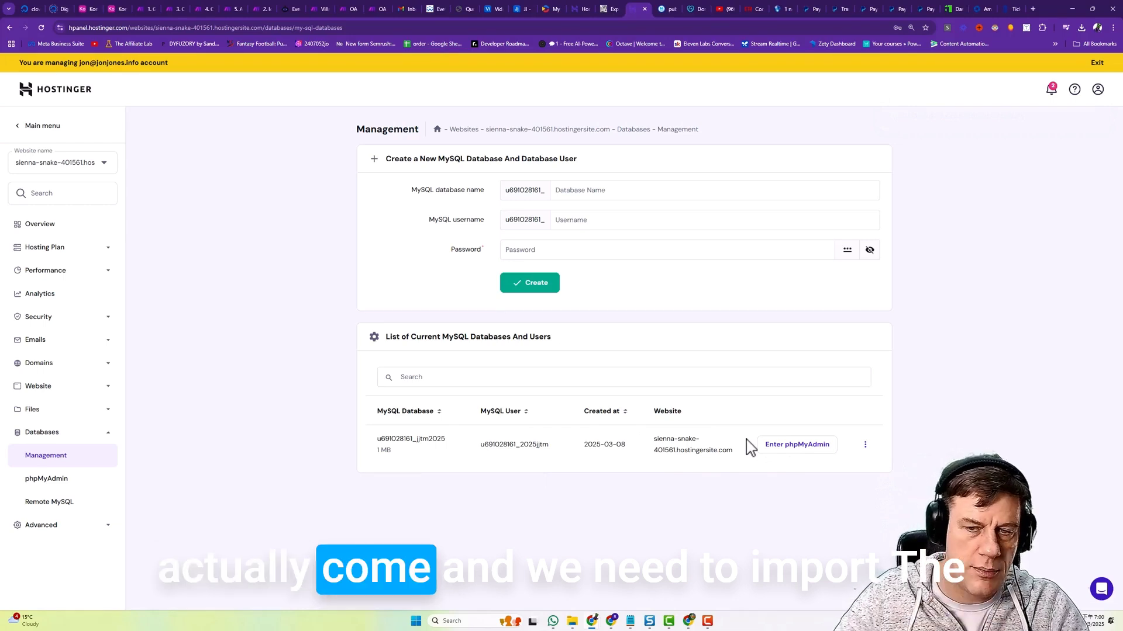
click(794, 446)
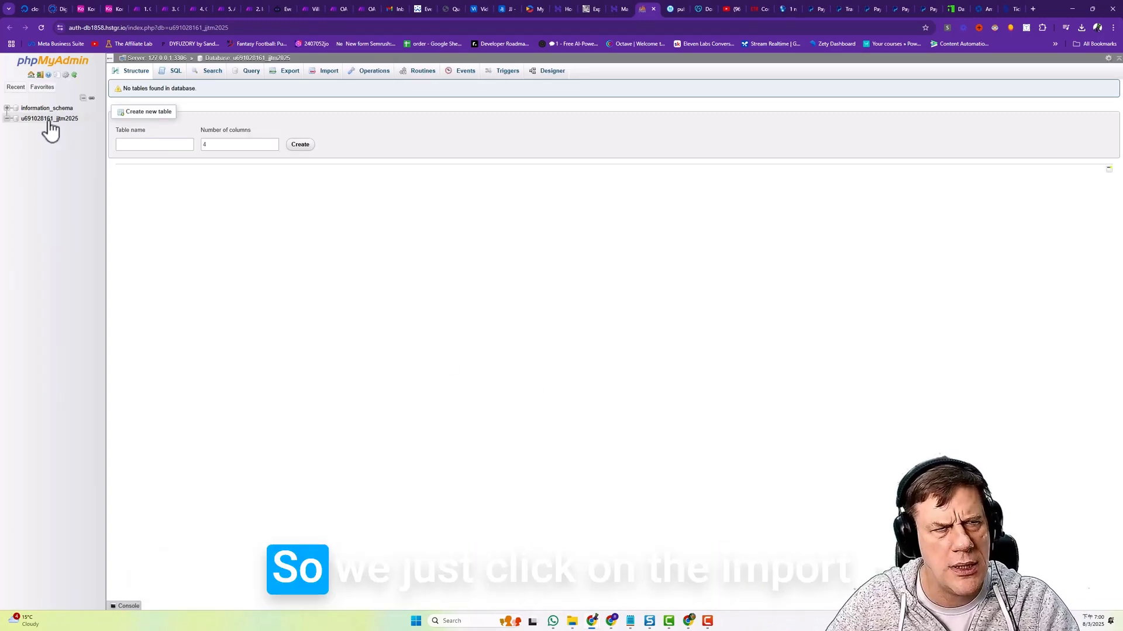
Choose the Triumph Markets .sql dump from Google Drive > My Drive > 2025 > Triumph markets for import.
click(327, 72)
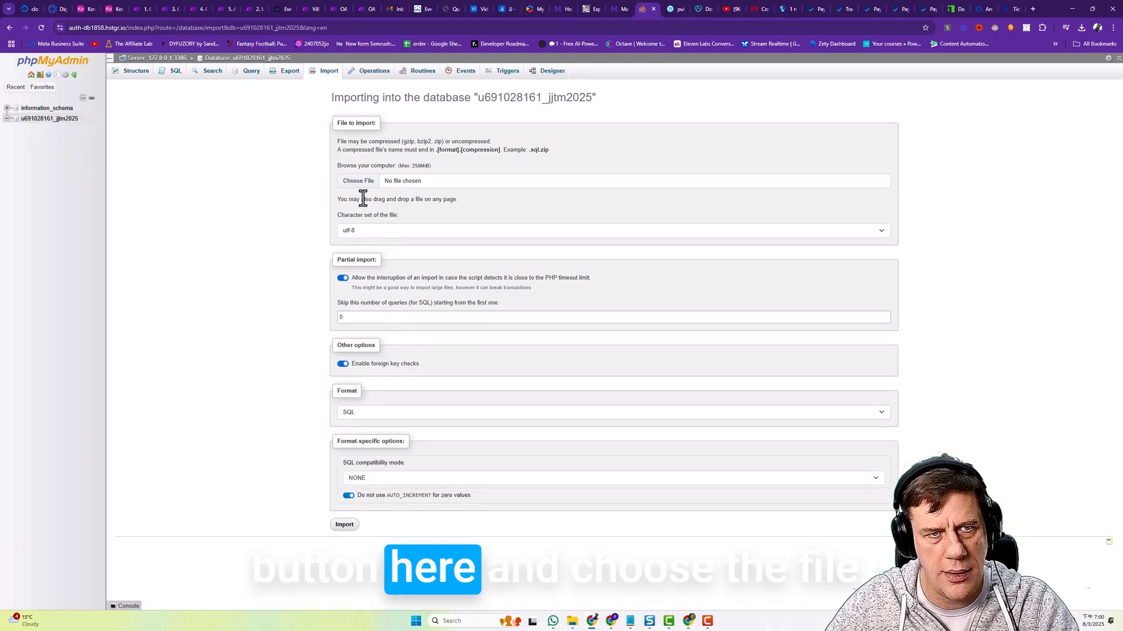
click(358, 183)
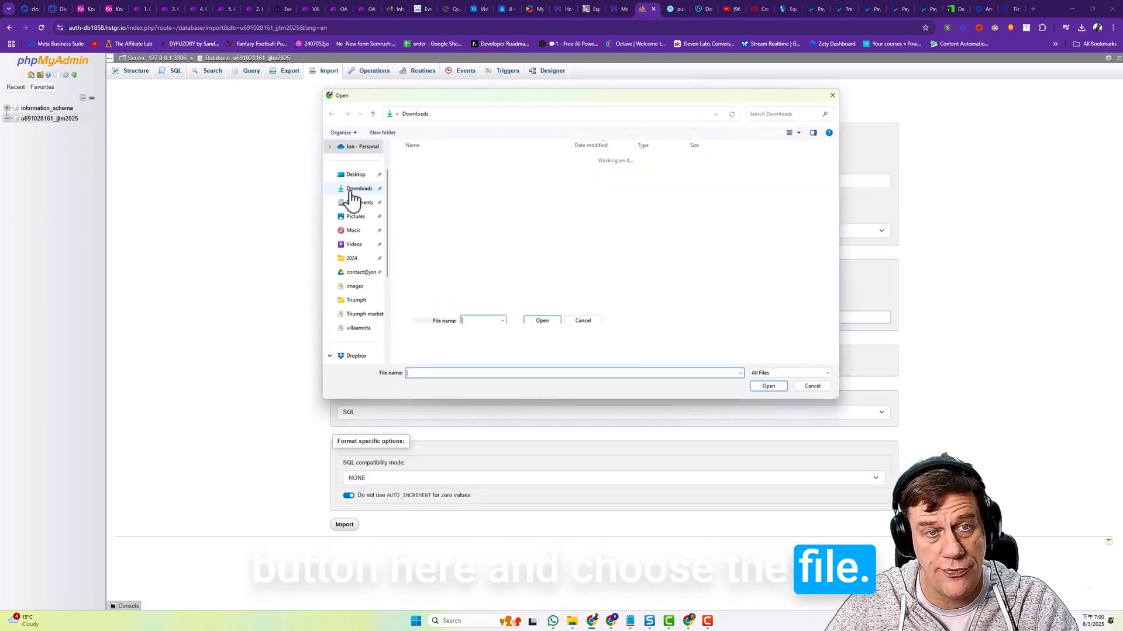
click(358, 271)
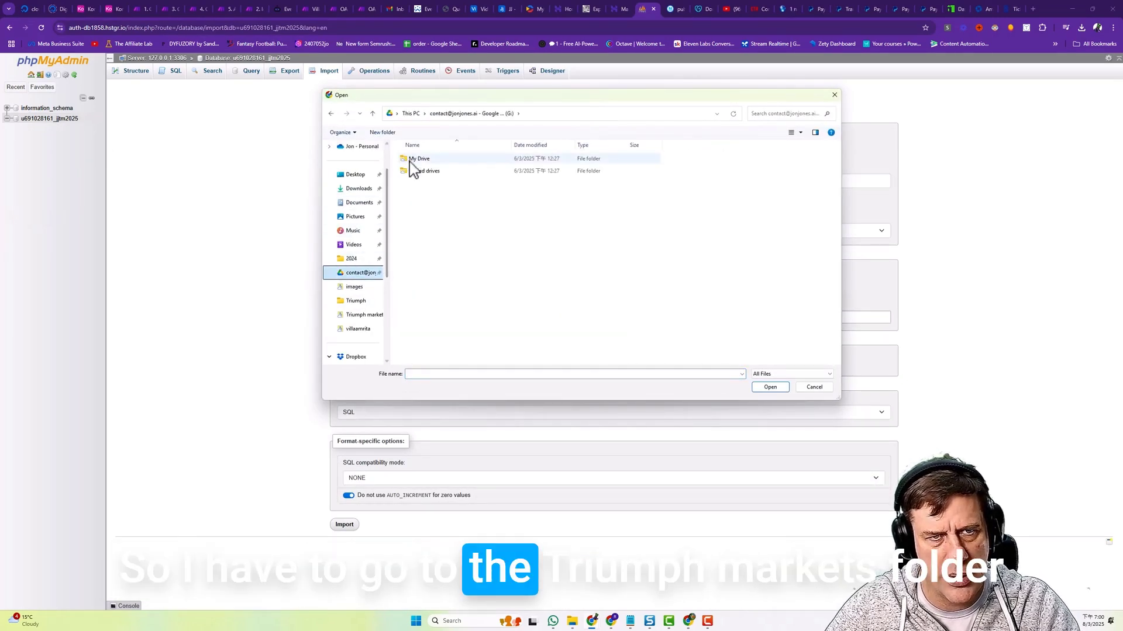
double_click(409, 170)
scroll(453, 269, down, 5)
double_click(428, 298)
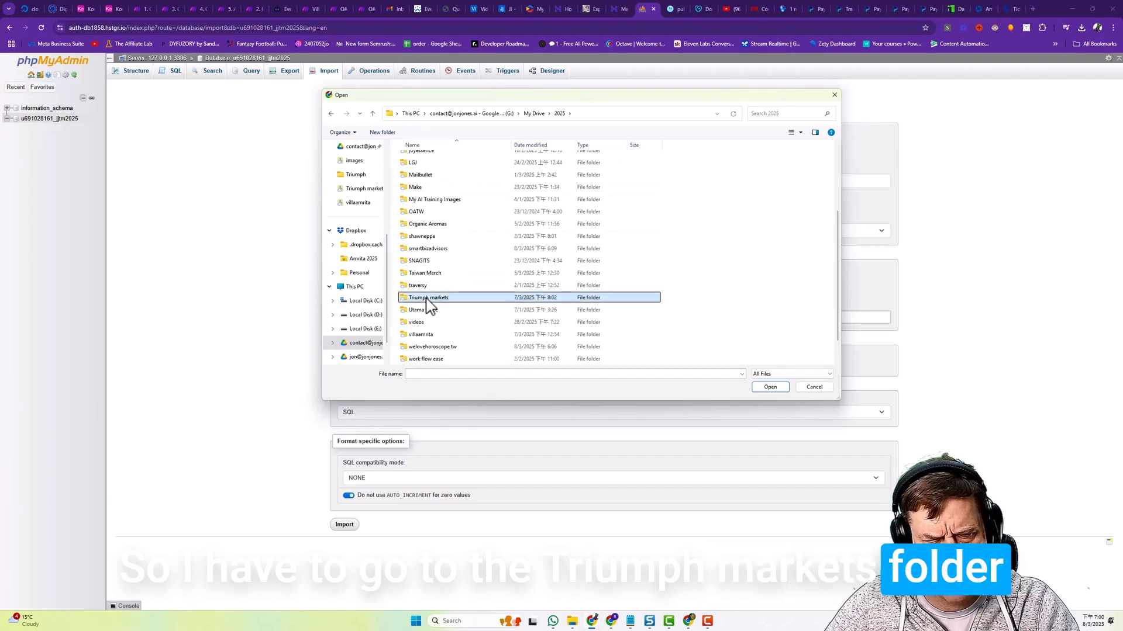
click(431, 221)
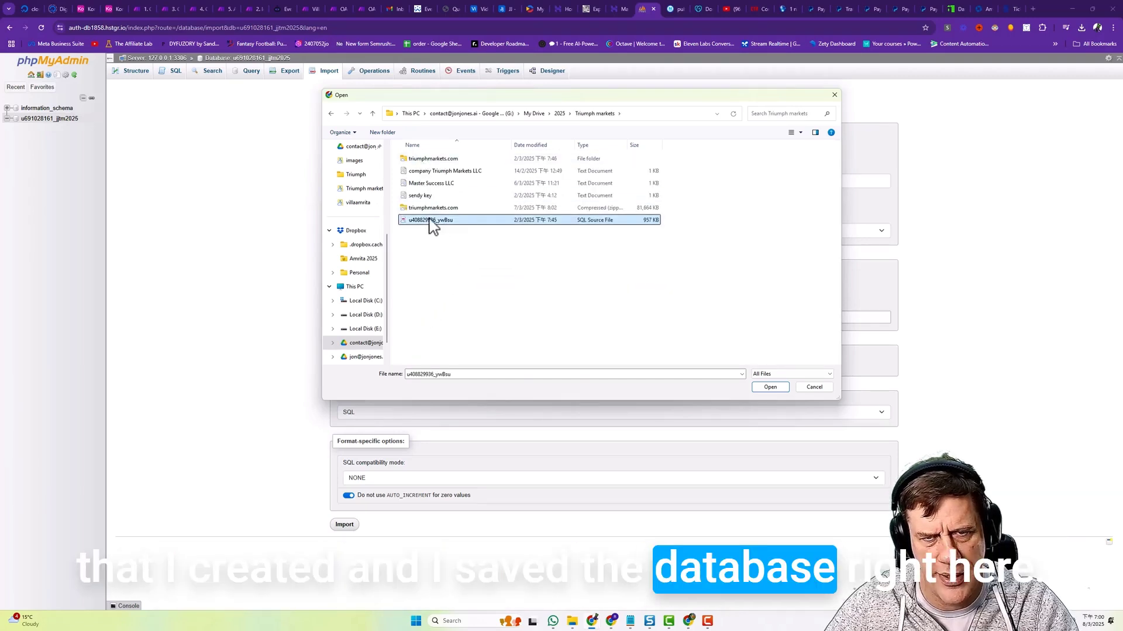
click(770, 388)
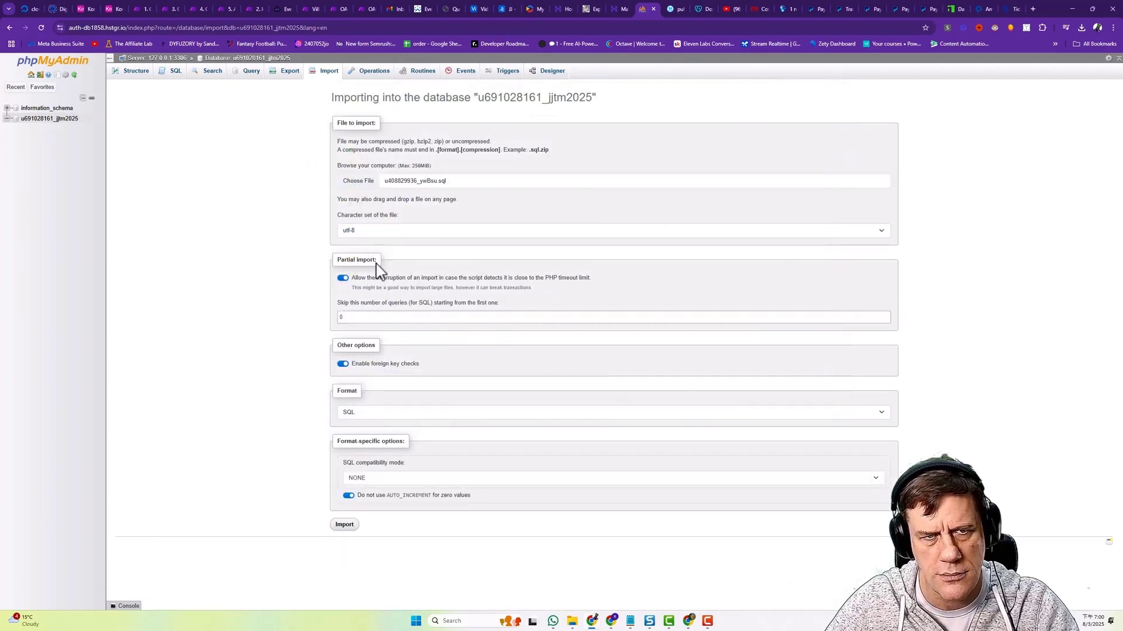
Import the SQL dump, check the wp_options table, and return to hPanel.
click(344, 526)
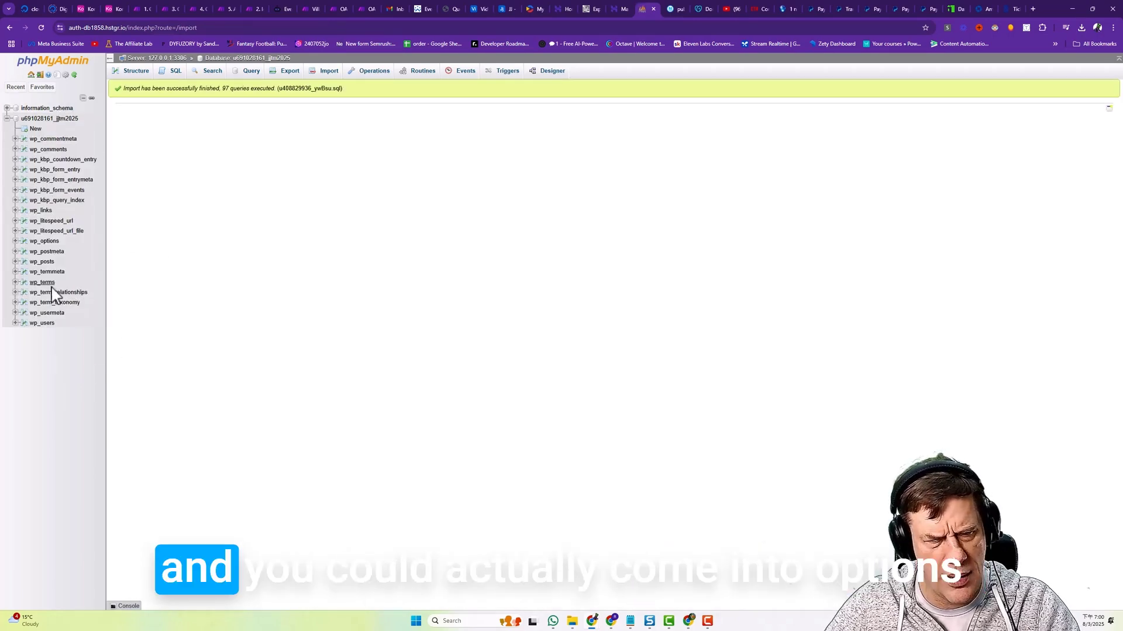
click(45, 242)
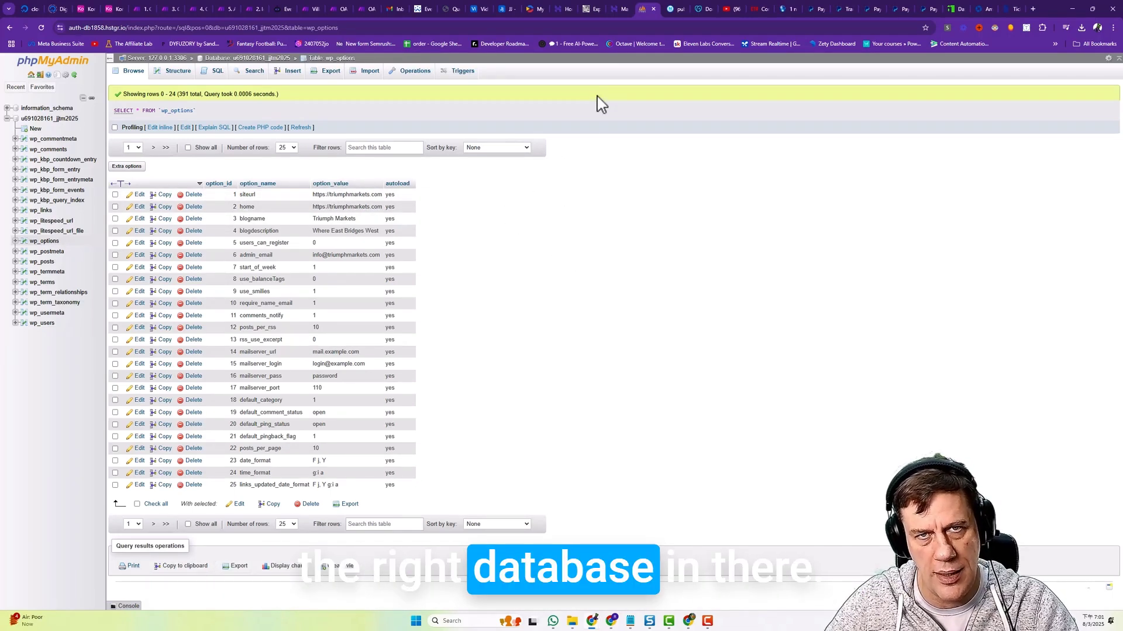
click(622, 10)
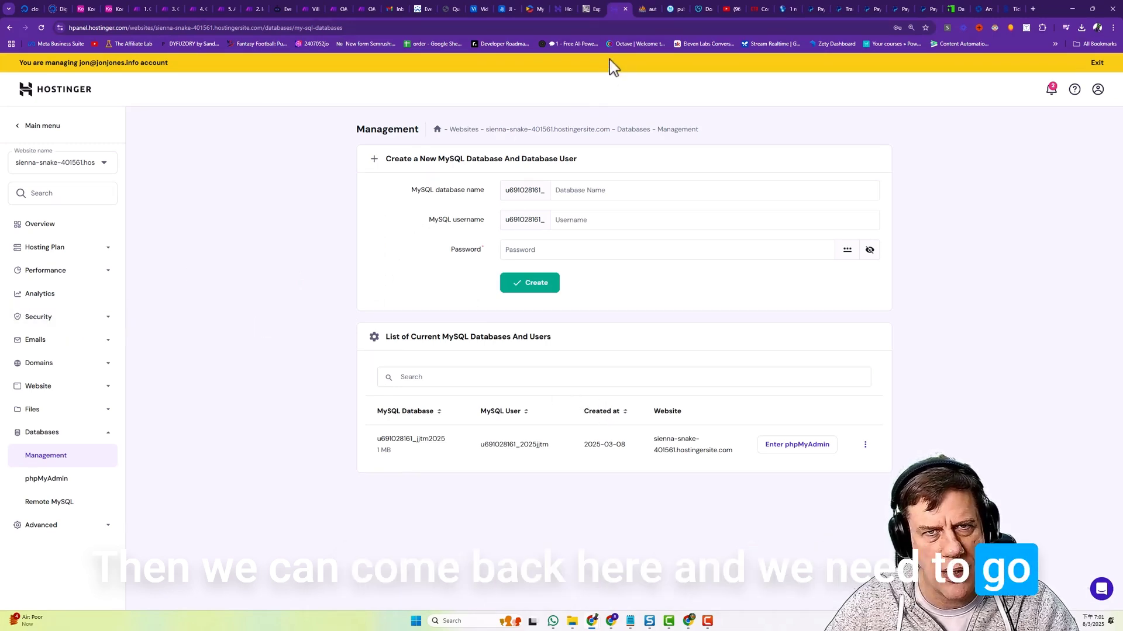
Open wp-config.php from public_html in the File Manager editor.
click(47, 410)
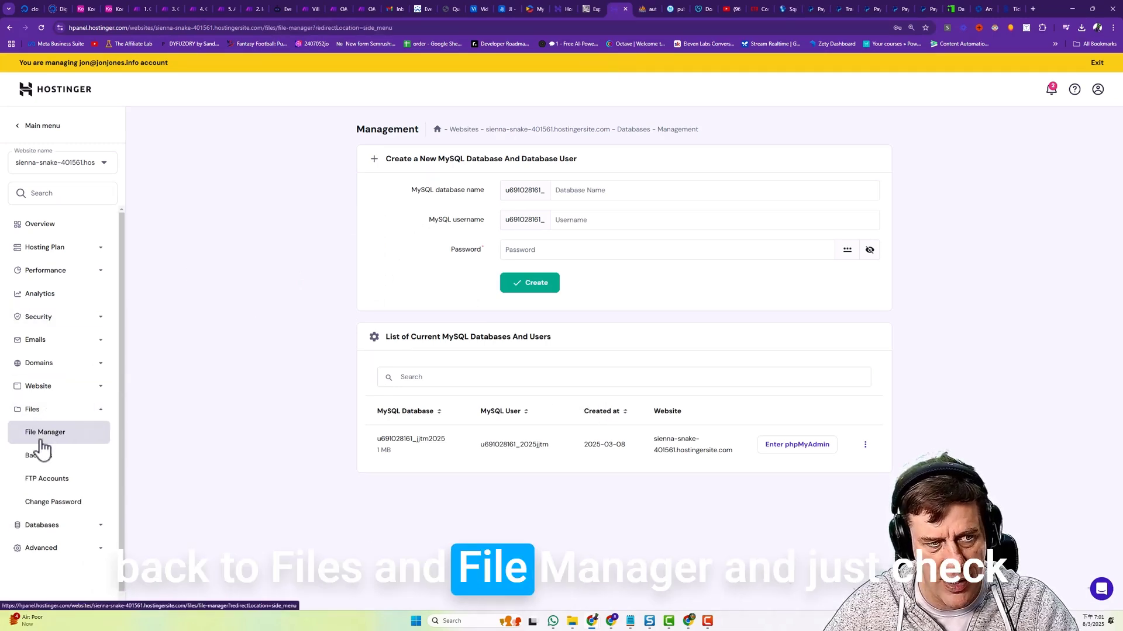
click(42, 439)
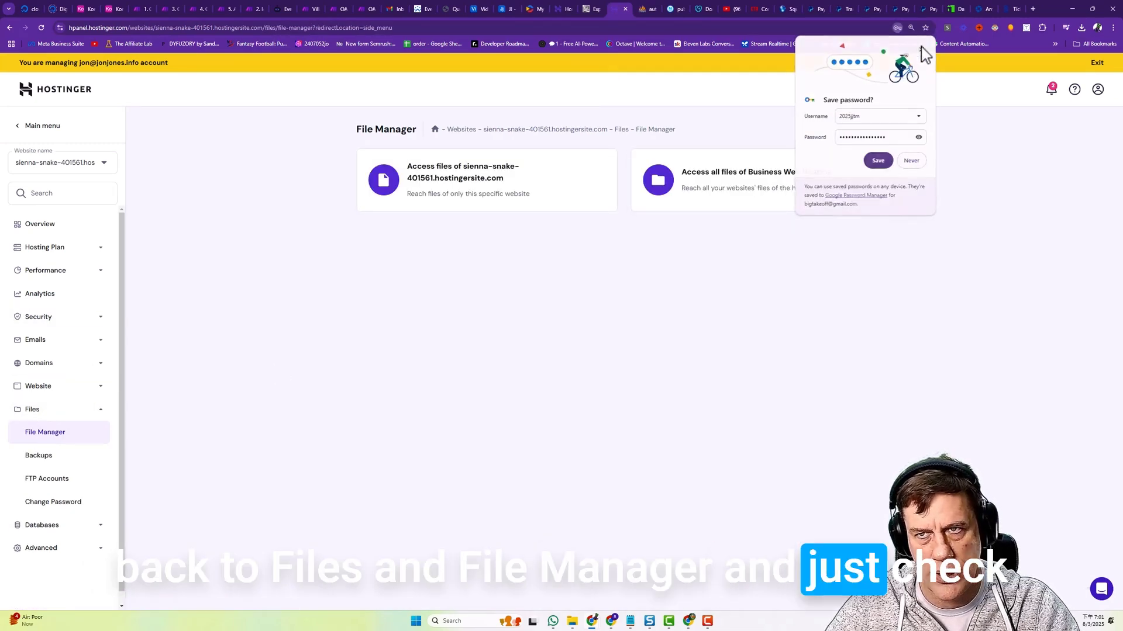
click(921, 49)
double_click(172, 138)
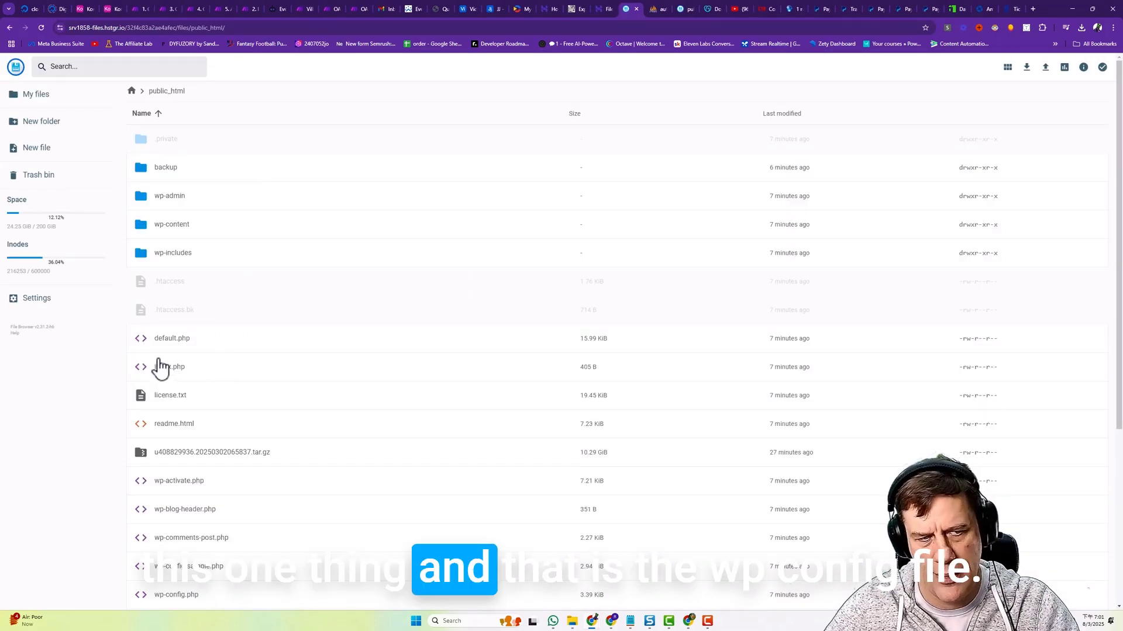
scroll(216, 419, down, 2)
scroll(210, 425, down, 2)
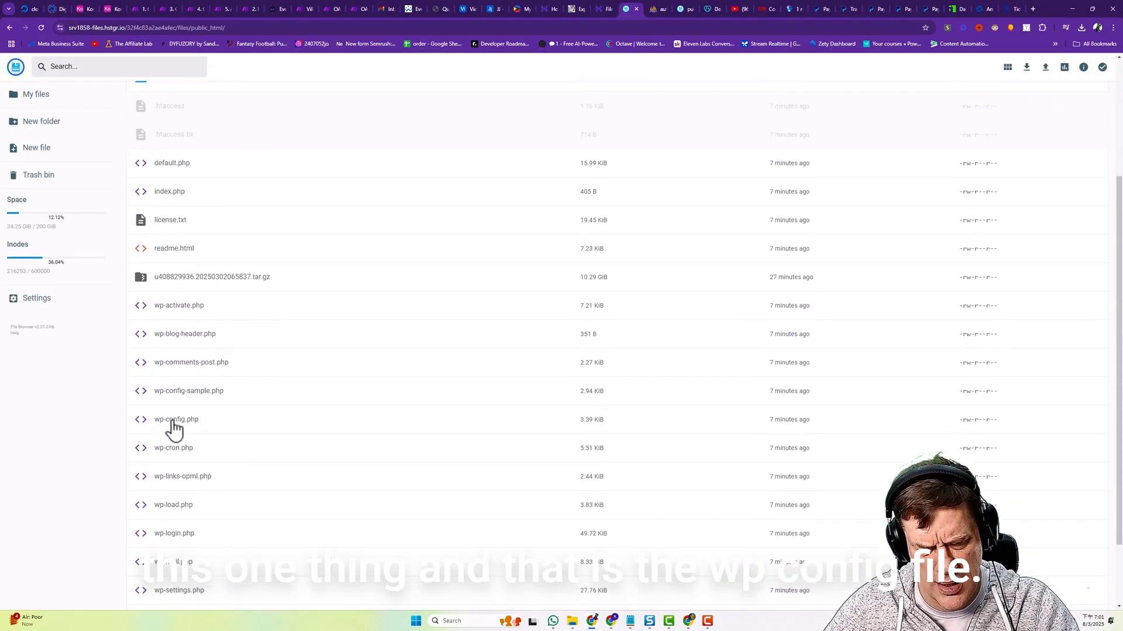
right_click(185, 429)
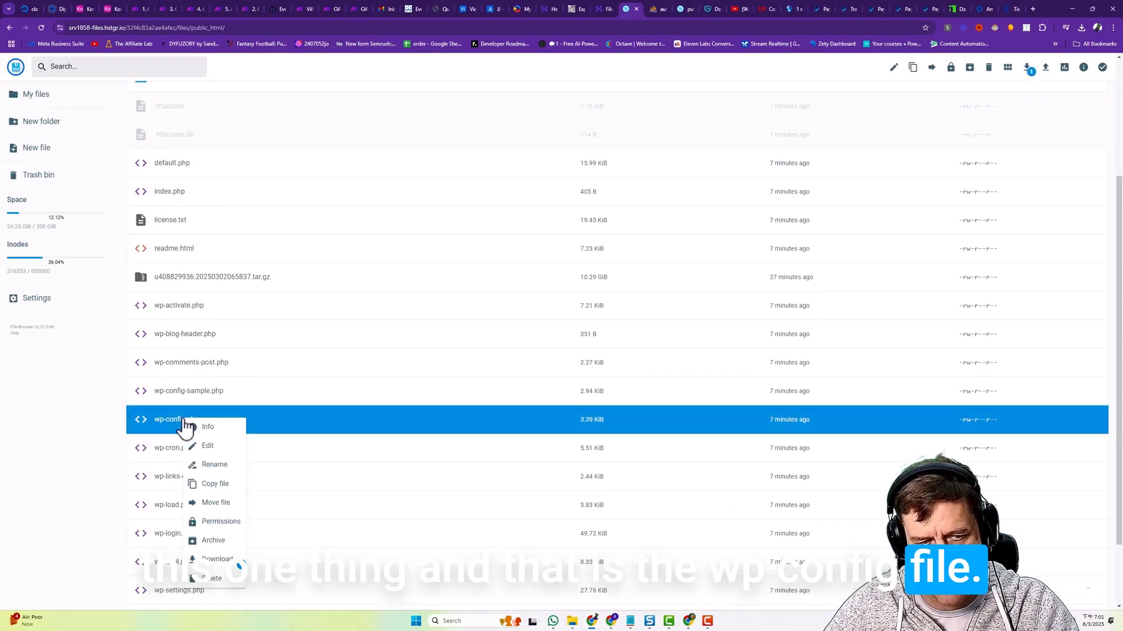
click(212, 448)
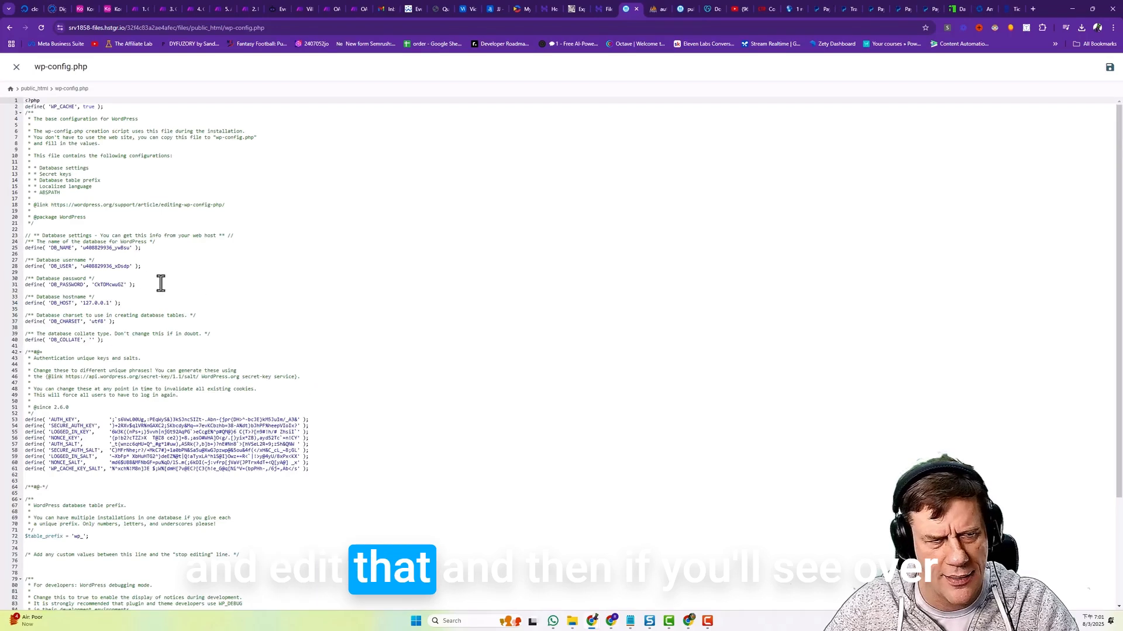
Replace the DB_NAME value with jjtm2025.
drag(47, 248, 95, 291)
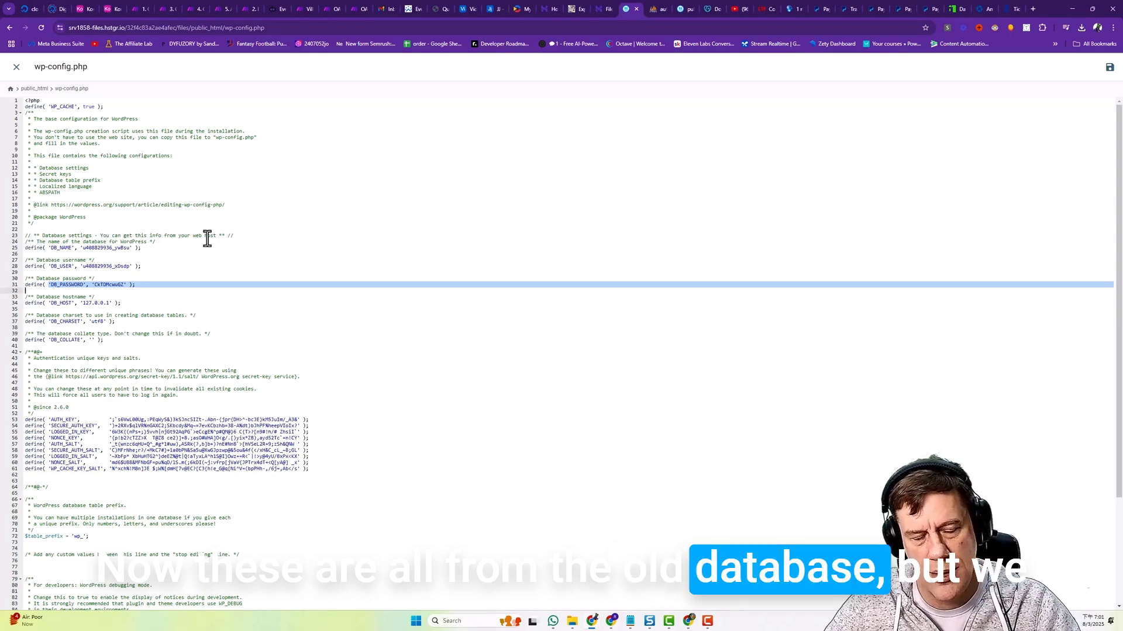
mouse_move(635, 629)
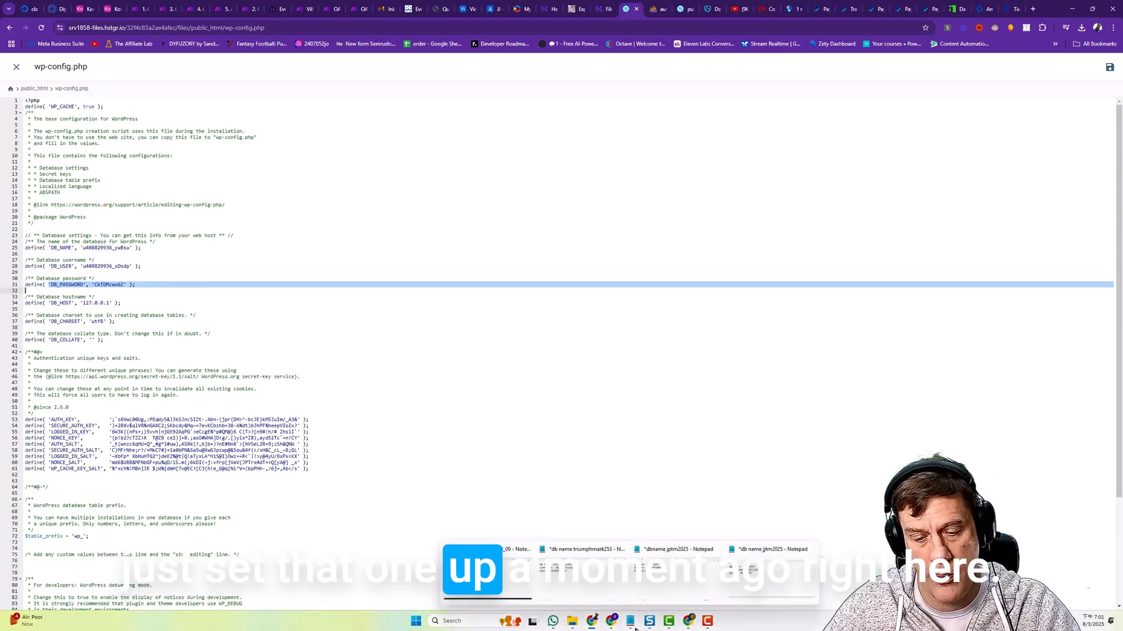
click(766, 576)
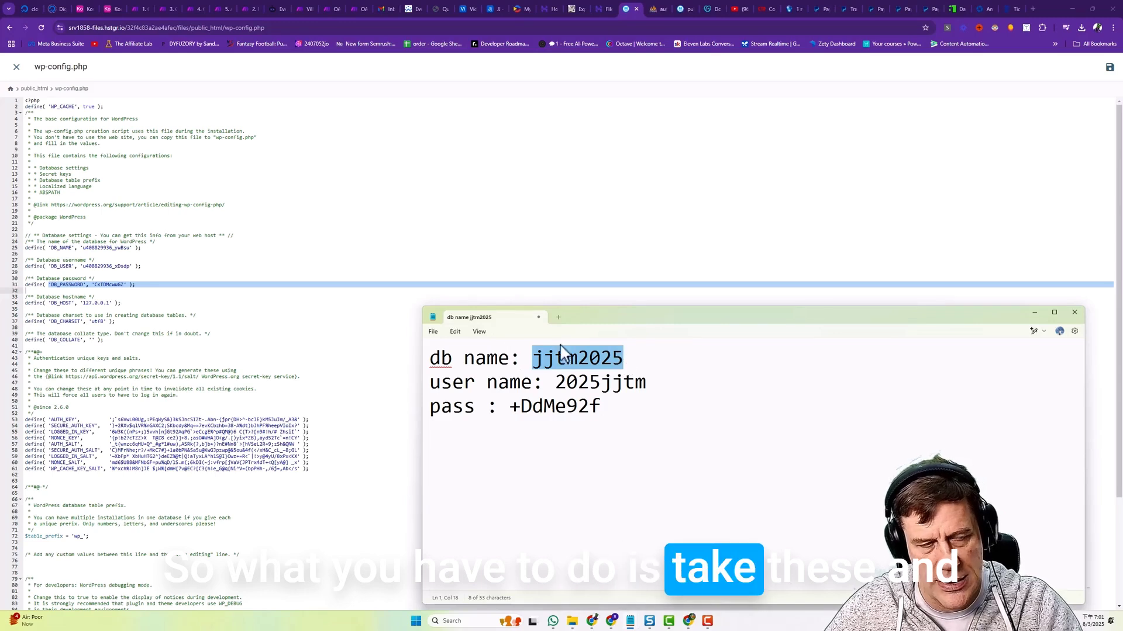
click(83, 247)
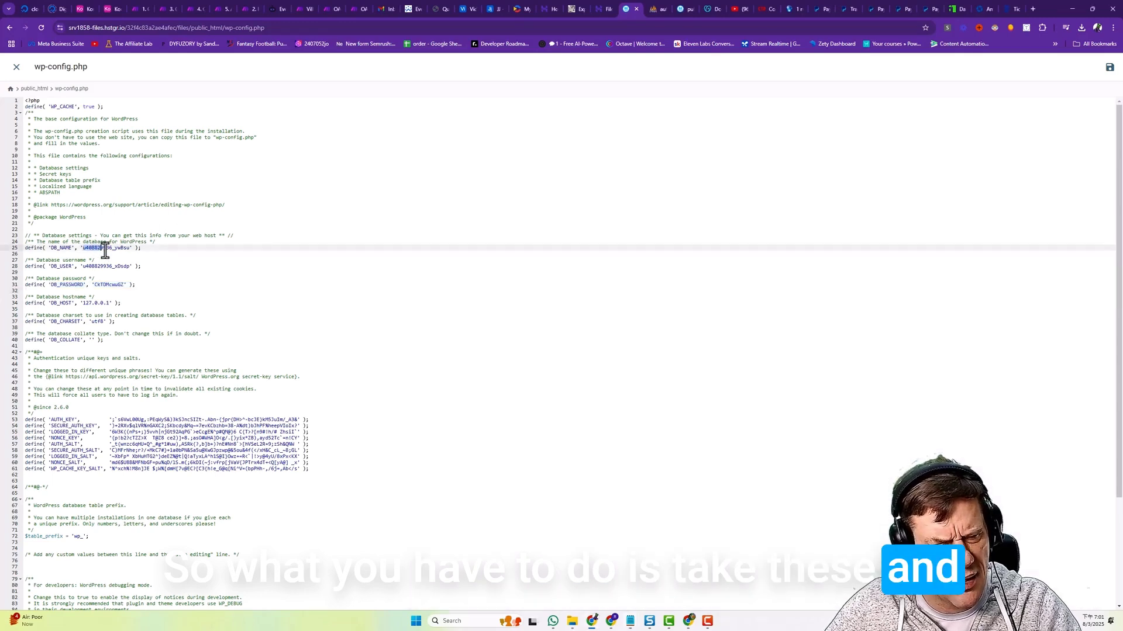
drag(104, 250, 120, 250)
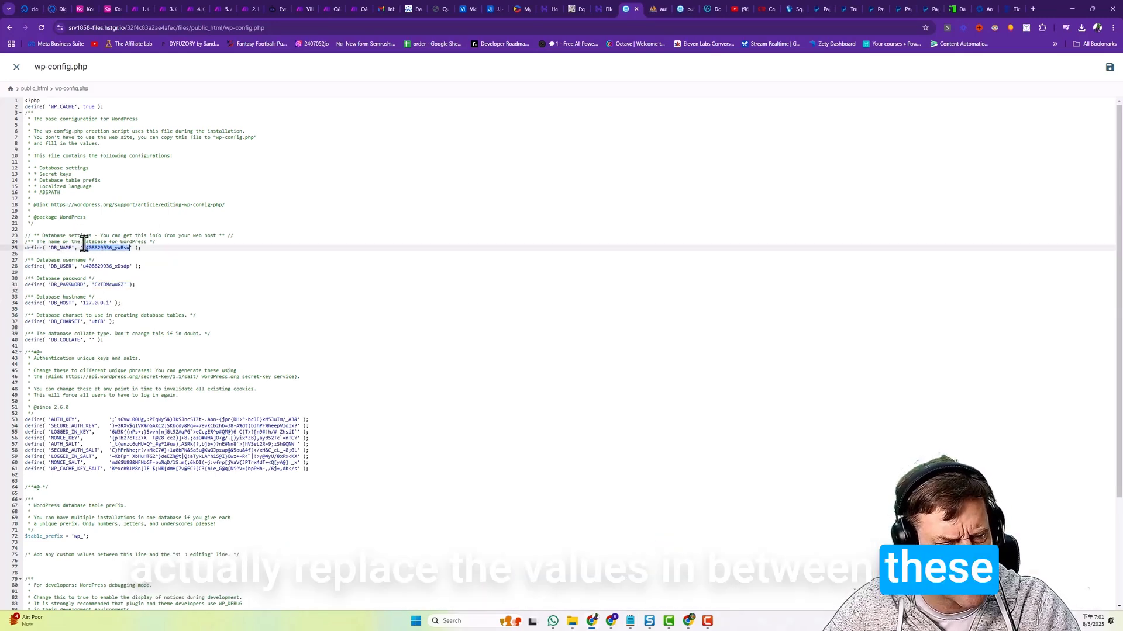
text(jjtm2025)
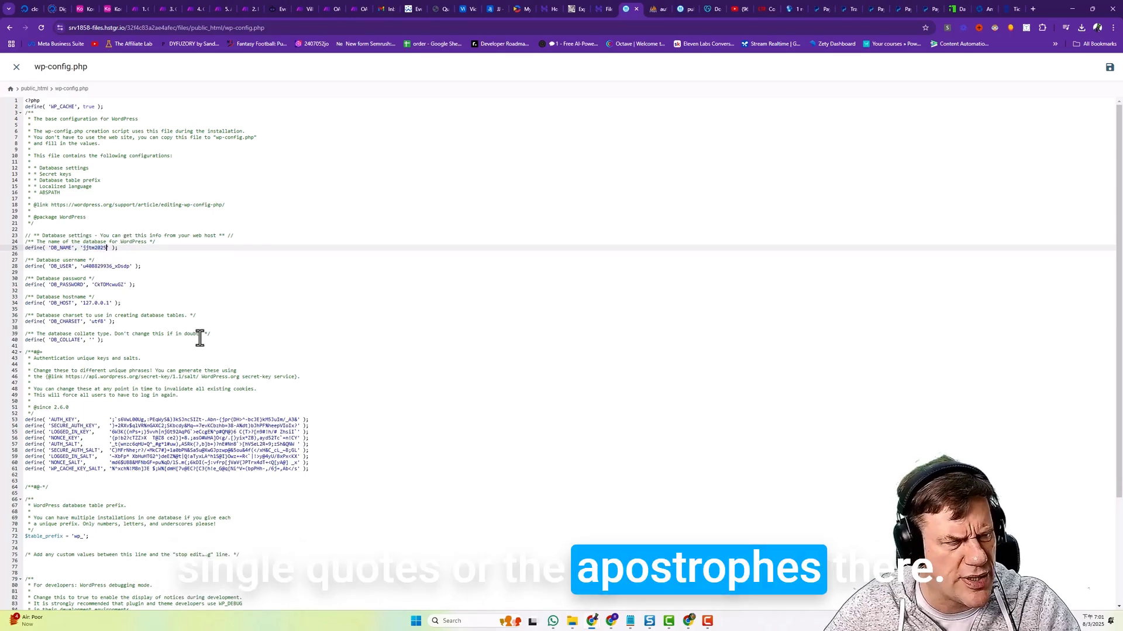
Replace the DB_USER value with 2025jjtm.
mouse_move(631, 622)
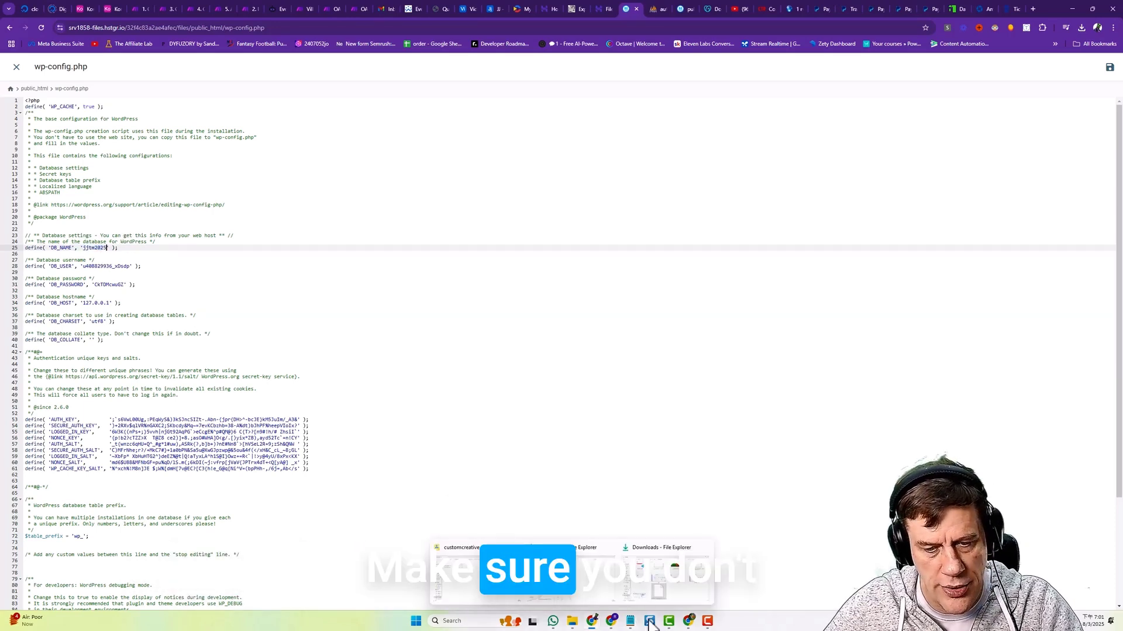
click(782, 577)
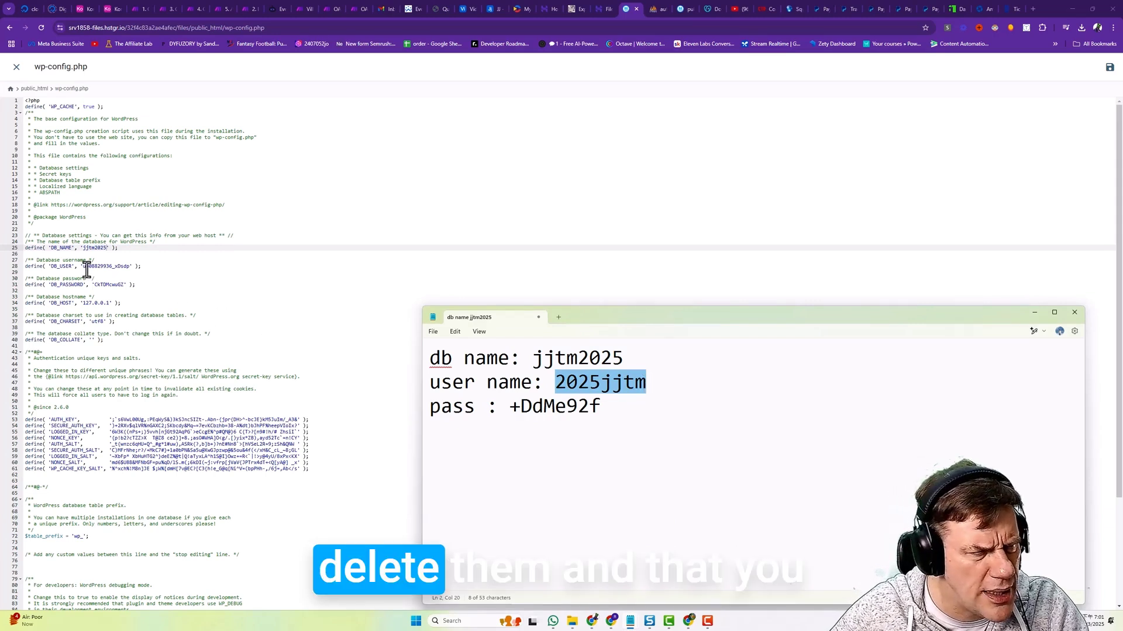
drag(95, 260, 124, 266)
double_click(125, 267)
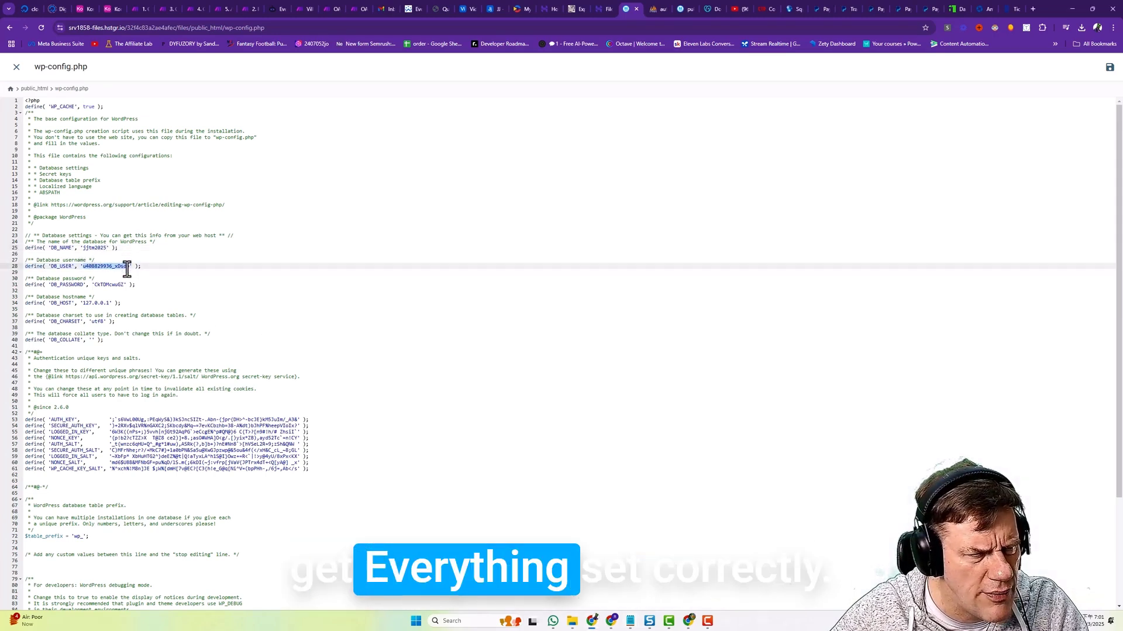
text(2025jjtm)
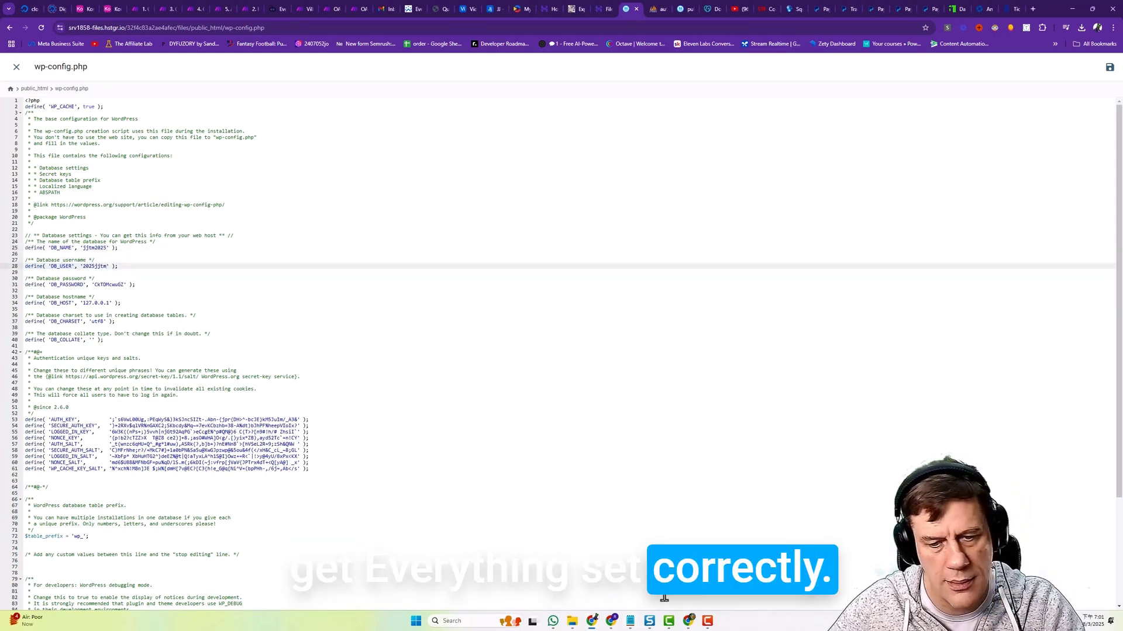
Replace the DB_PASSWORD value with the new password and save wp-config.php.
mouse_move(629, 621)
click(667, 579)
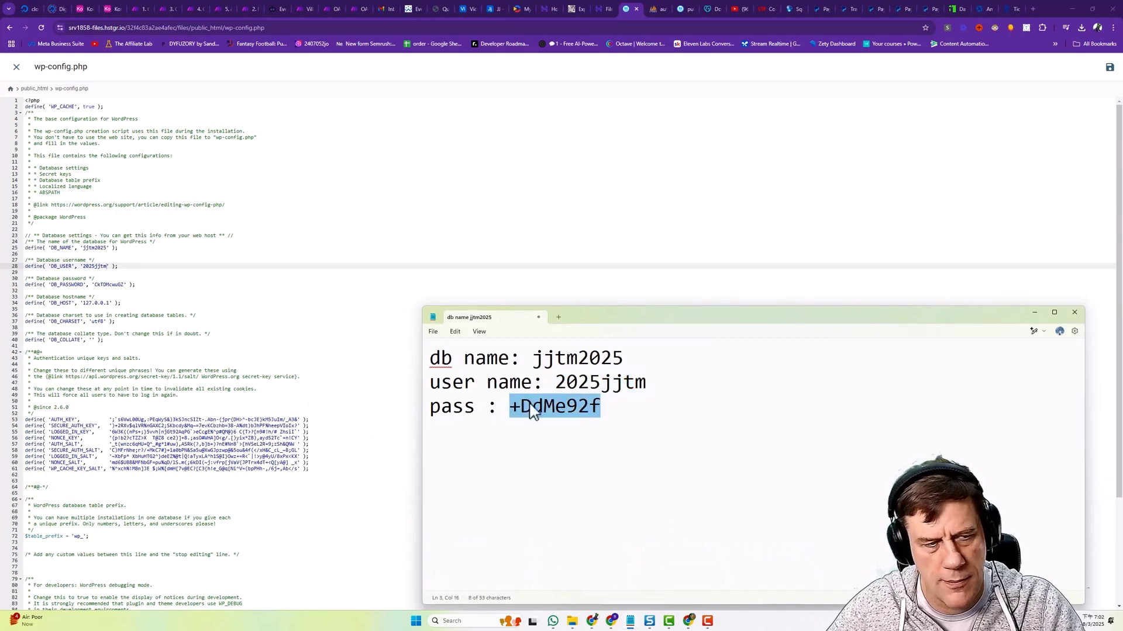
drag(93, 284, 107, 287)
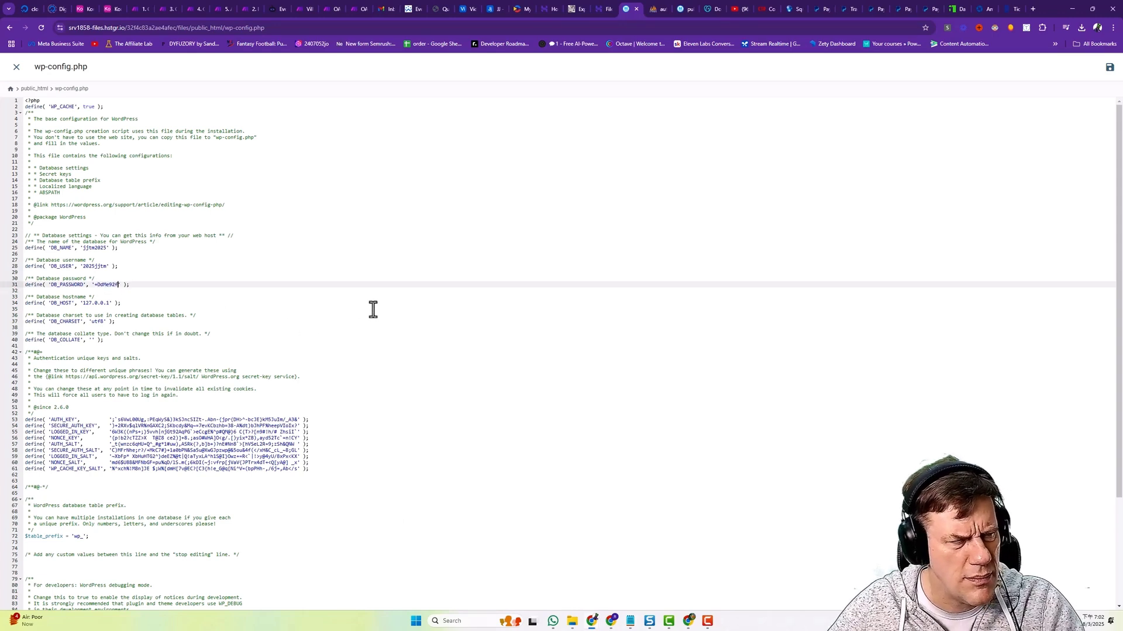
click(1109, 68)
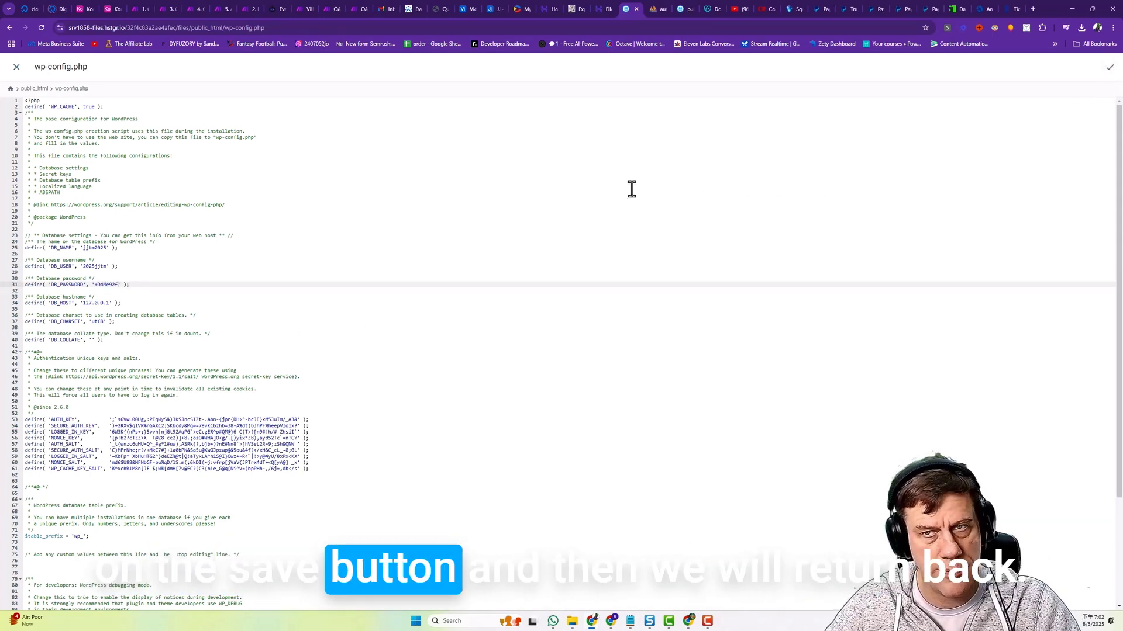
click(17, 69)
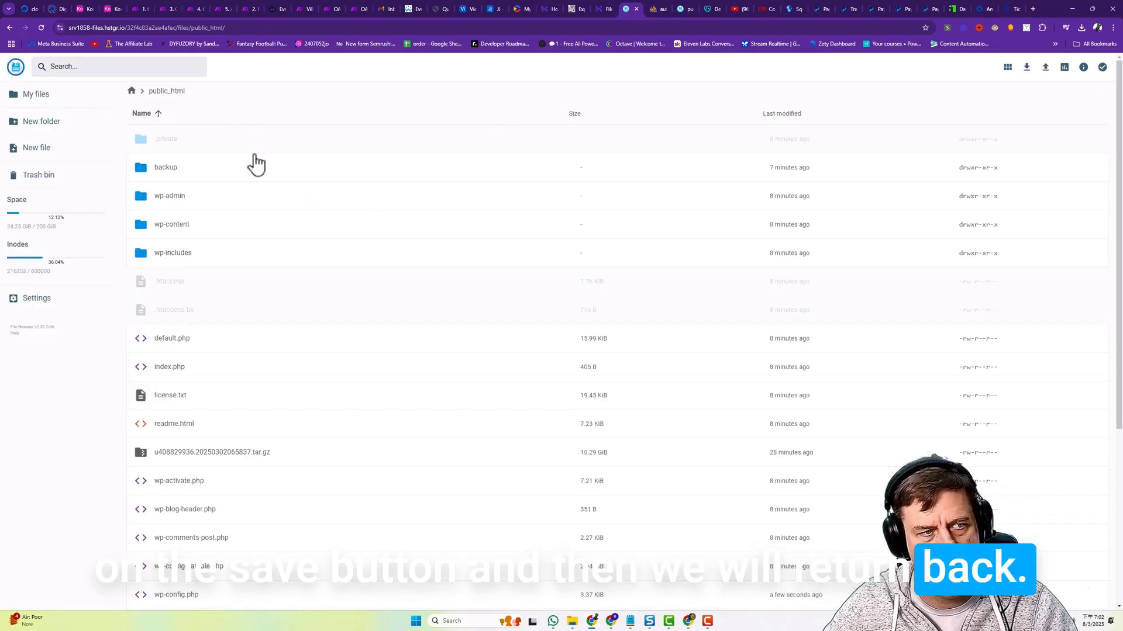
Add triumphmarkets.com as the new site's domain and continue to its dashboard.
click(604, 9)
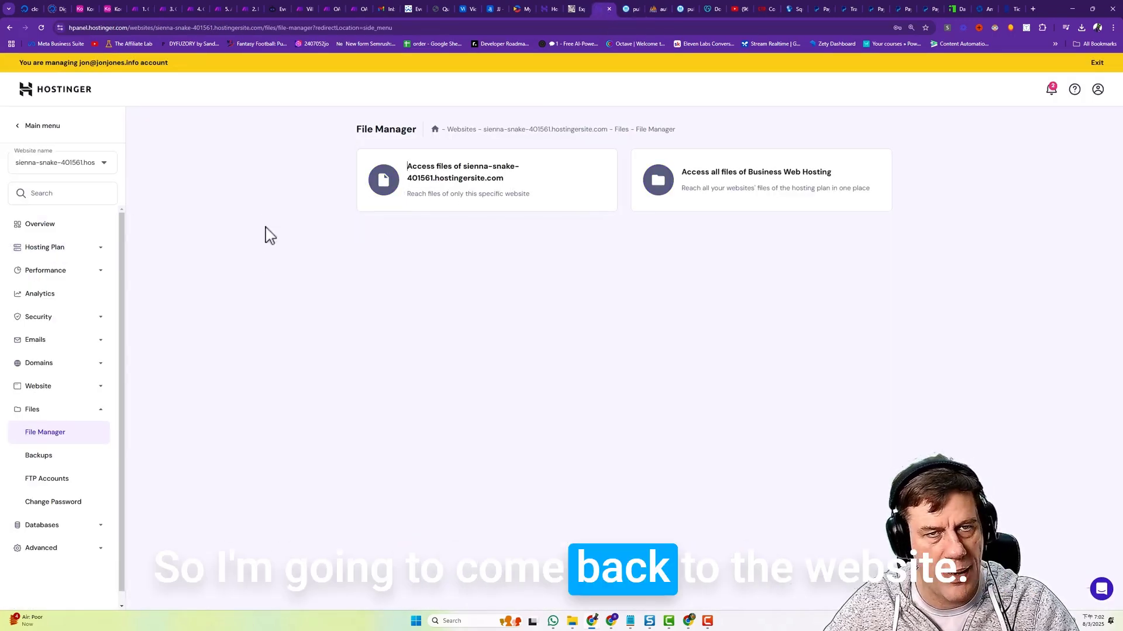
middle_click(39, 228)
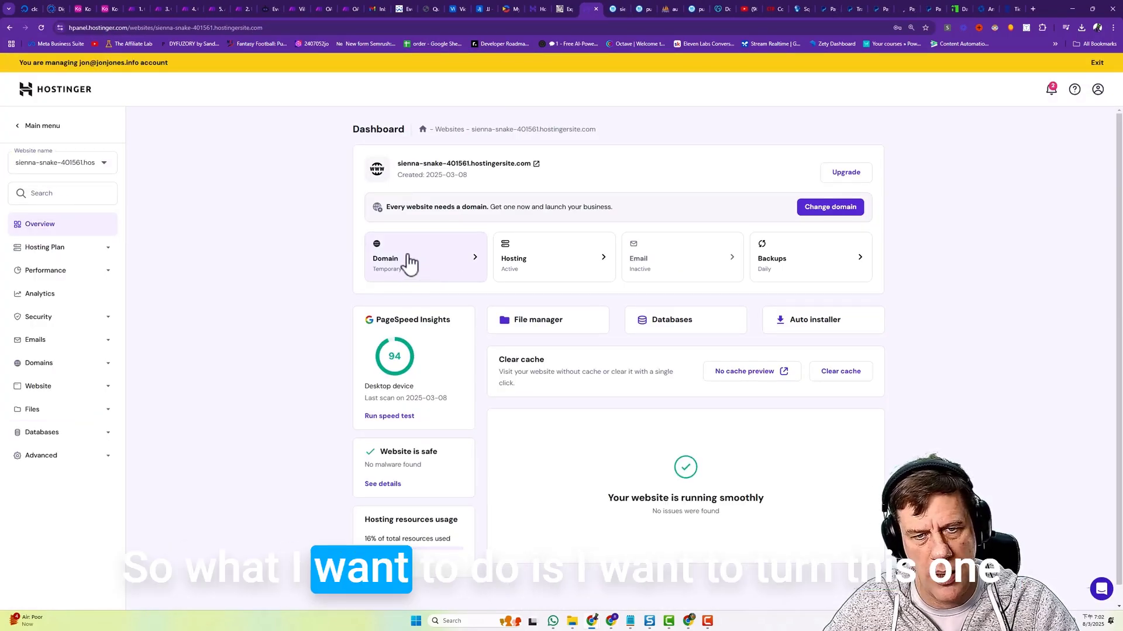
click(428, 257)
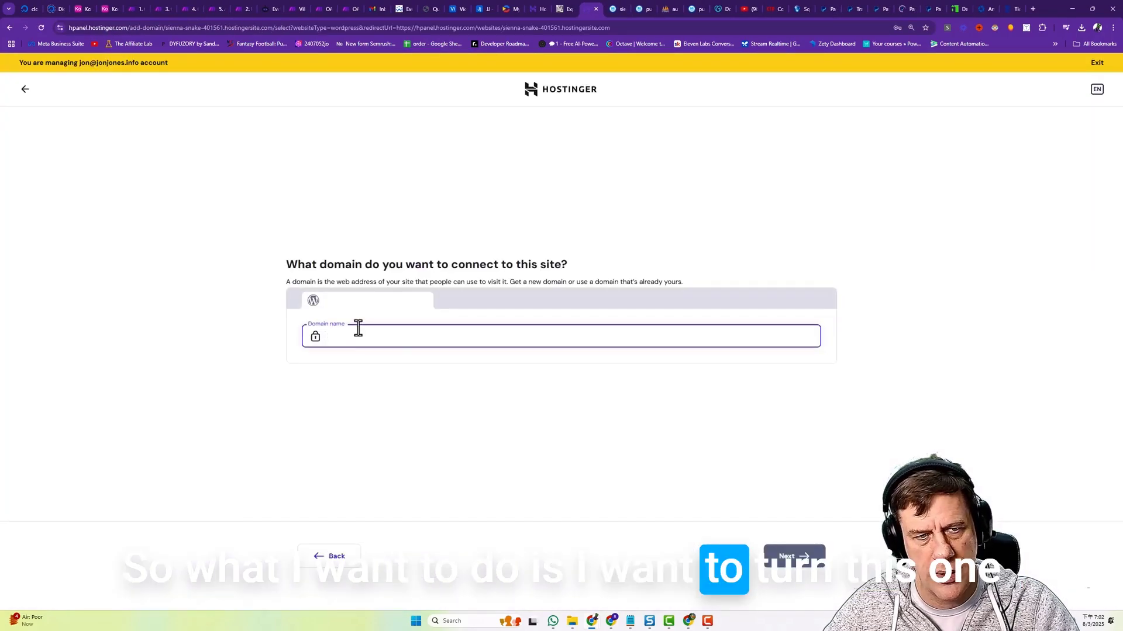
text(triumph)
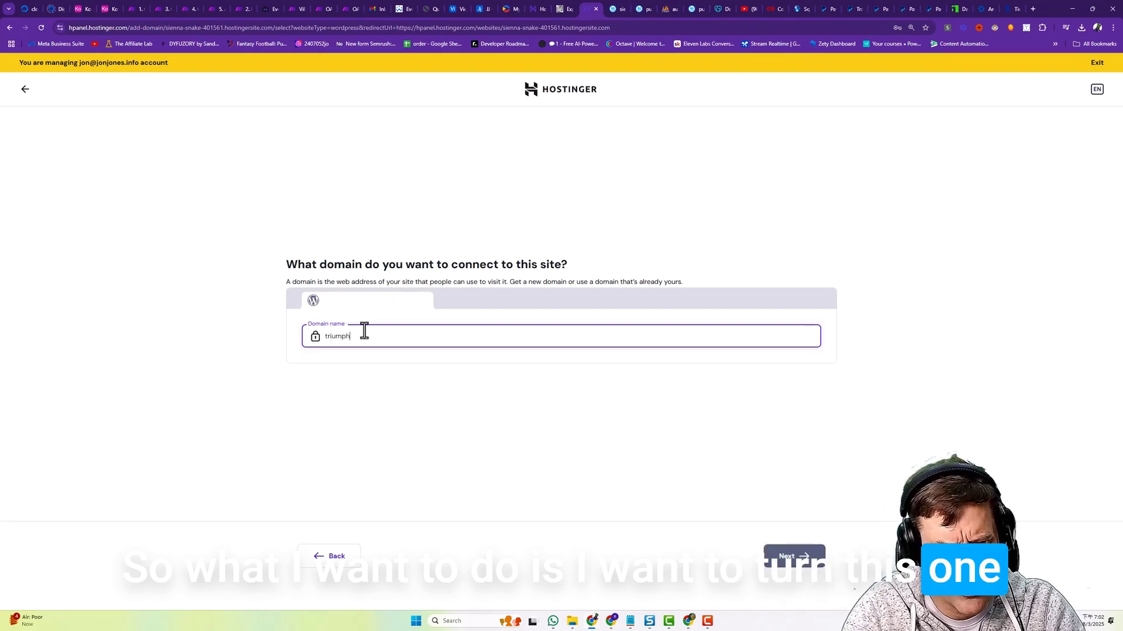
text(marts.com)
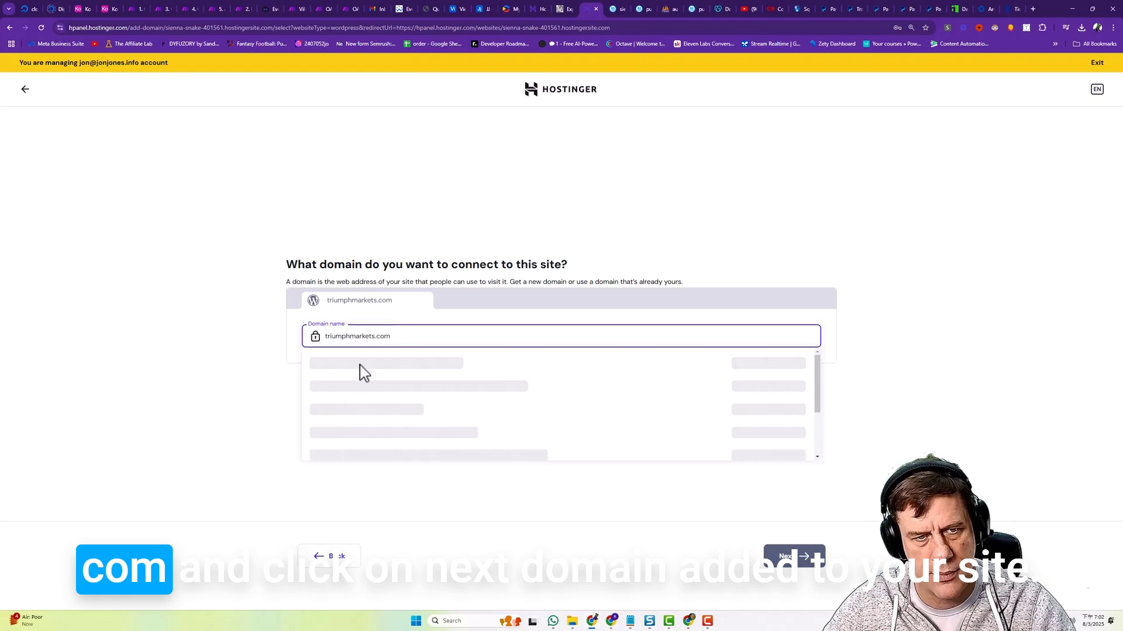
click(342, 363)
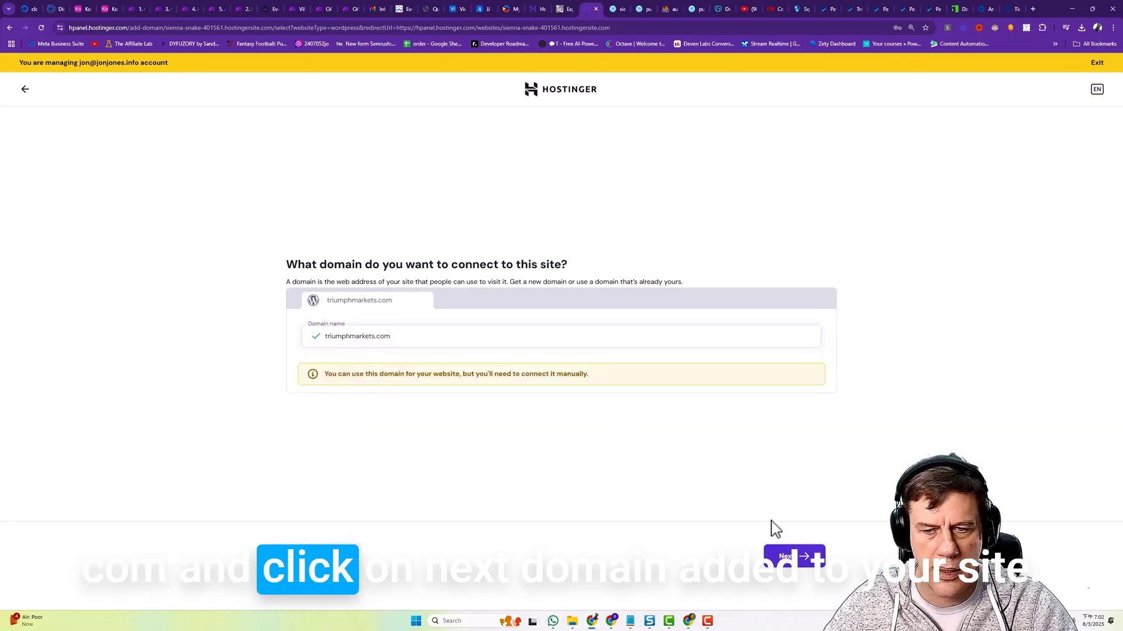
click(790, 559)
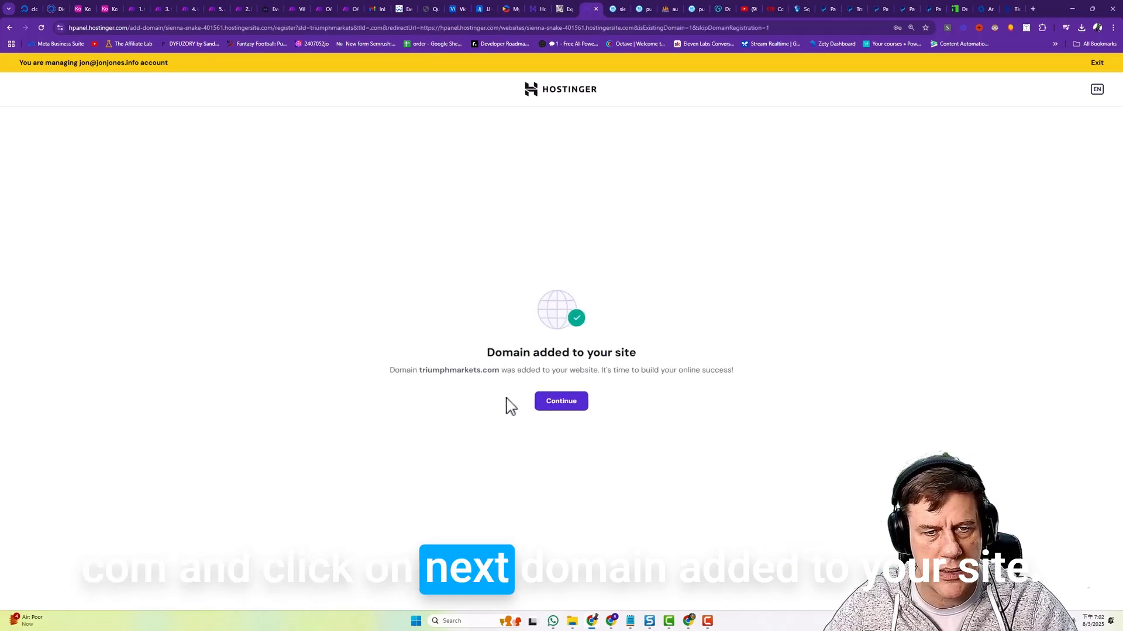
click(562, 405)
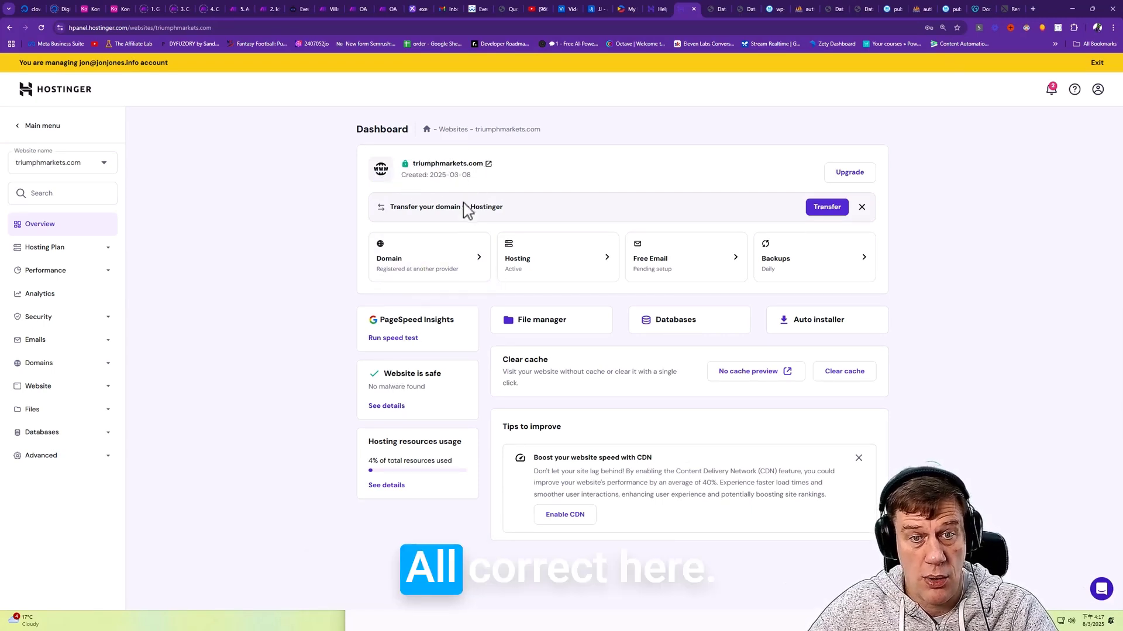
Open the live triumphmarkets.com site and highlight its database connection error.
click(487, 165)
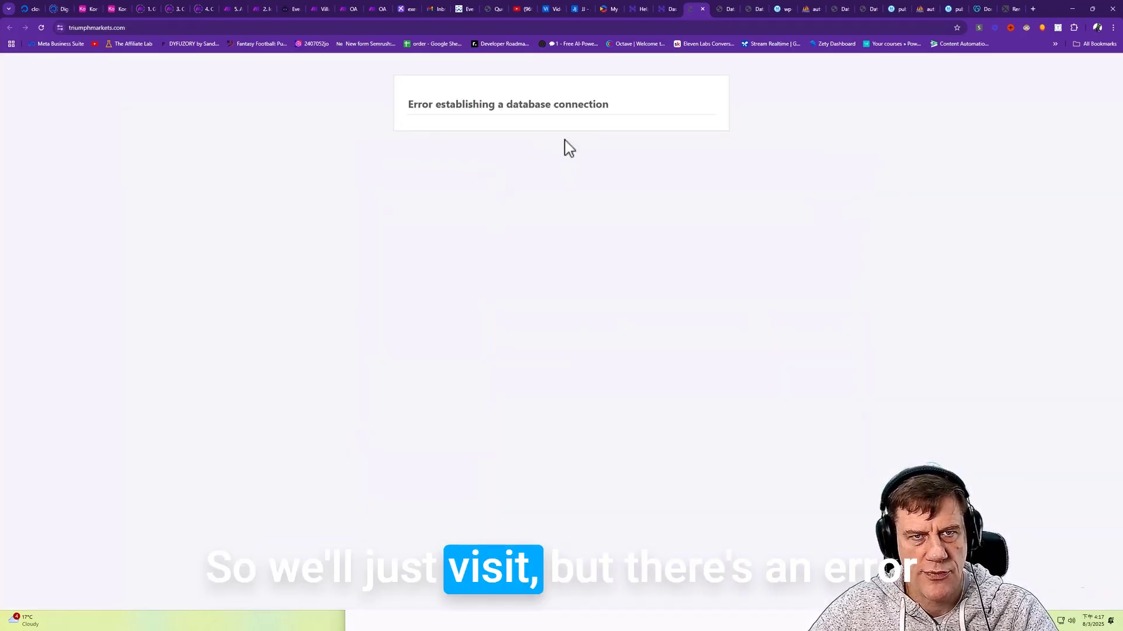
mouse_move(405, 106)
mouse_down()
mouse_move(627, 111)
mouse_move(646, 123)
mouse_up()
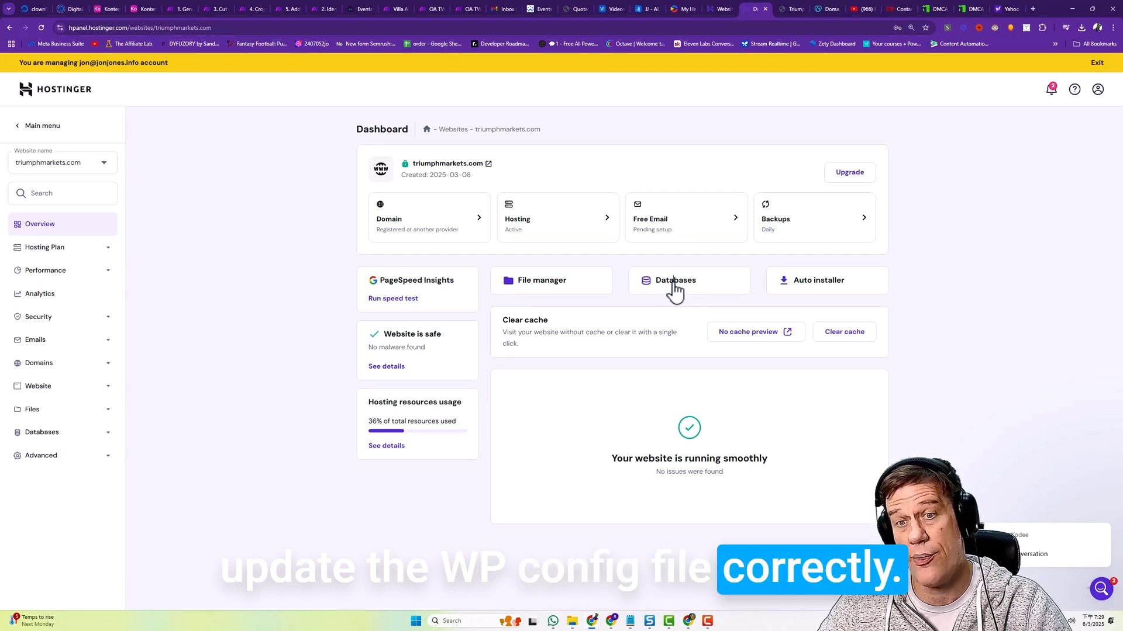
Copy the full prefixed database name into the credentials notes.
click(675, 284)
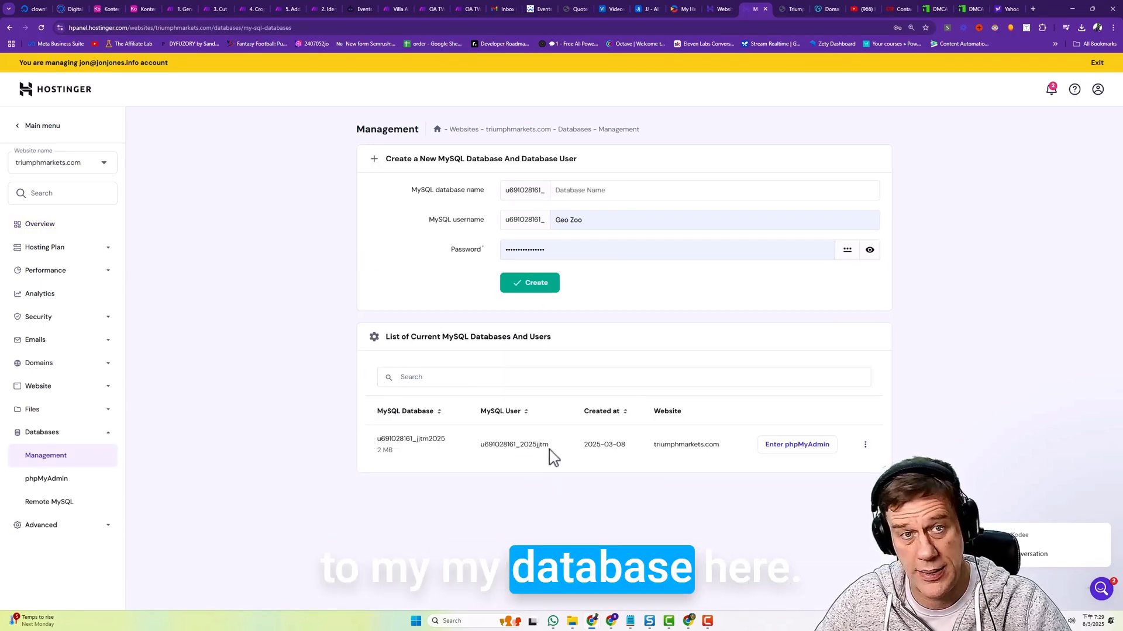
drag(372, 440, 446, 446)
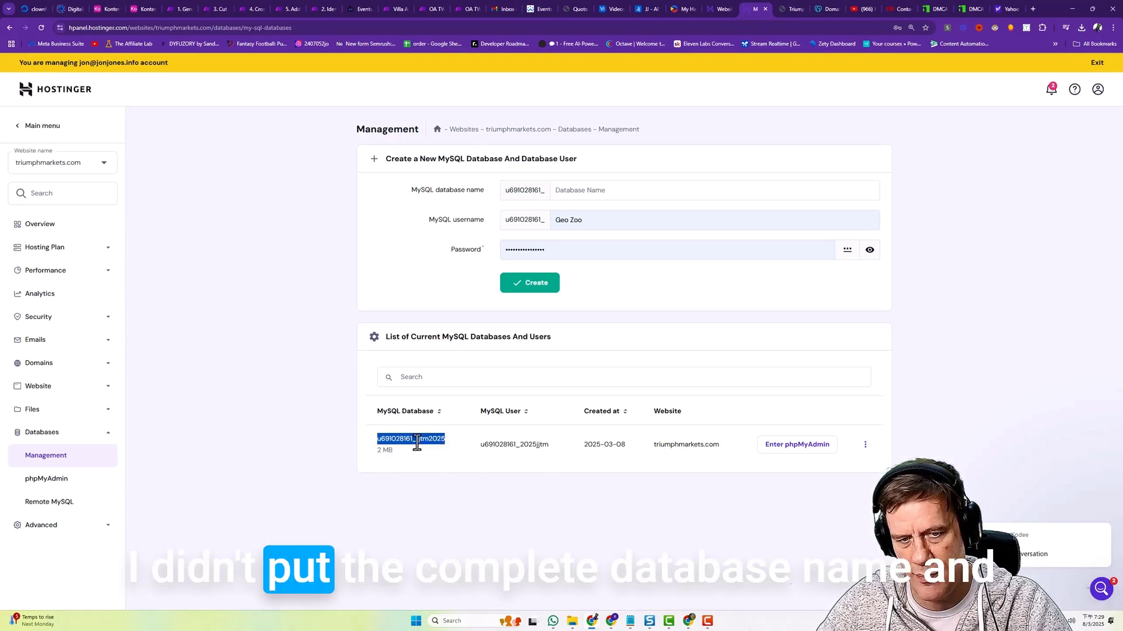
click(494, 449)
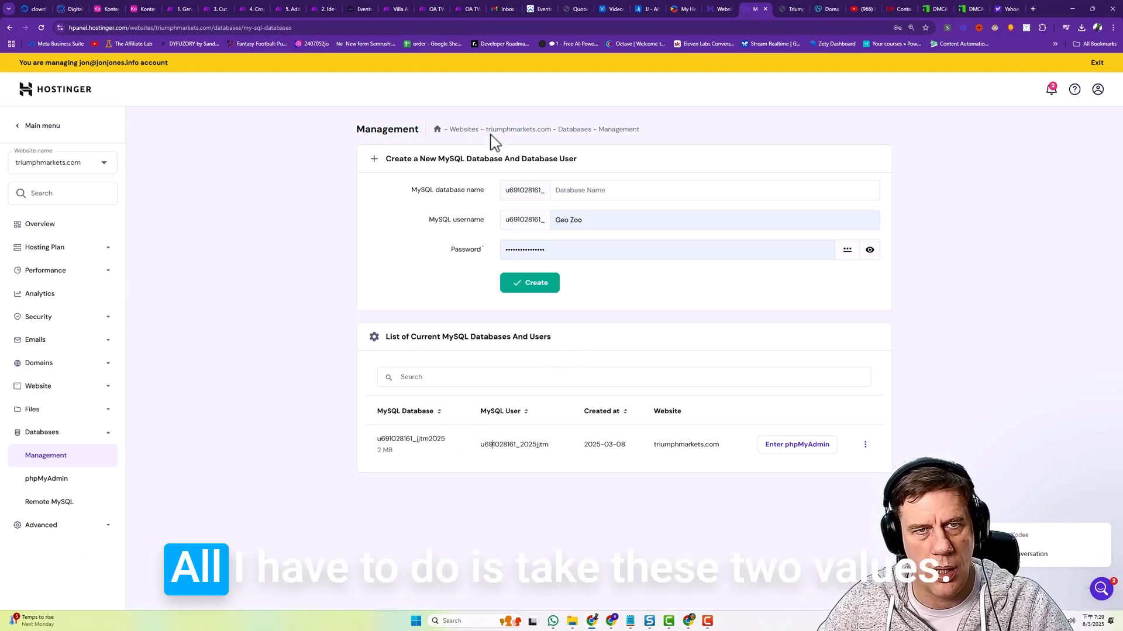
drag(378, 439, 451, 449)
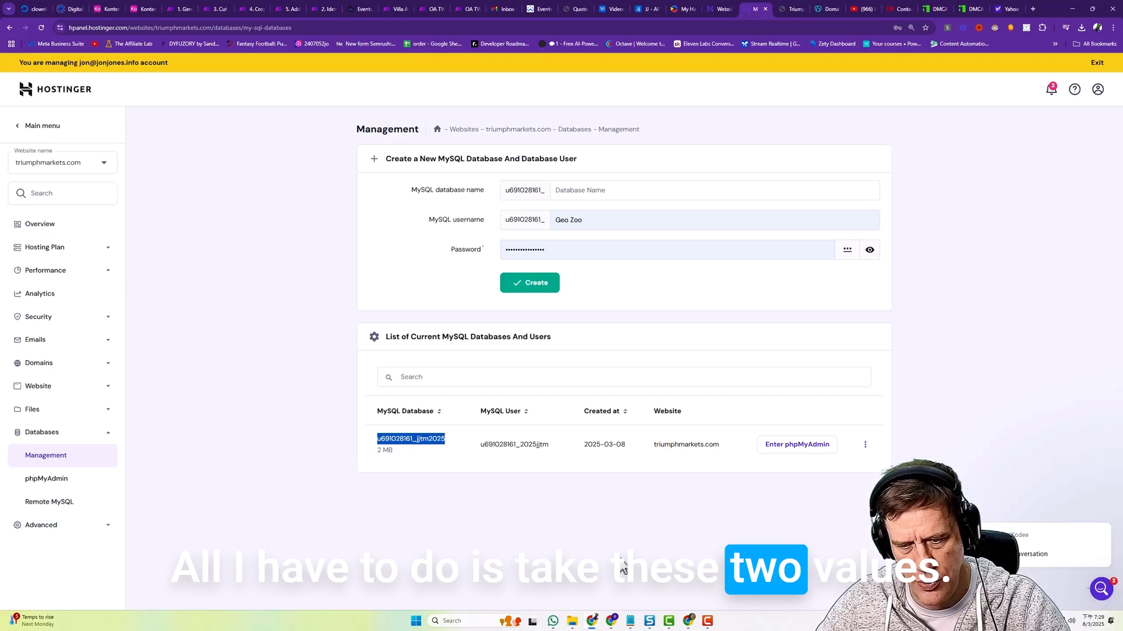
click(633, 623)
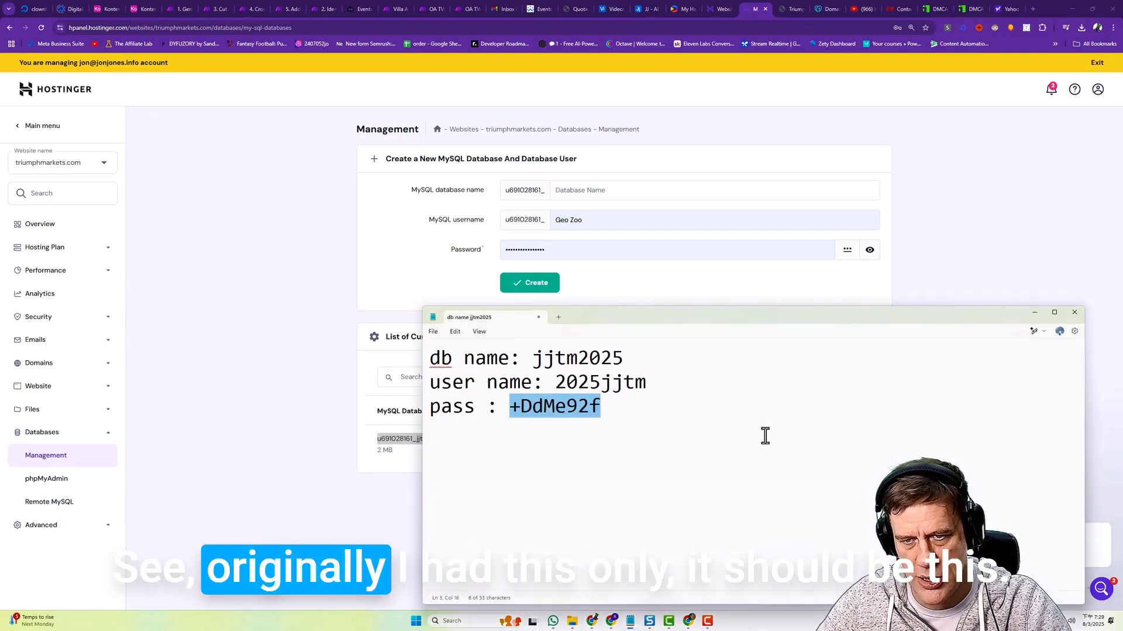
click(700, 352)
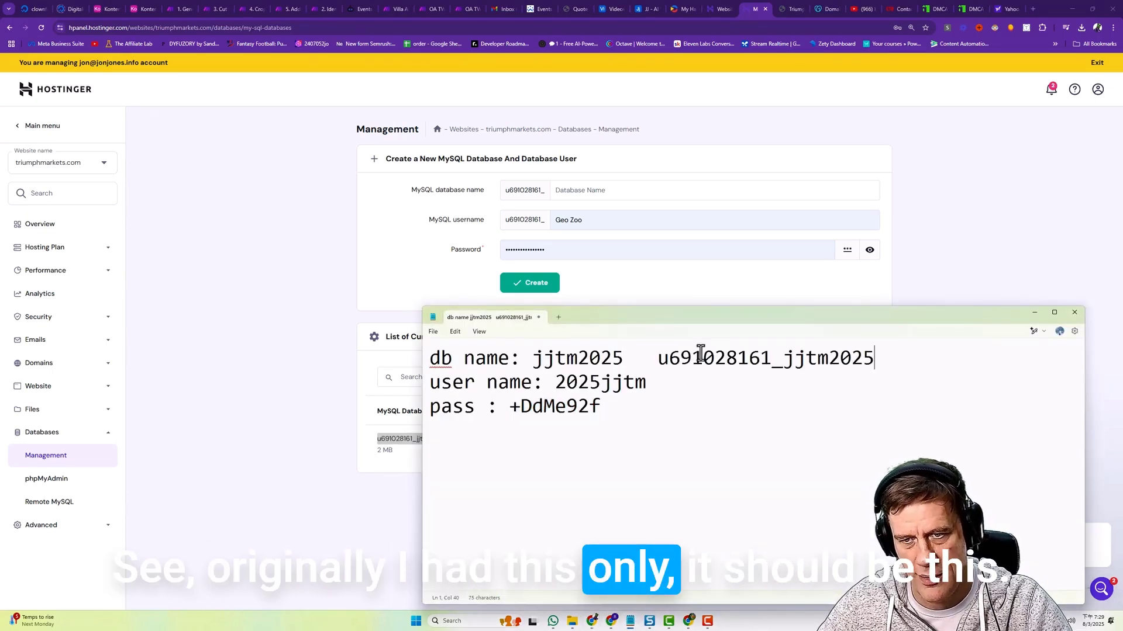
click(308, 448)
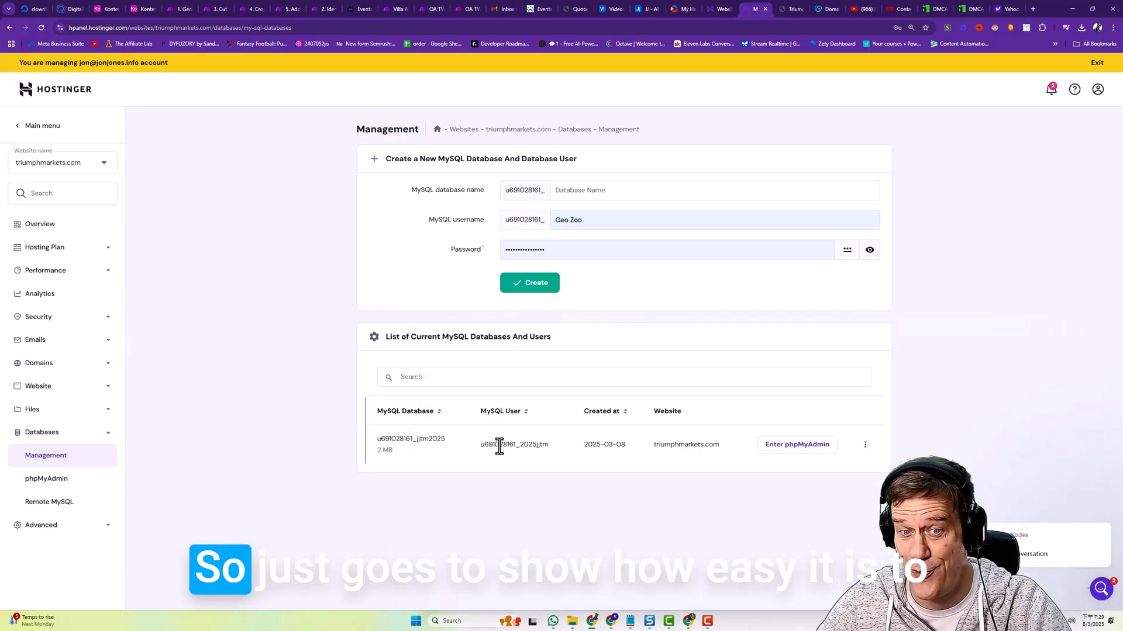
Copy the full prefixed MySQL user name into the credentials notes.
drag(481, 446, 550, 445)
key(ctrl+c)
mouse_move(631, 625)
click(770, 552)
click(657, 374)
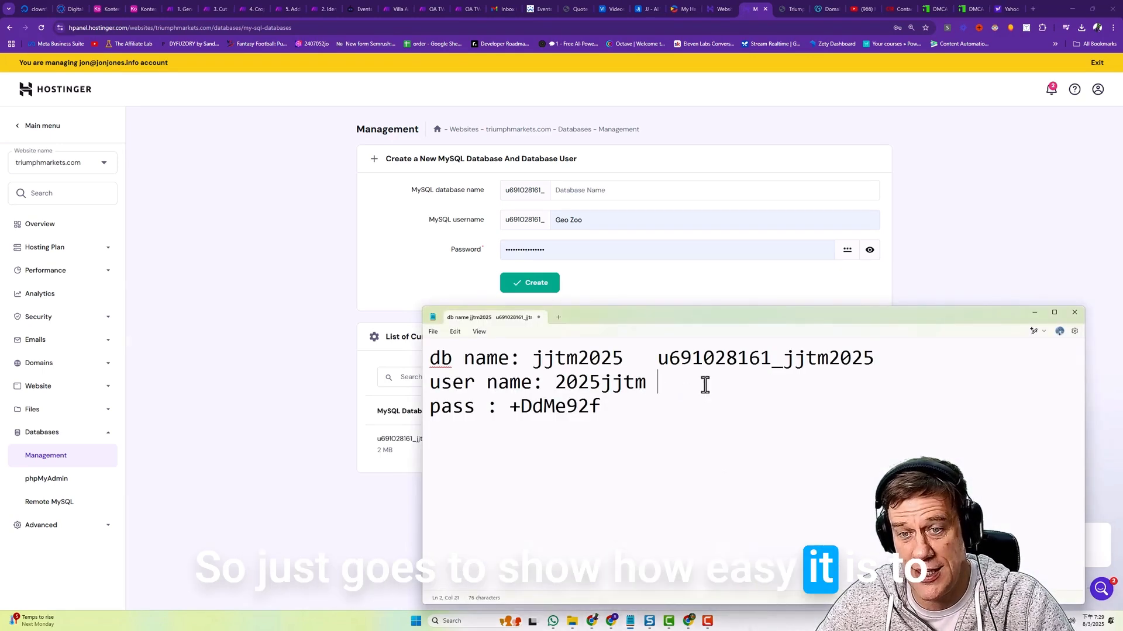
key(ctrl+v)
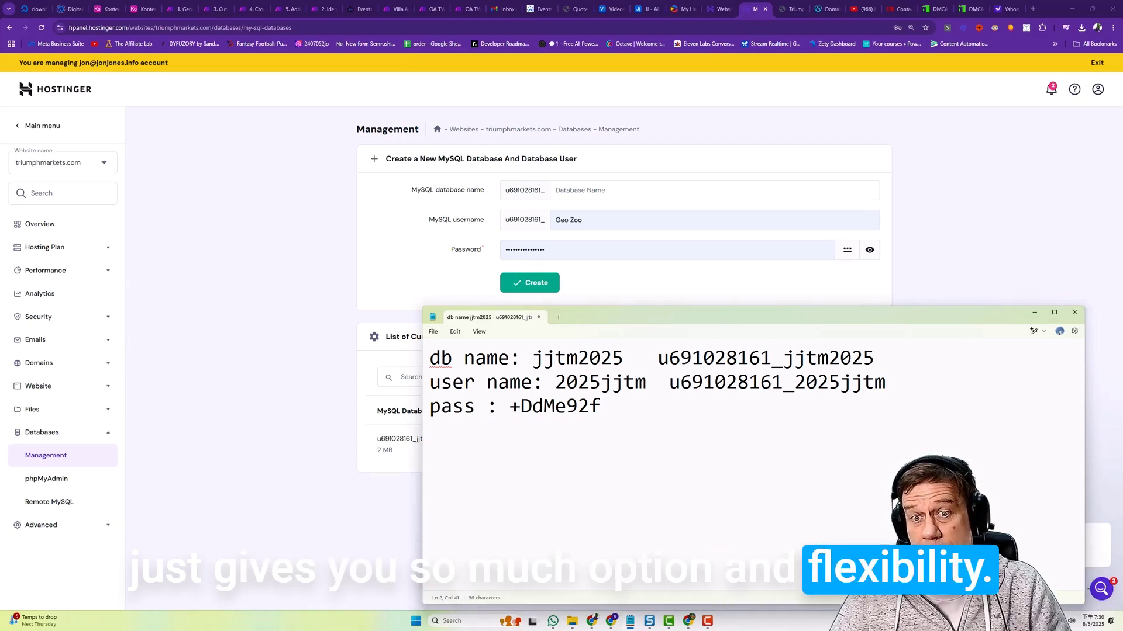
click(328, 413)
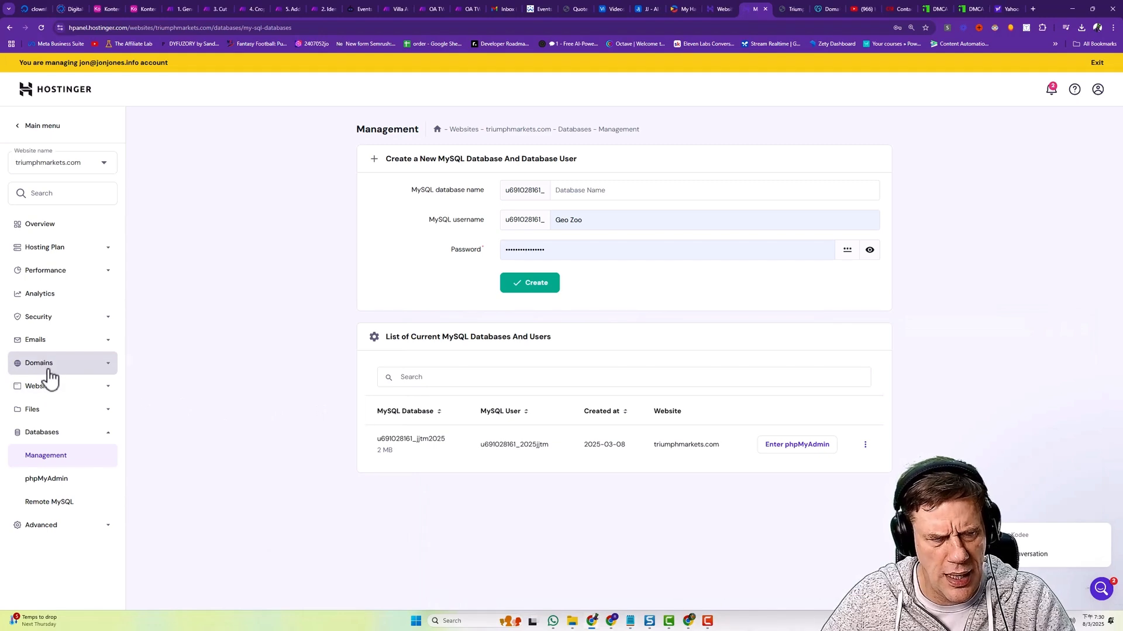
Open triumphmarkets.com's public_html folder in File Manager.
click(44, 412)
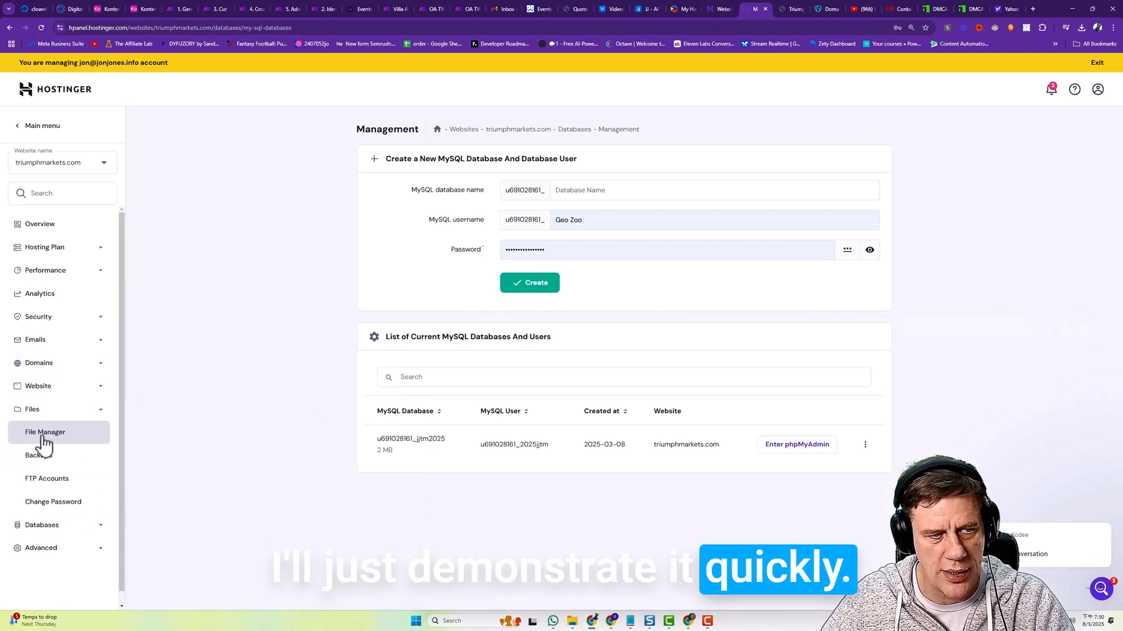
click(26, 437)
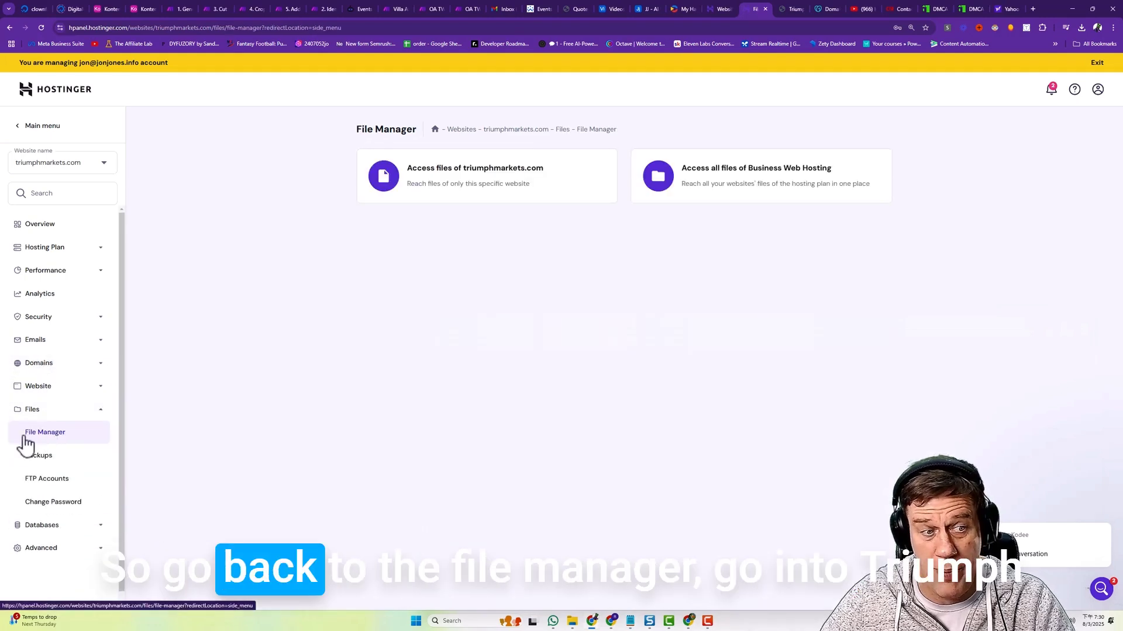
click(443, 188)
double_click(171, 145)
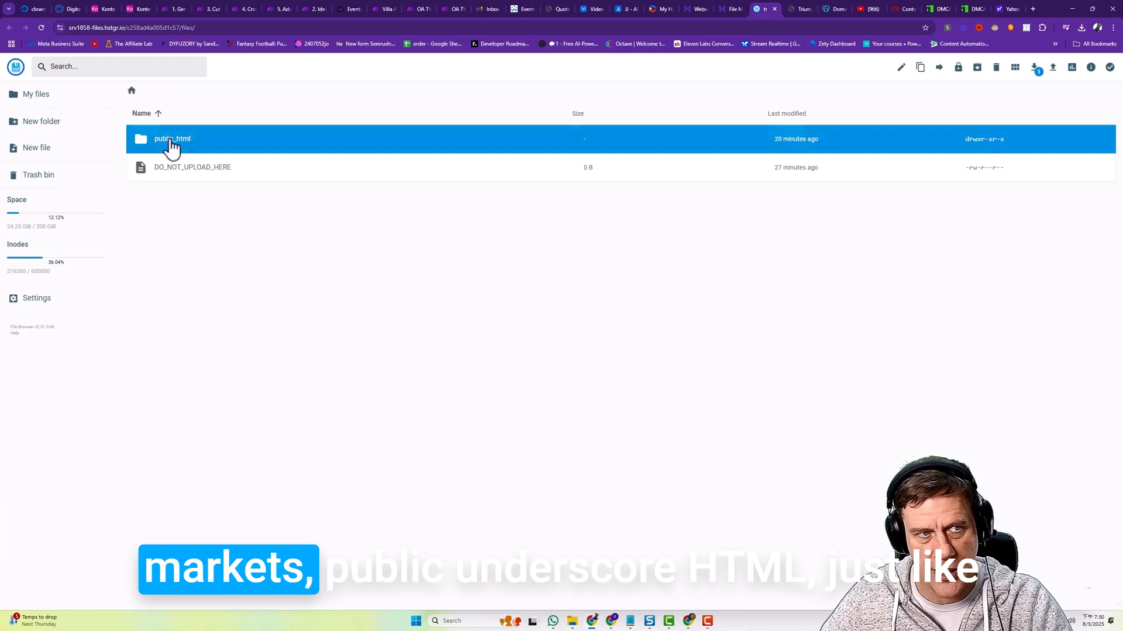
scroll(198, 484, down, 3)
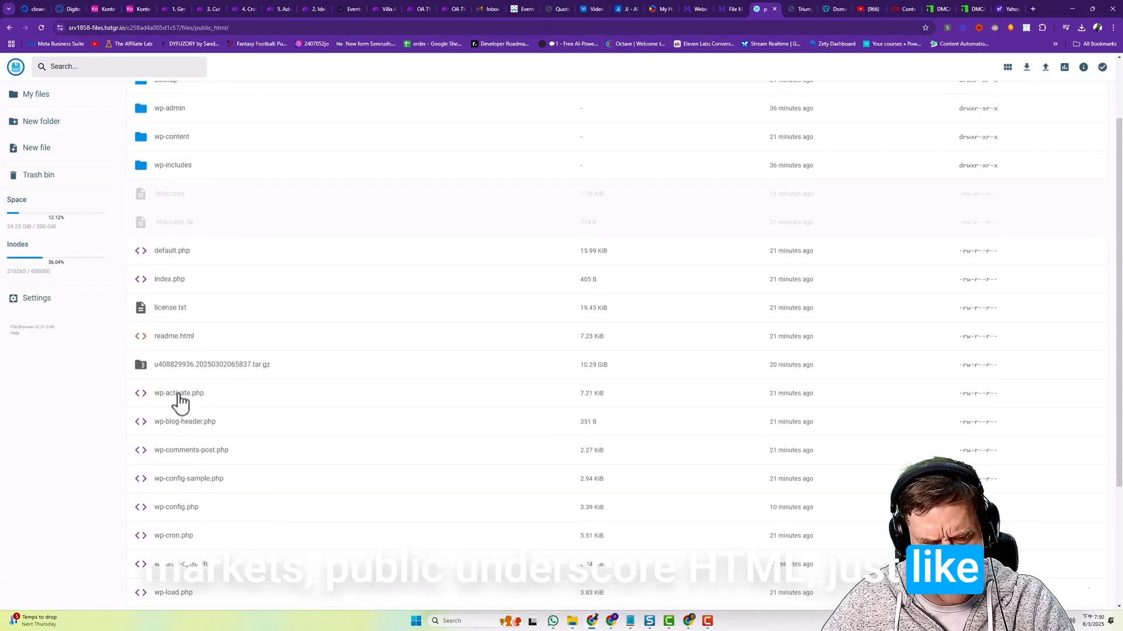
Check the DB_NAME and DB_USER values in wp-config.php, then close the editor.
right_click(180, 421)
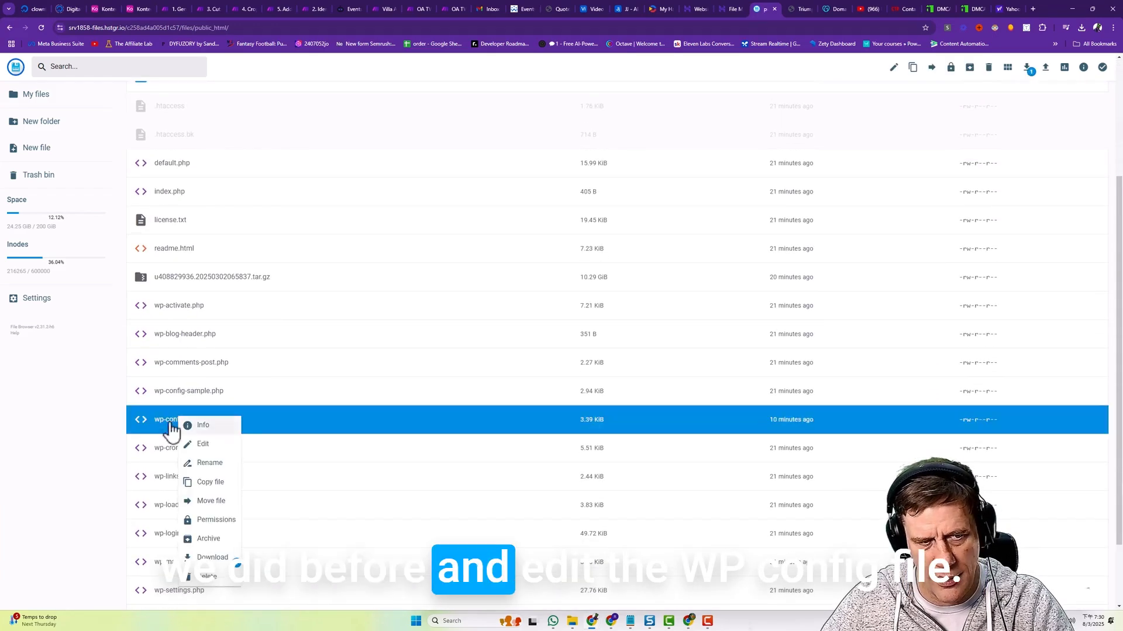
click(198, 442)
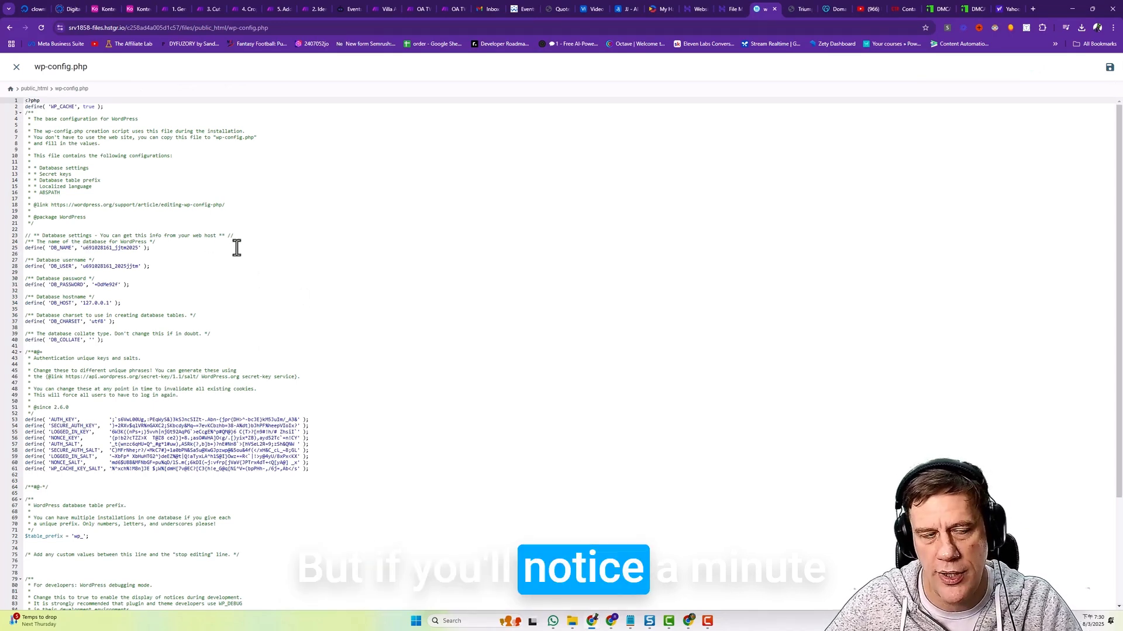
click(116, 248)
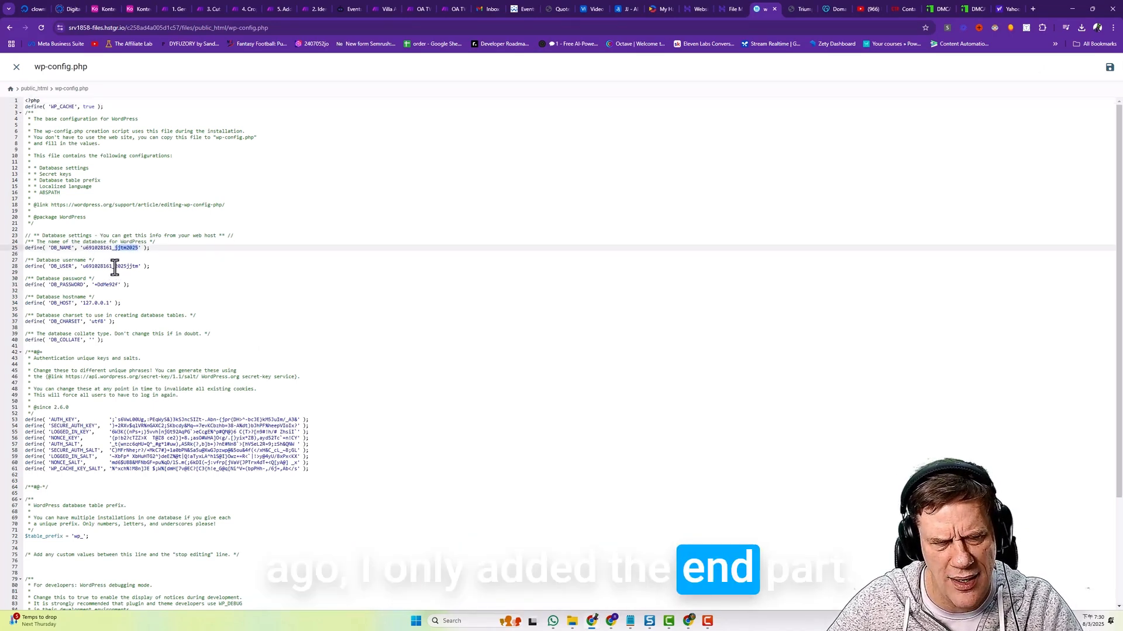
drag(116, 266, 124, 267)
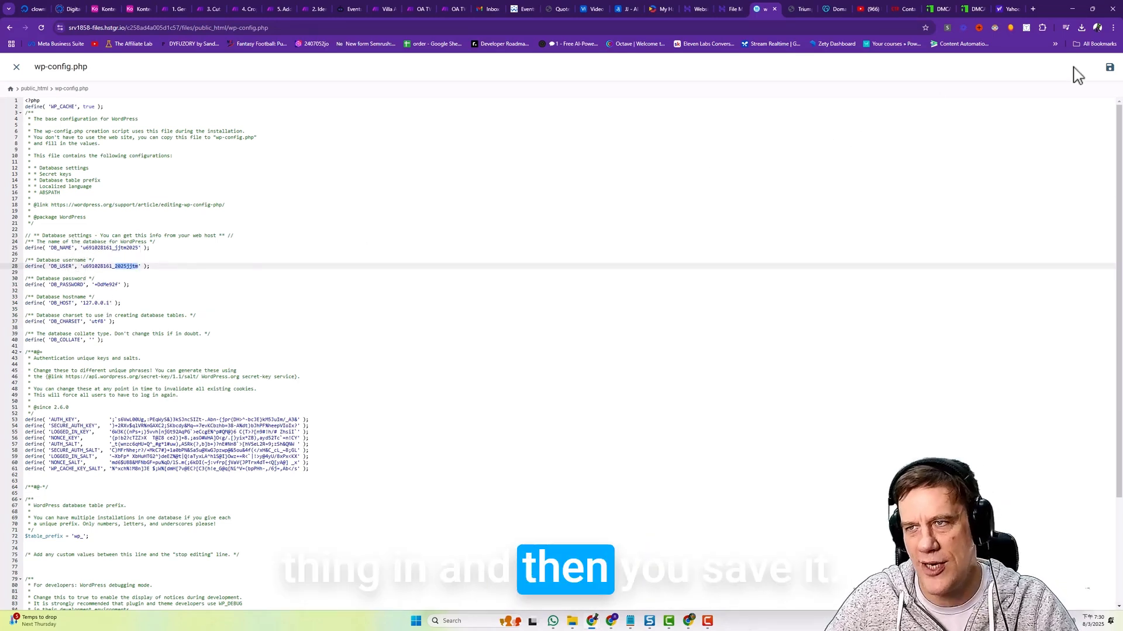
click(15, 68)
click(730, 9)
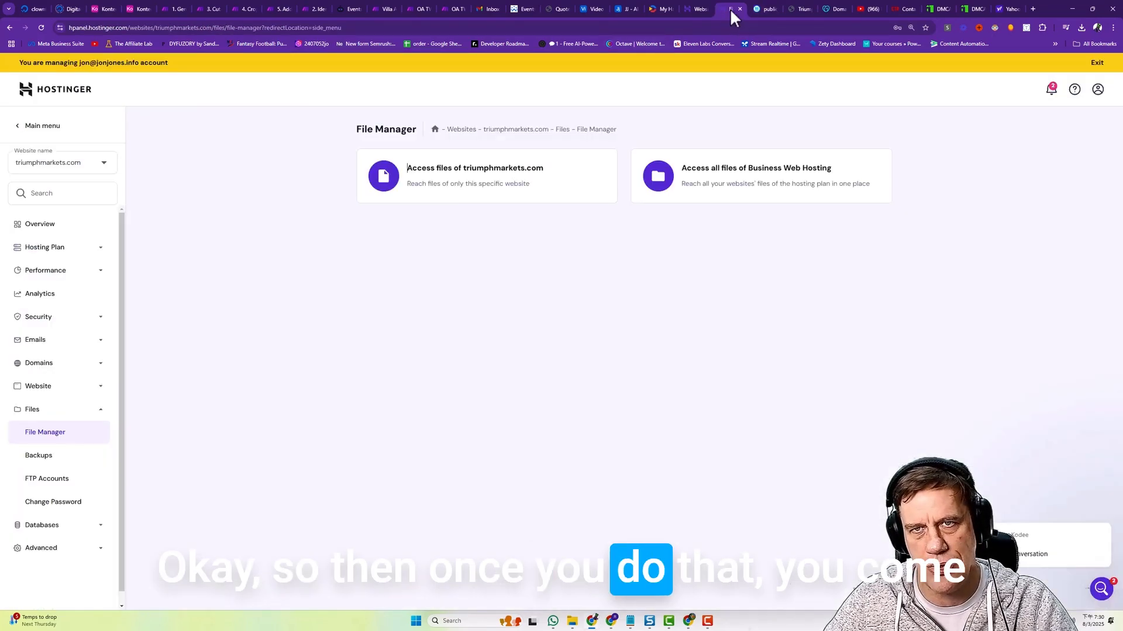
Open the live triumphmarkets.com site from Overview and view its Contact Us page.
click(44, 227)
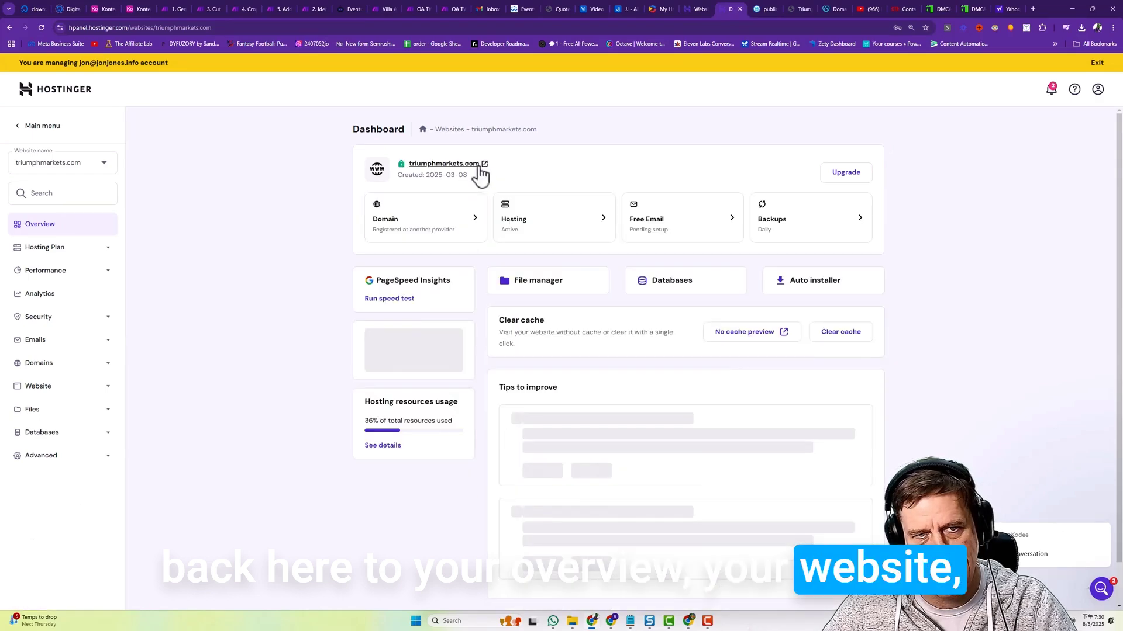
click(485, 165)
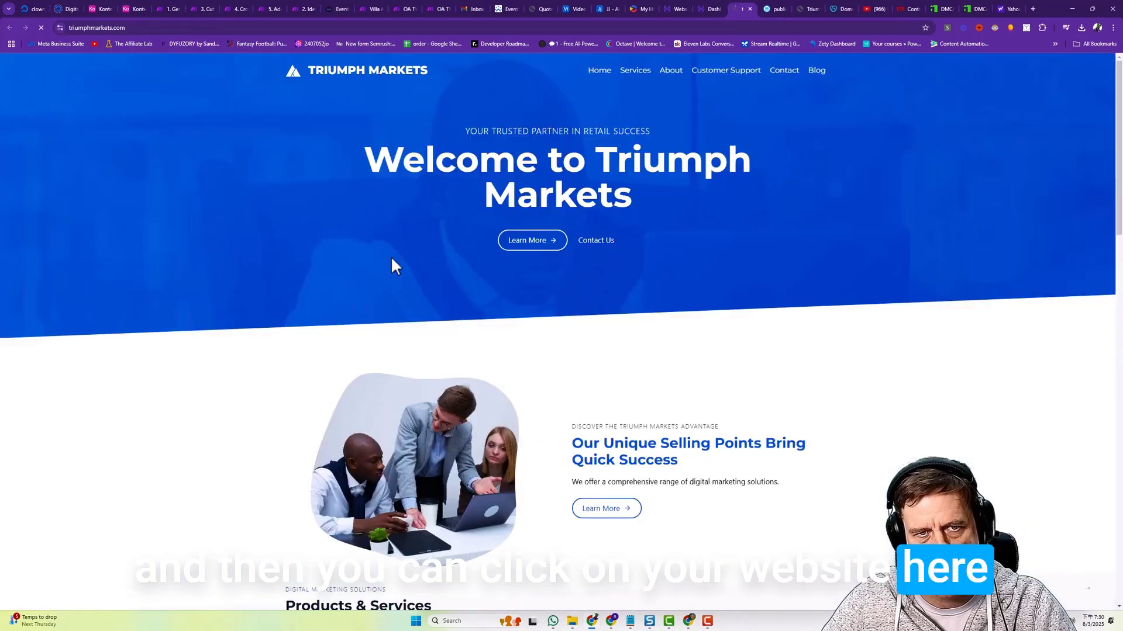
scroll(739, 200, down, 10)
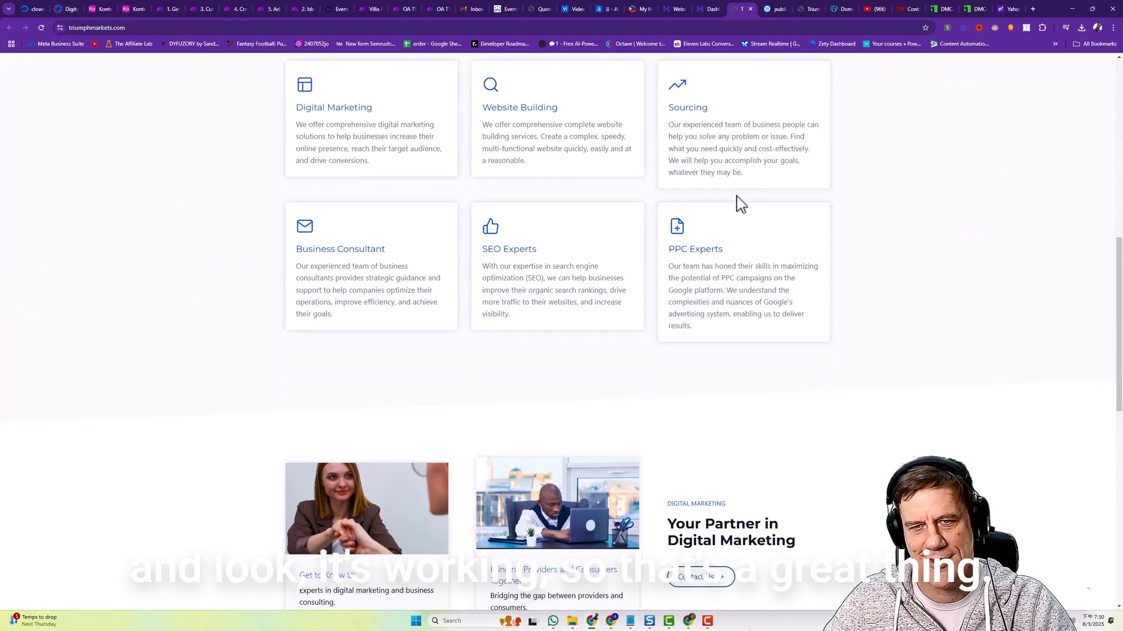
click(686, 253)
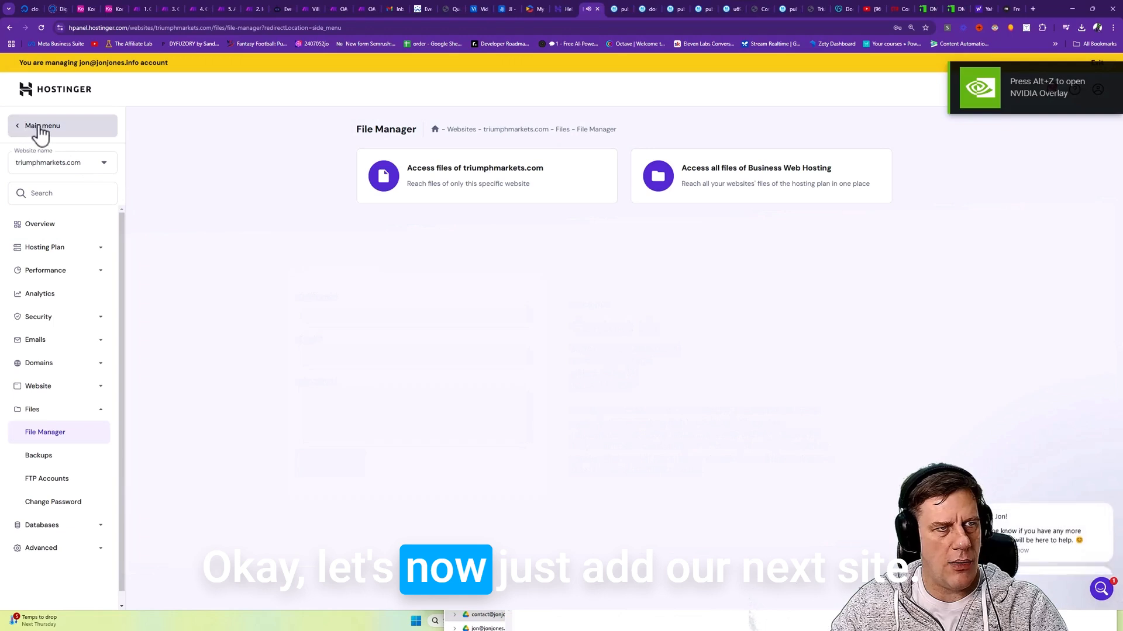
Add a new website through Migrate Website using the Upload backup files option.
click(41, 127)
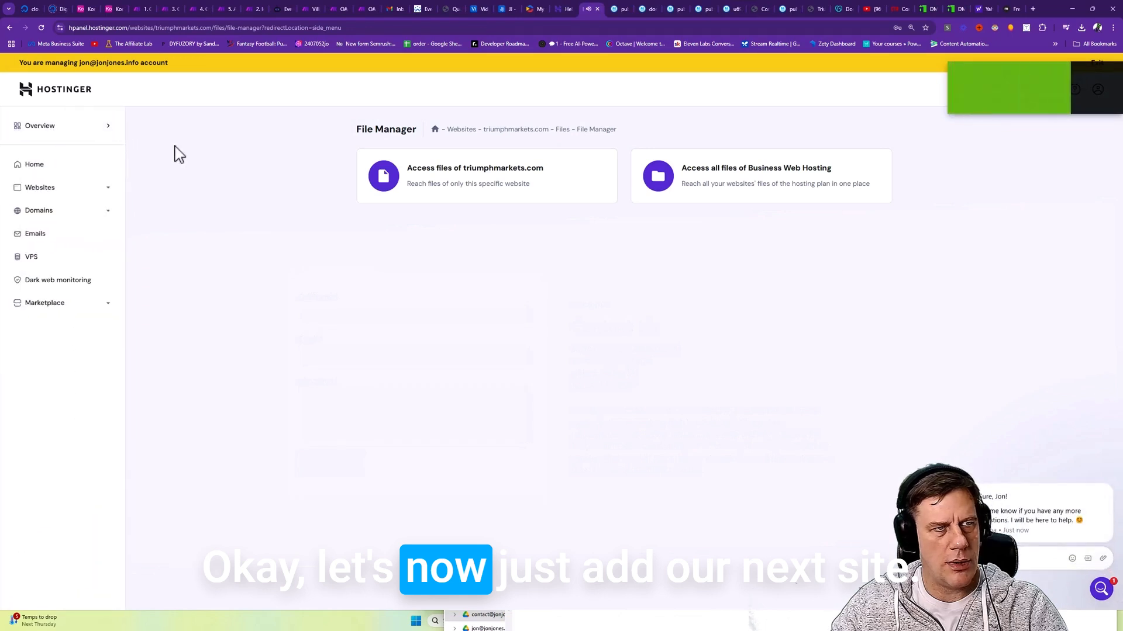
click(45, 127)
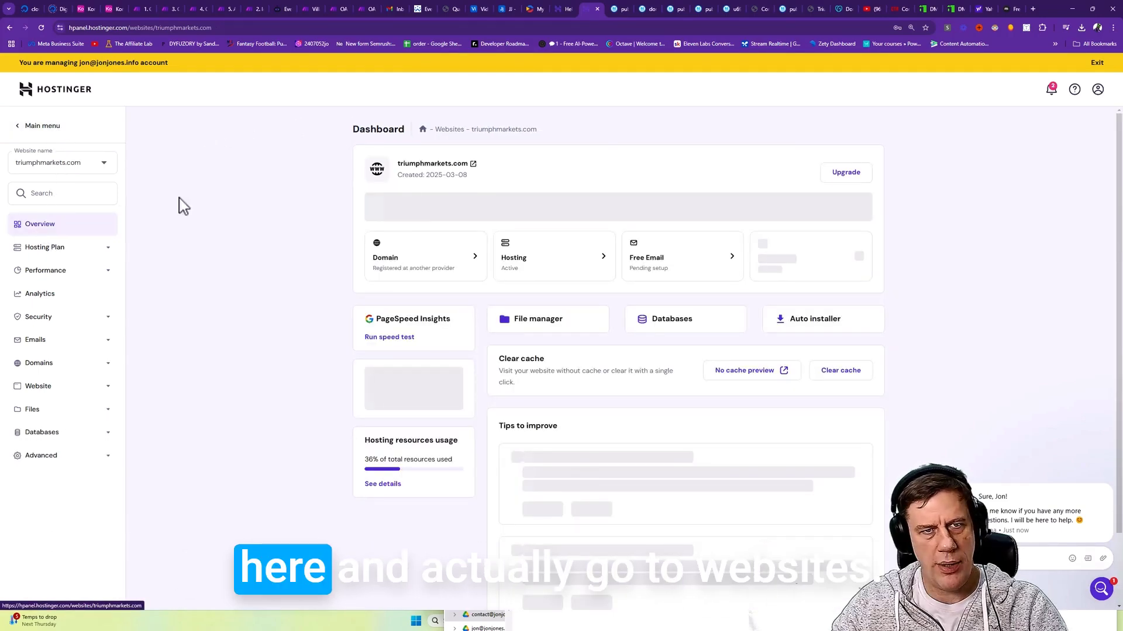
click(443, 132)
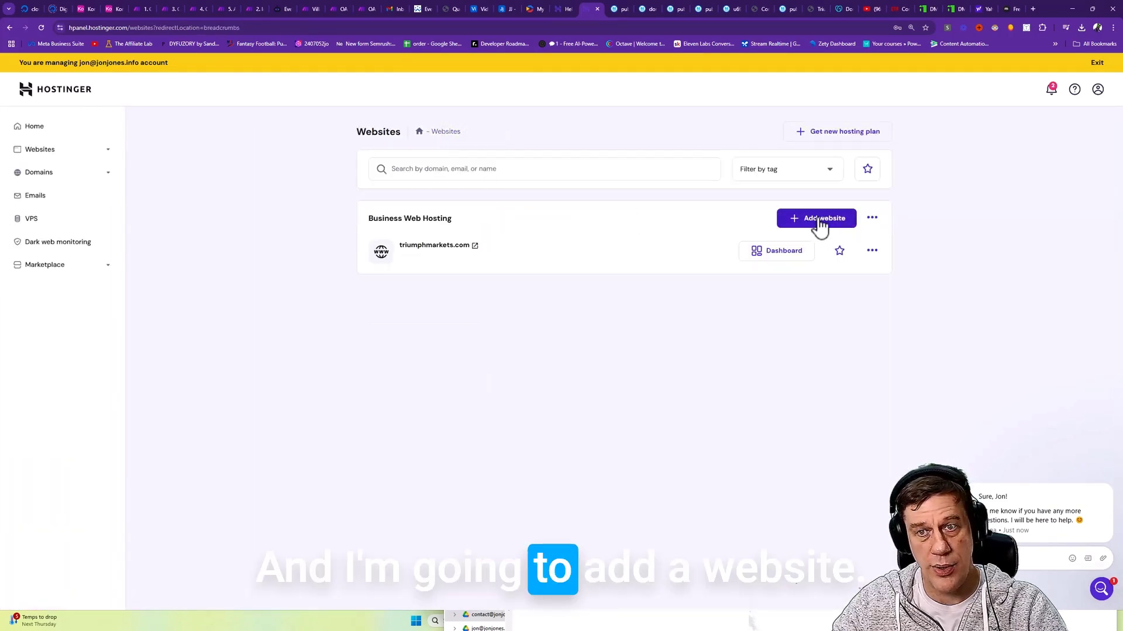
click(821, 225)
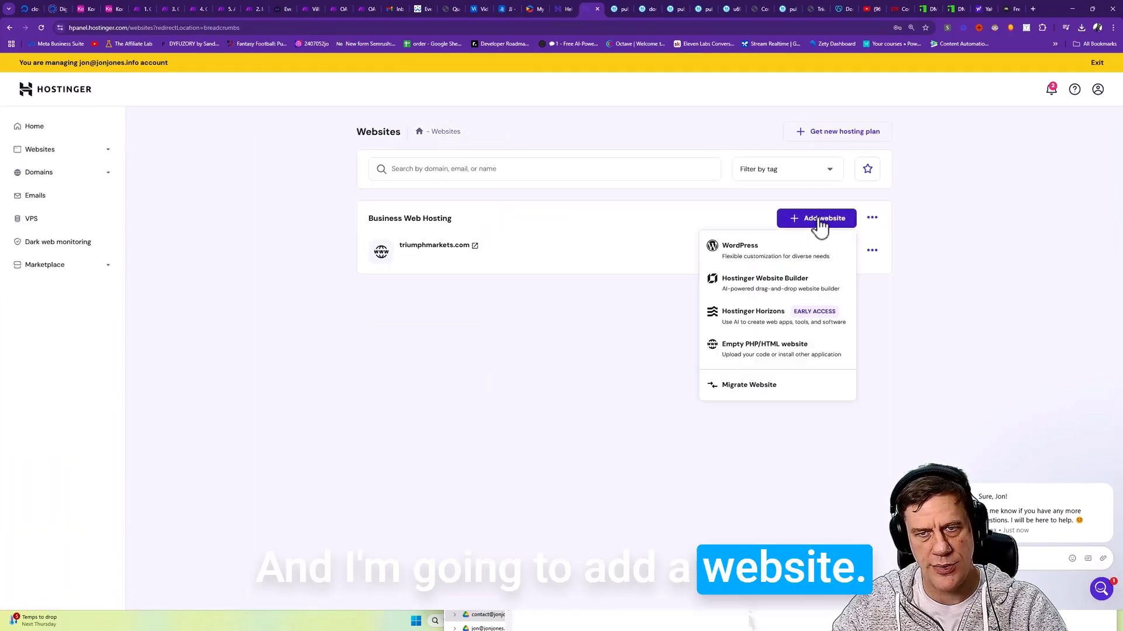
click(744, 390)
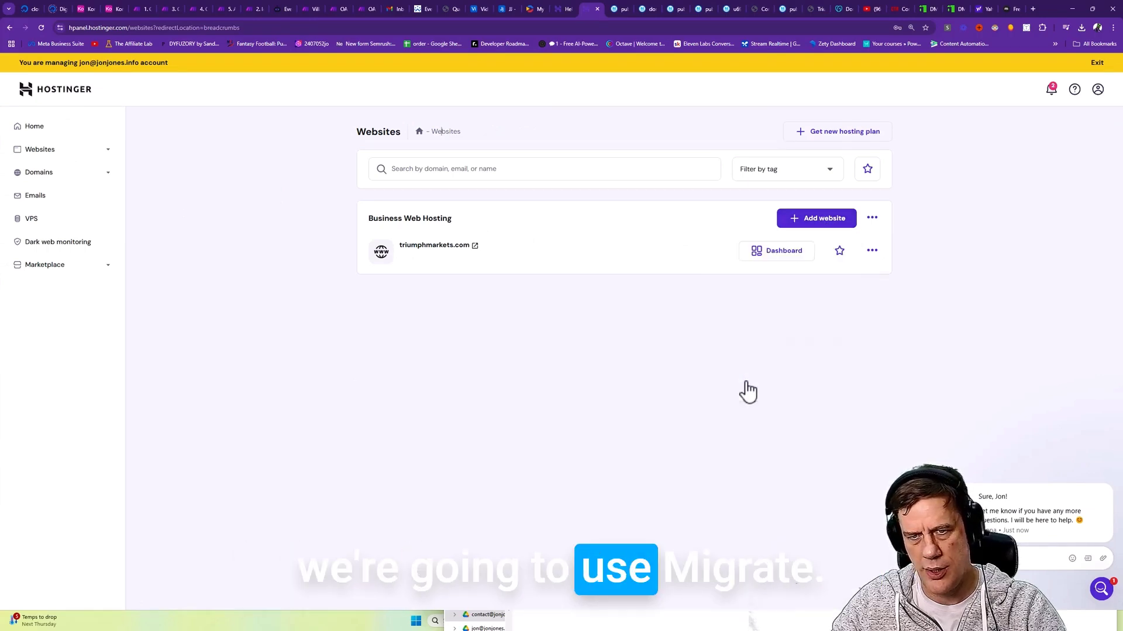
click(623, 323)
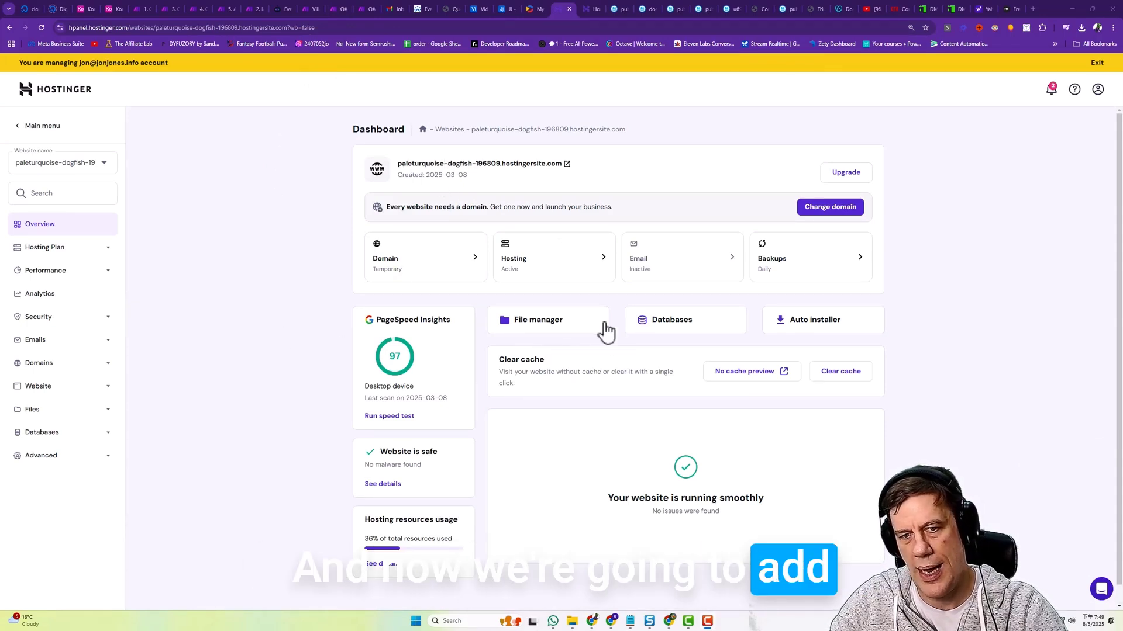
Check that the new site's public_html holds only default.php, then return to its dashboard.
click(526, 327)
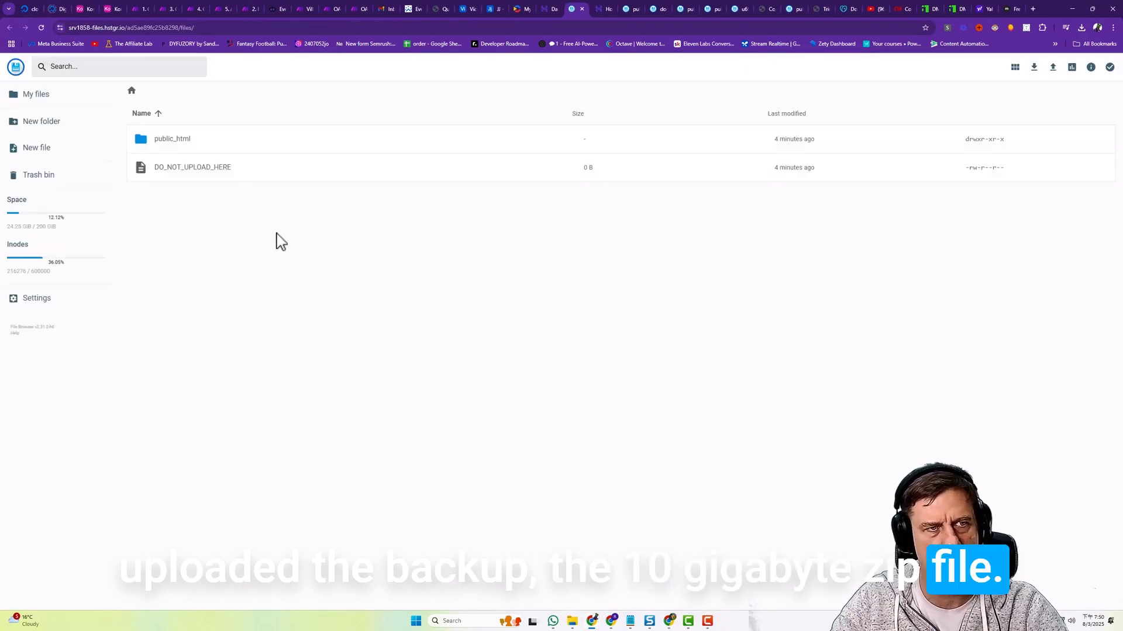
double_click(176, 151)
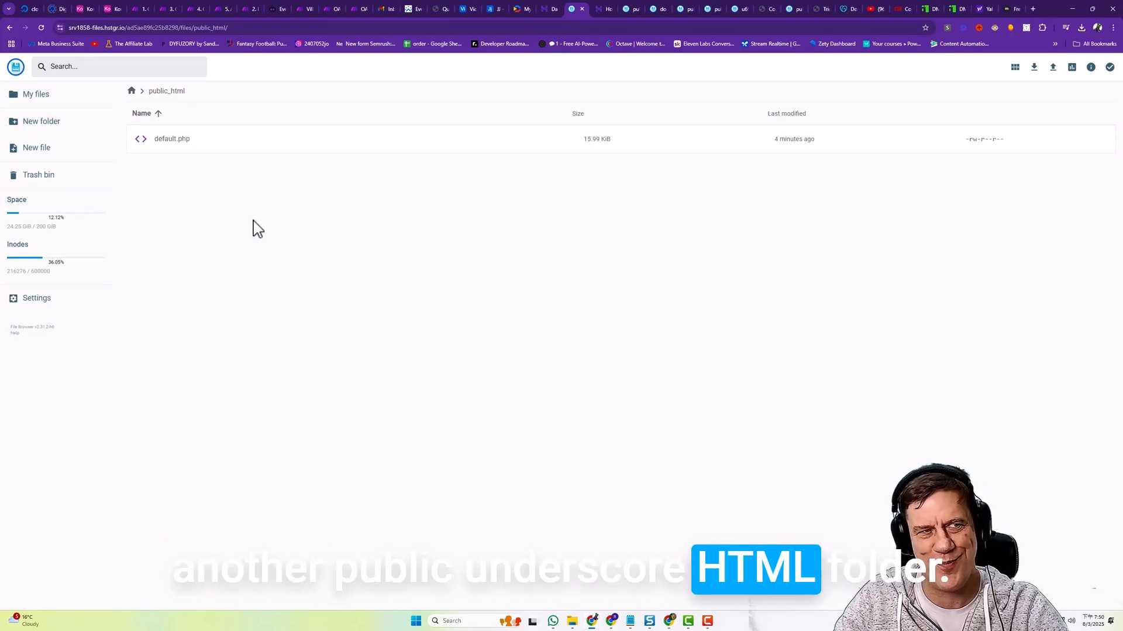
click(551, 10)
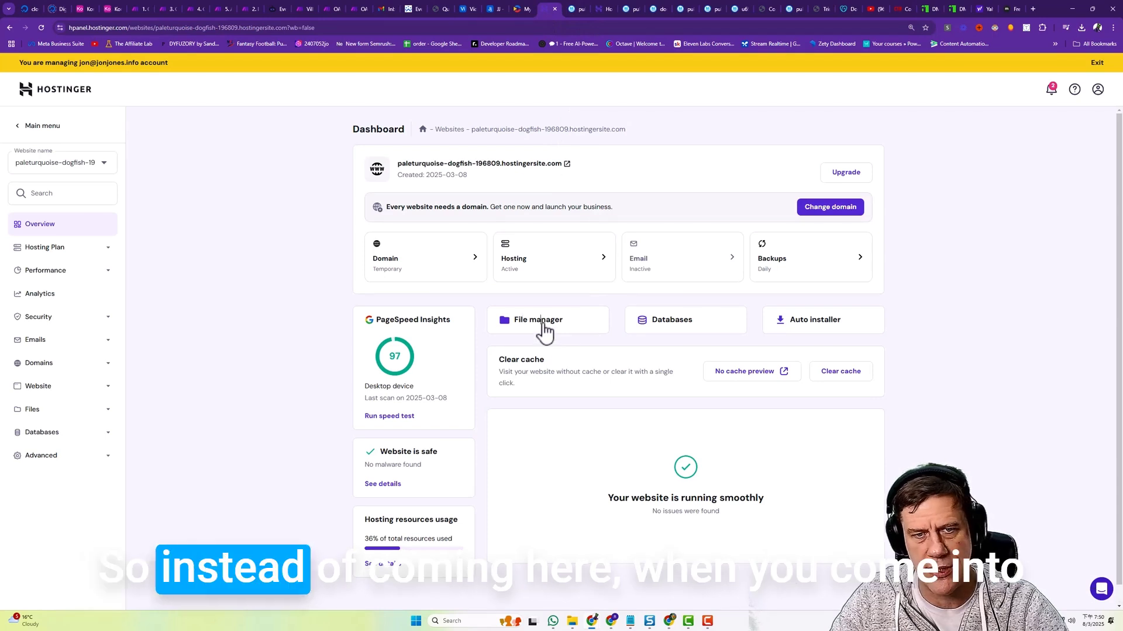
click(543, 328)
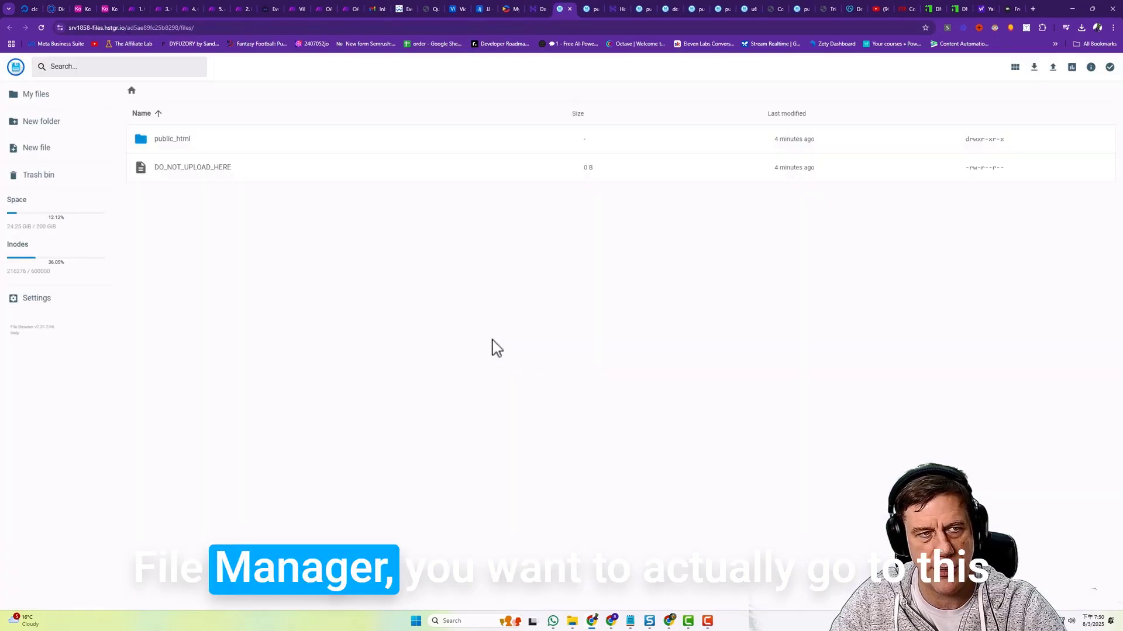
click(540, 10)
Go to Files > File Manager and choose to access all Business Web Hosting files.
click(59, 410)
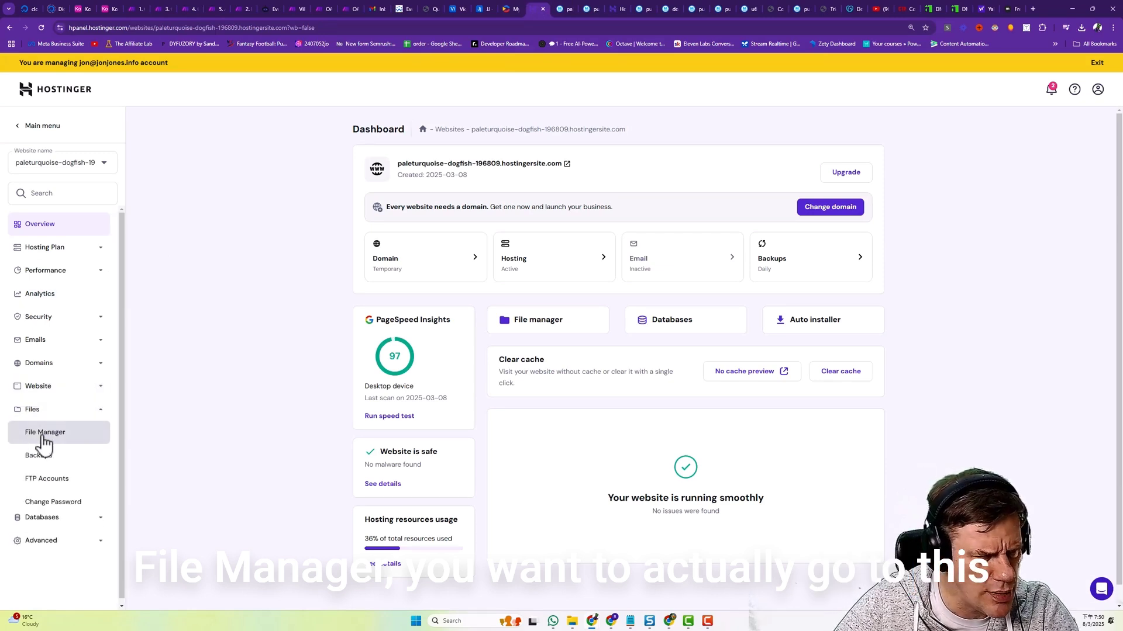
click(47, 434)
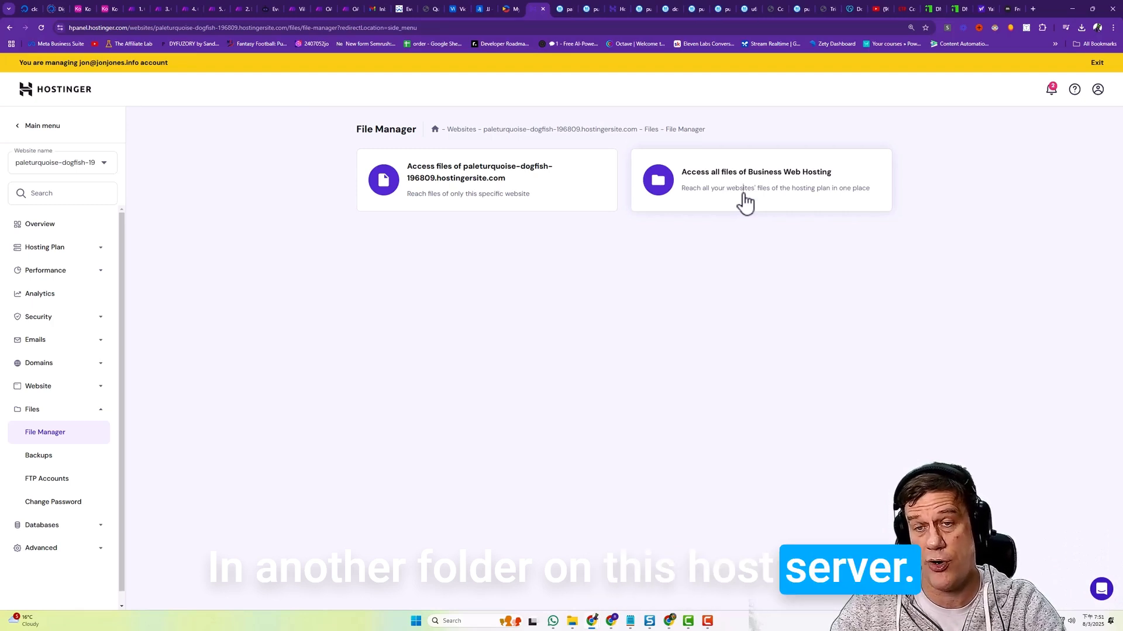
click(746, 201)
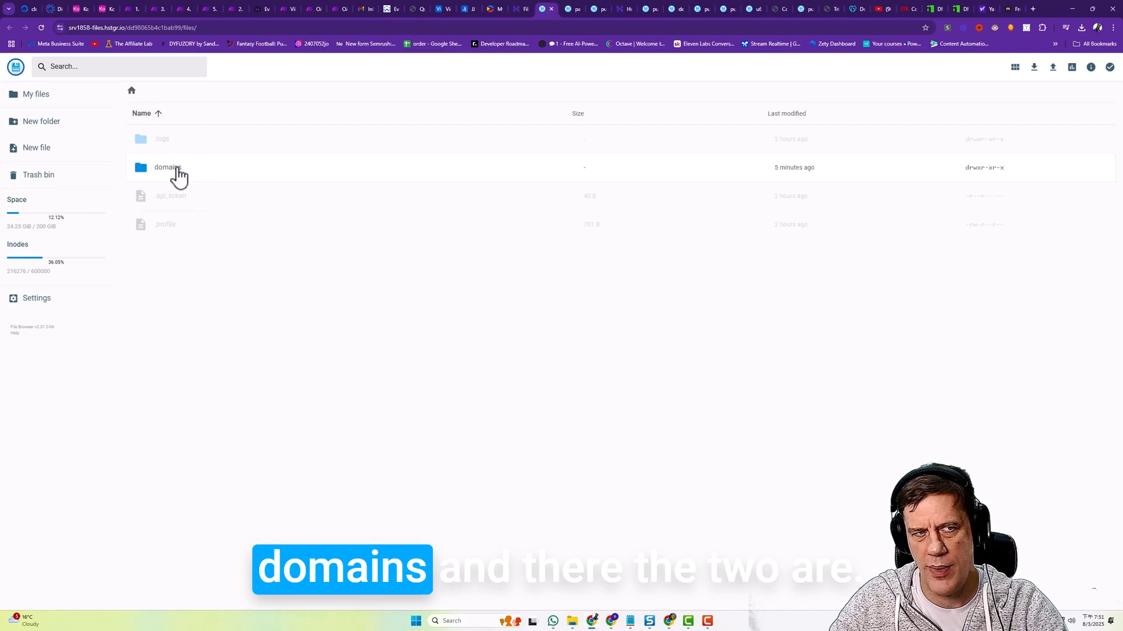
Browse domains > triumphmarkets.com > public_html > backup > domains > shawneppe.com > public_html.
double_click(172, 173)
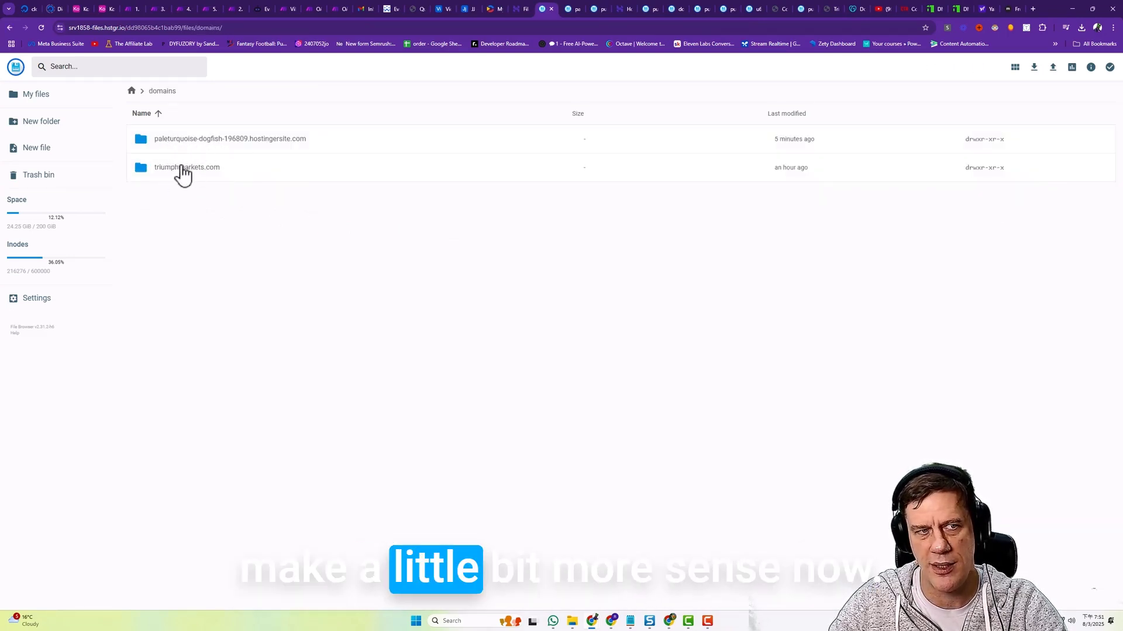
double_click(175, 170)
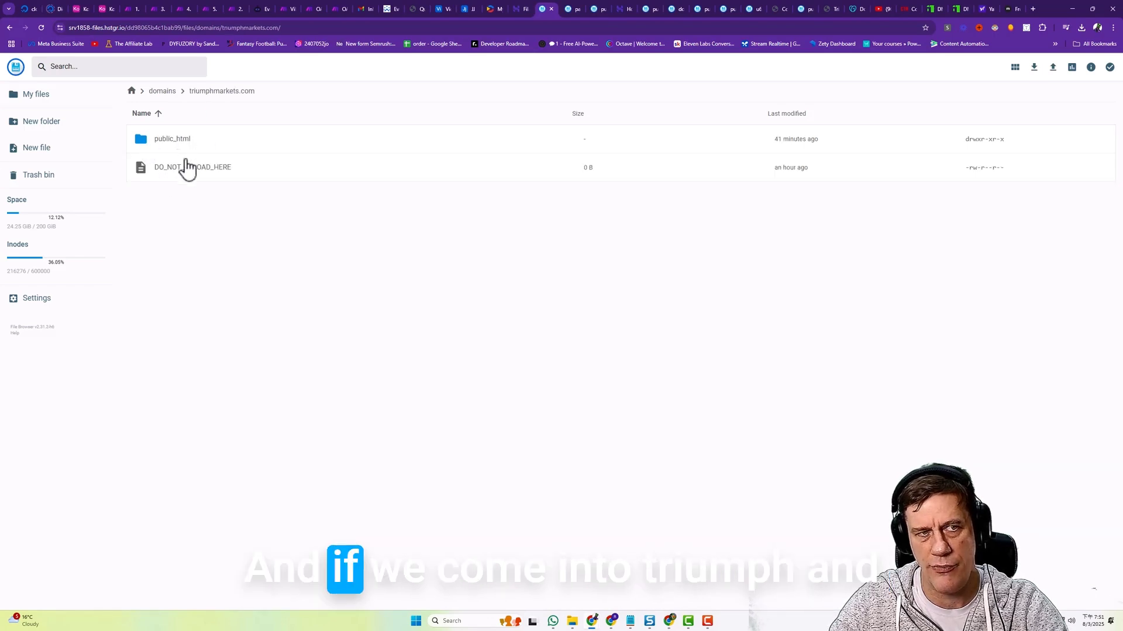
double_click(166, 146)
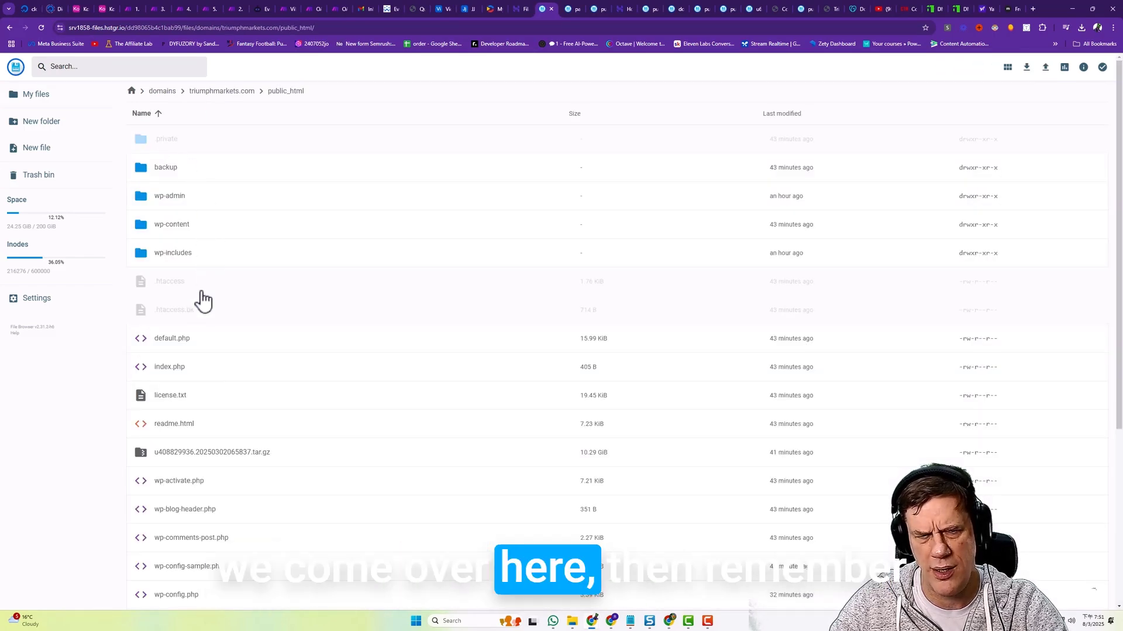
click(493, 456)
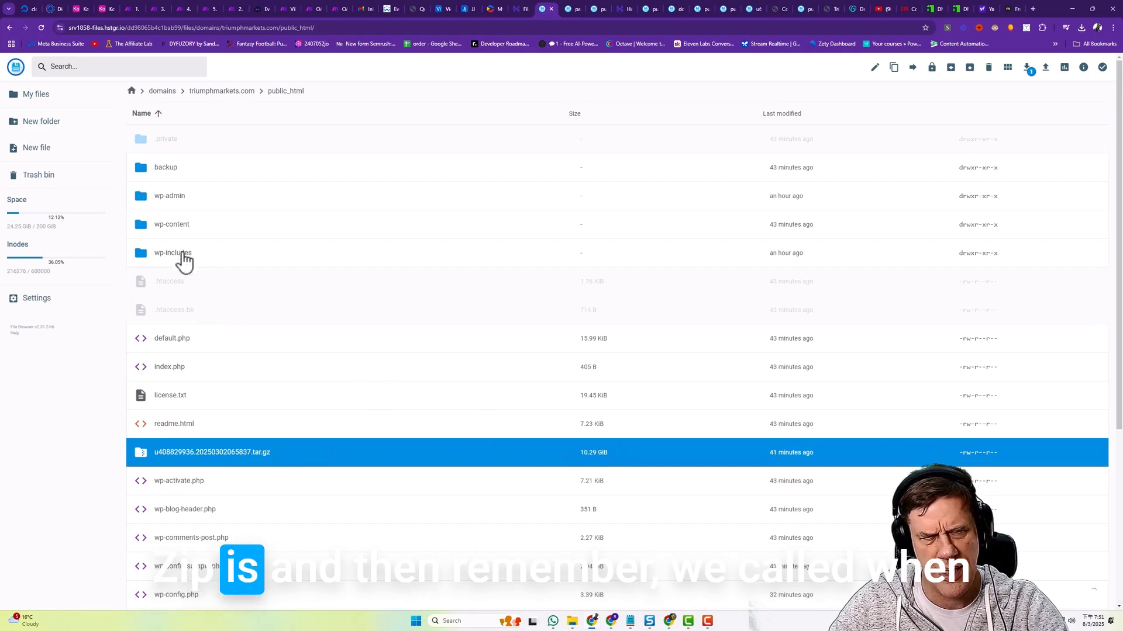
ctrl+click(159, 170)
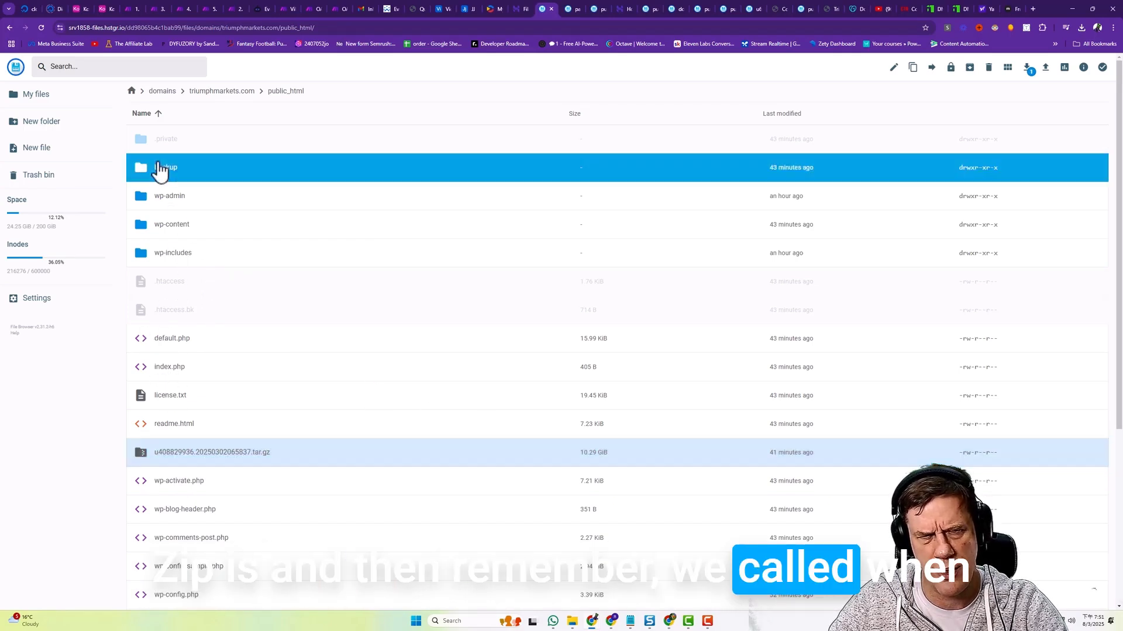
click(167, 170)
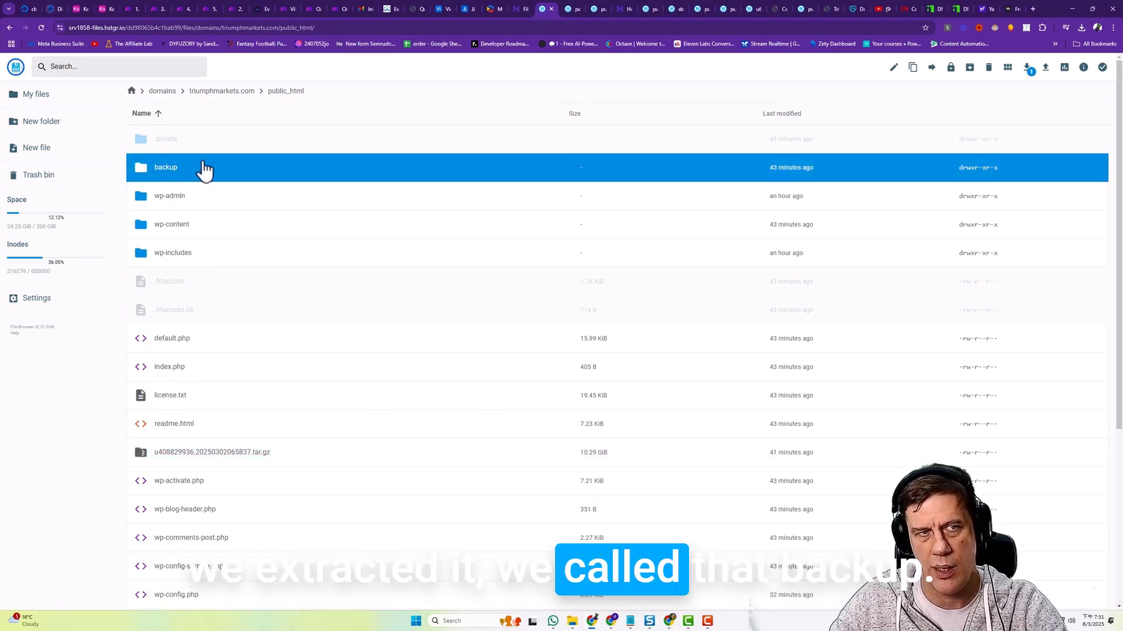
double_click(165, 170)
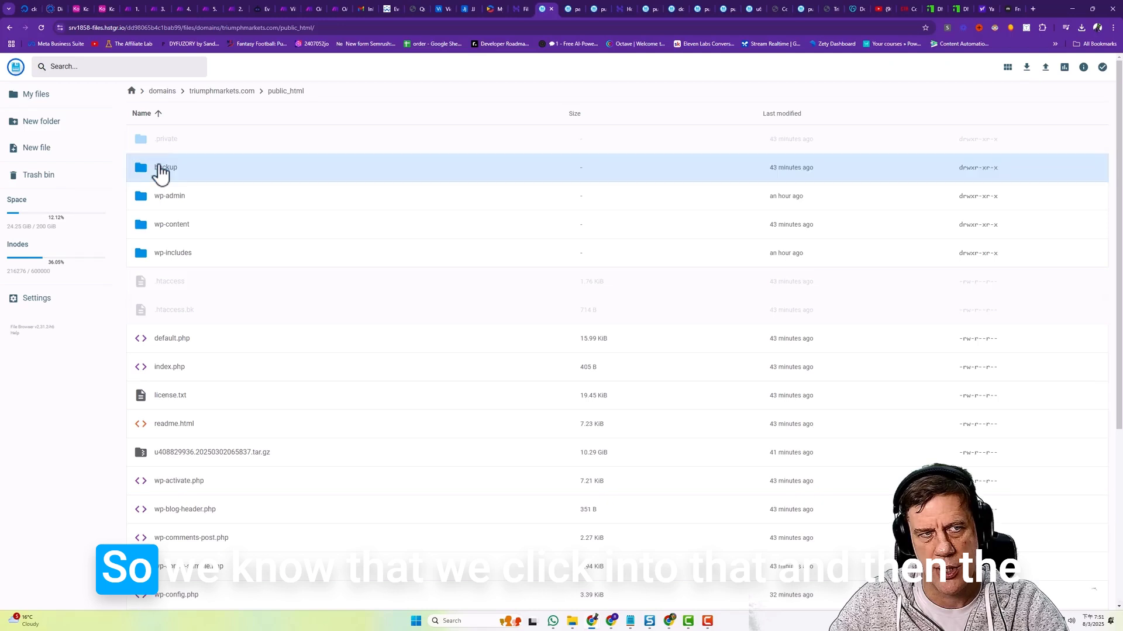
double_click(168, 170)
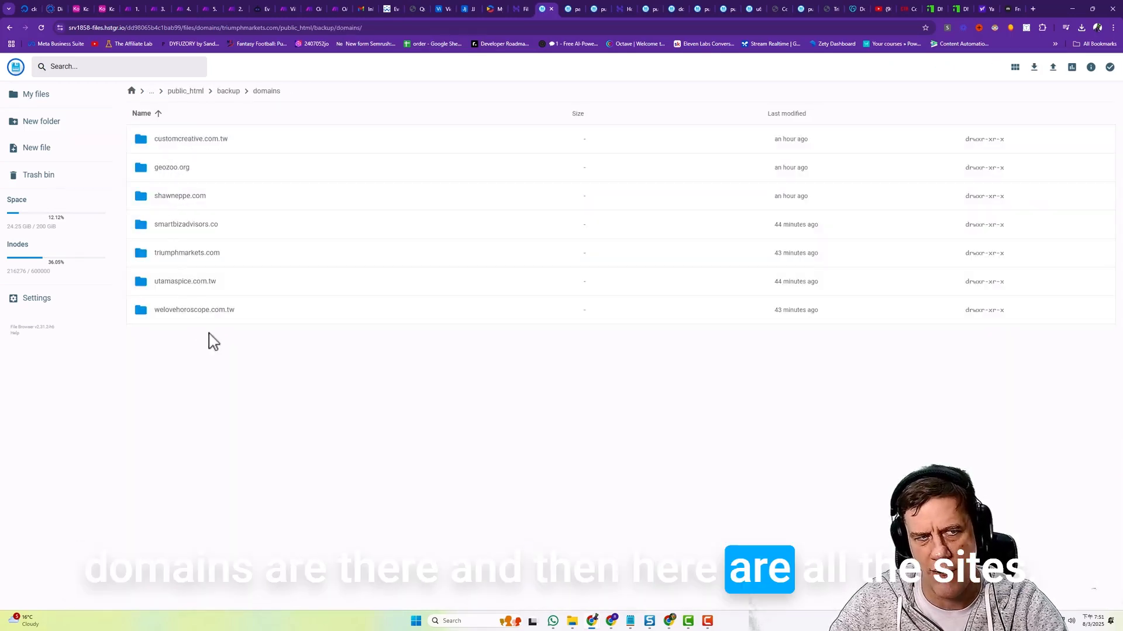
click(161, 202)
double_click(174, 204)
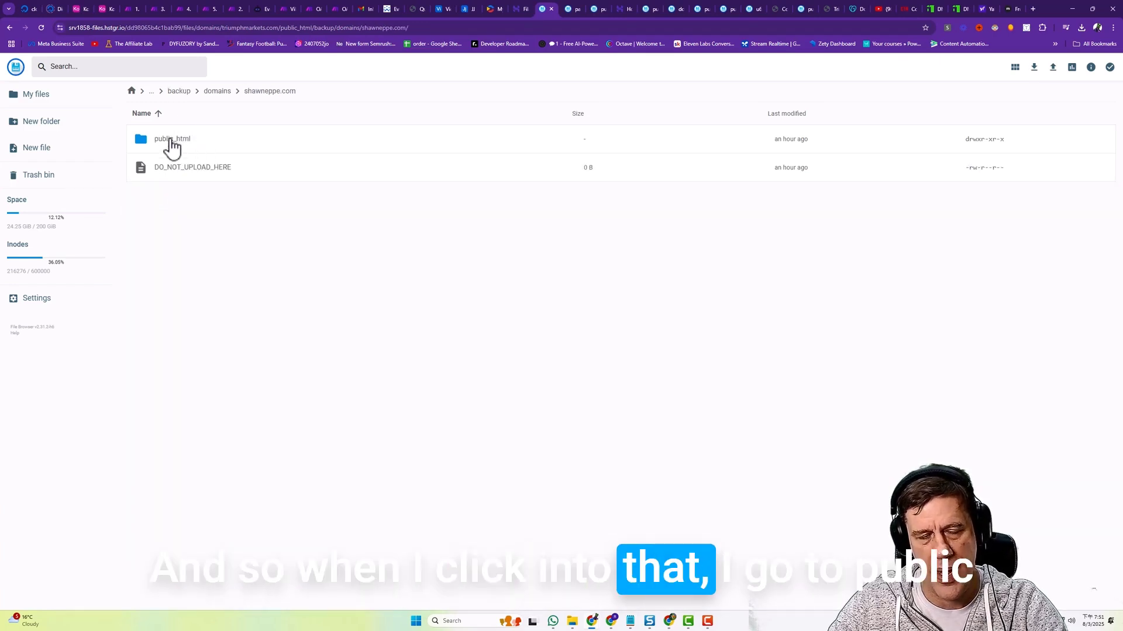
double_click(171, 145)
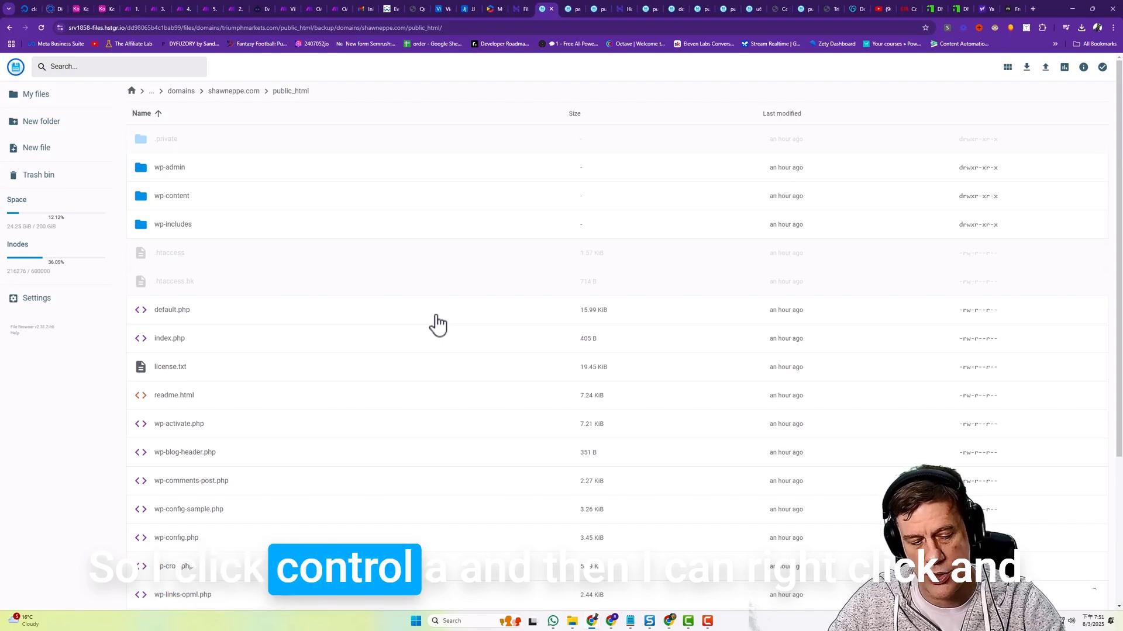
Select all files in shawneppe.com's backed-up public_html and start moving them.
key(ctrl+a)
right_click(454, 263)
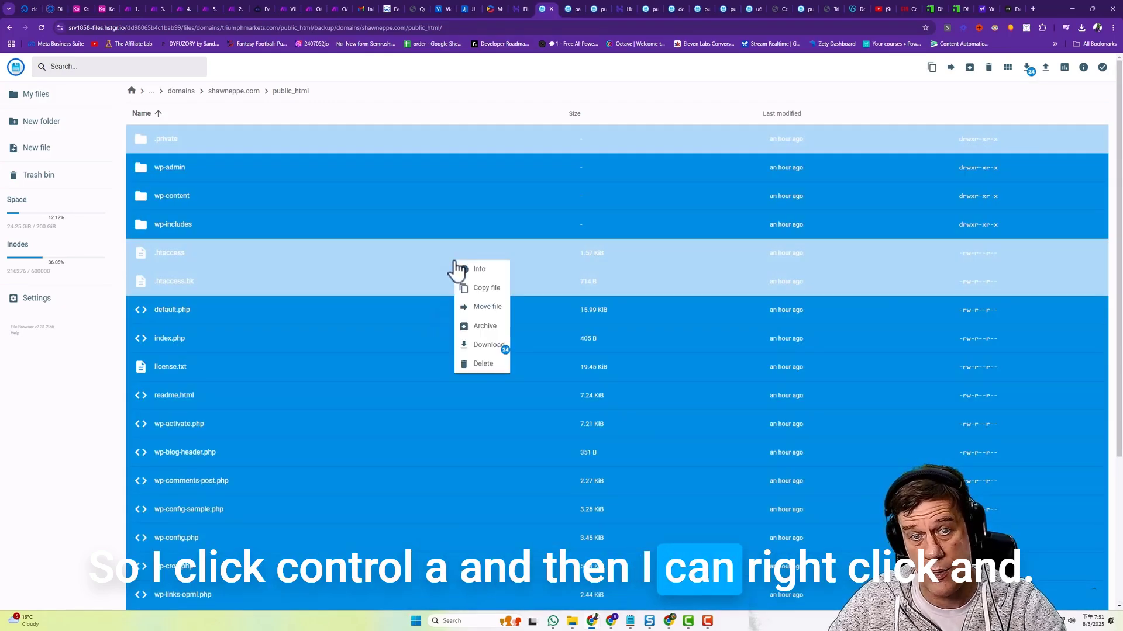
click(484, 308)
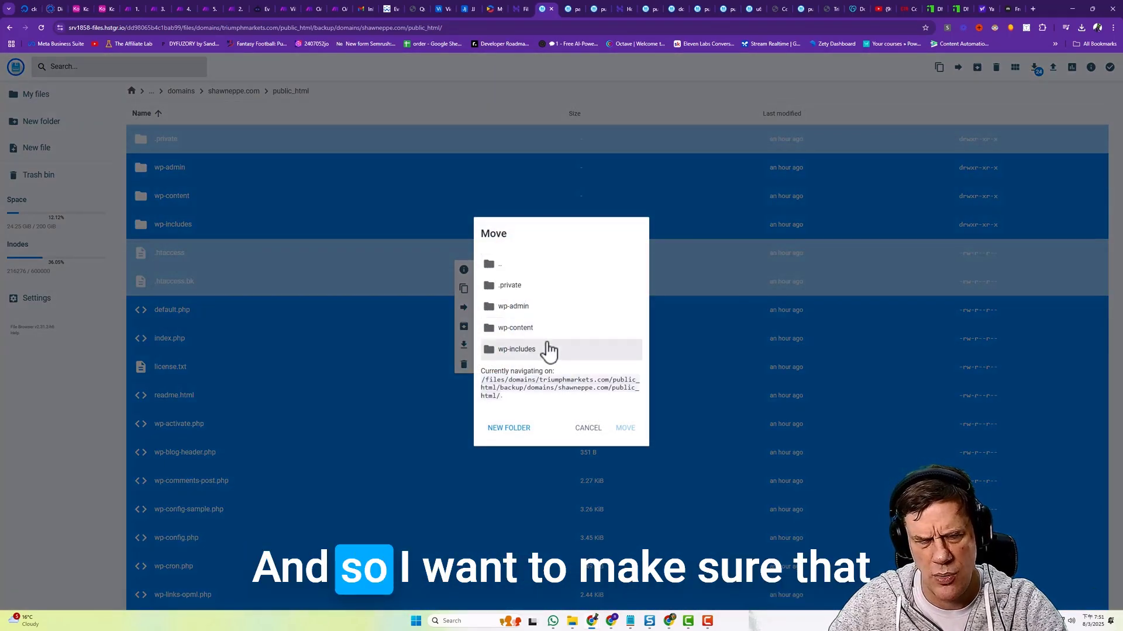
Set the move destination to domains/paleturquoise-dogfish-196809.hostingersite.com/public_html.
double_click(496, 264)
double_click(496, 308)
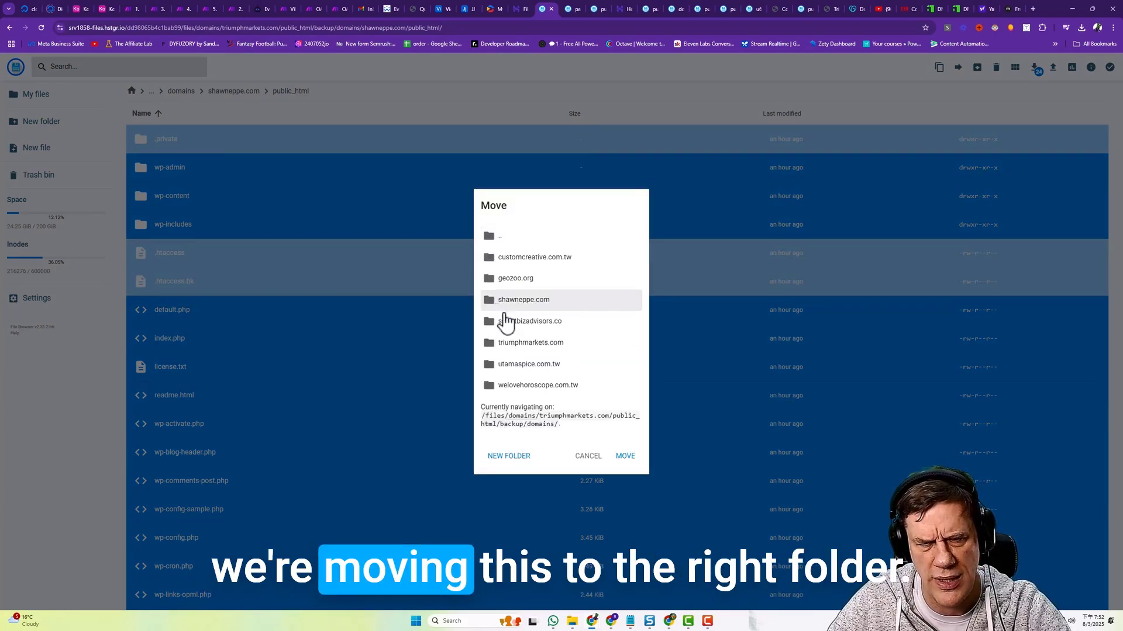
double_click(494, 236)
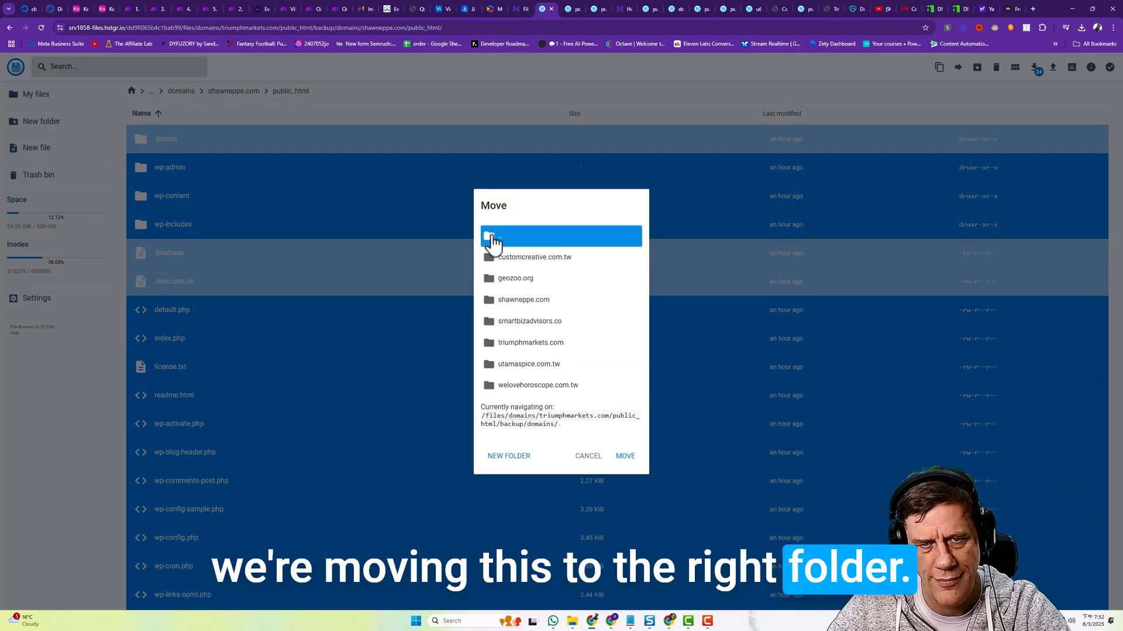
double_click(497, 321)
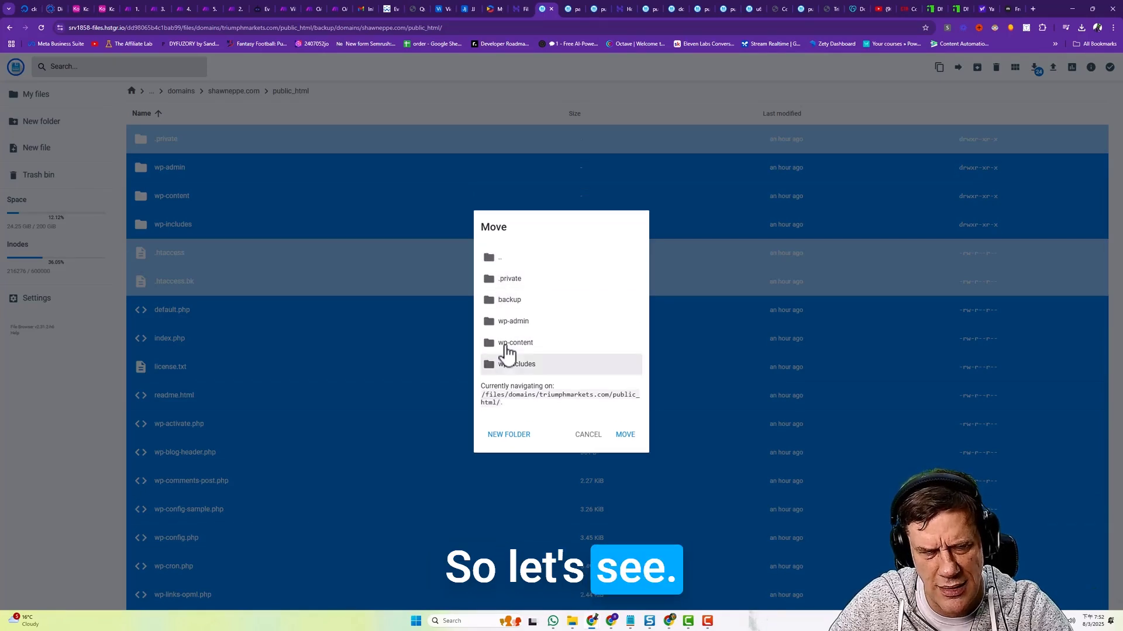
double_click(495, 257)
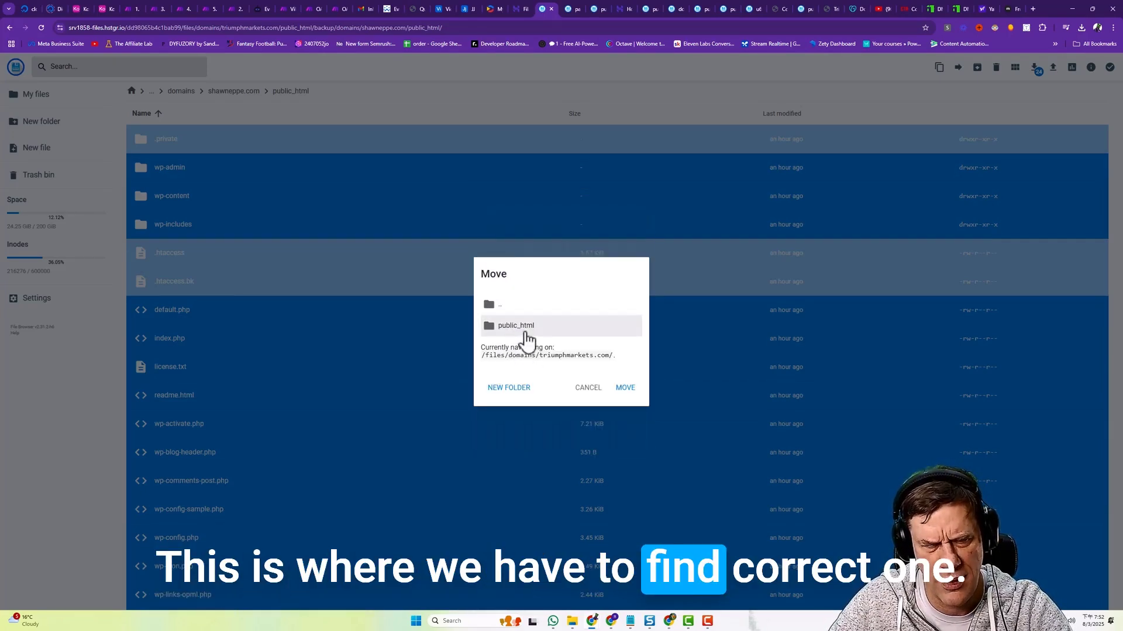
double_click(495, 305)
double_click(495, 299)
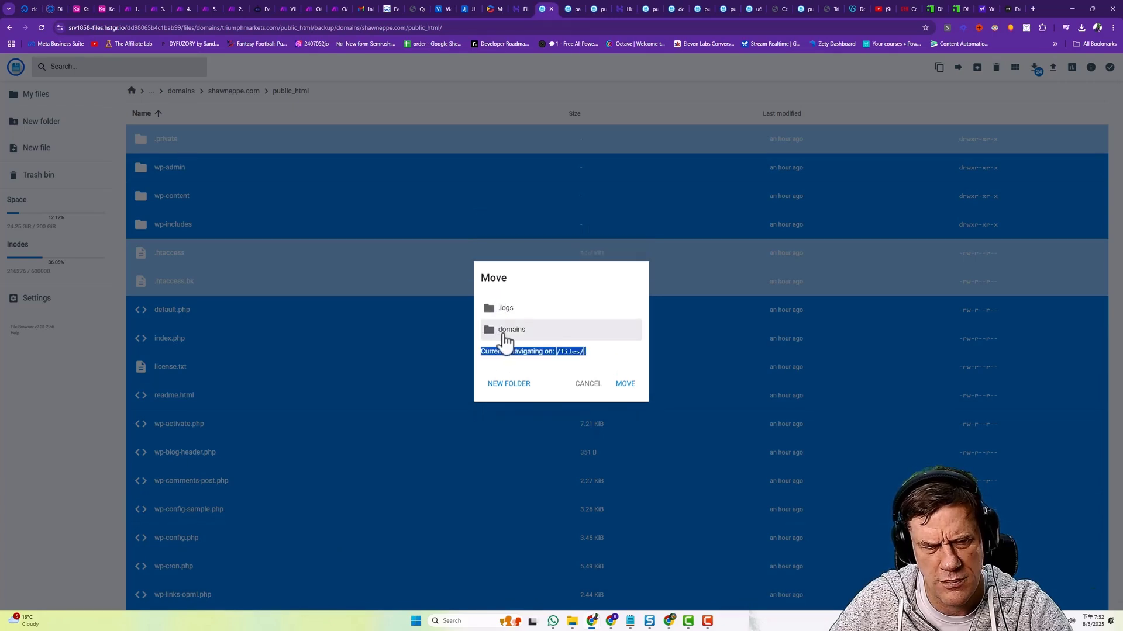
double_click(504, 340)
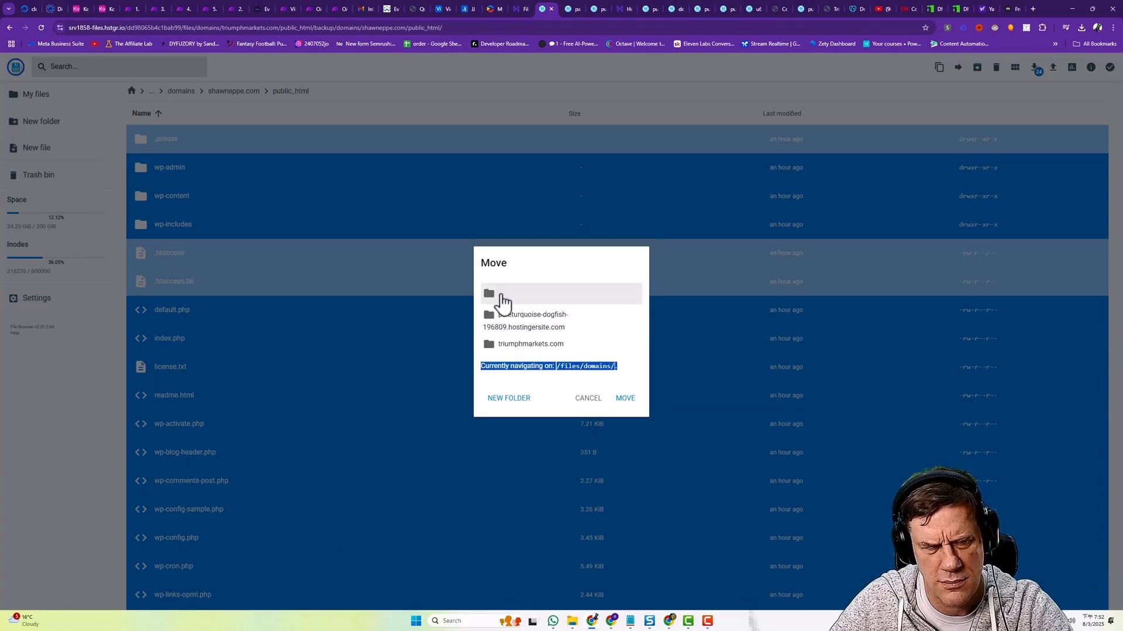
double_click(503, 323)
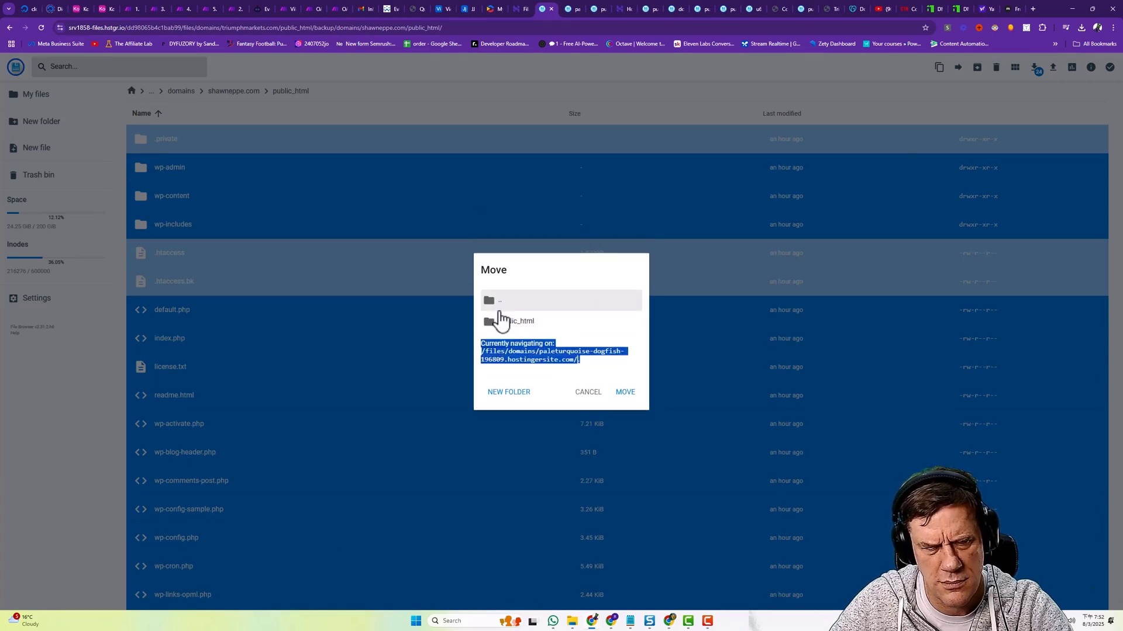
double_click(496, 322)
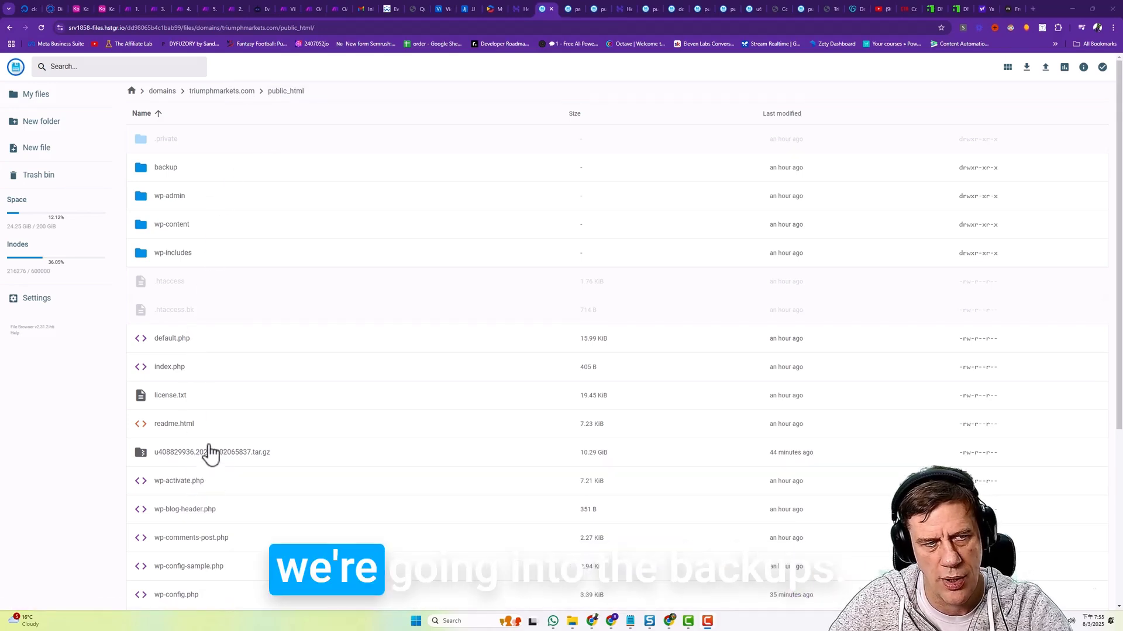
Reopen backup > domains > shawneppe.com > public_html.
double_click(157, 169)
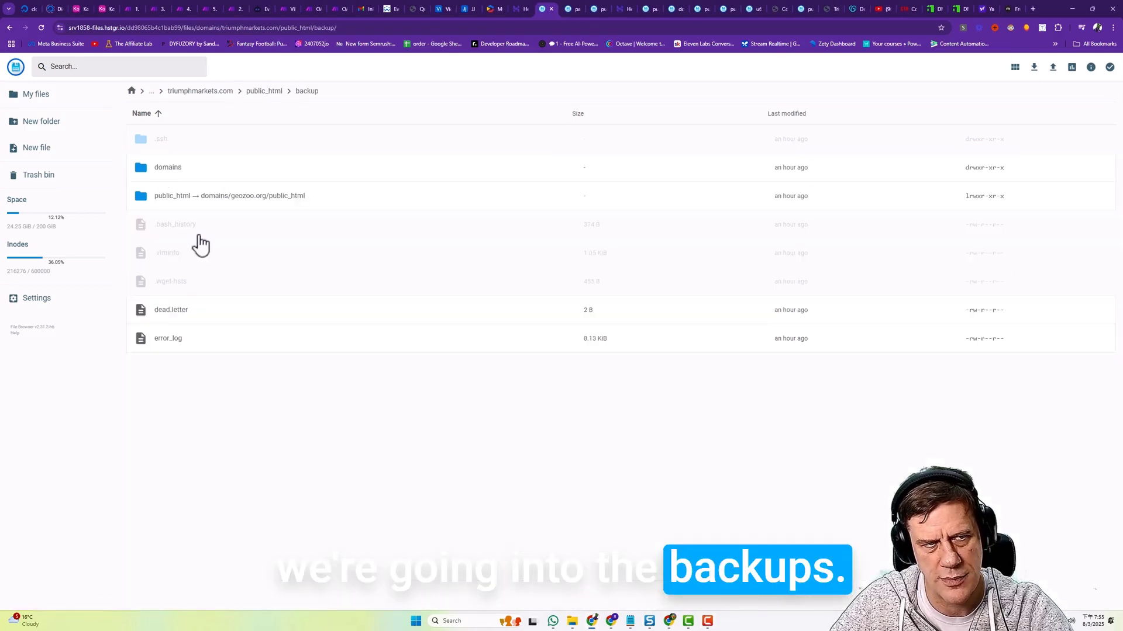
click(168, 172)
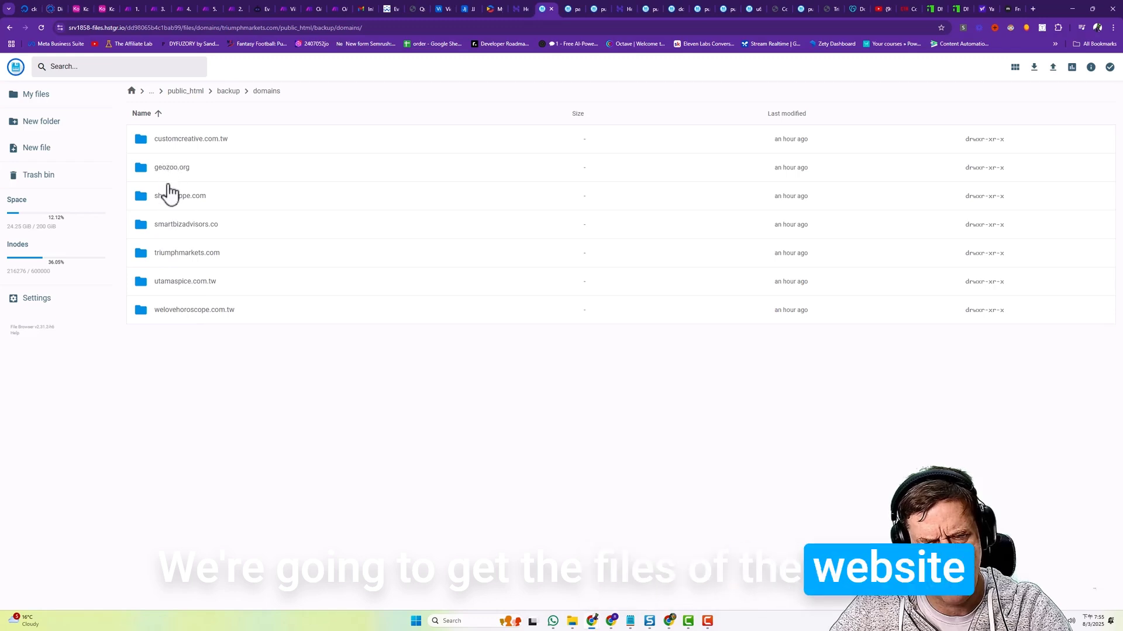
double_click(161, 198)
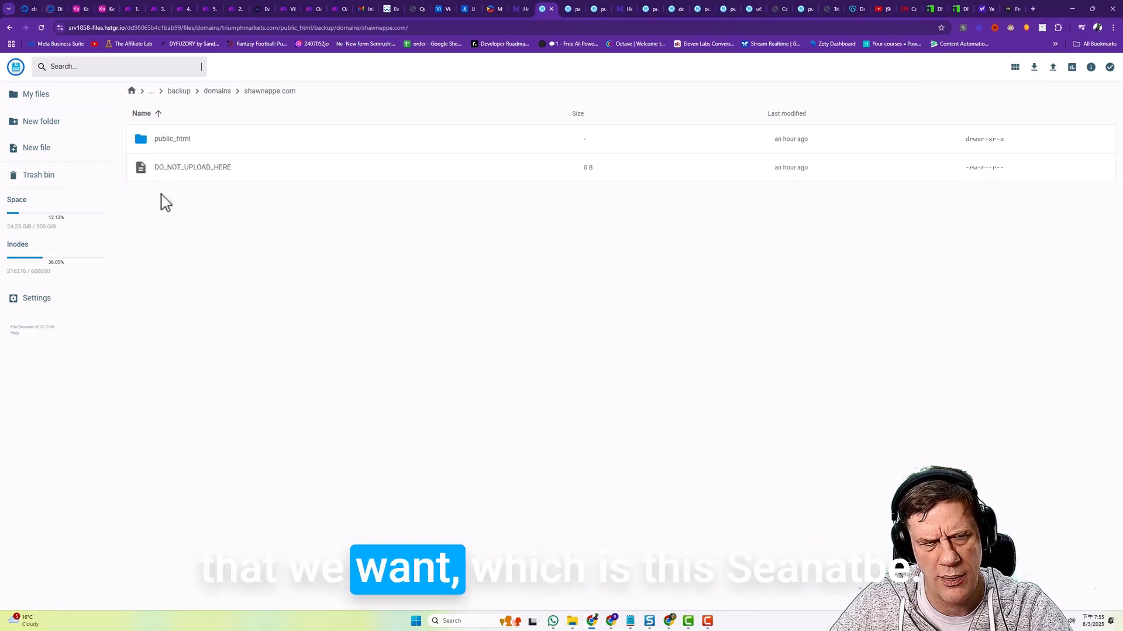
double_click(164, 143)
Select all of shawneppe.com's site files and start moving them.
key(ctrl+a)
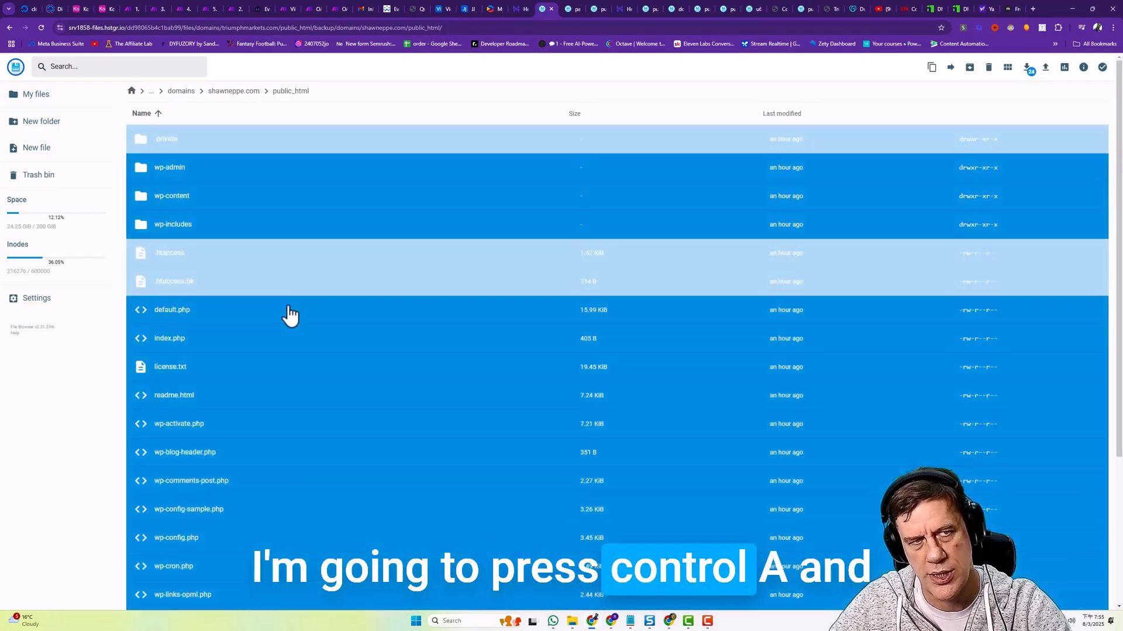
right_click(362, 248)
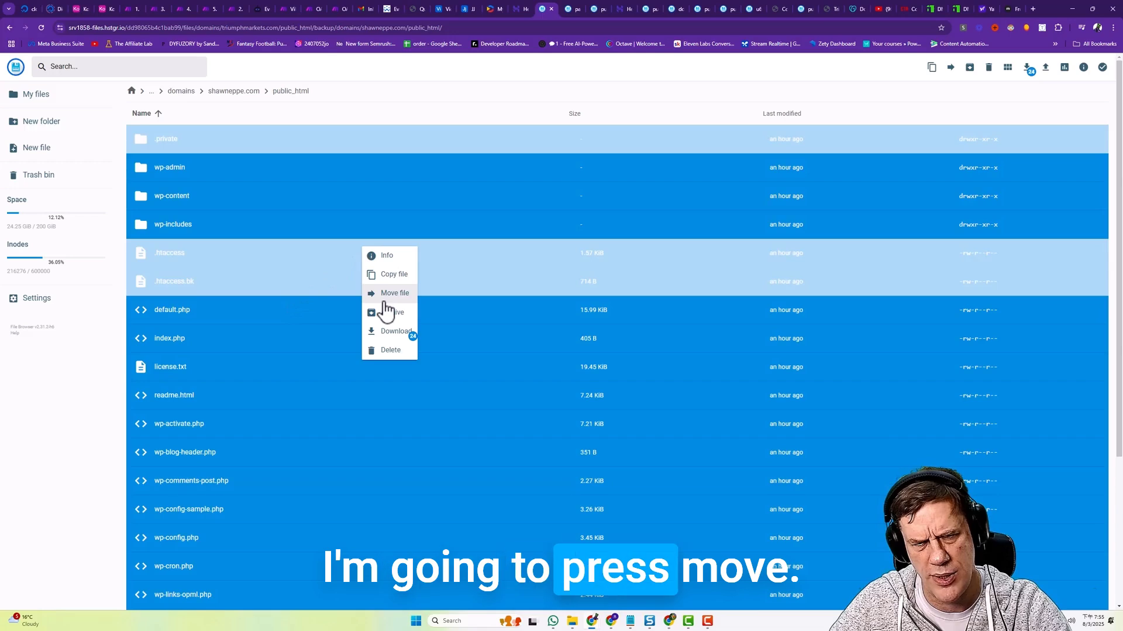
click(385, 298)
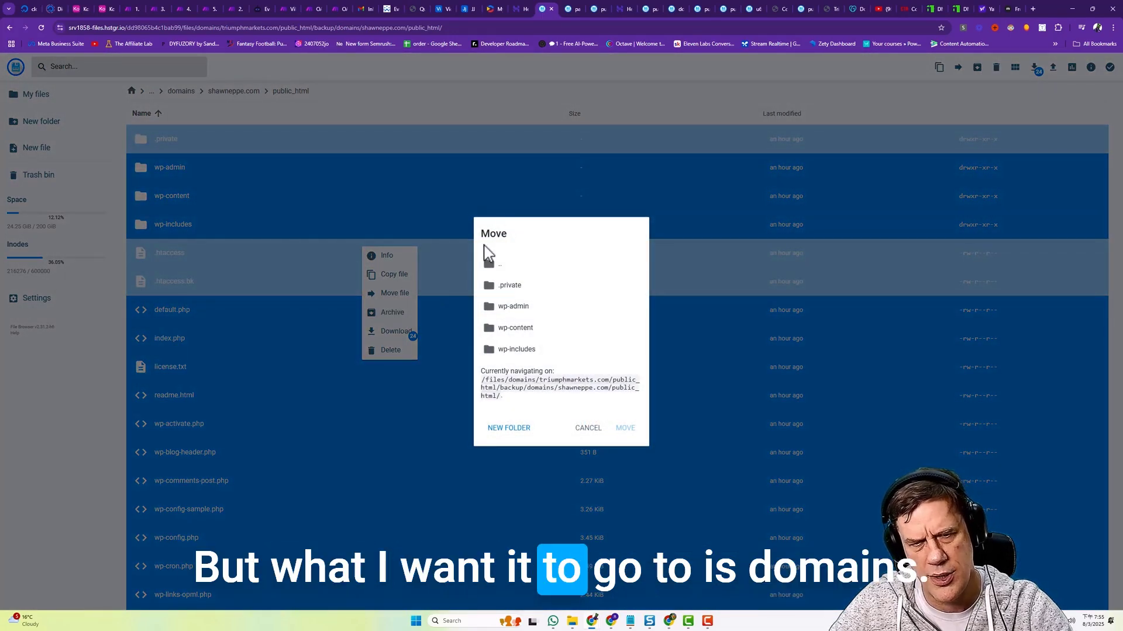
click(487, 267)
click(487, 266)
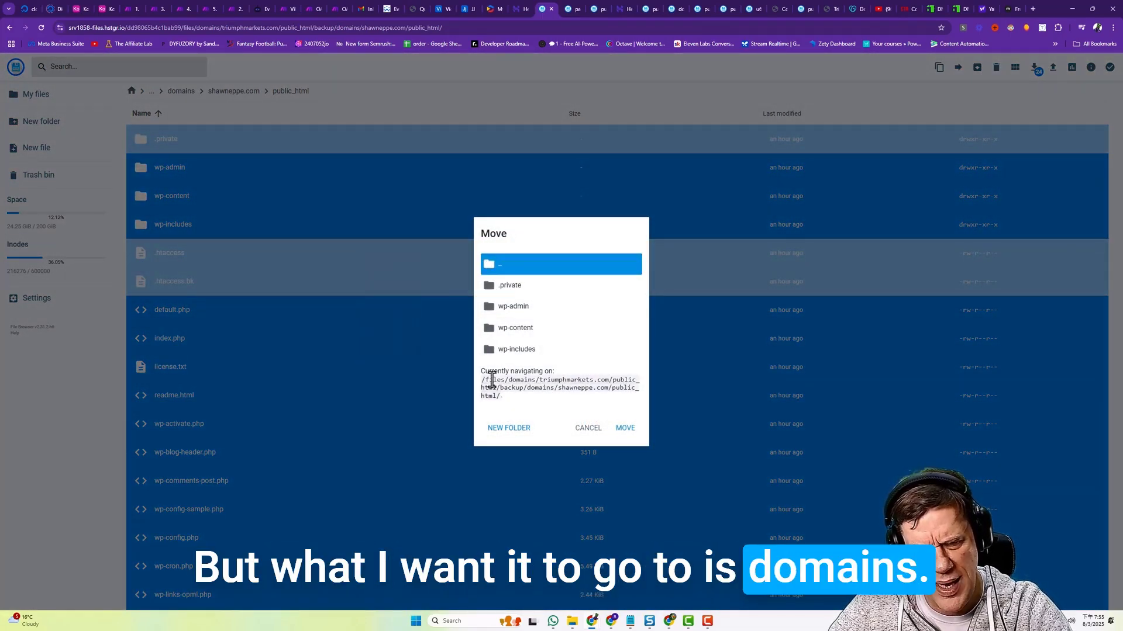
double_click(493, 269)
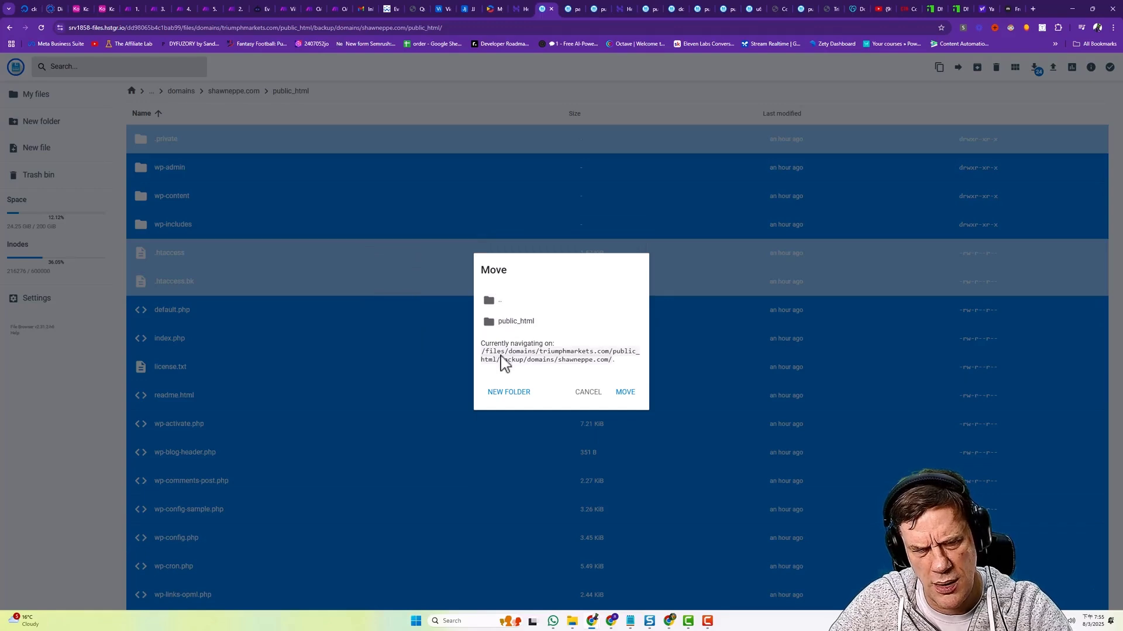
double_click(491, 300)
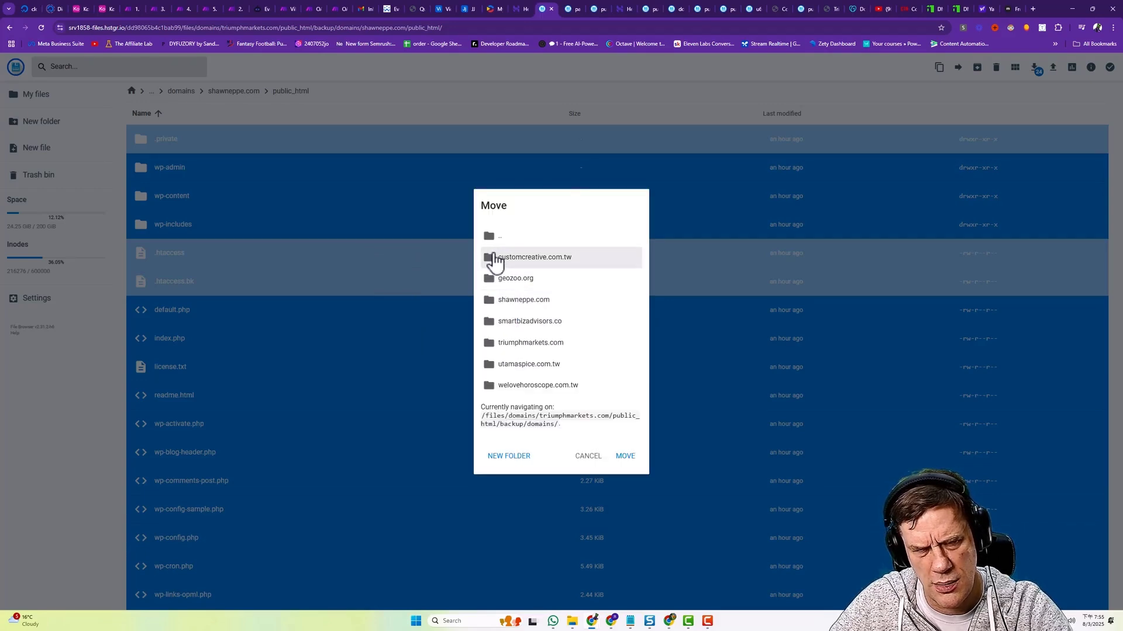
Navigate the destination picker up to domains and into paleturquoise-dogfish-196809.hostingersite.com/public_html.
double_click(495, 240)
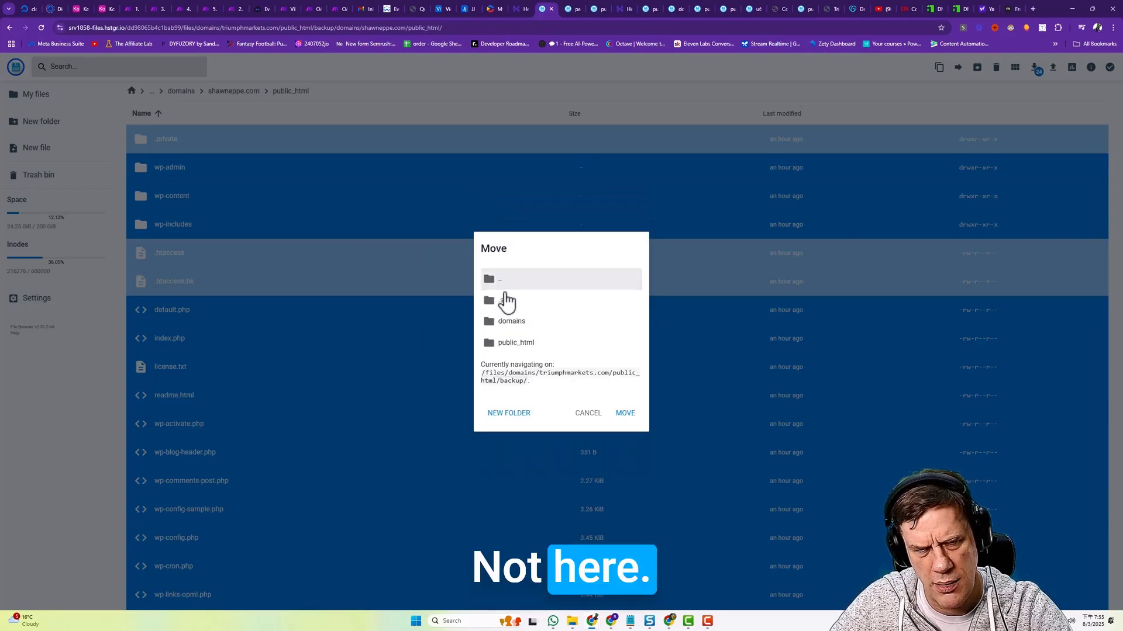
double_click(503, 327)
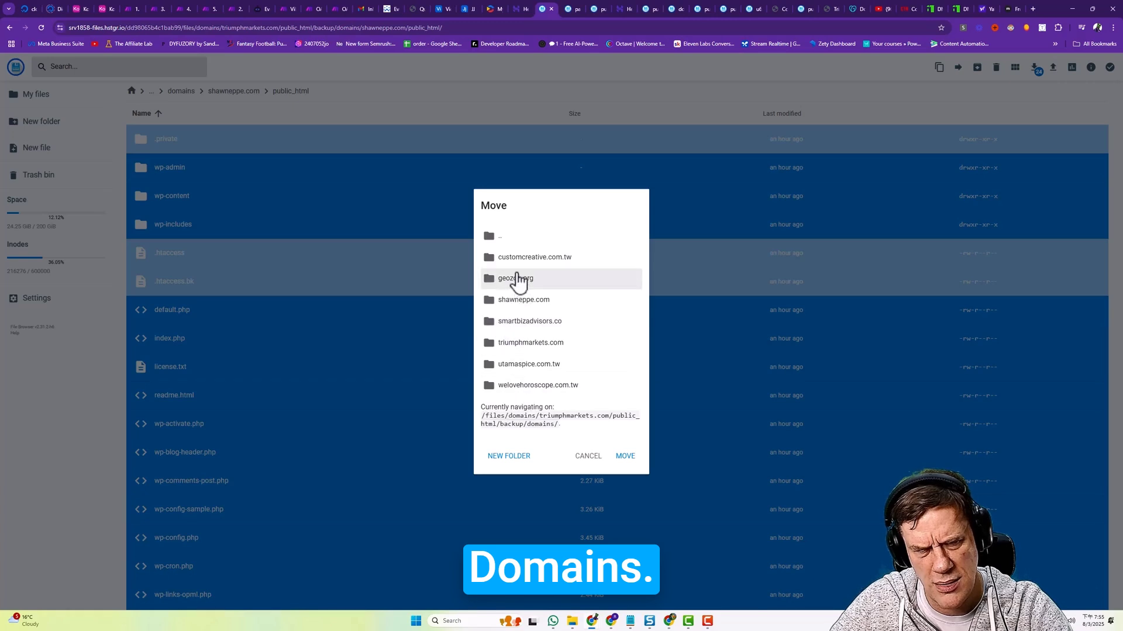
double_click(489, 237)
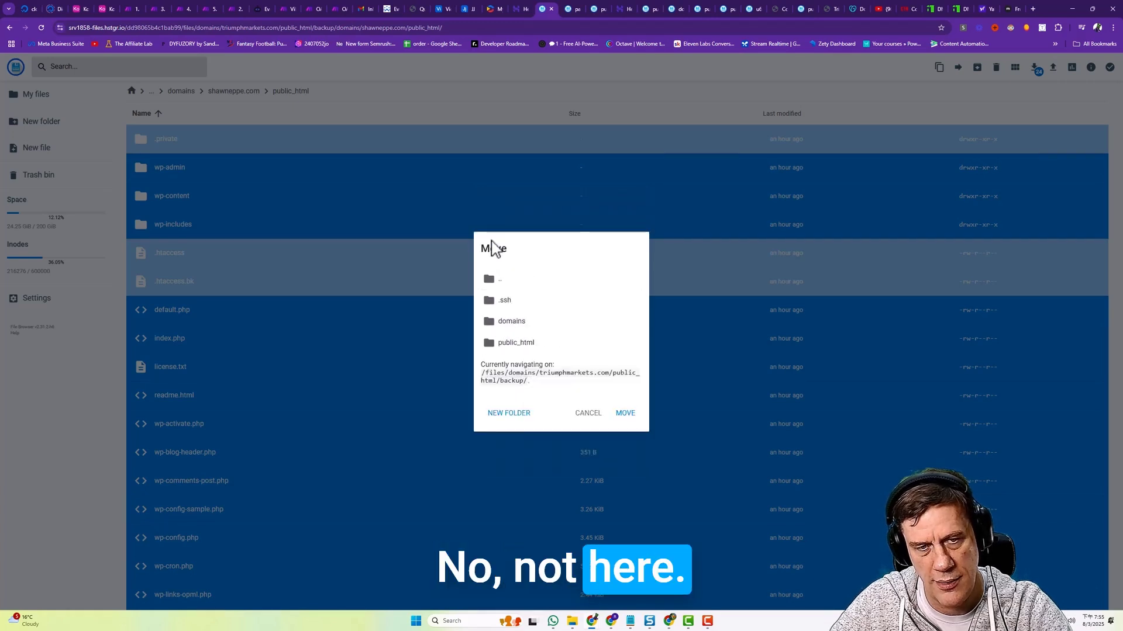
double_click(491, 283)
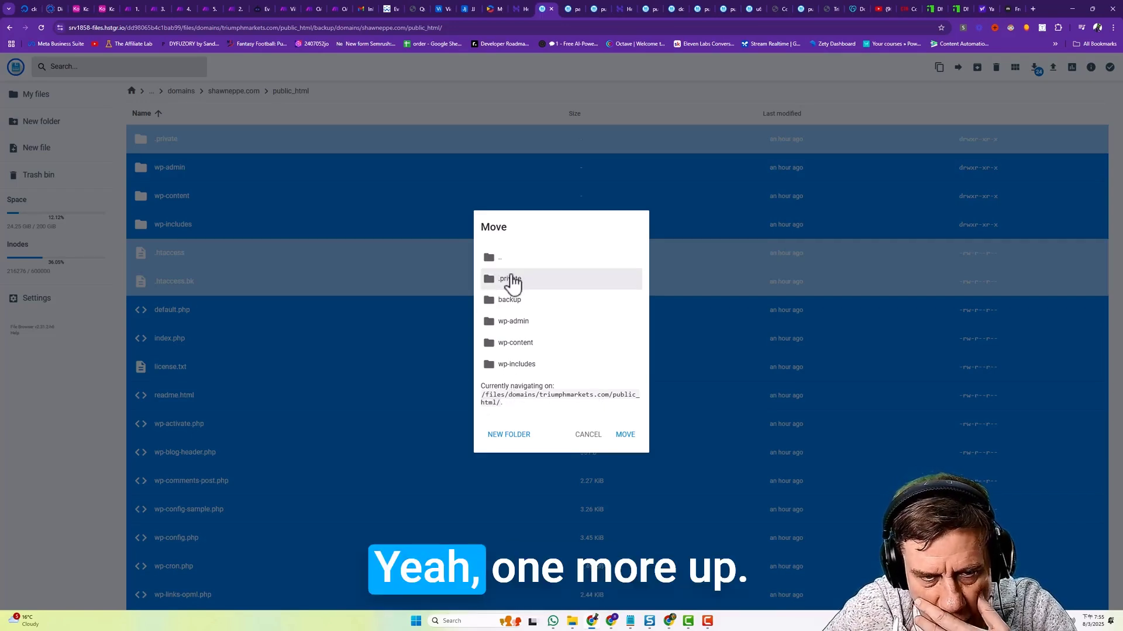
double_click(496, 260)
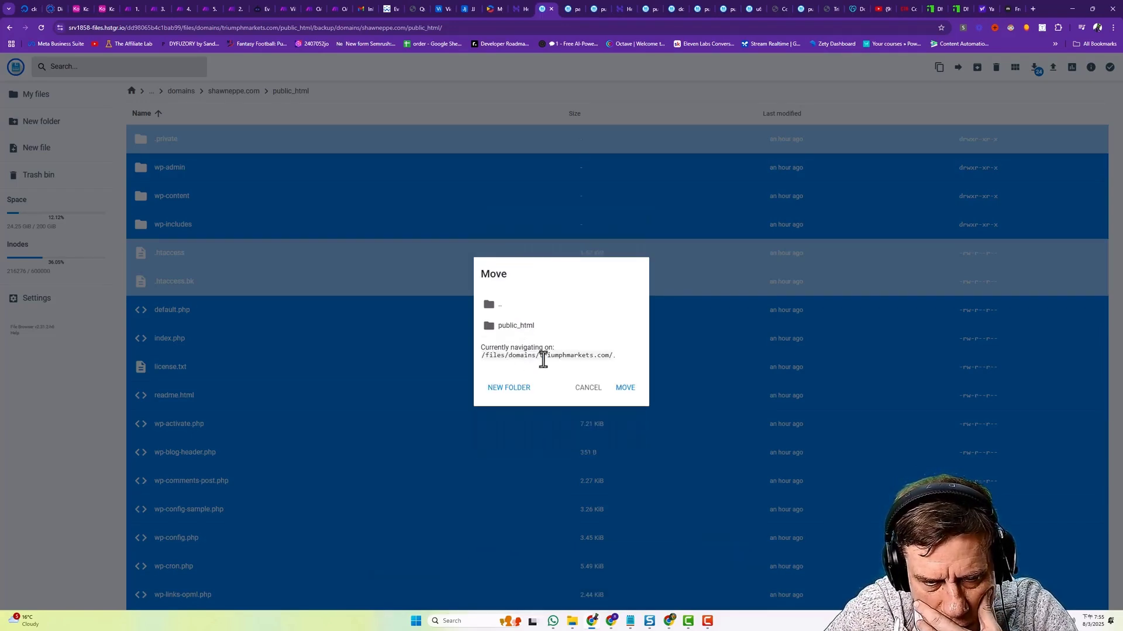
double_click(489, 302)
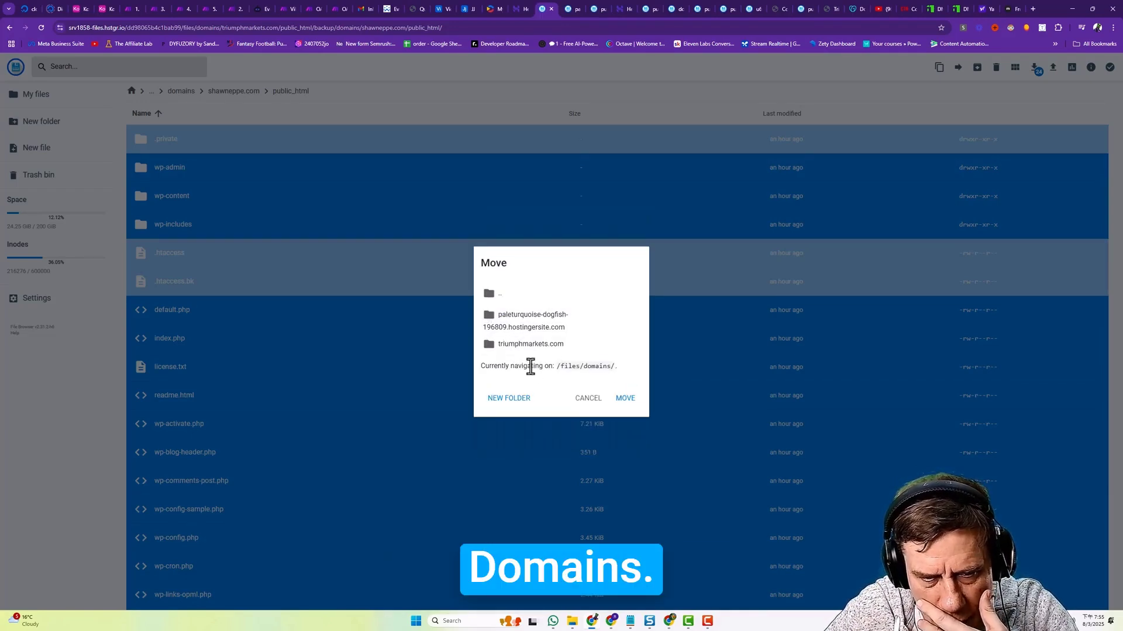
double_click(525, 323)
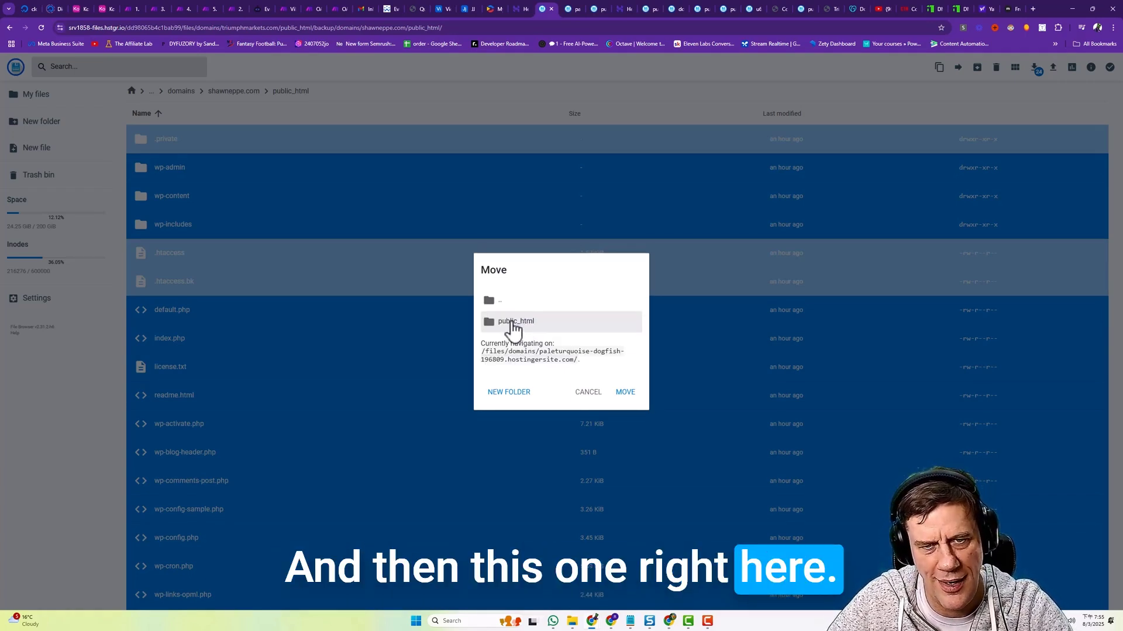
double_click(513, 325)
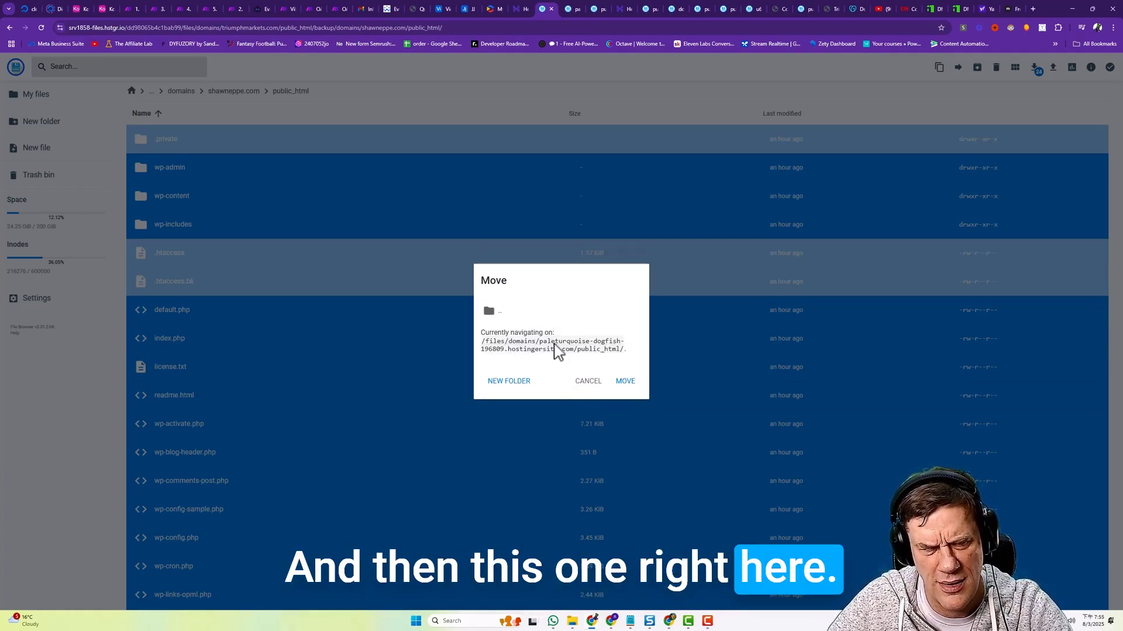
Verify the paleturquoise-dogfish destination path and complete the move.
drag(481, 341, 618, 355)
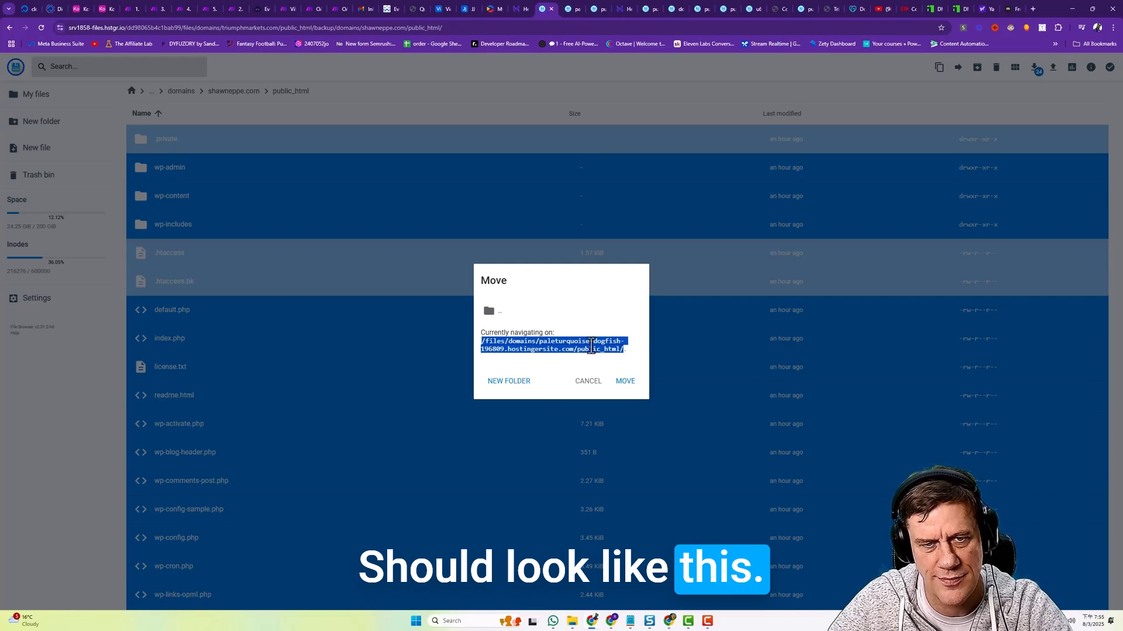
click(530, 326)
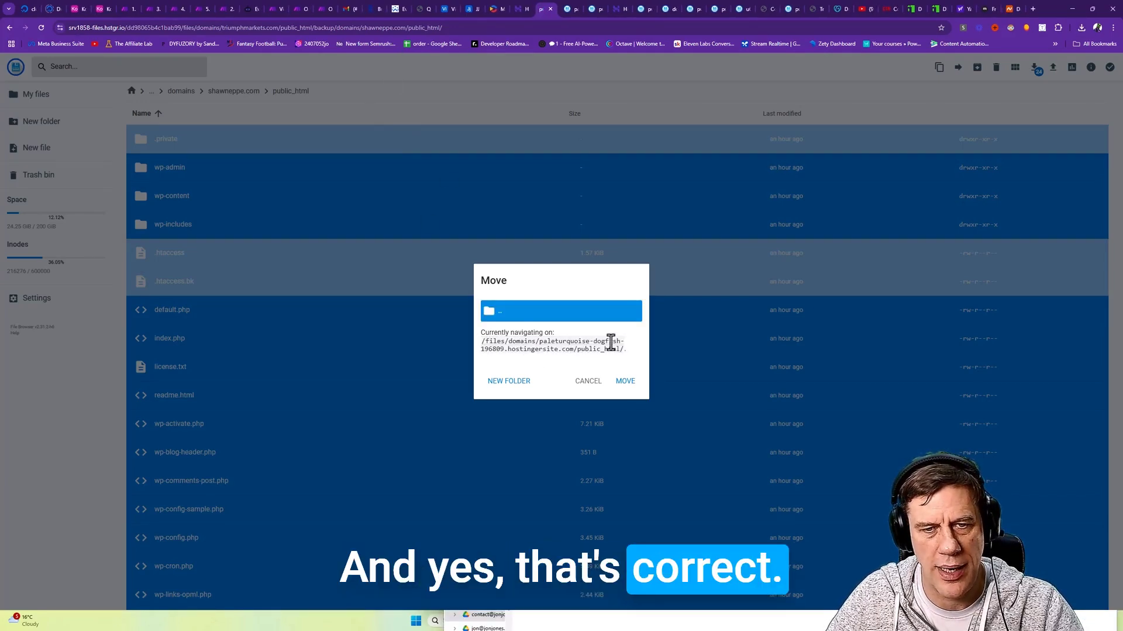
drag(539, 341, 572, 351)
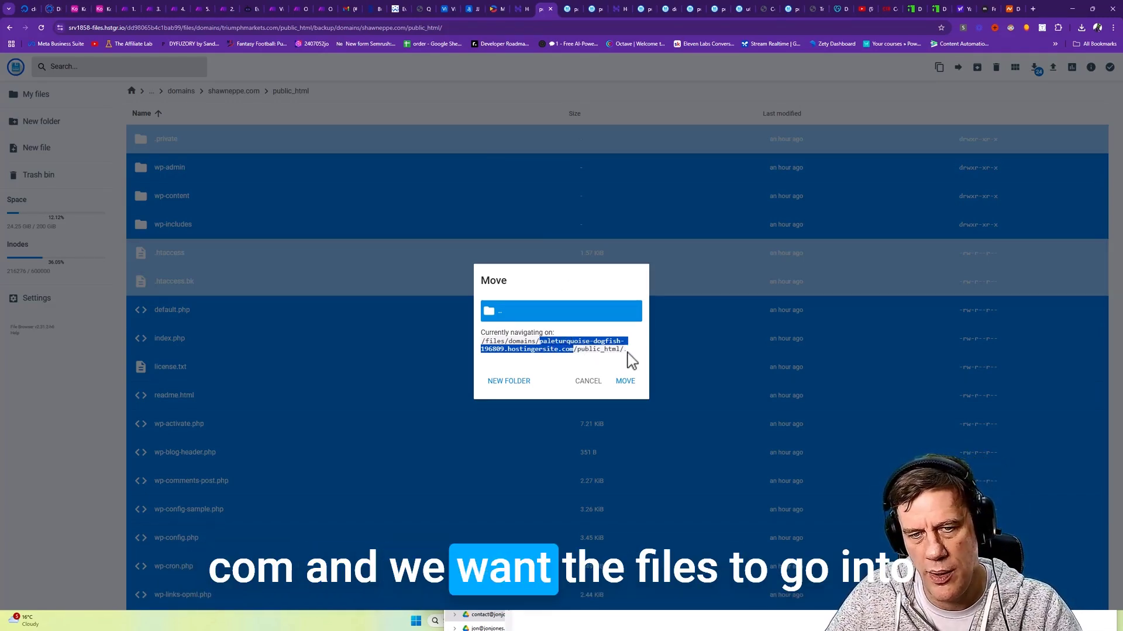
mouse_move(623, 350)
mouse_down()
mouse_move(640, 357)
mouse_move(608, 349)
mouse_move(614, 368)
mouse_up()
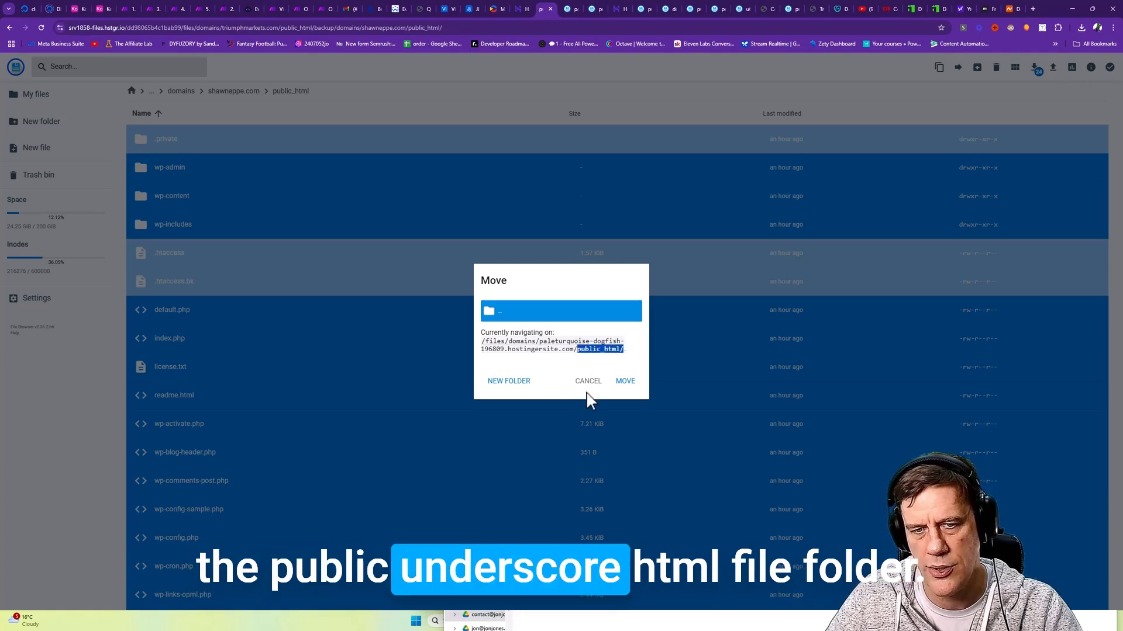
click(628, 383)
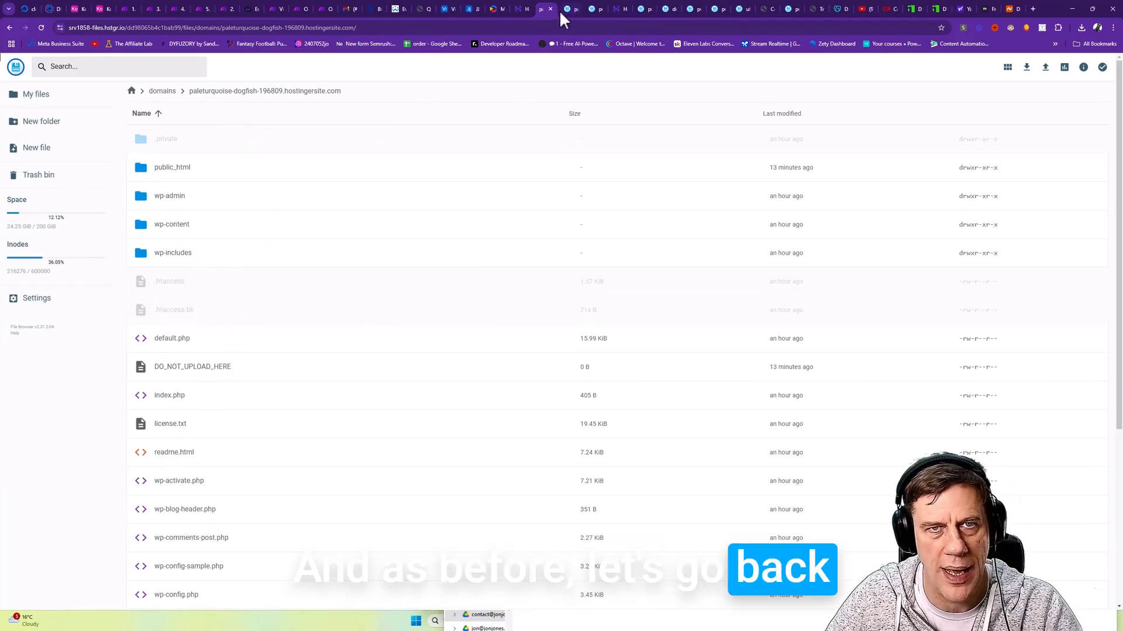
Go from hPanel Home to Websites and open paleturquoise-dogfish-196809.hostingersite.com's Dashboard.
click(525, 9)
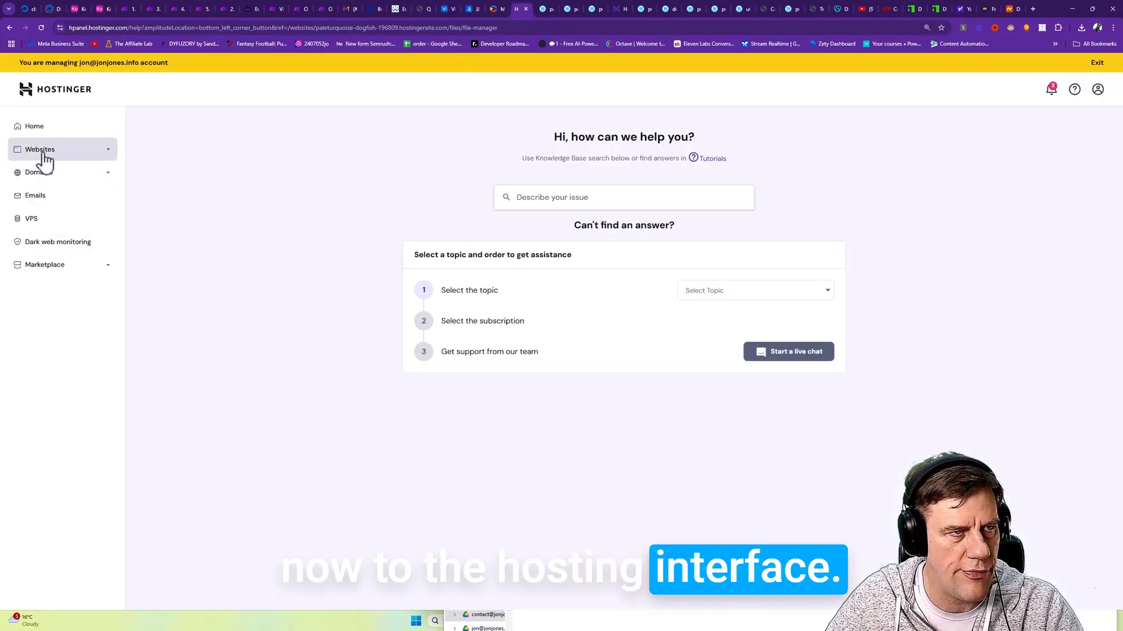
click(43, 130)
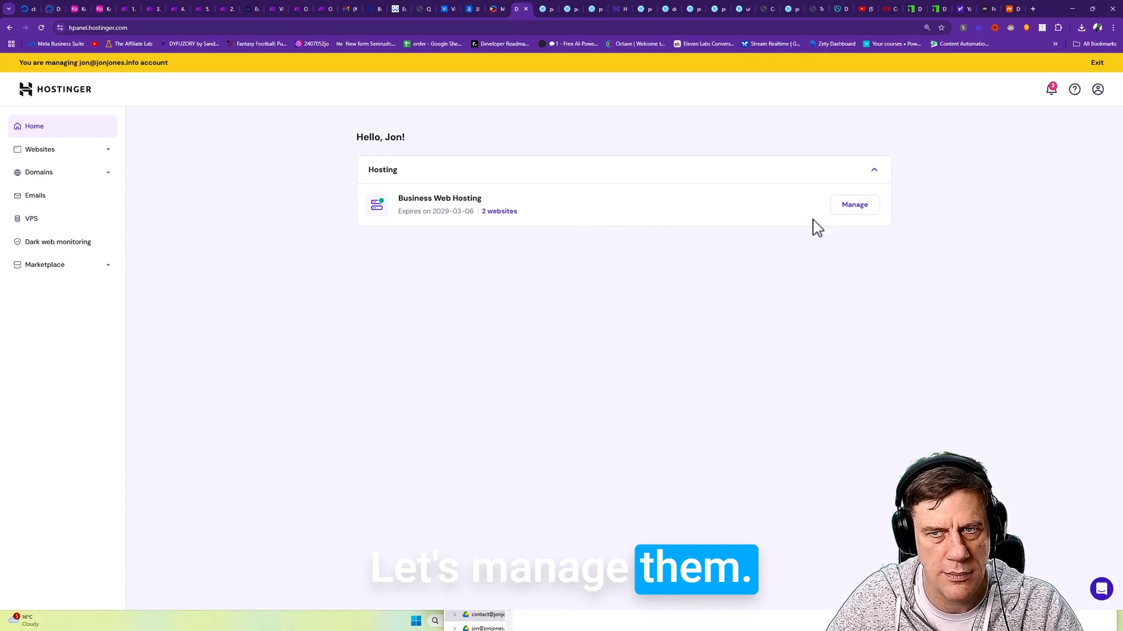
click(851, 214)
click(449, 131)
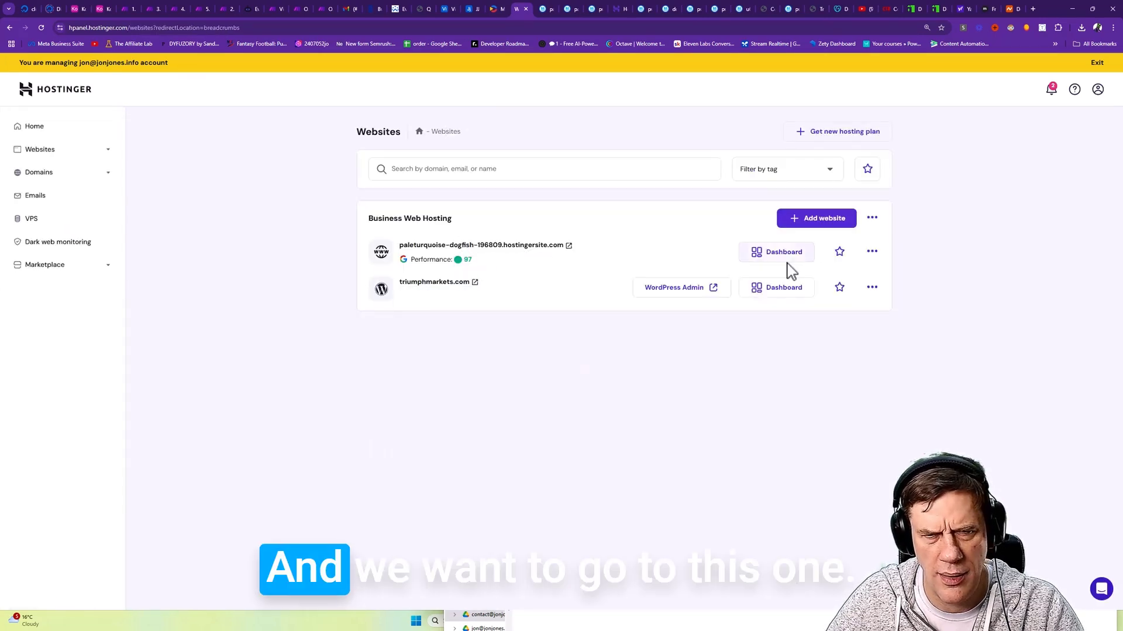
click(775, 256)
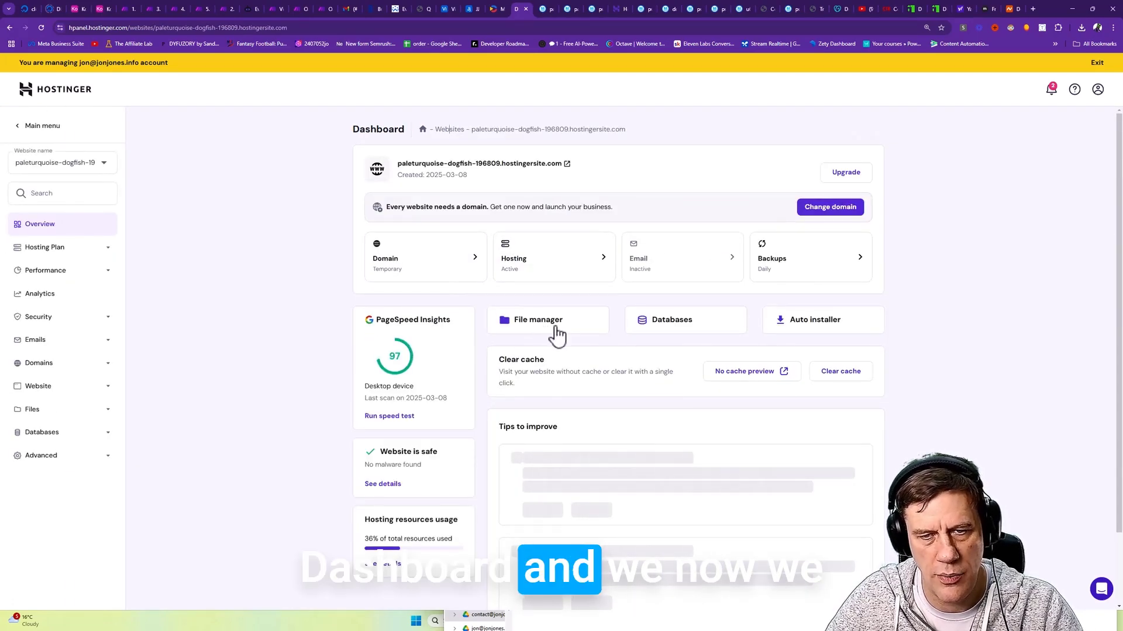
Open the site's MySQL Databases page and start a blank note beside it.
click(665, 326)
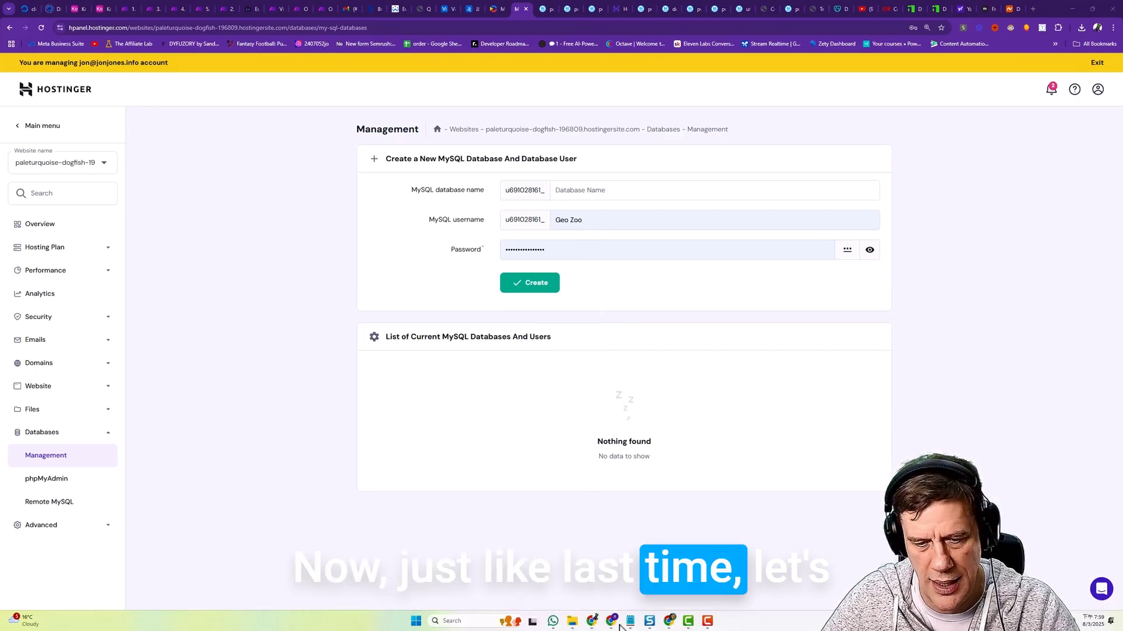
mouse_move(633, 623)
click(802, 589)
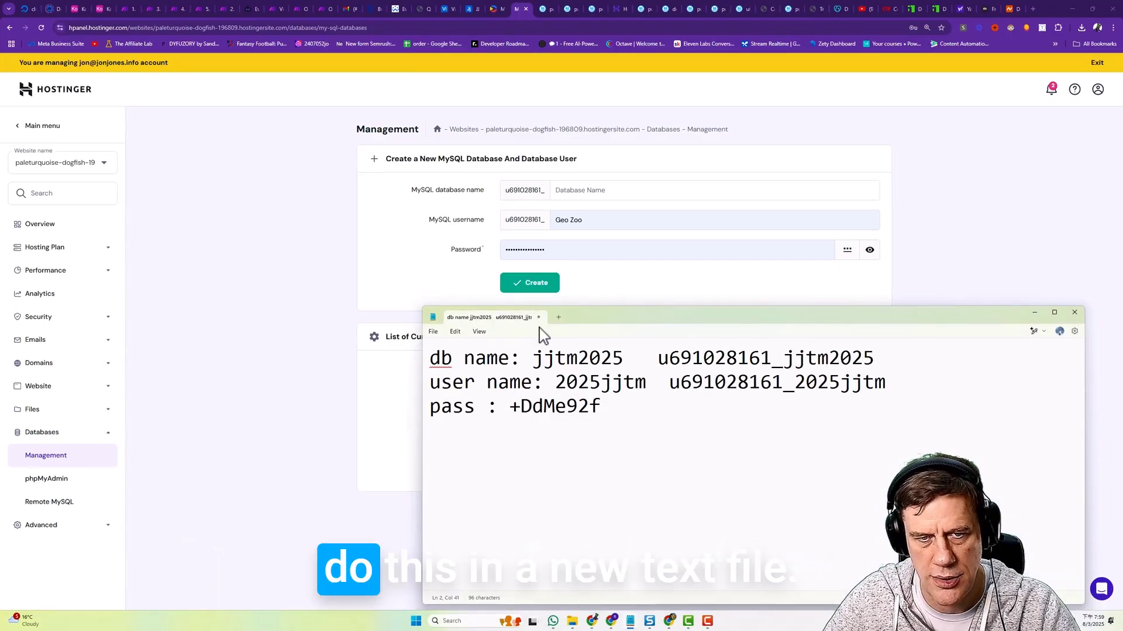
click(559, 318)
drag(676, 326, 822, 398)
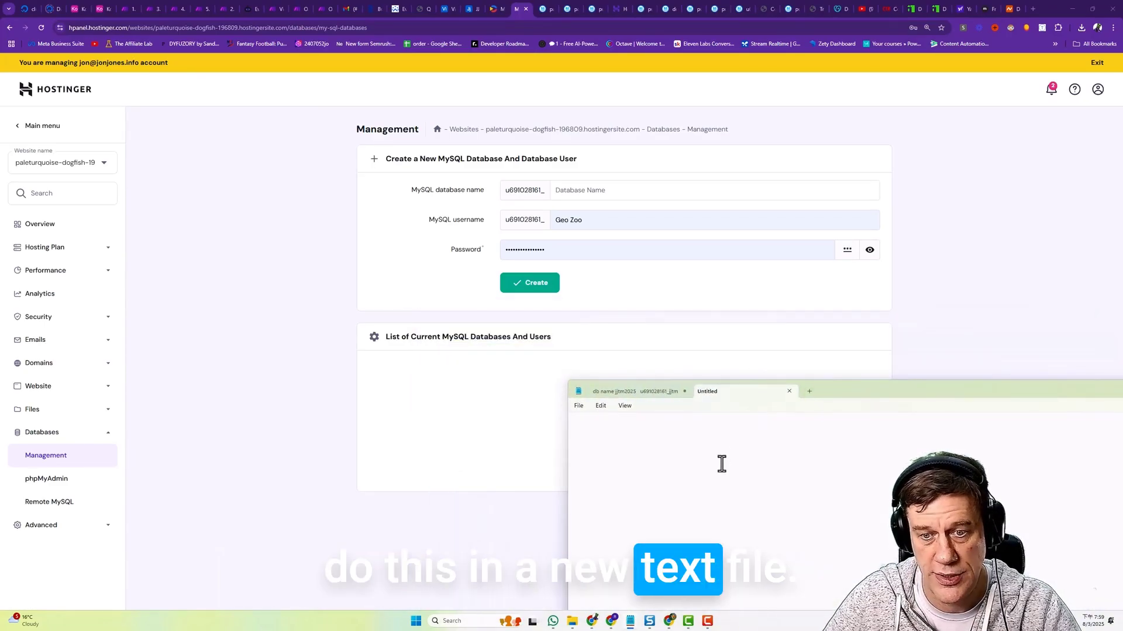
Enter database name sejj2025happy and record it with username happysejj2025 in the note.
click(591, 191)
text(sejj2025happy)
key(ctrl+a)
key(ctrl+c)
click(643, 437)
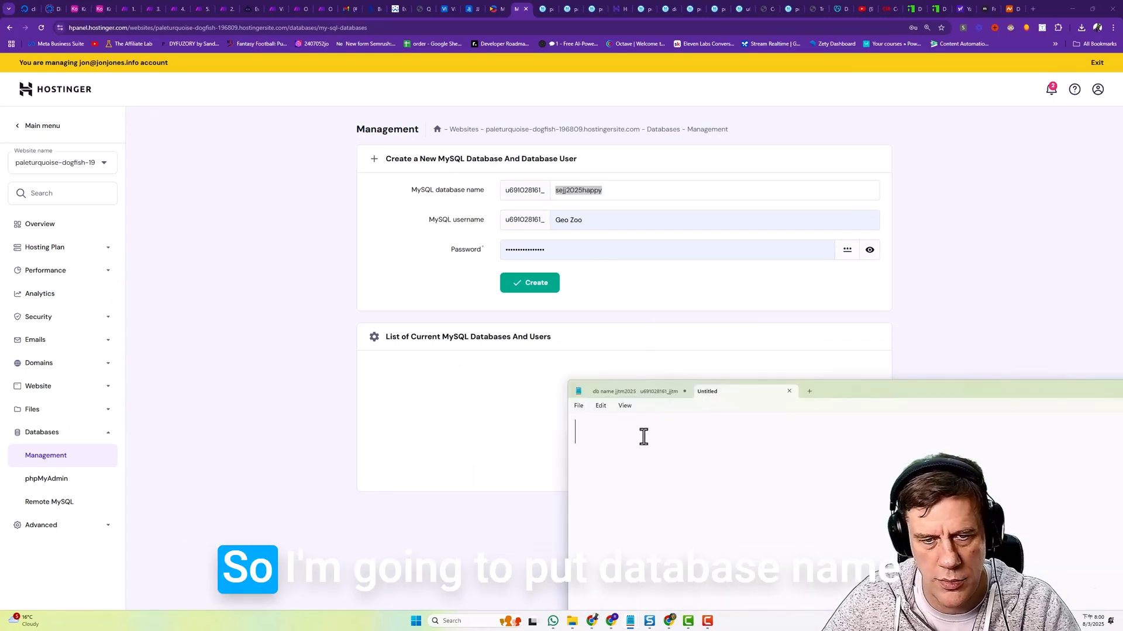
text(dbname:)
key(ctrl+v)
text(username: happysejj2025)
drag(837, 457, 770, 465)
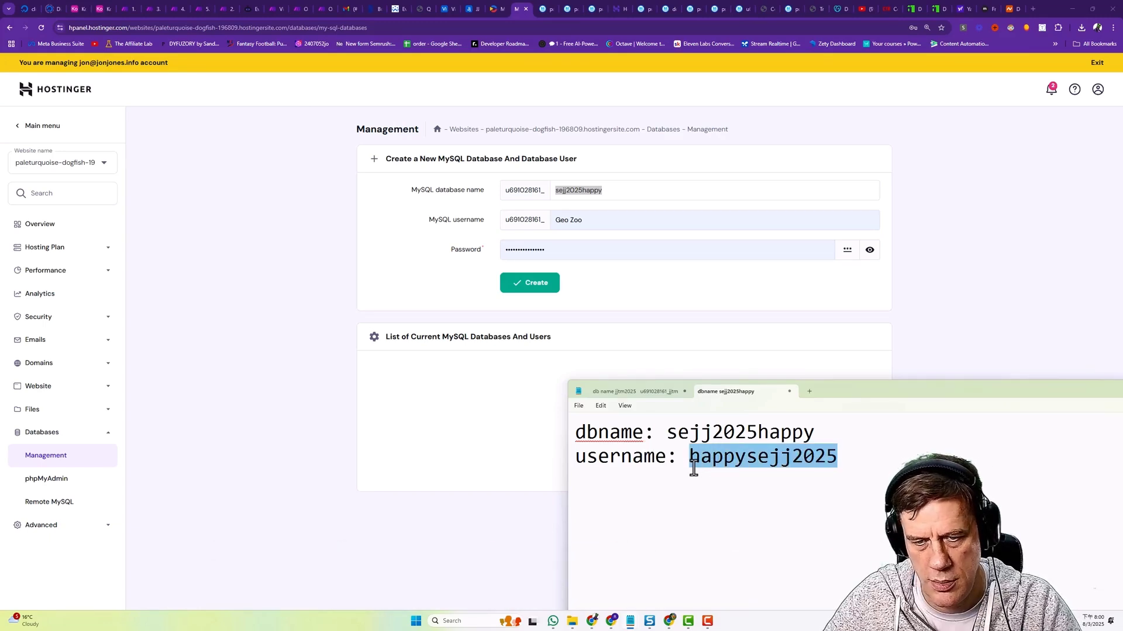
Set the MySQL username to happysejj2025 and generate a random password.
click(600, 225)
key(ctrl+a)
text(happysejj2025)
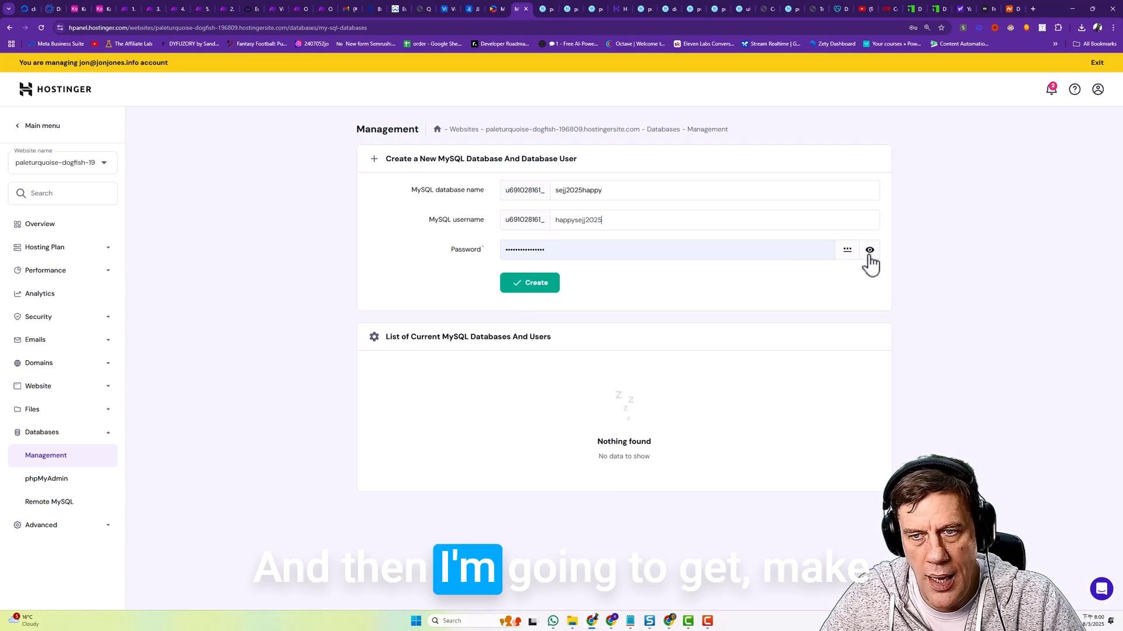
click(847, 250)
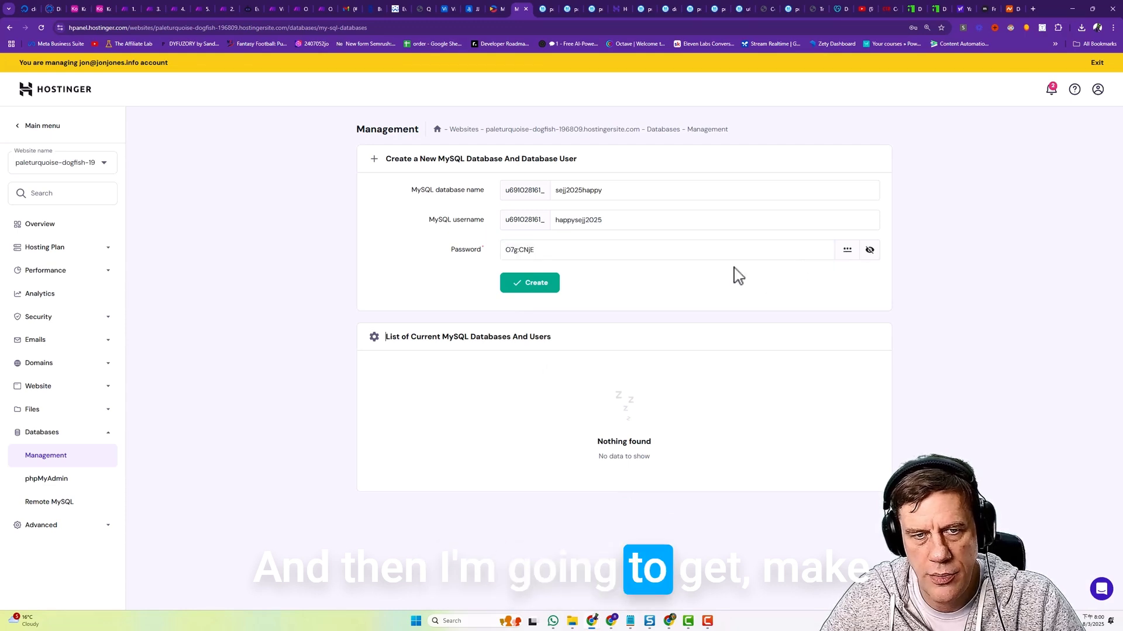
click(846, 252)
click(847, 251)
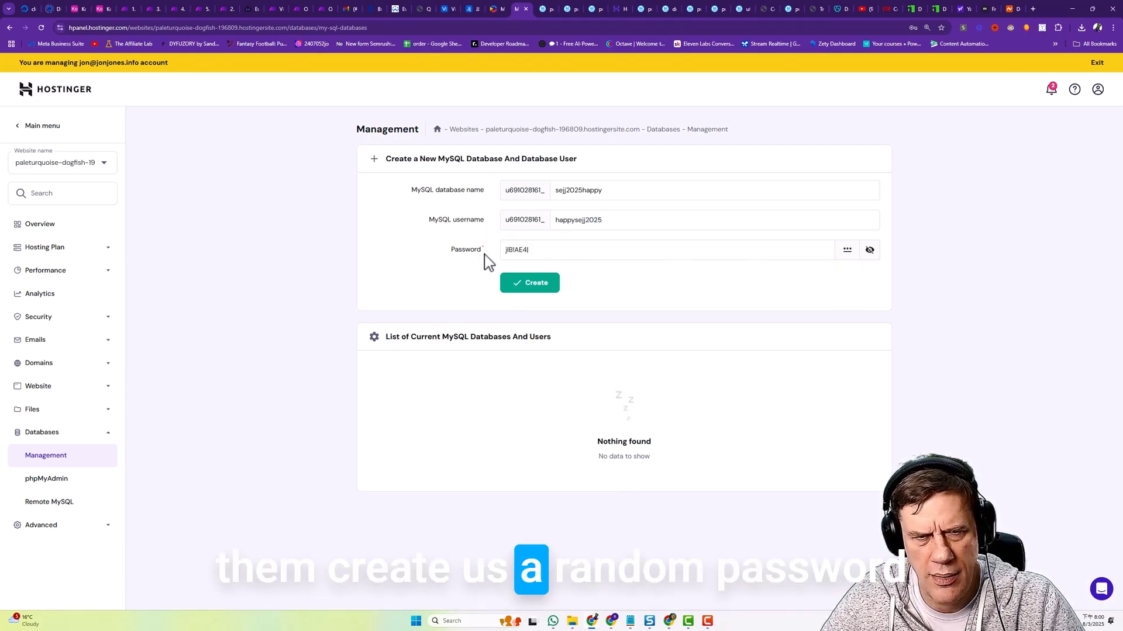
drag(543, 251, 457, 246)
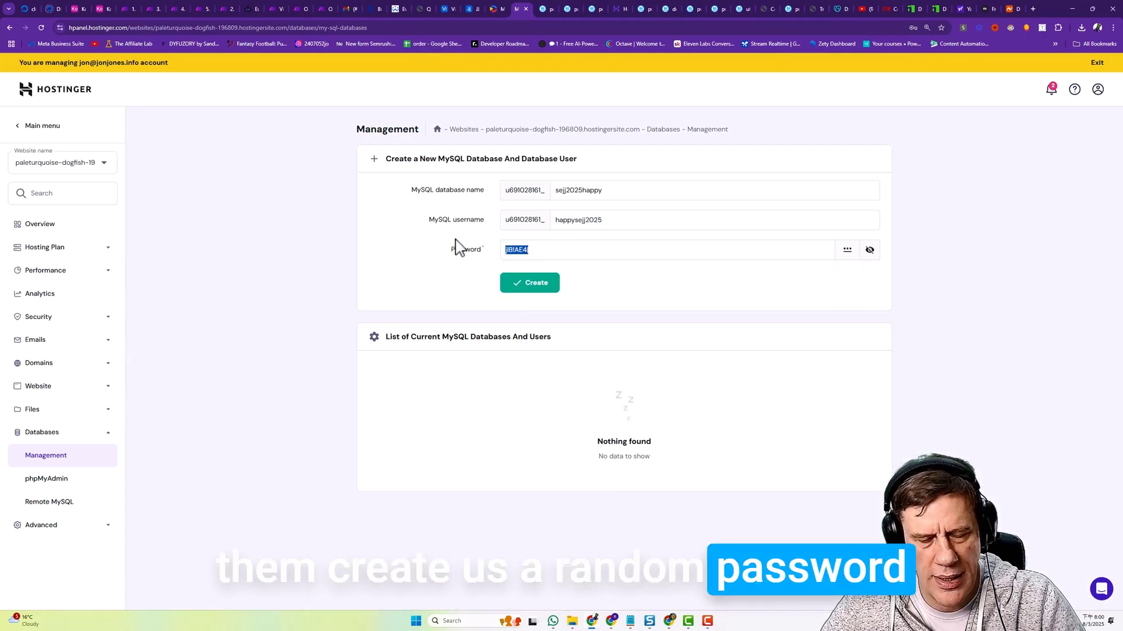
Create the database and user, then bring up the credentials note.
click(532, 285)
mouse_move(667, 627)
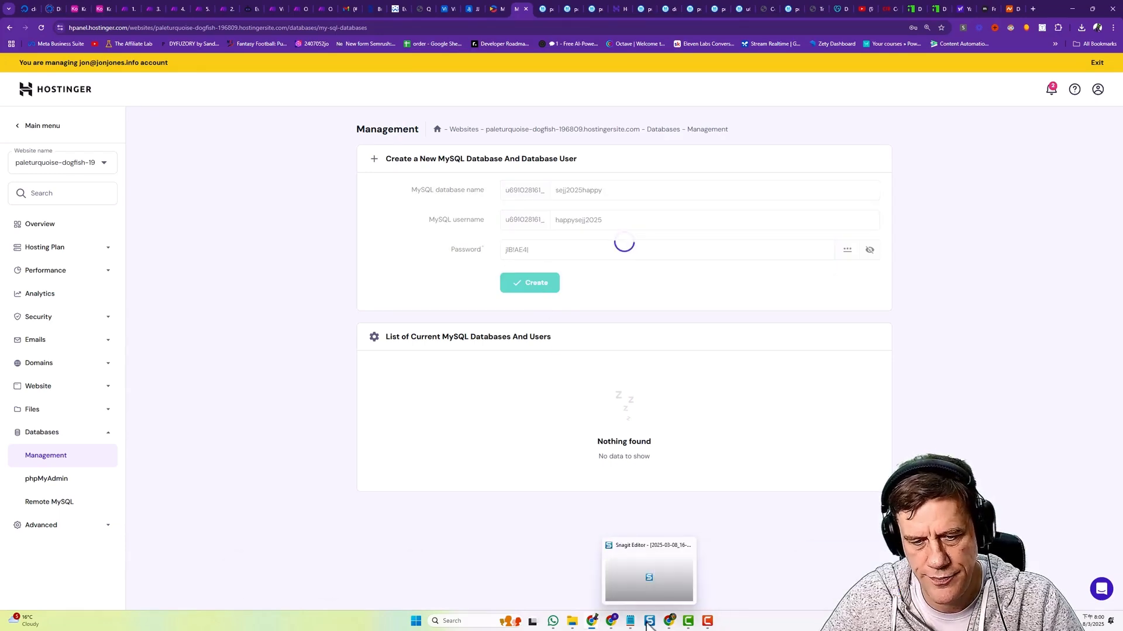
click(760, 568)
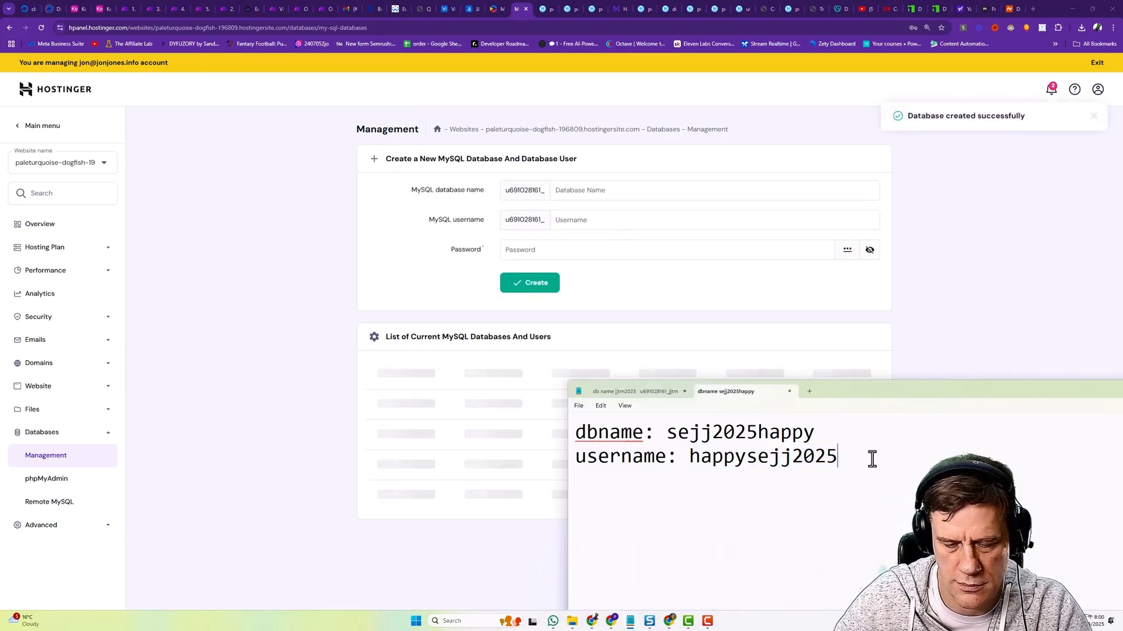
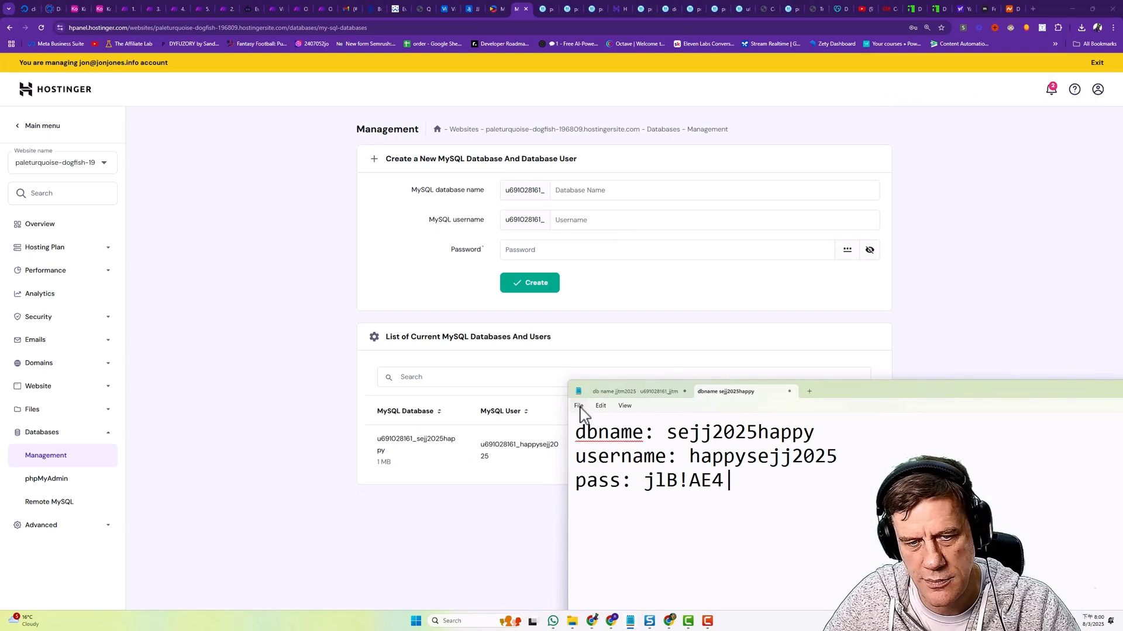
Add a 'pass:' label to the credentials notes and go to hPanel's File Manager.
key(Escape)
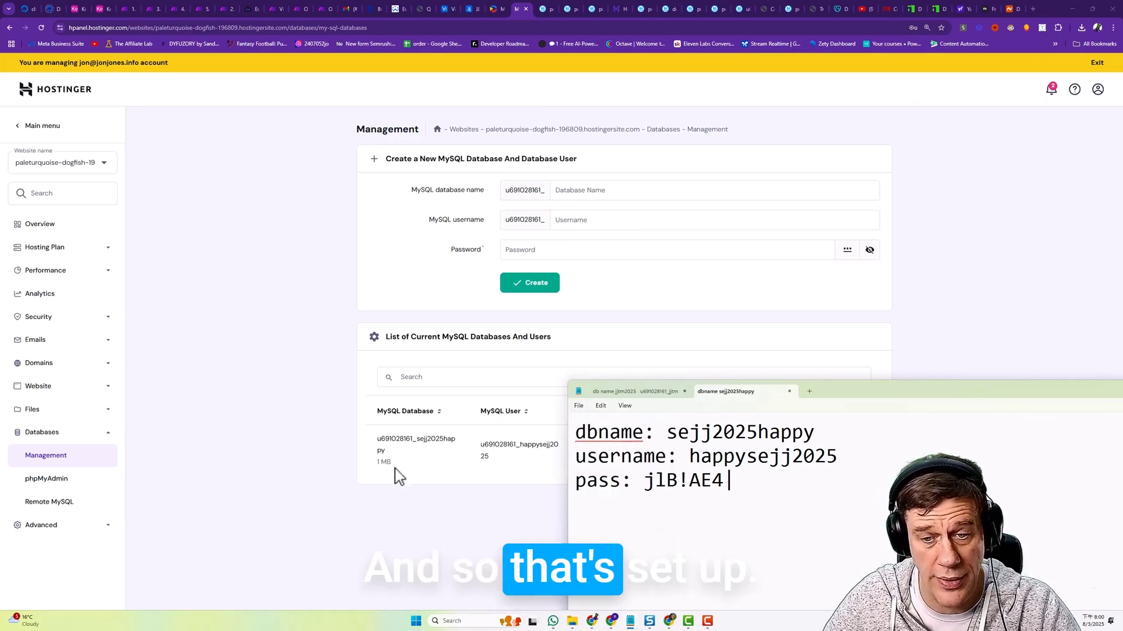
click(41, 410)
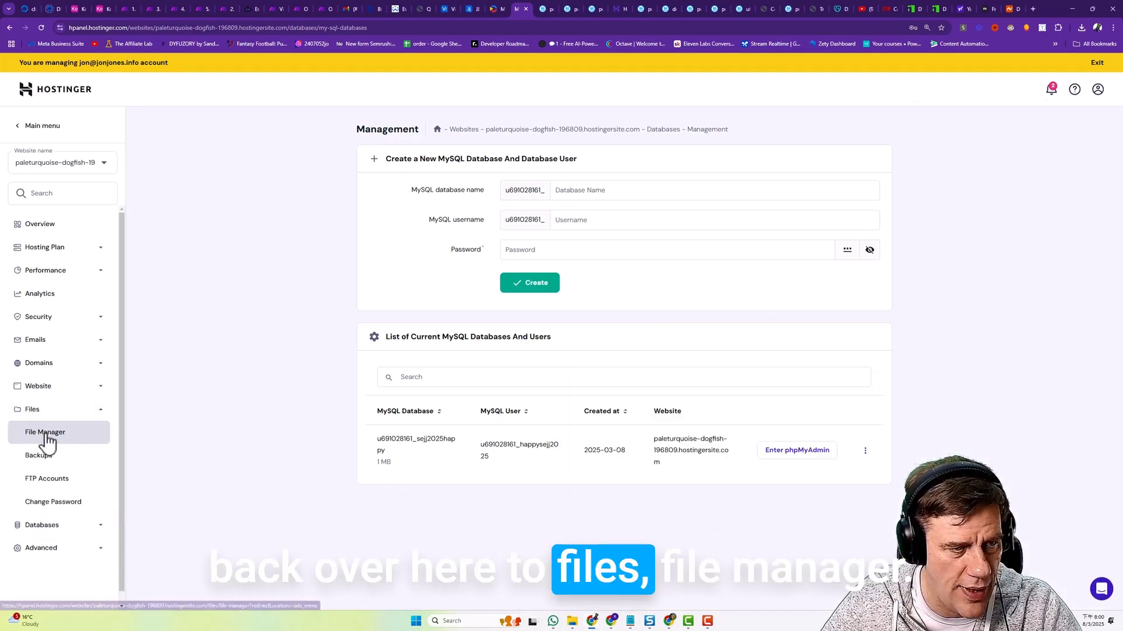
click(45, 434)
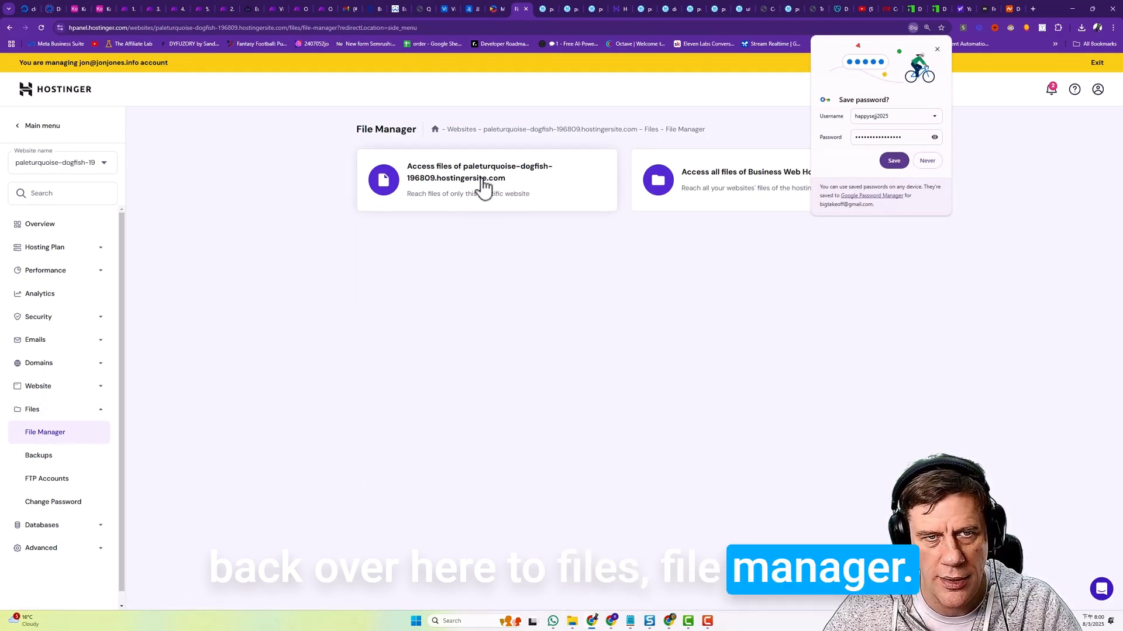
click(938, 48)
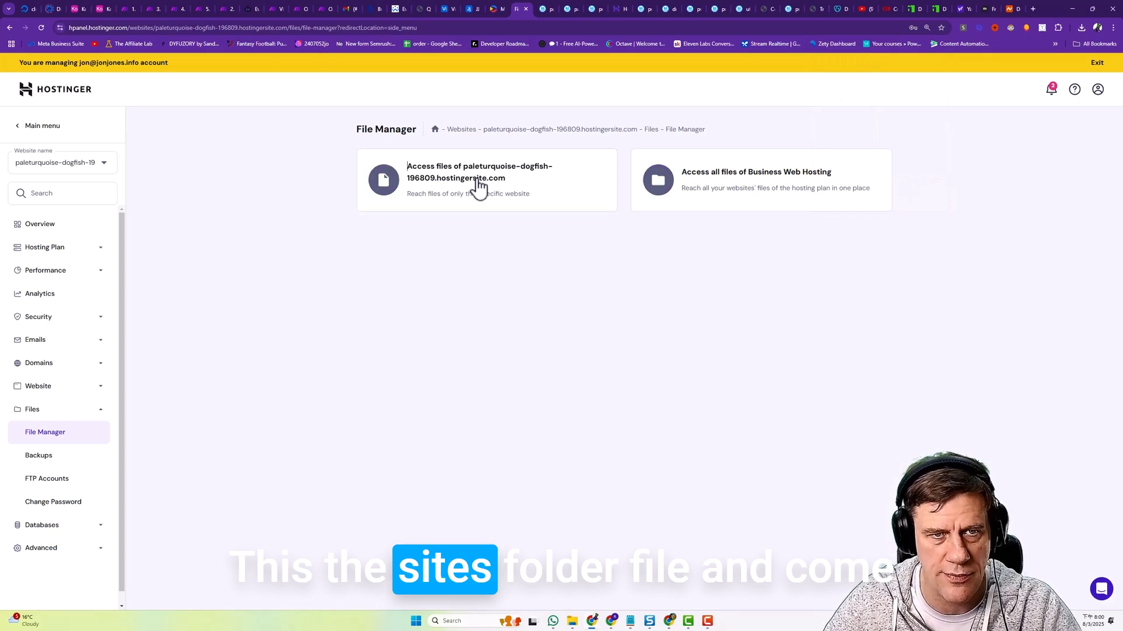
Open this site's wp-config.php in the editor, select the DB_NAME value, then return to File Manager.
click(479, 186)
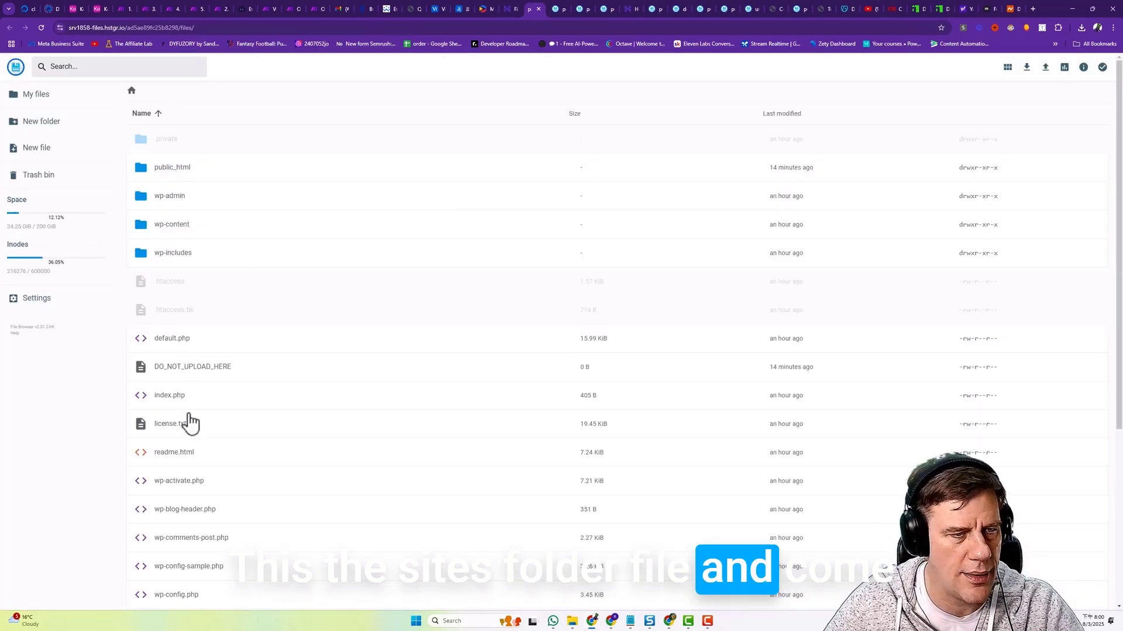
scroll(173, 467, down, 2)
right_click(178, 508)
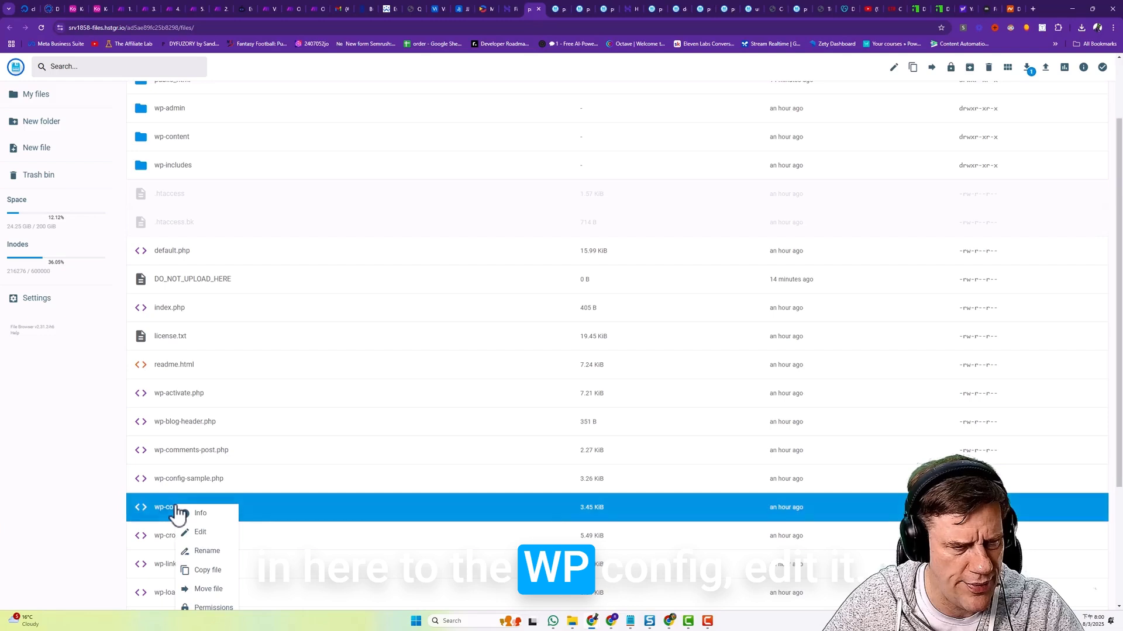
click(200, 532)
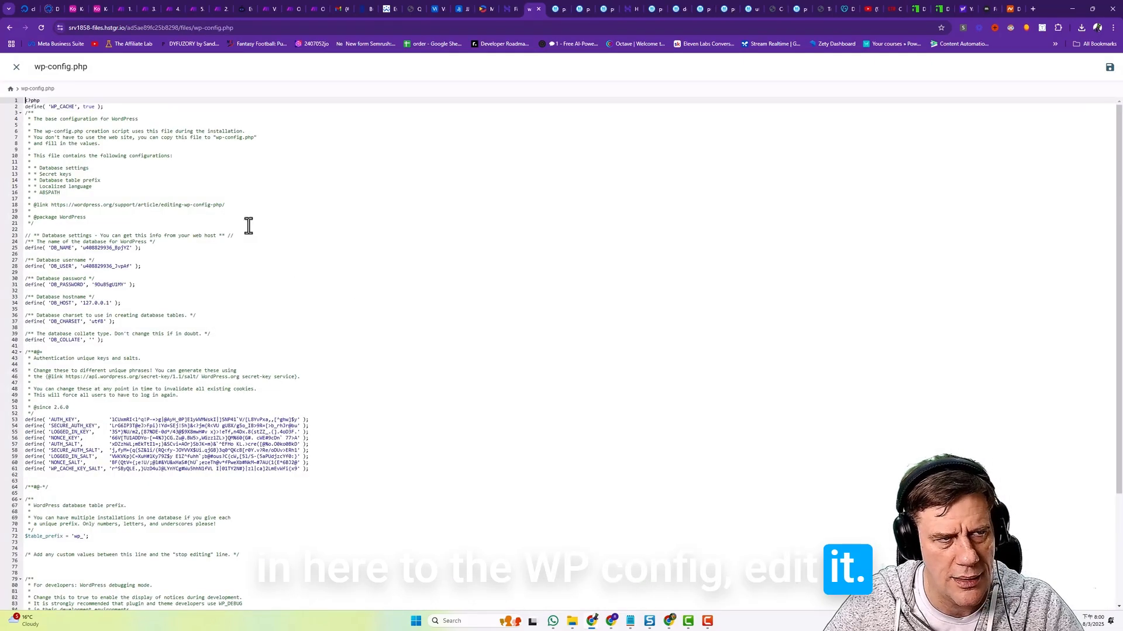
drag(83, 248, 129, 249)
mouse_move(629, 621)
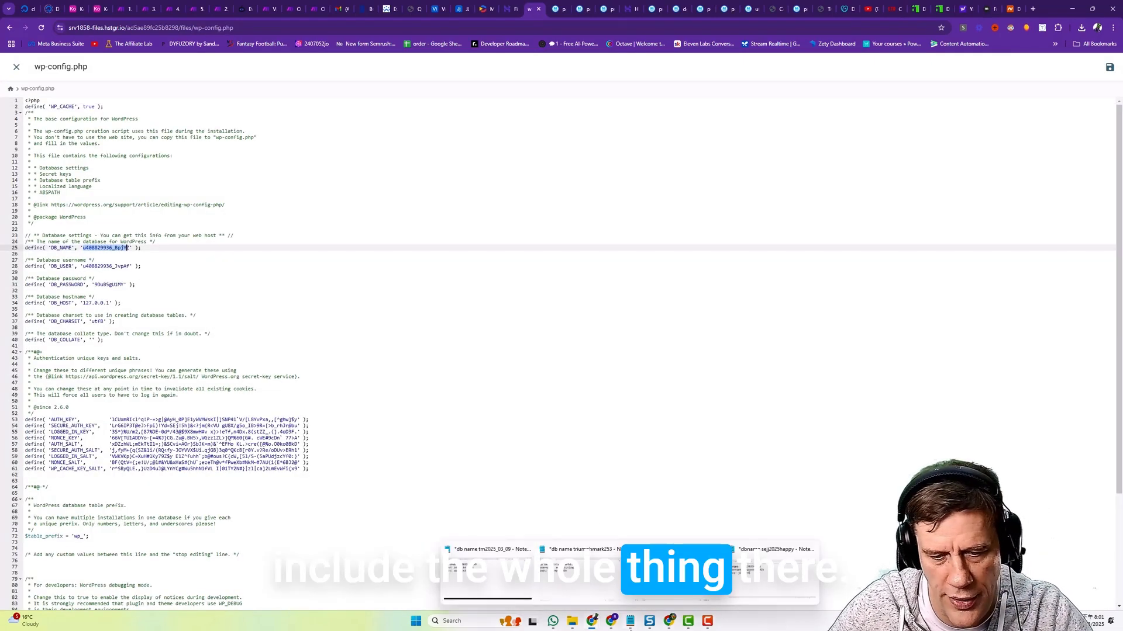
click(769, 595)
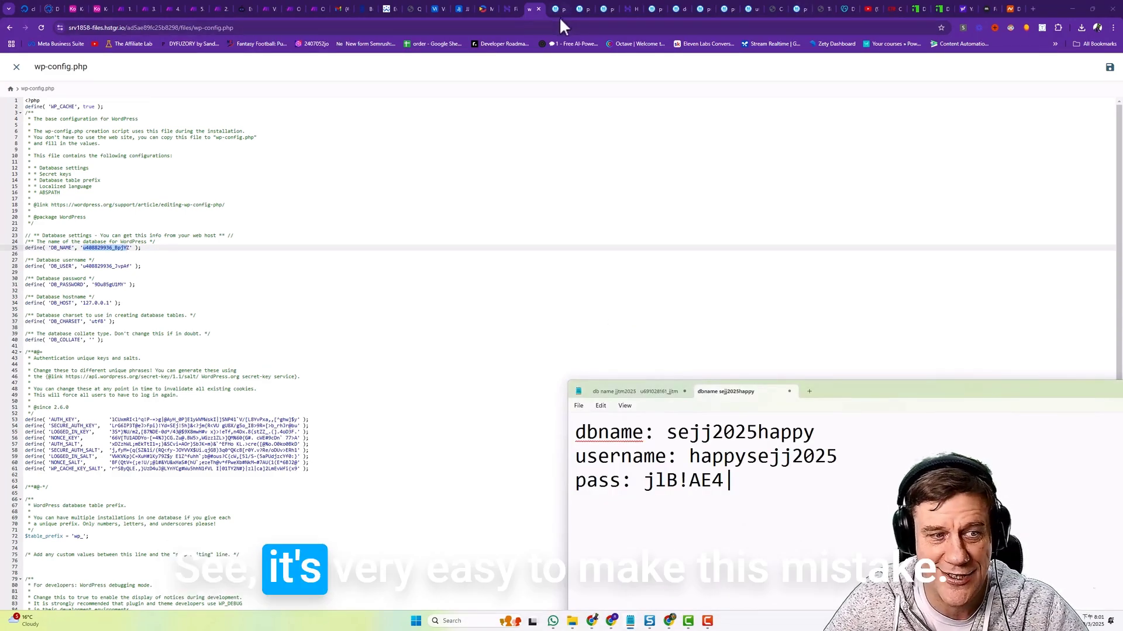
click(506, 9)
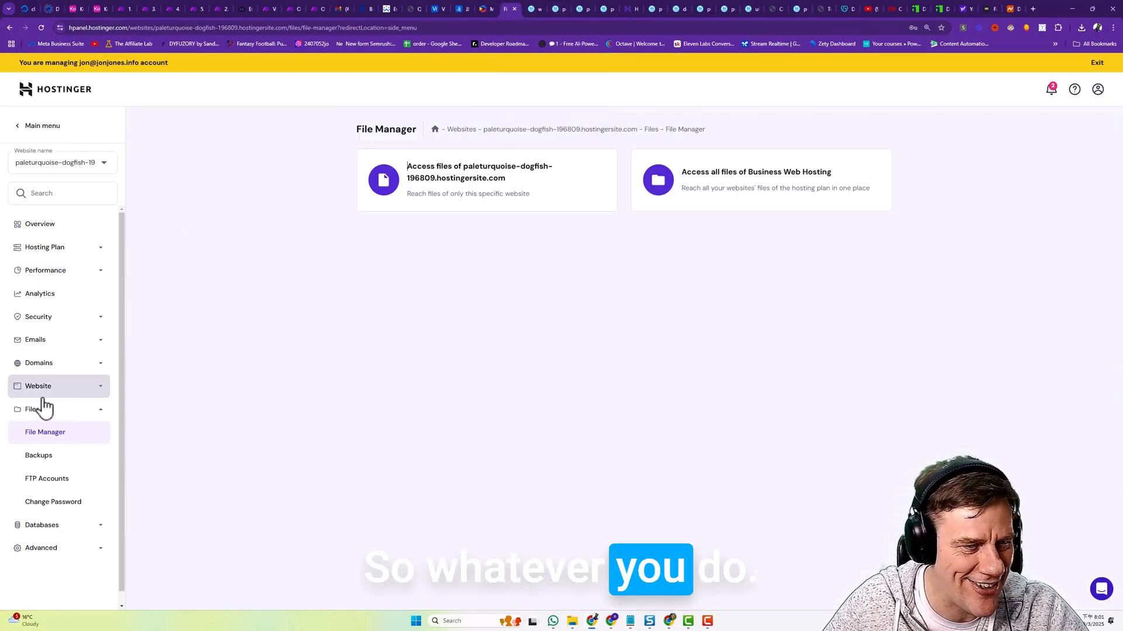
Copy the full prefixed database name from MySQL management over the short name in the notes.
click(54, 527)
click(62, 459)
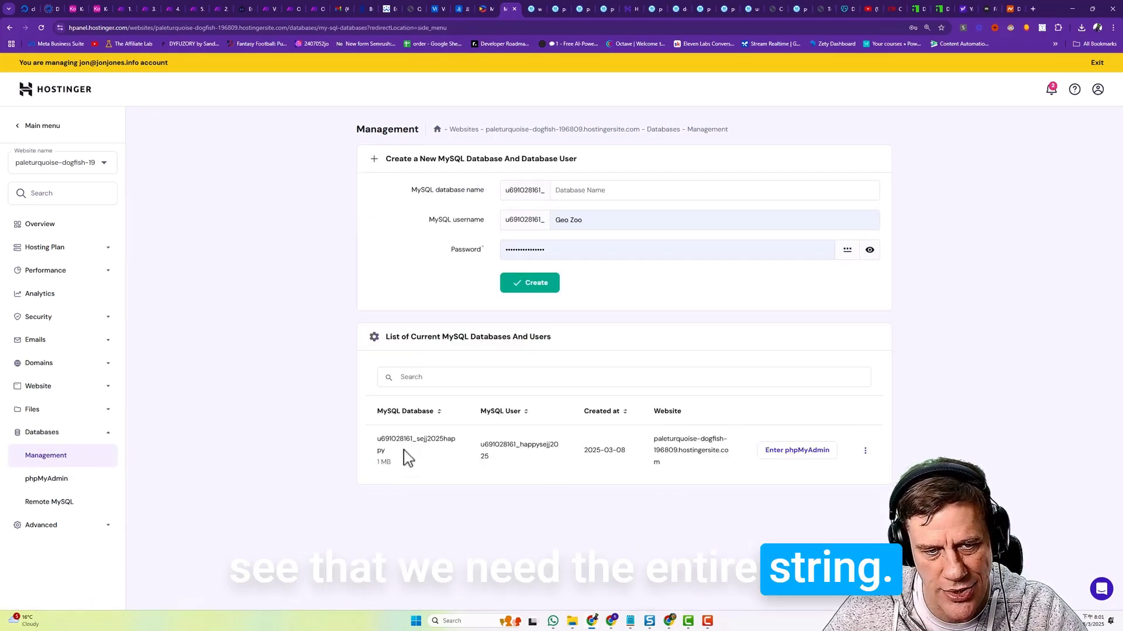
drag(379, 447, 426, 456)
key(ctrl+c)
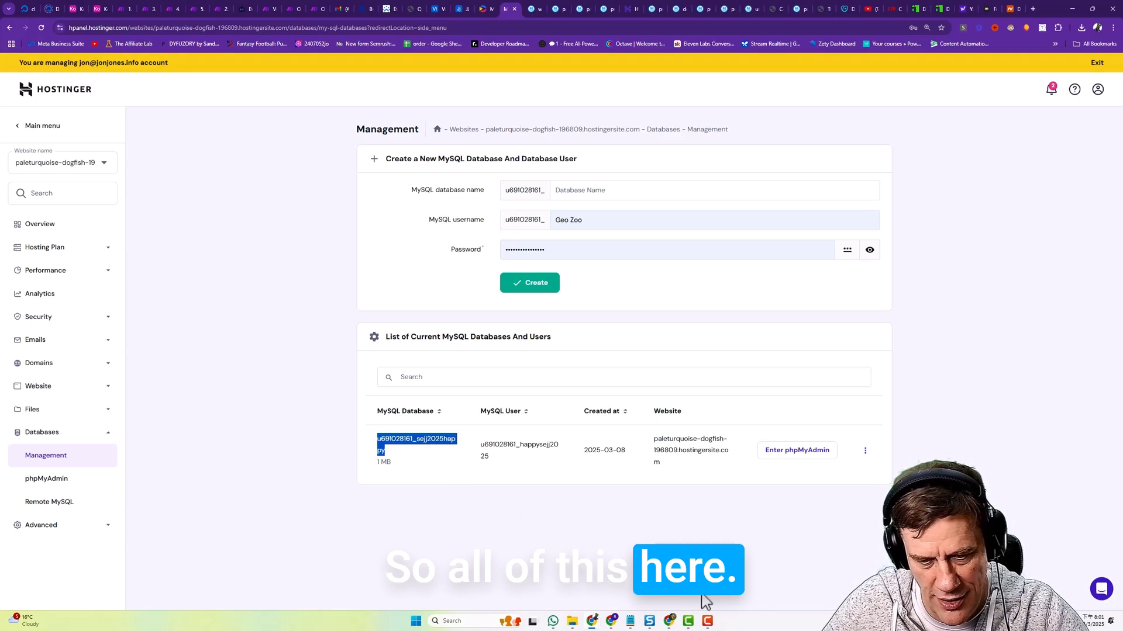
mouse_move(651, 623)
click(758, 585)
drag(668, 432, 814, 431)
key(ctrl+v)
Replace the short username in the notes with the full prefixed user, then copy the full database name.
drag(480, 444, 507, 470)
mouse_move(630, 621)
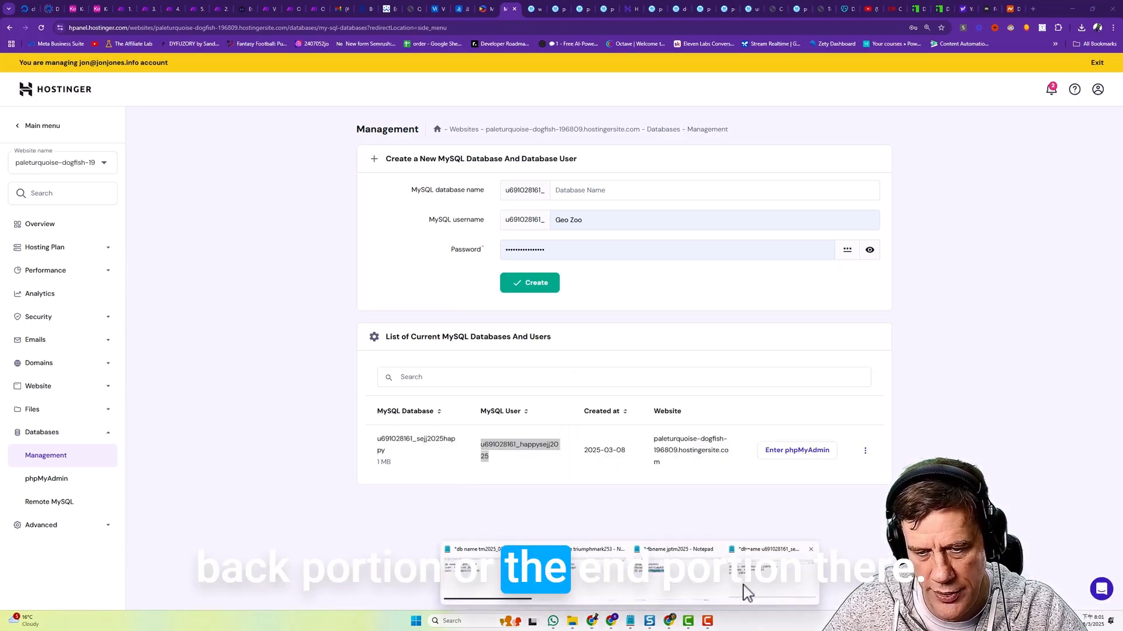
click(754, 559)
drag(772, 454, 840, 452)
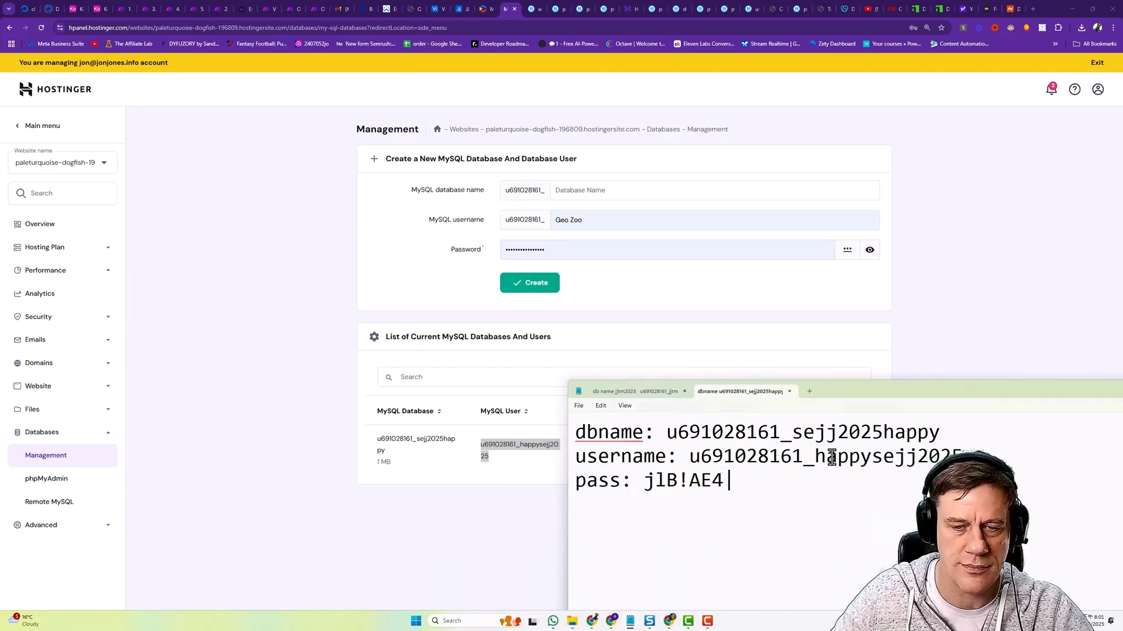
drag(668, 433, 780, 426)
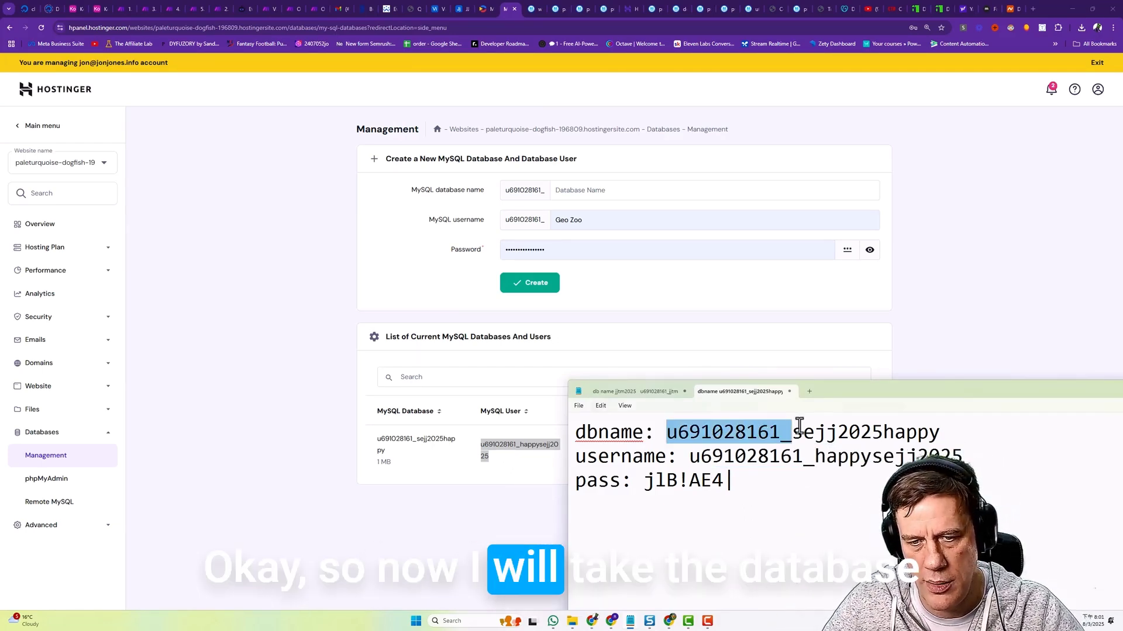
drag(916, 420, 940, 422)
key(ctrl+c)
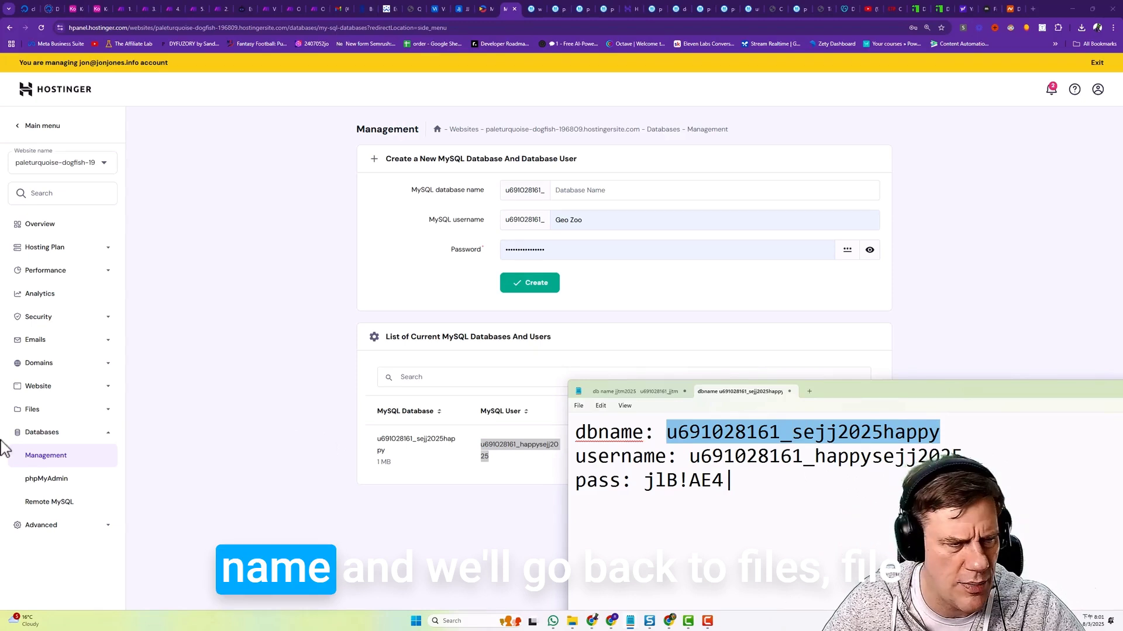
click(40, 416)
click(50, 433)
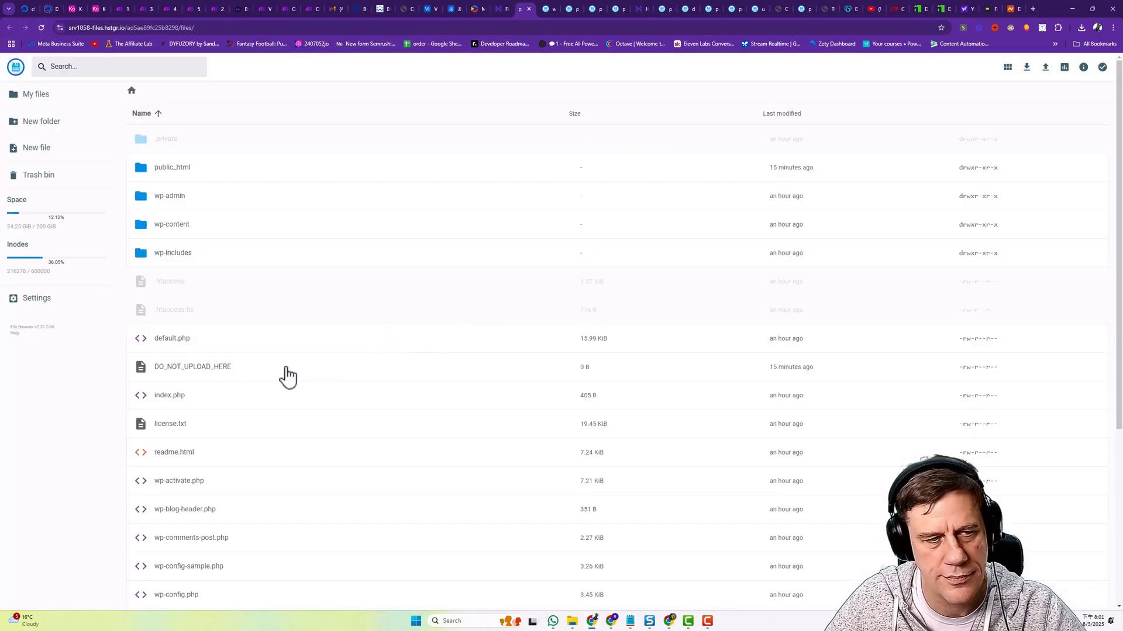
Open wp-config.php for editing and paste the full sejj2025happy database name into DB_NAME on line 25.
scroll(178, 485, down, 2)
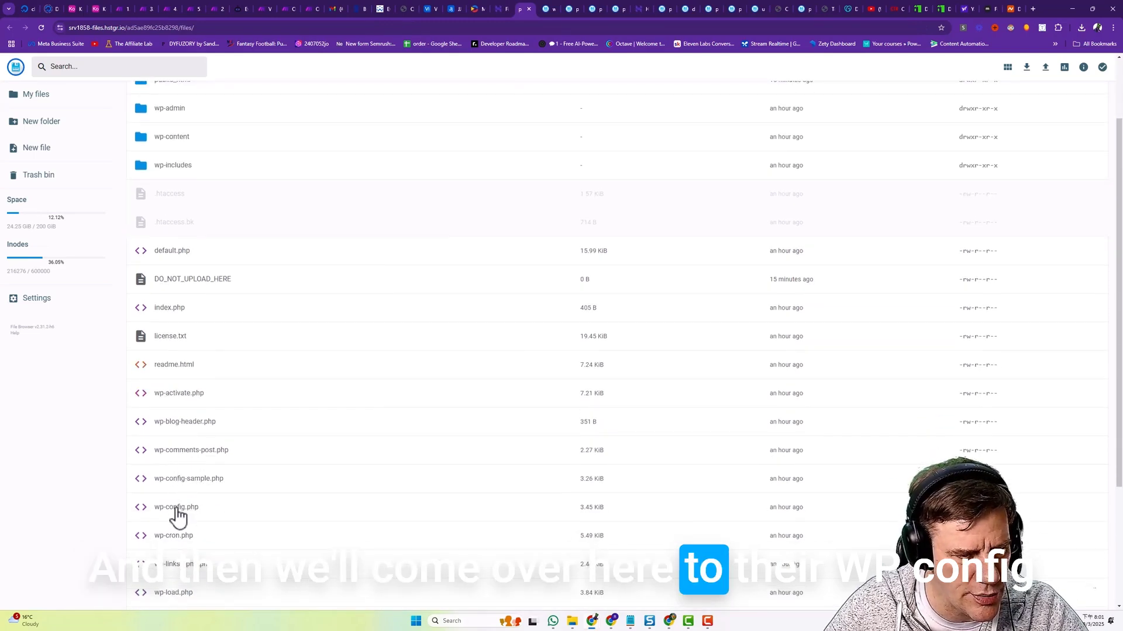
right_click(179, 515)
click(208, 543)
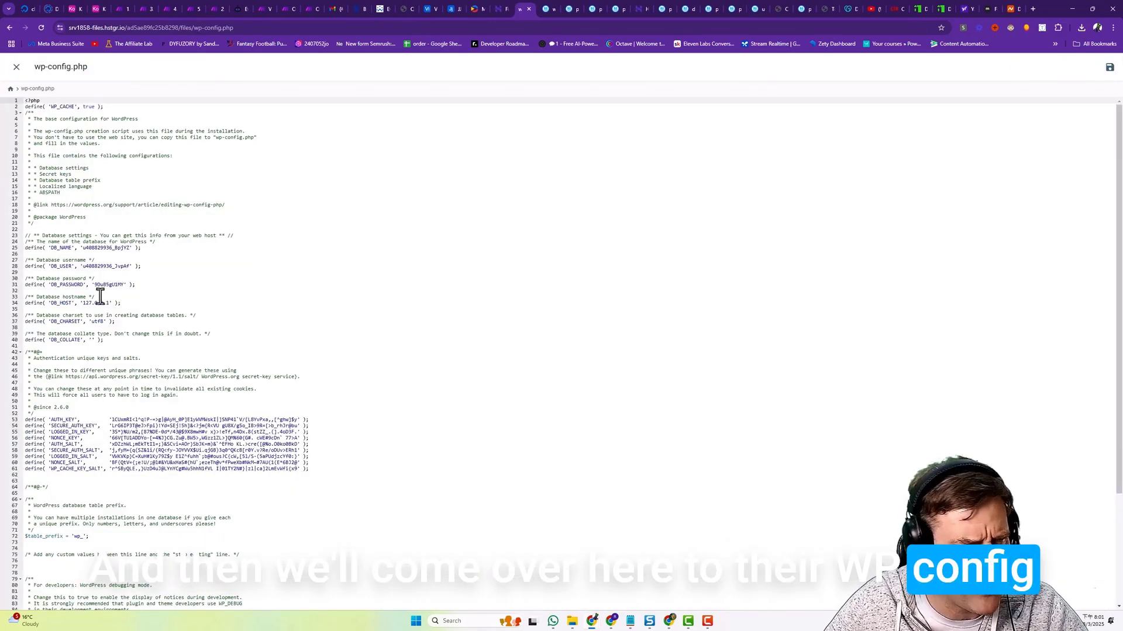
drag(83, 249, 129, 251)
key(ctrl+v)
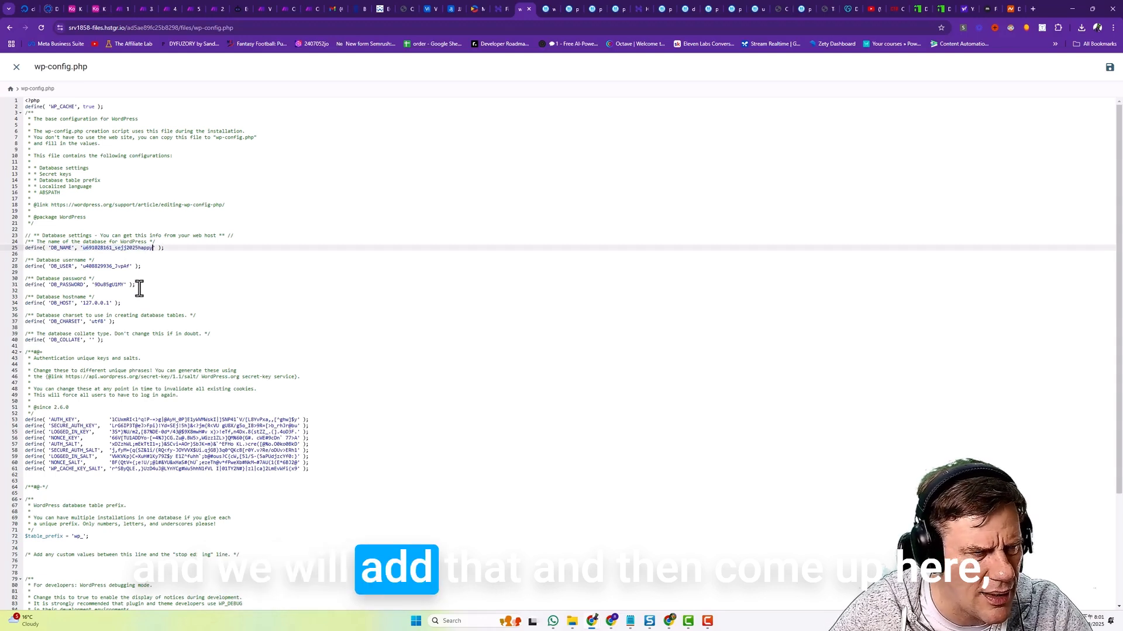
Update DB_USER on line 28 with the full happysejj2025 user, then select the new password in the notes.
click(630, 621)
drag(692, 456, 707, 459)
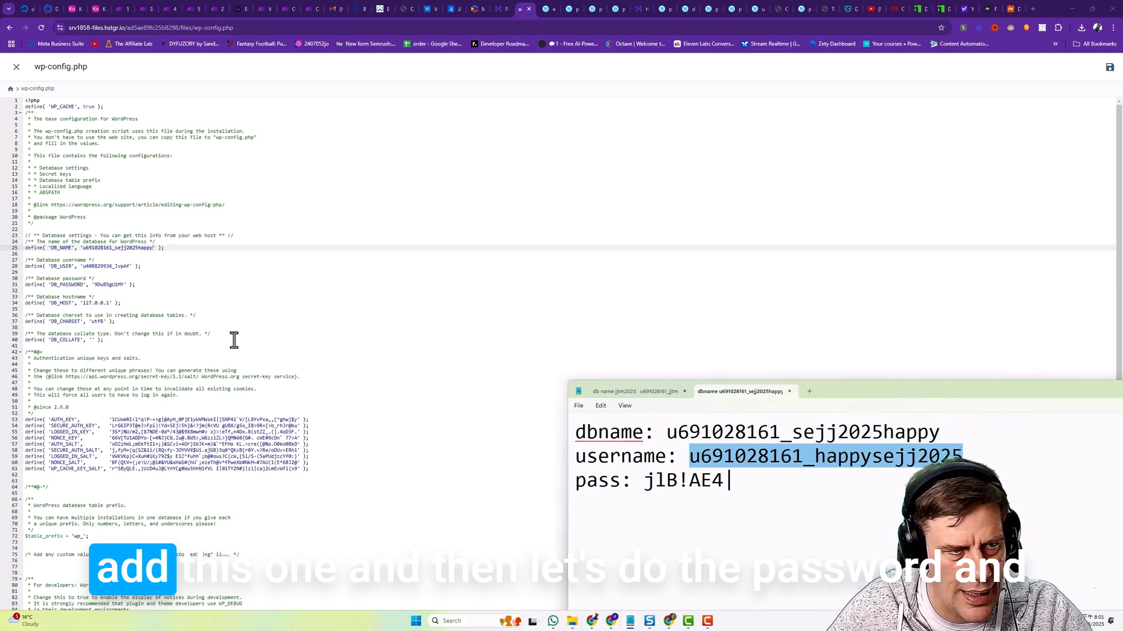
drag(83, 267, 130, 266)
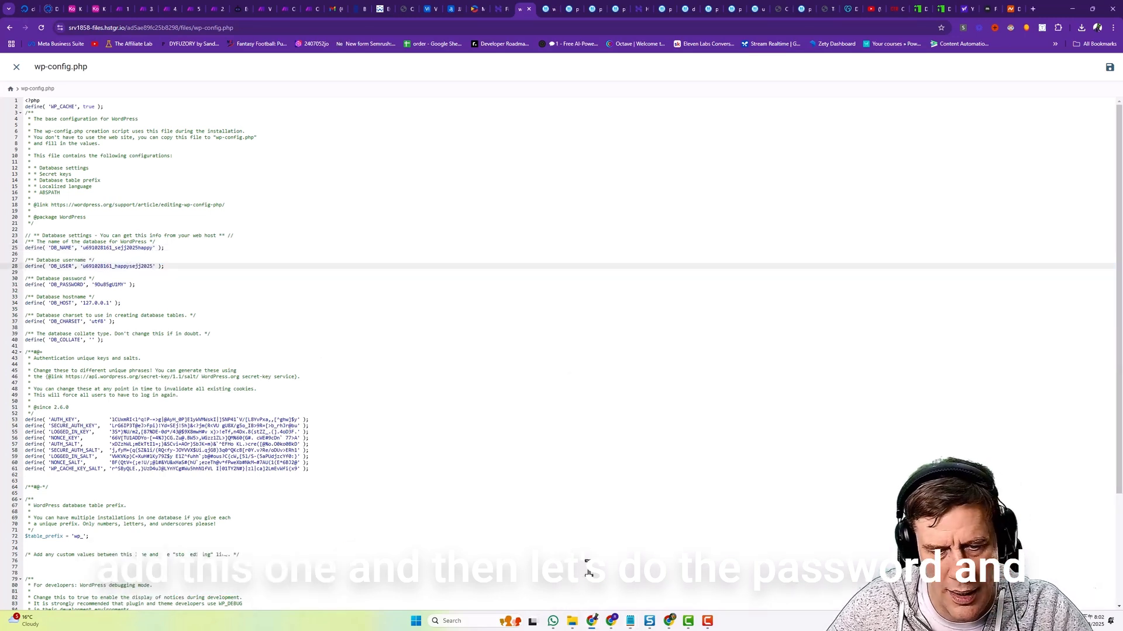
click(683, 602)
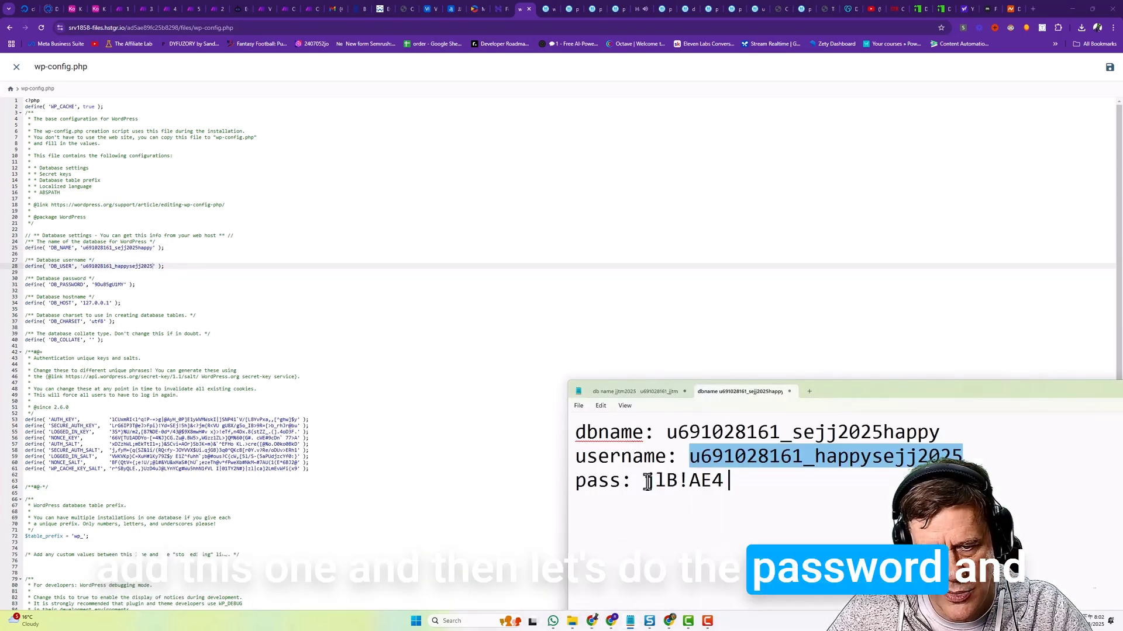
drag(645, 482, 738, 480)
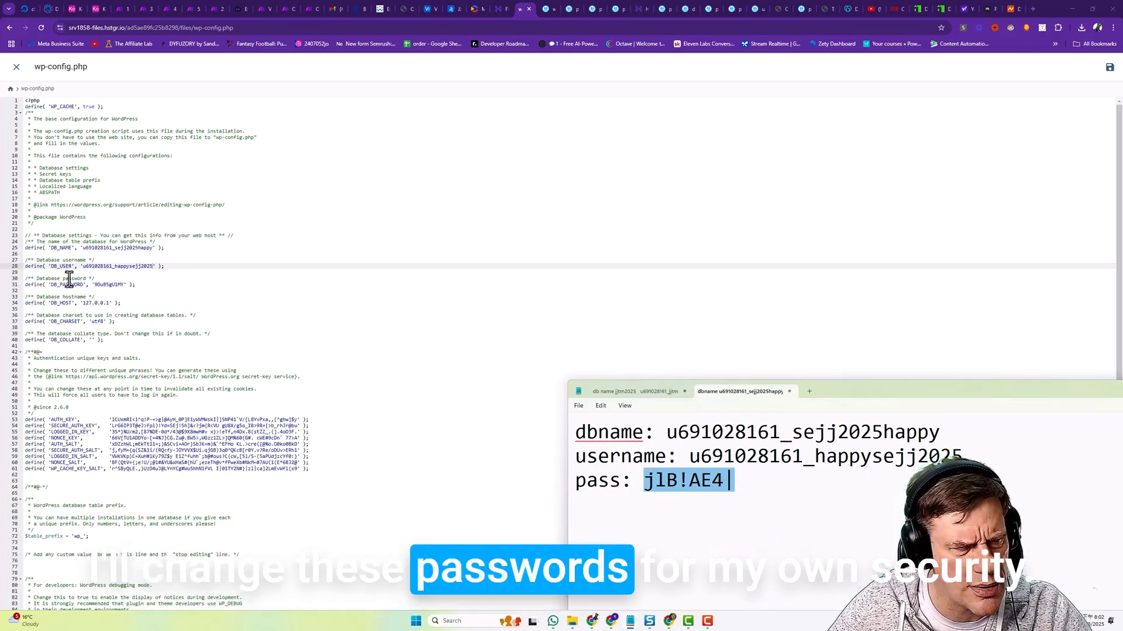
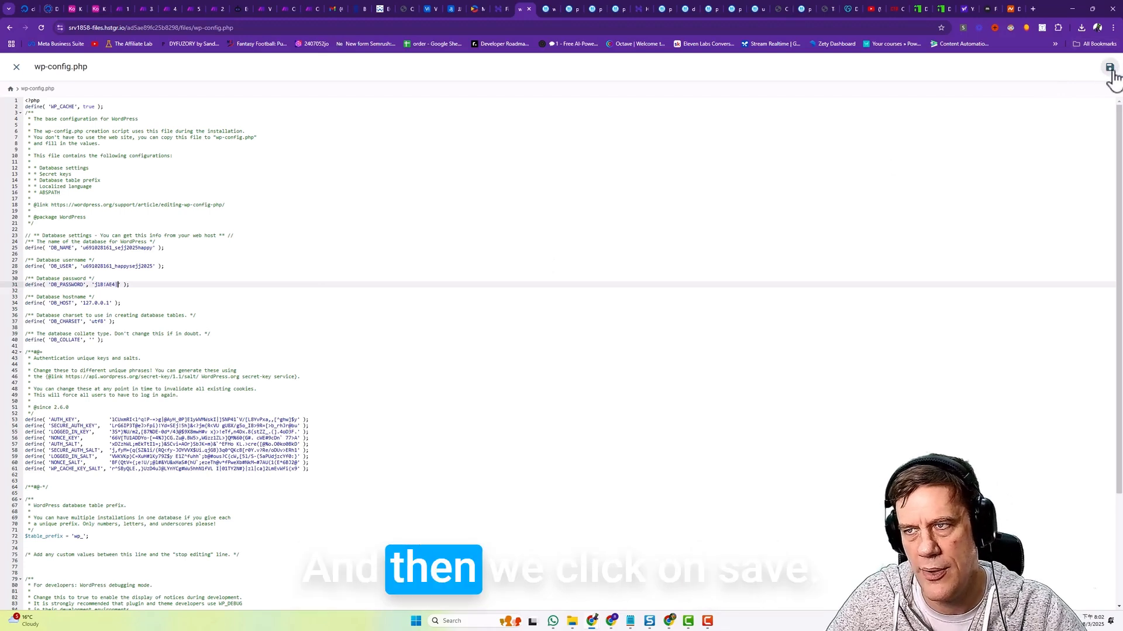
Save wp-config.php, return to the site's hPanel dashboard, and switch to GoDaddy's shawneppe.com page.
click(1110, 68)
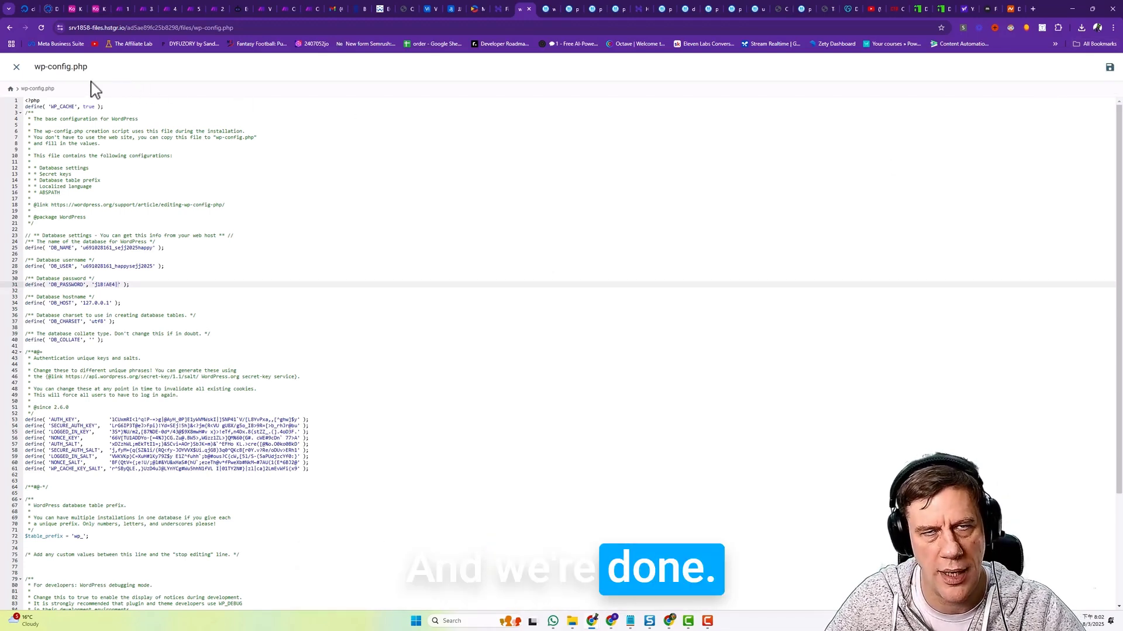
click(498, 8)
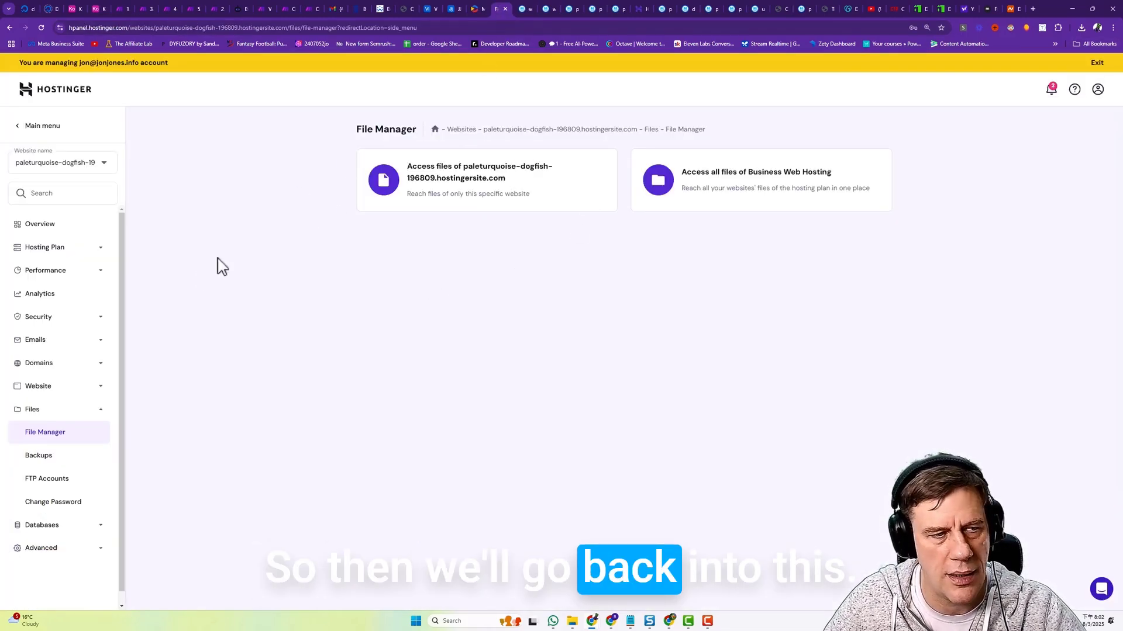
click(459, 129)
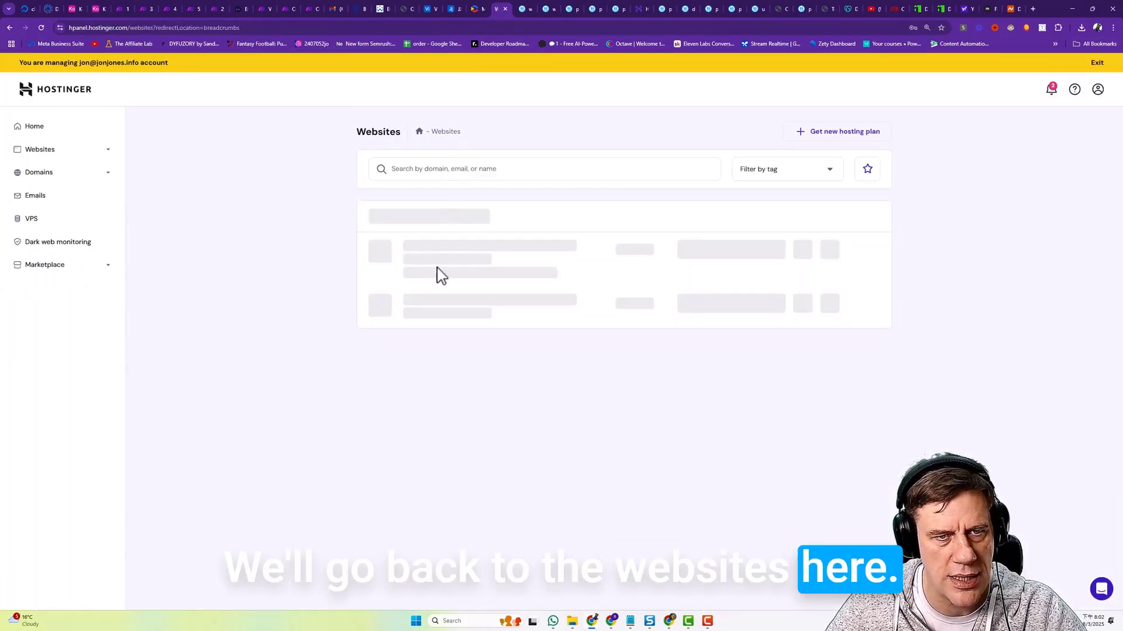
click(803, 263)
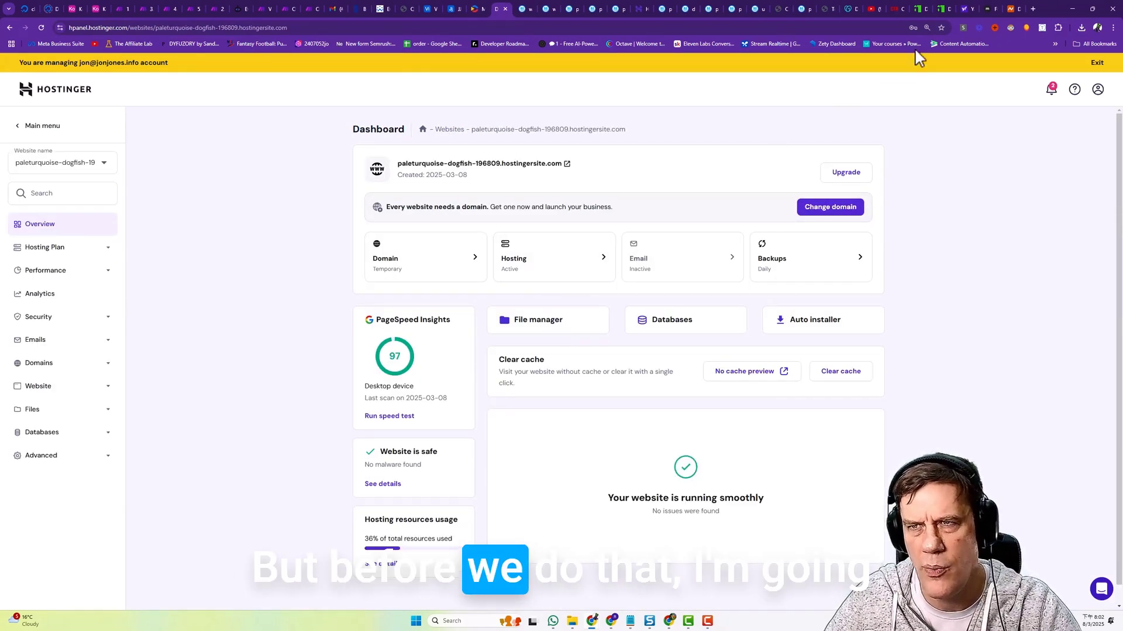
click(846, 8)
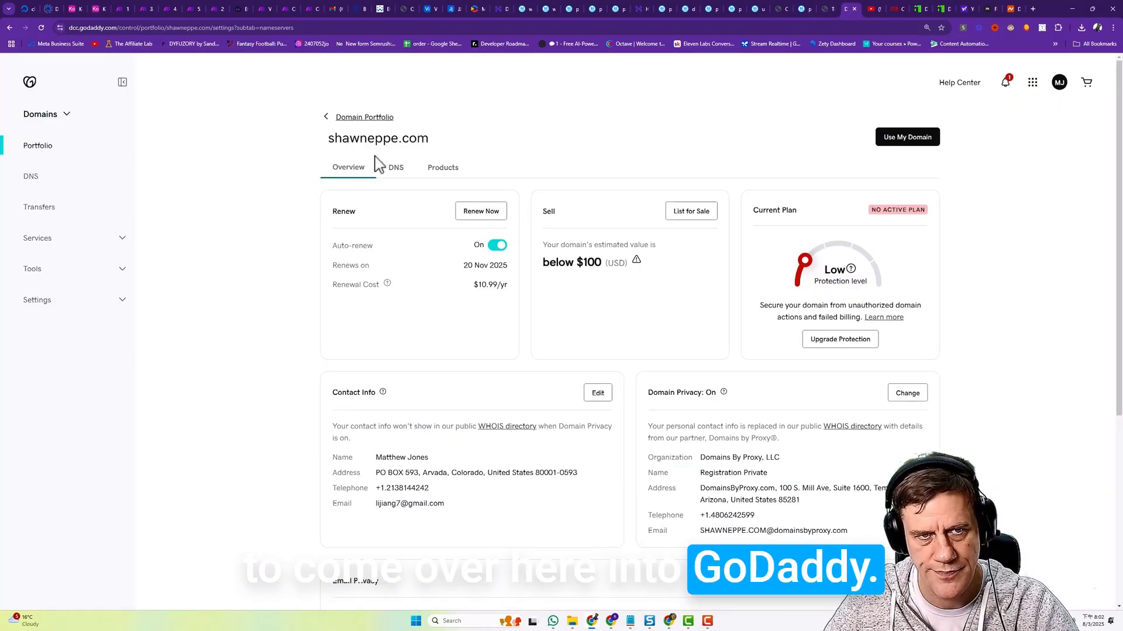
Switch shawneppe.com to custom nameservers in GoDaddy's DNS settings, then start a new search tab.
drag(321, 146, 451, 143)
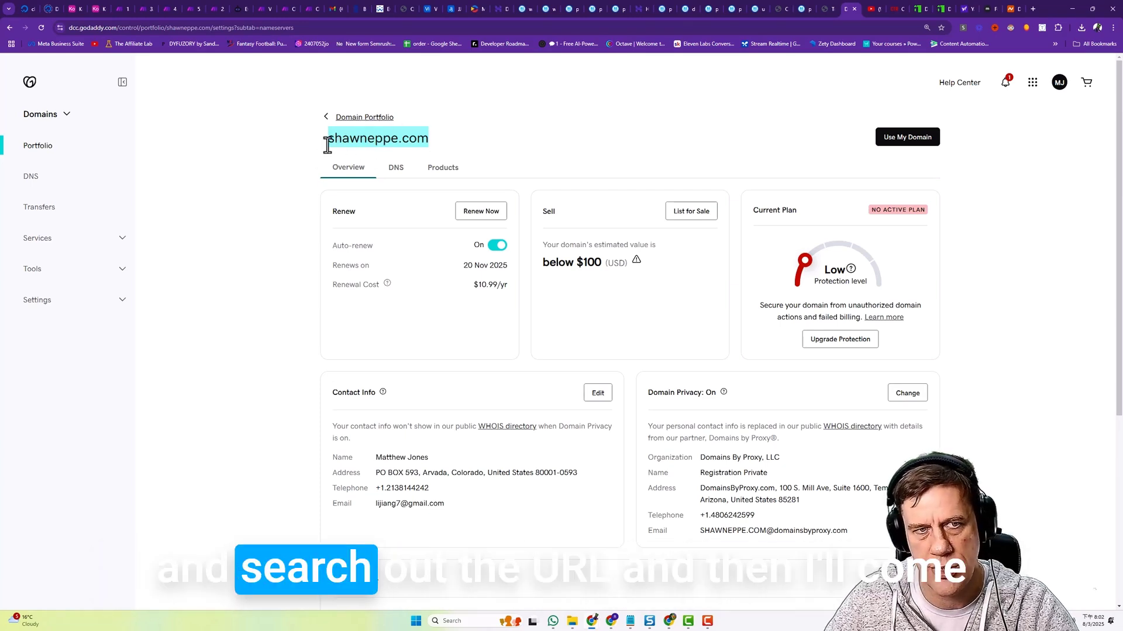
click(397, 176)
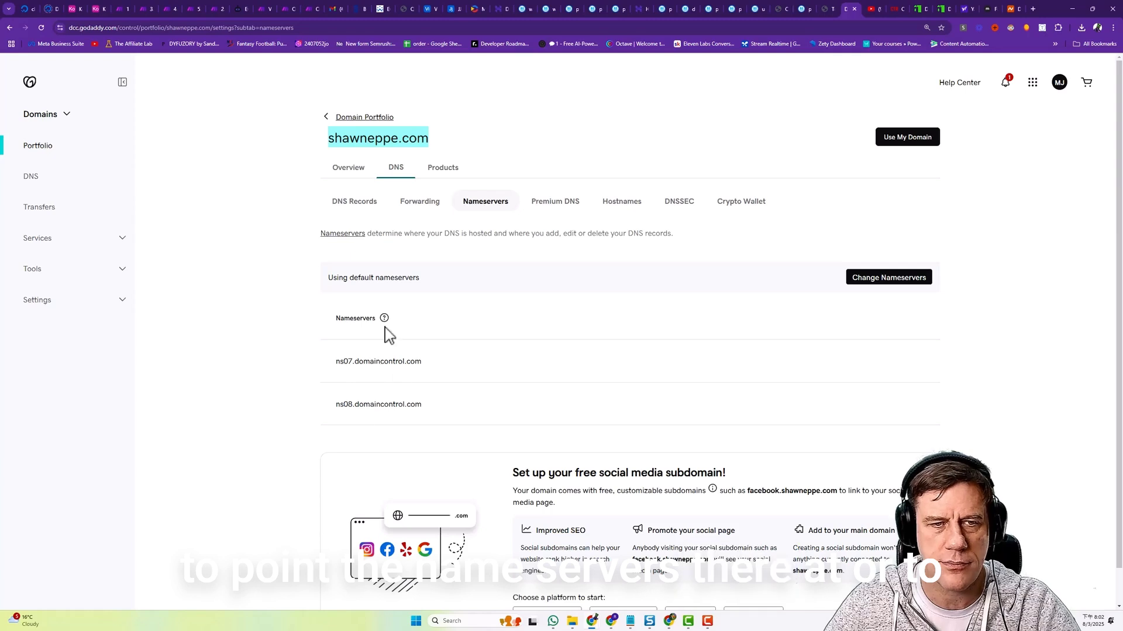
click(881, 280)
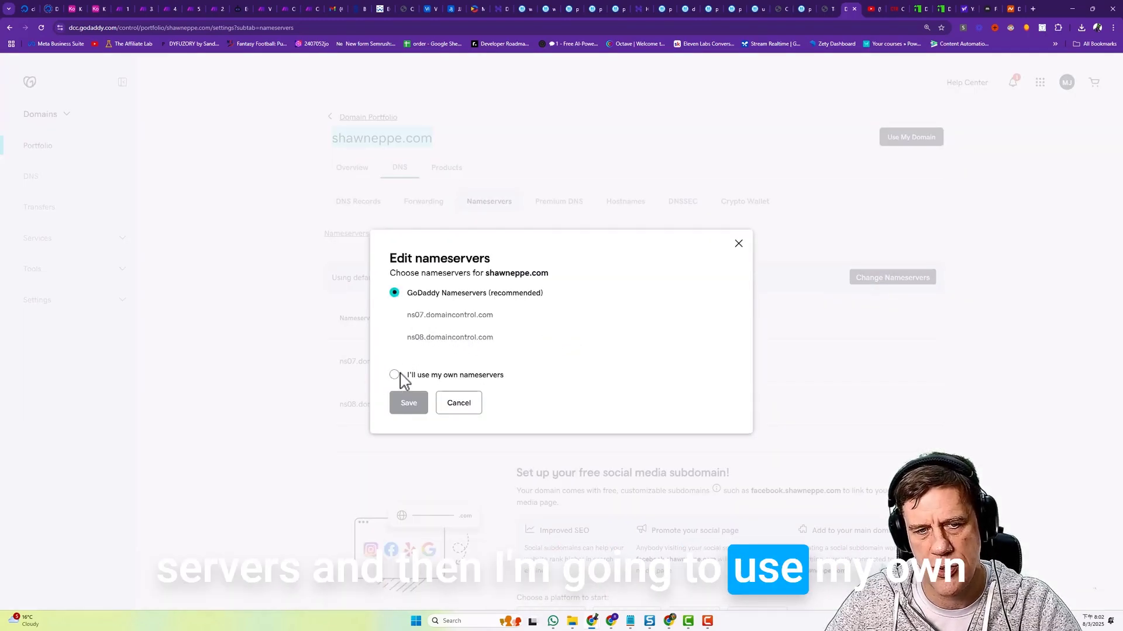
click(395, 376)
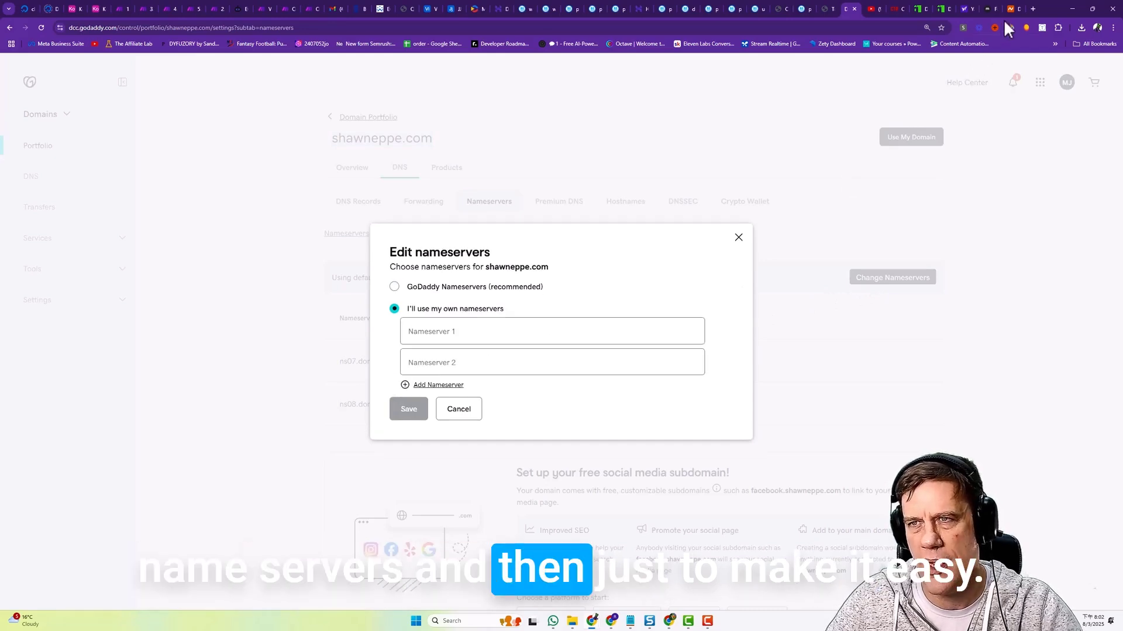
click(1034, 6)
click(850, 27)
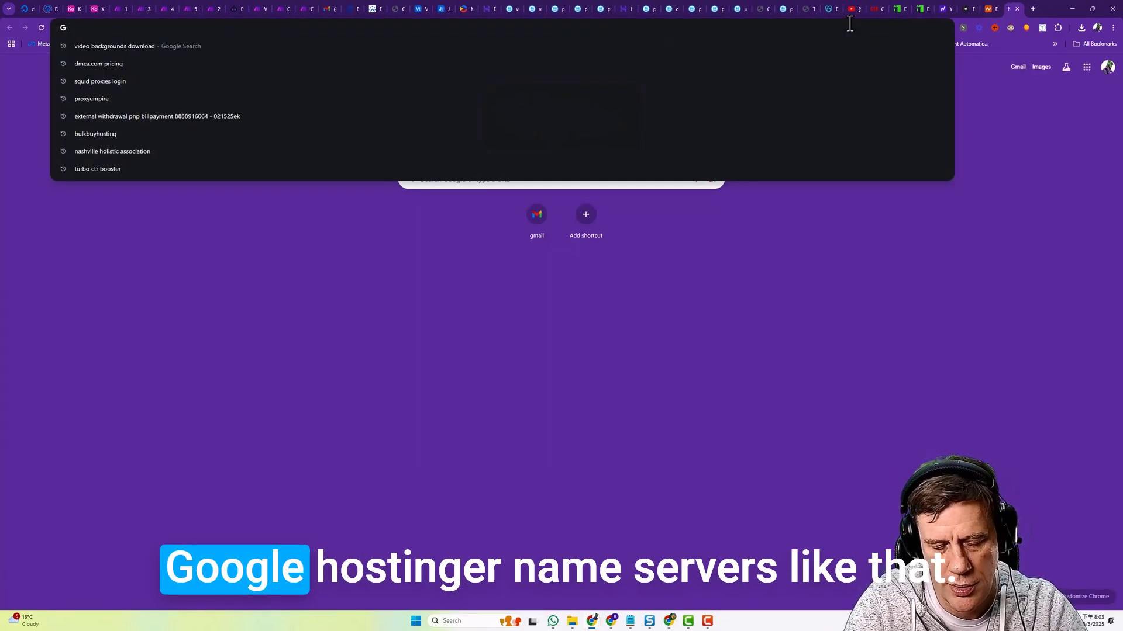
Search 'hostinger name' and paste ns1.dns-parking.com into GoDaddy's first nameserver field.
text(hostinger name)
key(Return)
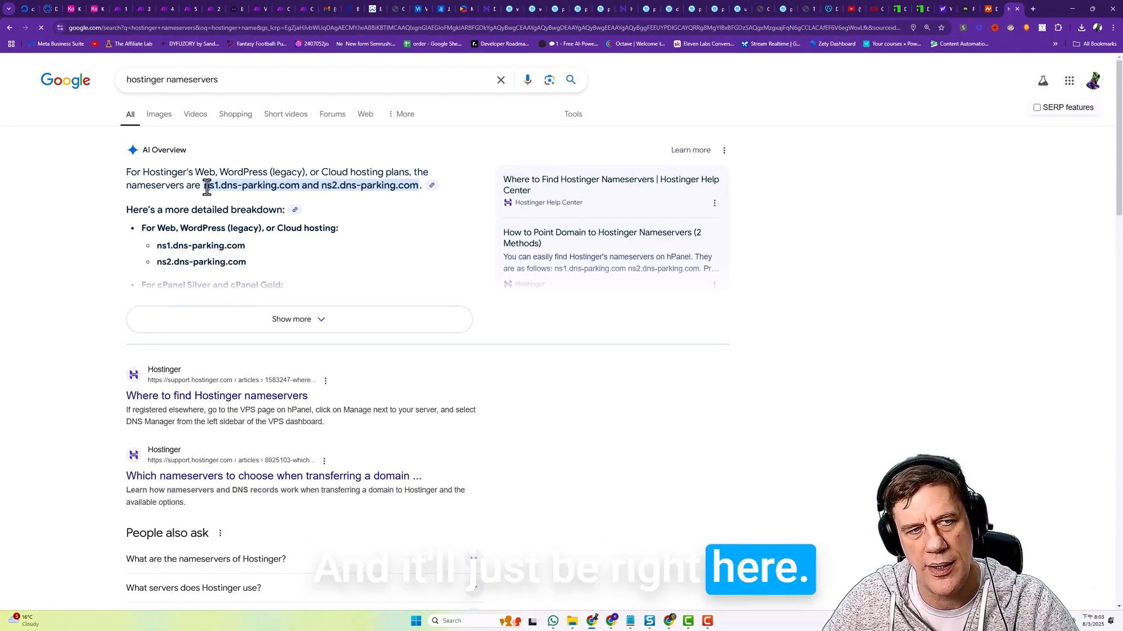
drag(253, 186, 297, 181)
key(ctrl+c)
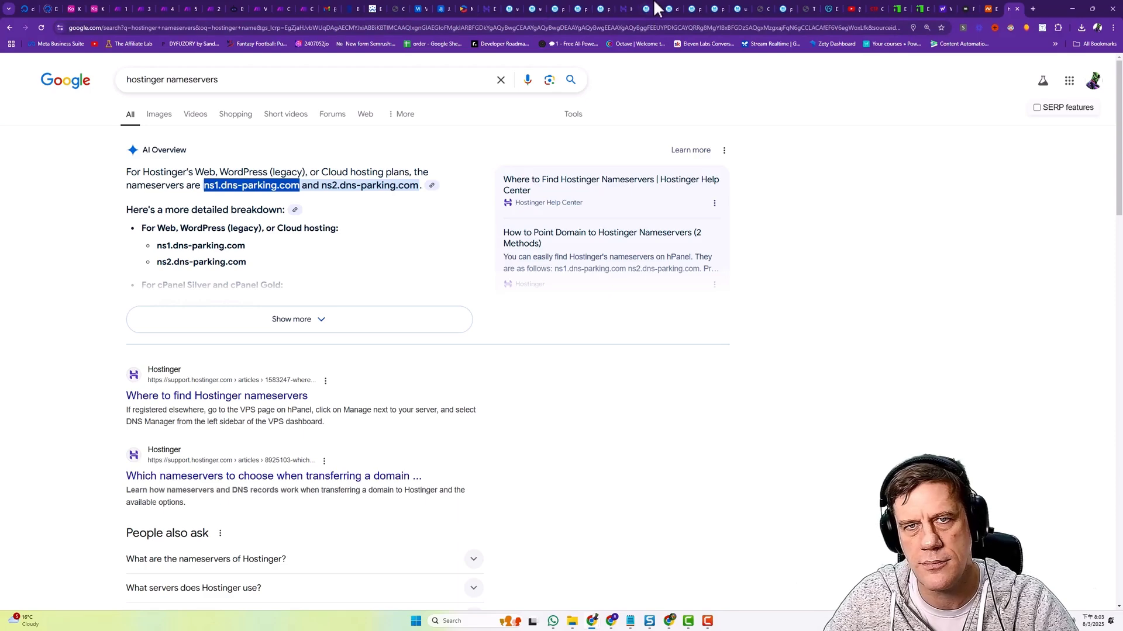
click(622, 9)
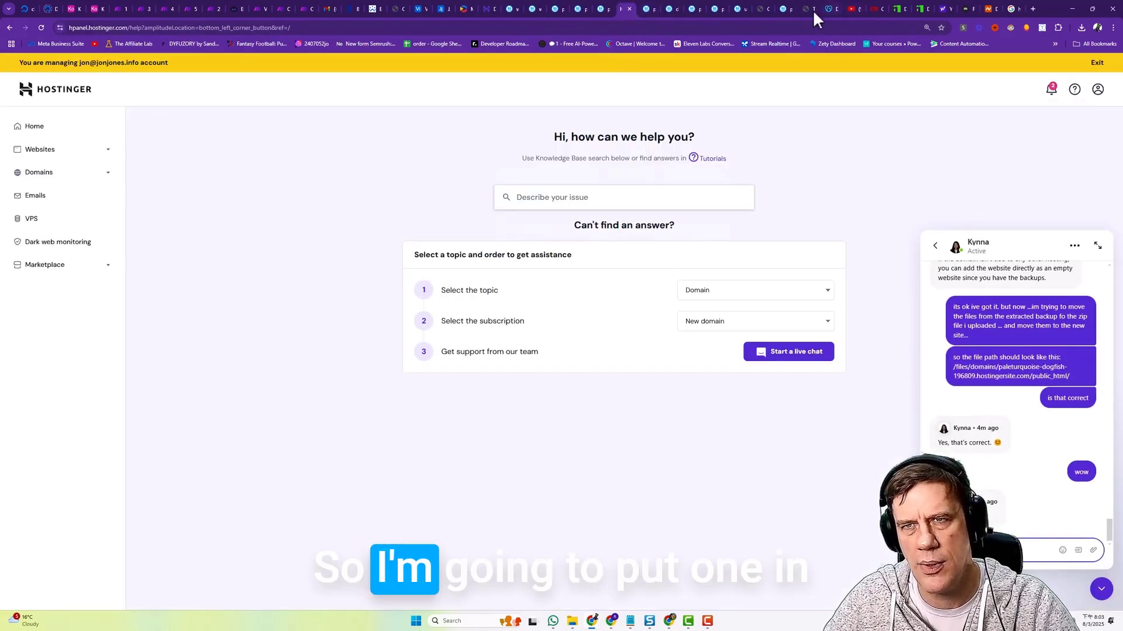
click(823, 9)
click(467, 339)
key(ctrl+v)
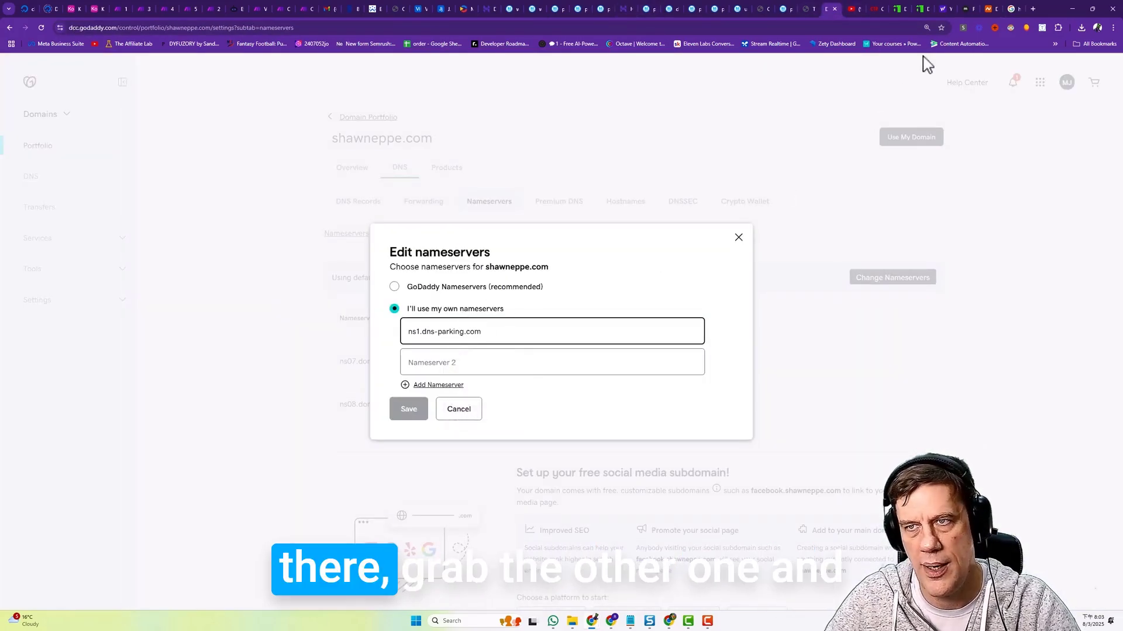
Paste ns2.dns-parking.com as the second nameserver, then save and confirm the change.
click(1012, 9)
drag(321, 185, 412, 186)
key(ctrl+c)
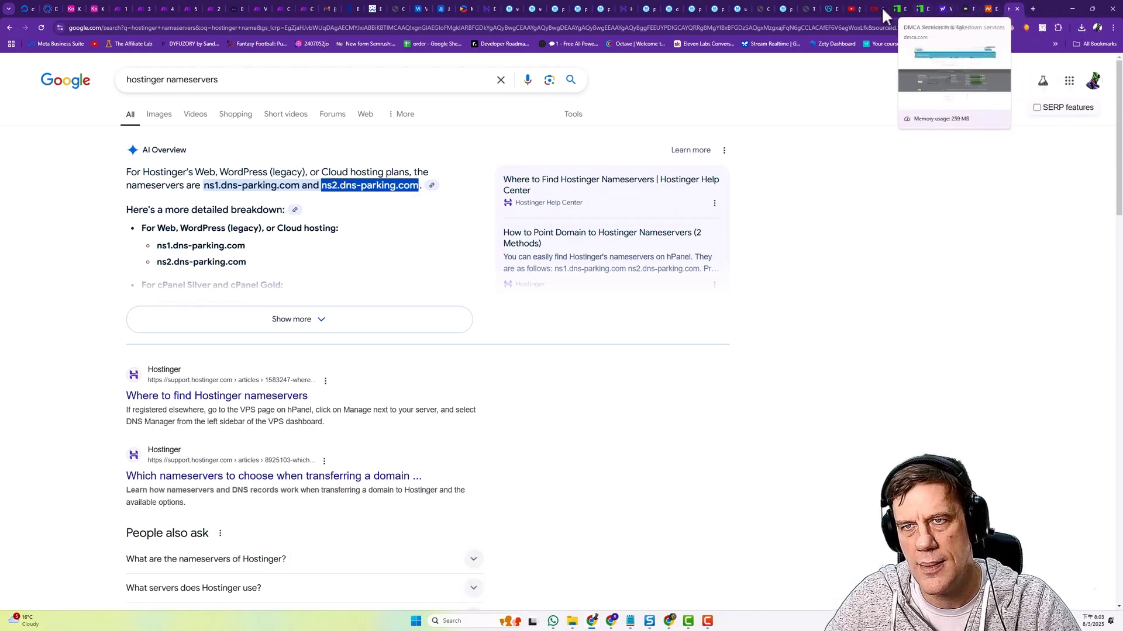
click(828, 9)
click(450, 354)
key(ctrl+v)
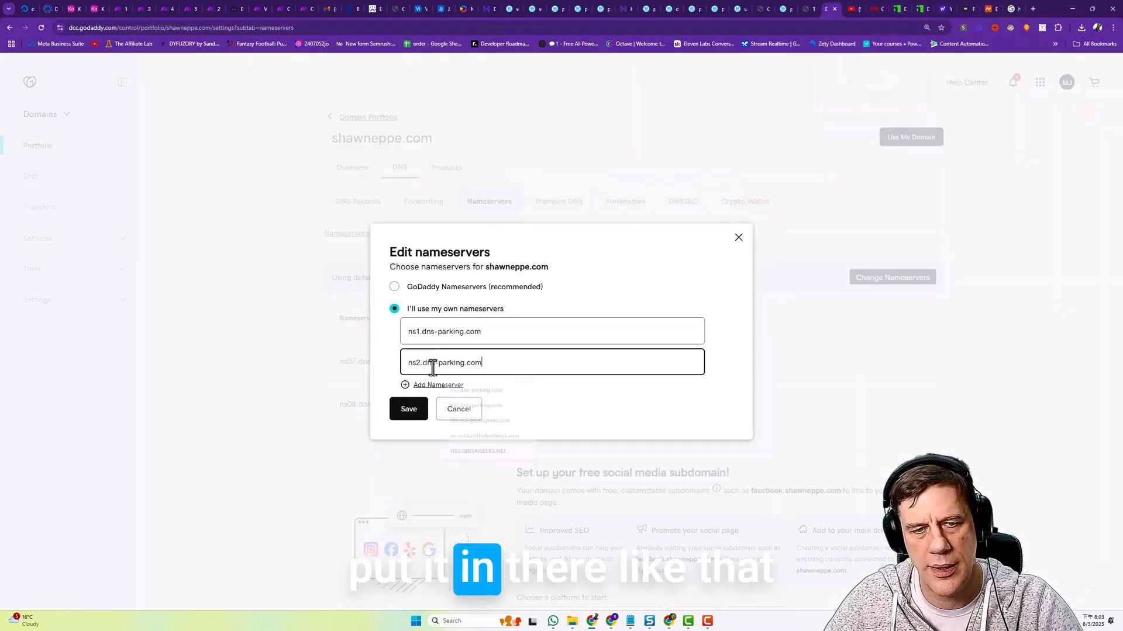
click(408, 409)
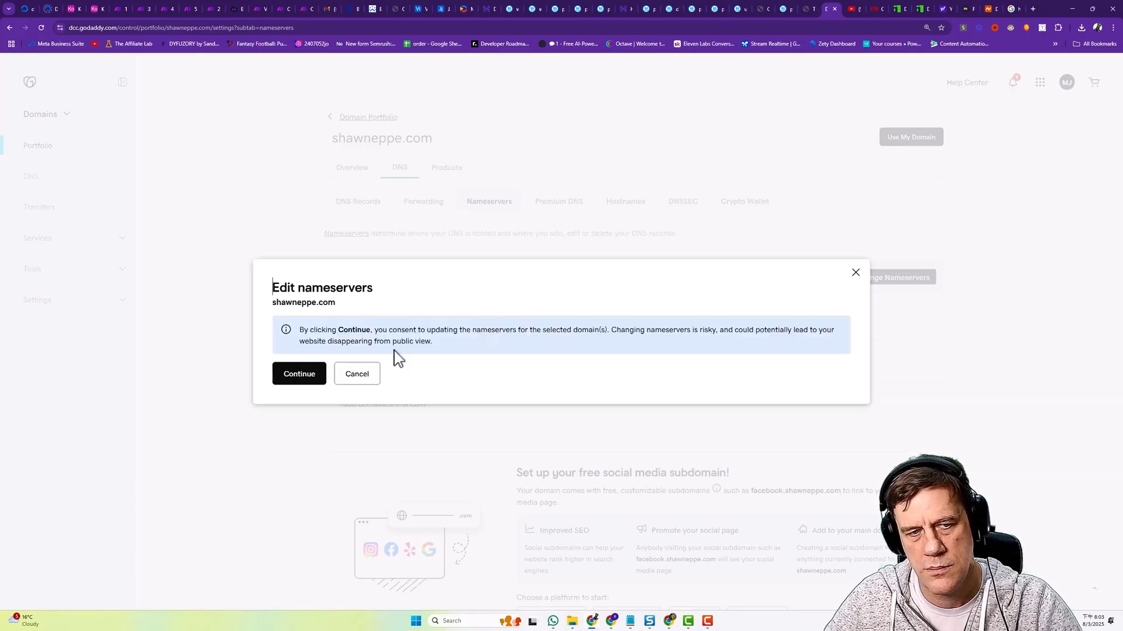
click(299, 378)
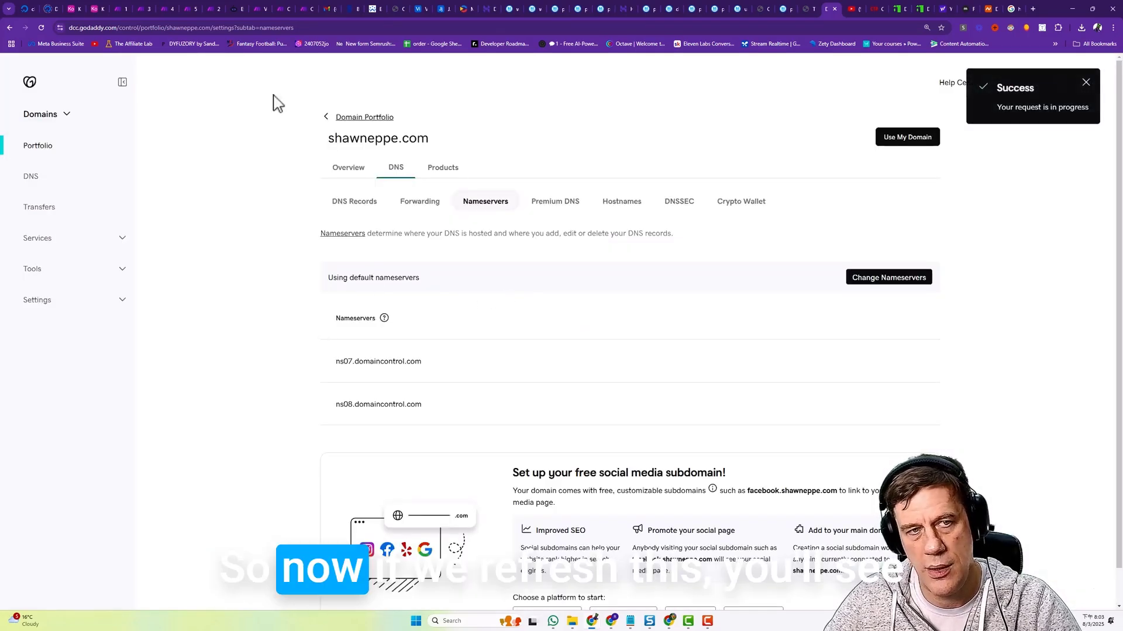
Reload and verify both dns-parking.com nameservers in DNS settings, then return to Hostinger.
click(42, 27)
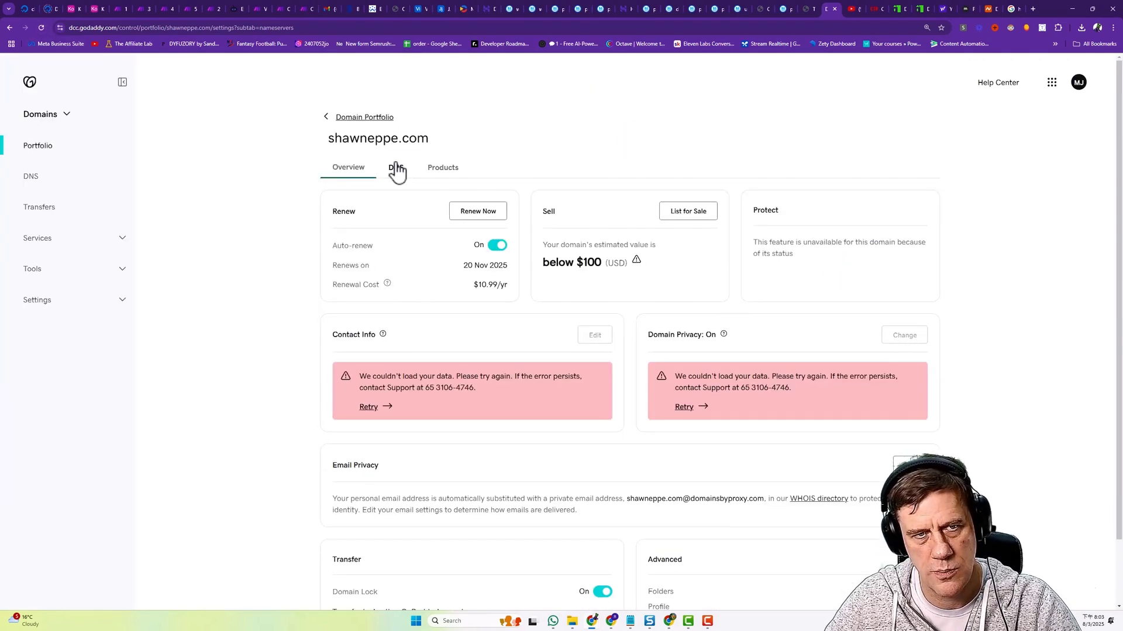
click(396, 169)
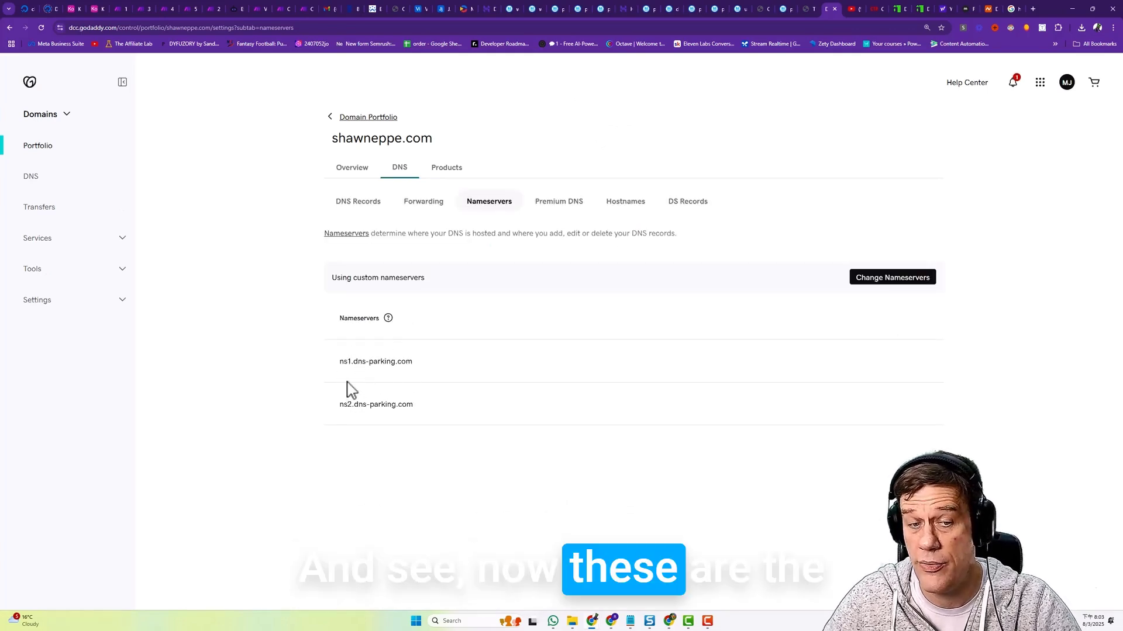
drag(325, 371, 468, 430)
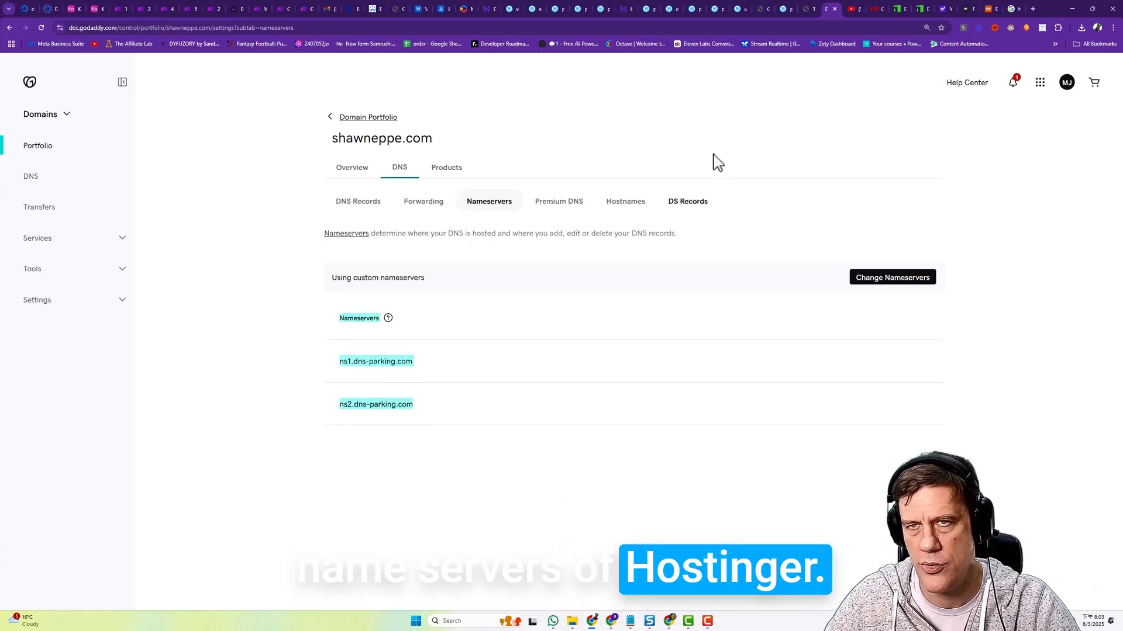
click(621, 10)
click(486, 9)
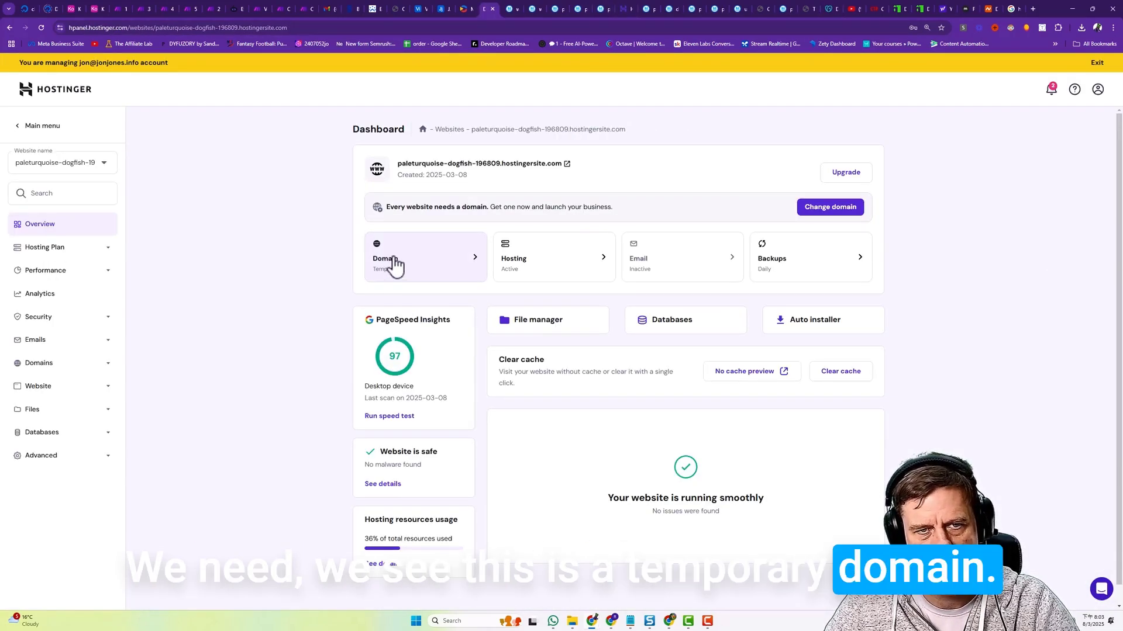
Enter and then clear shawneppe.com in the connect-domain field, and exit the managed client account.
click(421, 266)
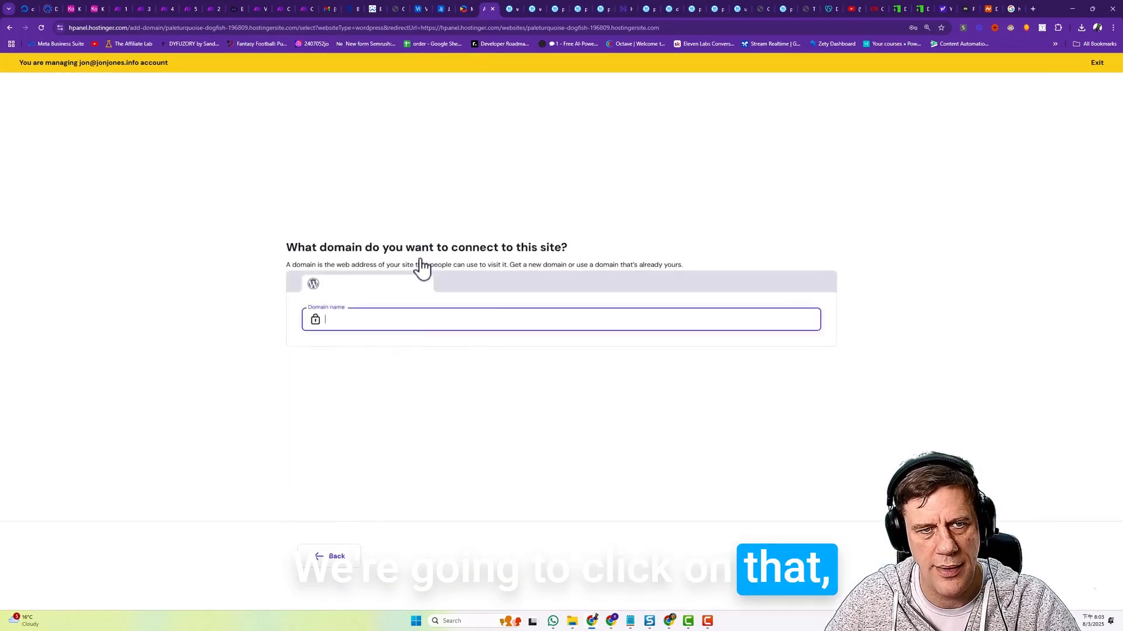
text(shawn)
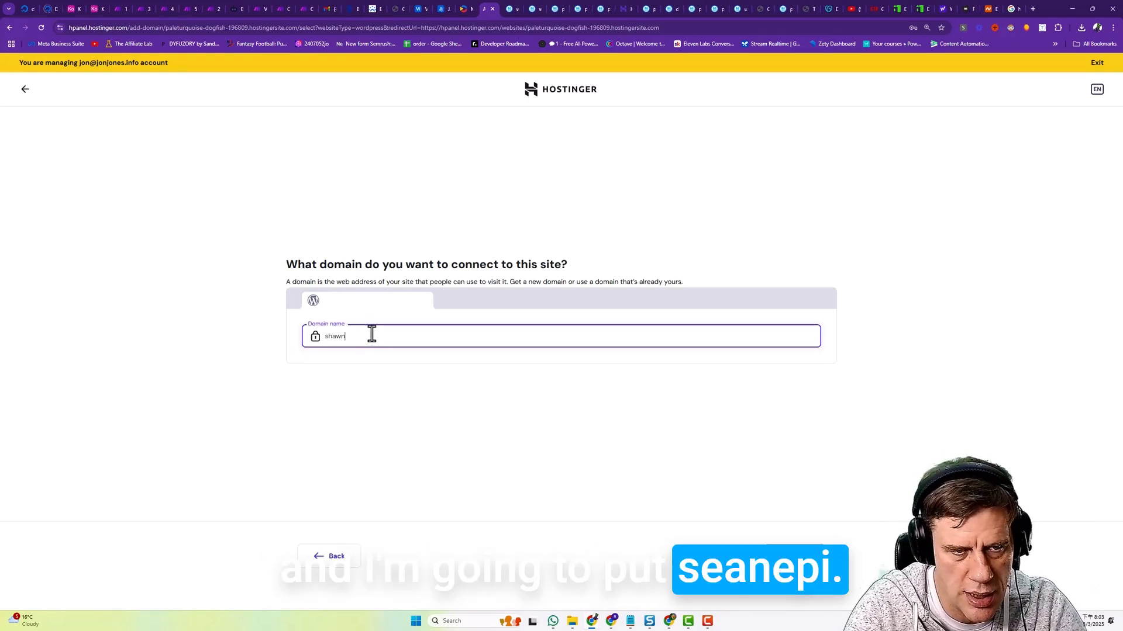
text(eppe.com)
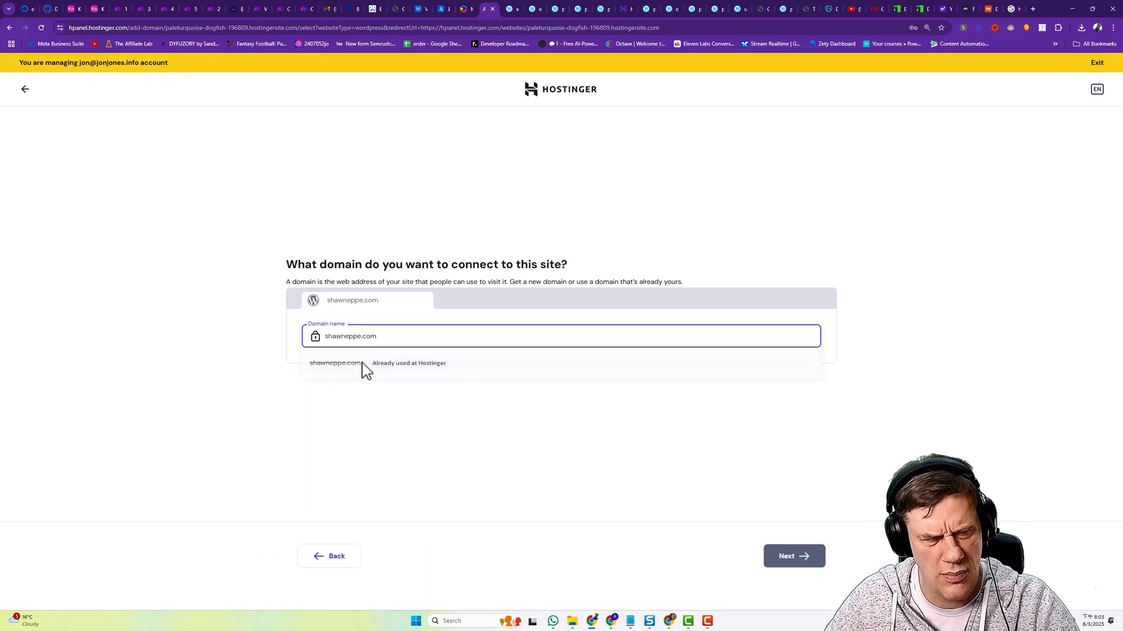
drag(389, 334, 283, 345)
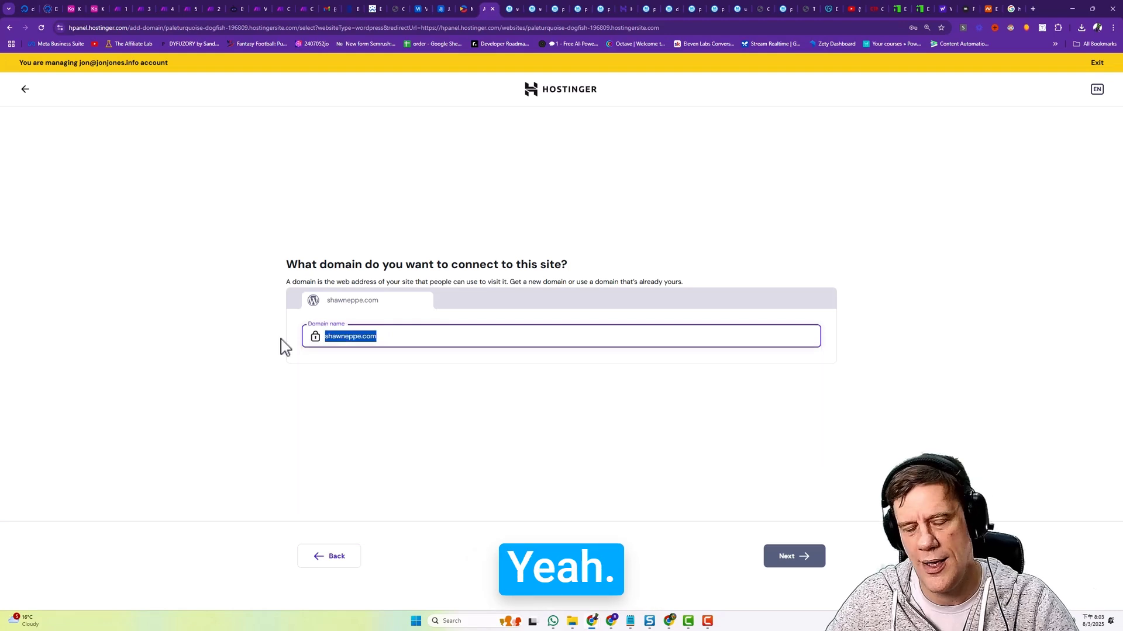
key(BackSpace)
click(510, 217)
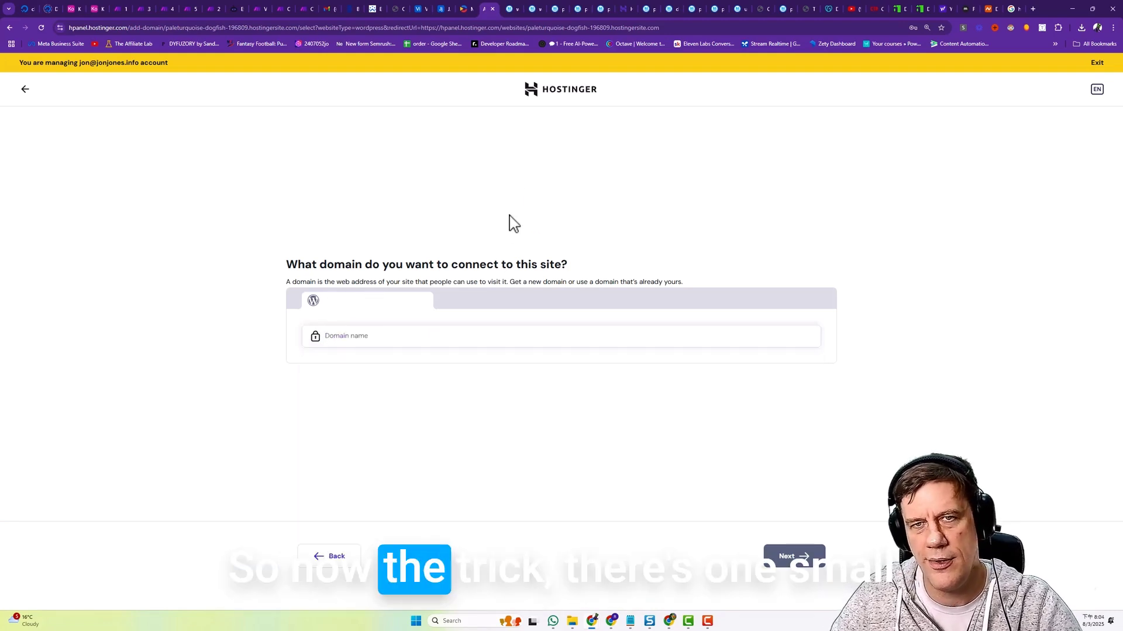
click(1097, 64)
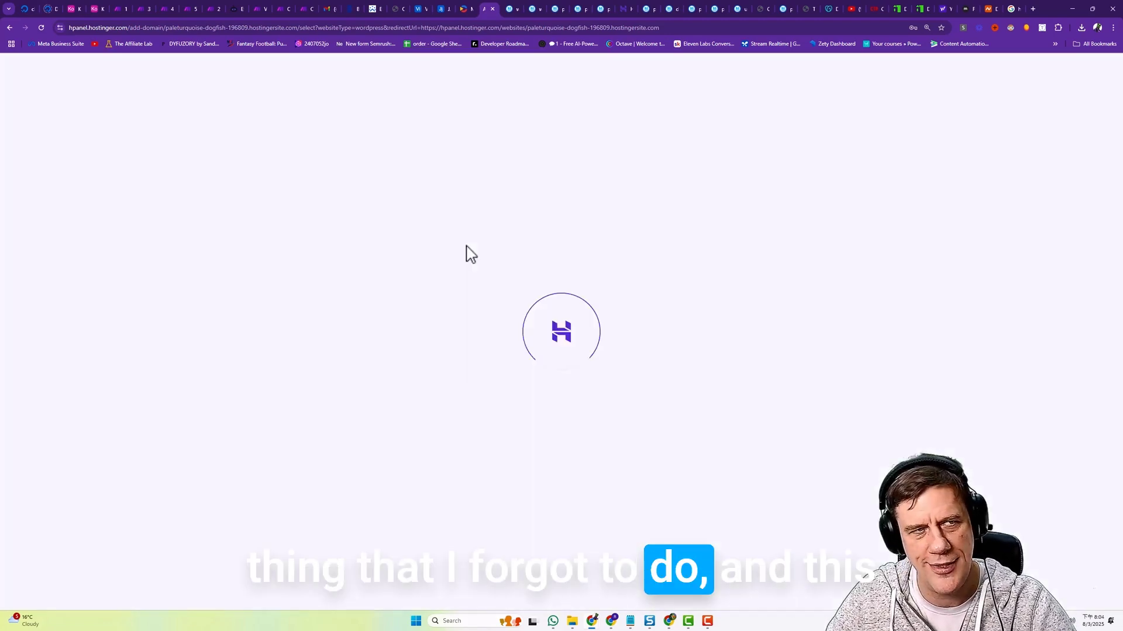
Close the WordPress Add-ons popup, go Home, and open geozoo.org from the hosting list.
click(243, 272)
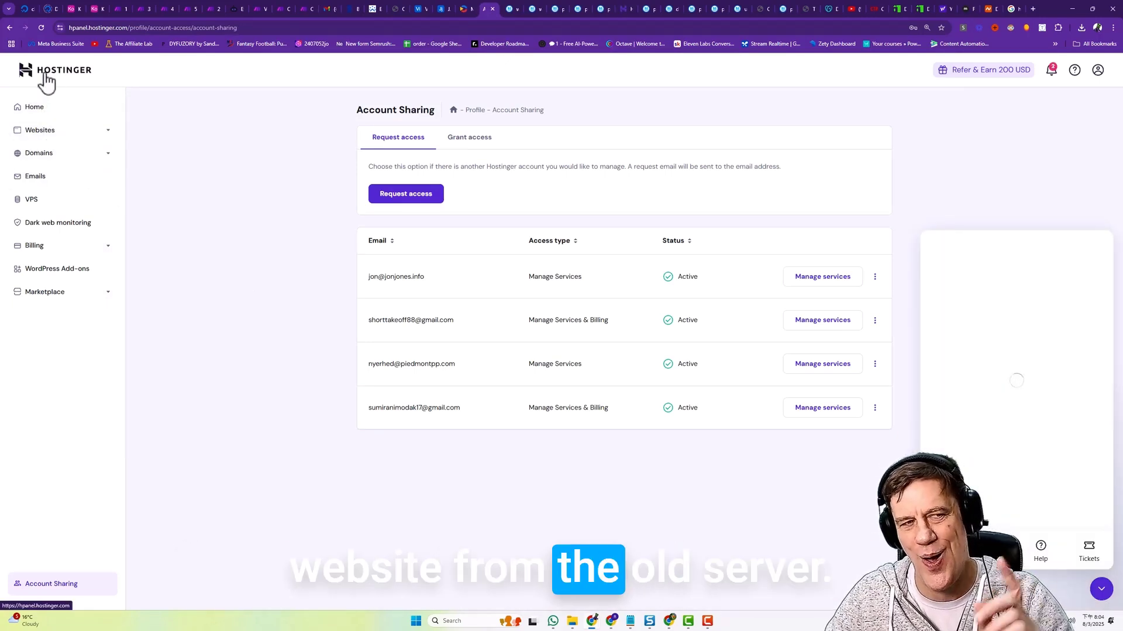
click(35, 108)
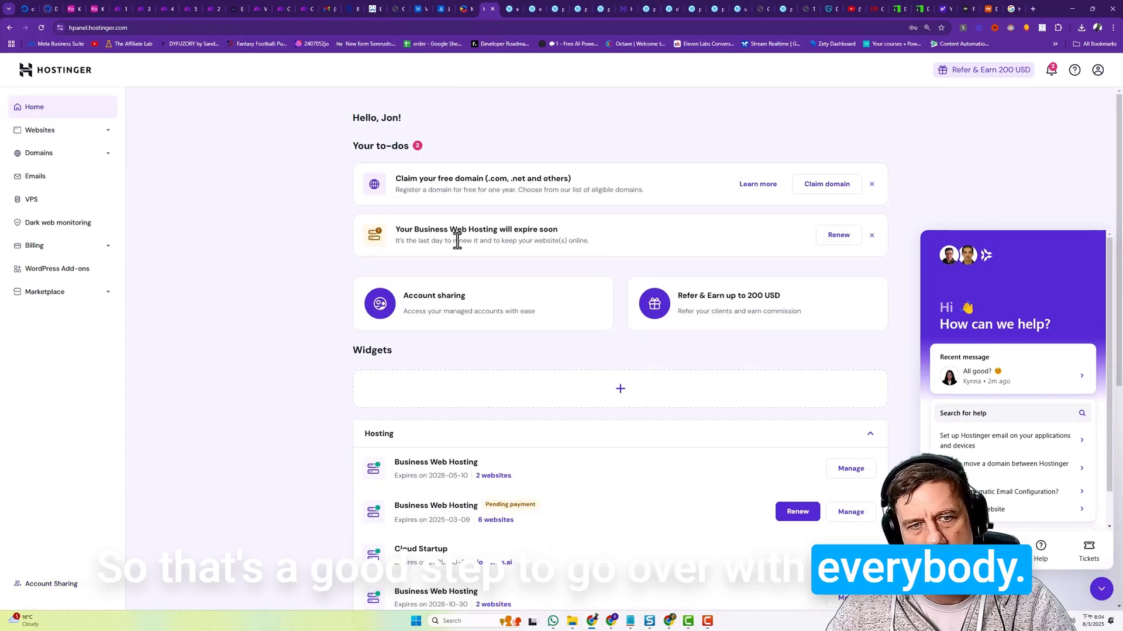
drag(485, 508, 541, 511)
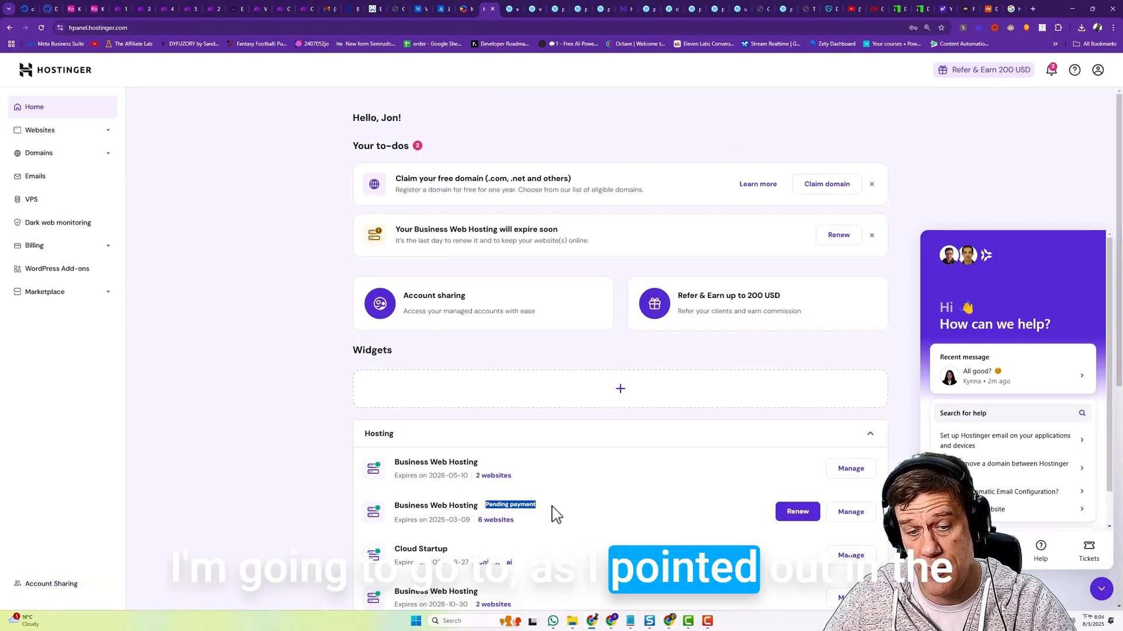
scroll(524, 488, down, 2)
drag(386, 420, 543, 420)
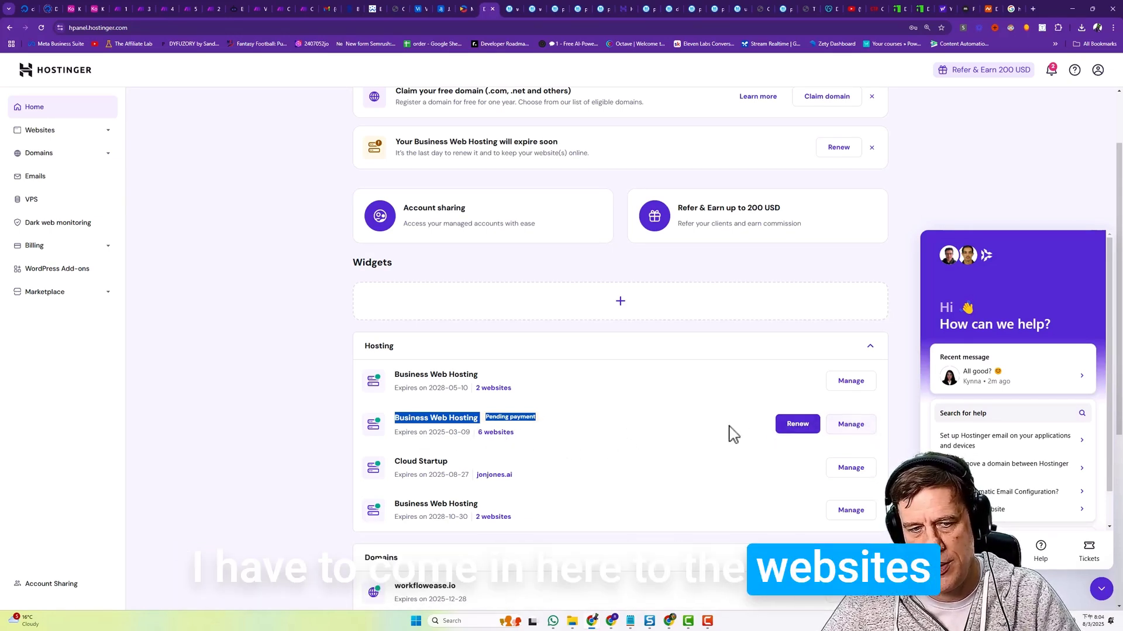
click(582, 433)
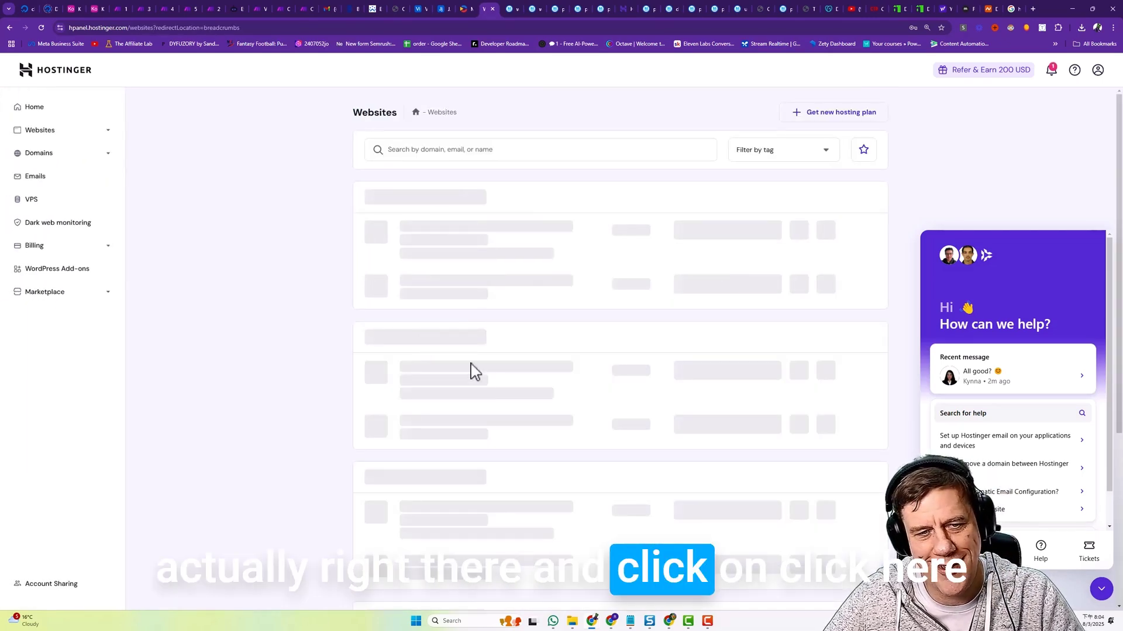
Delete the shawneppe.com website from its row's options menu and refresh the Websites list.
scroll(482, 377, down, 10)
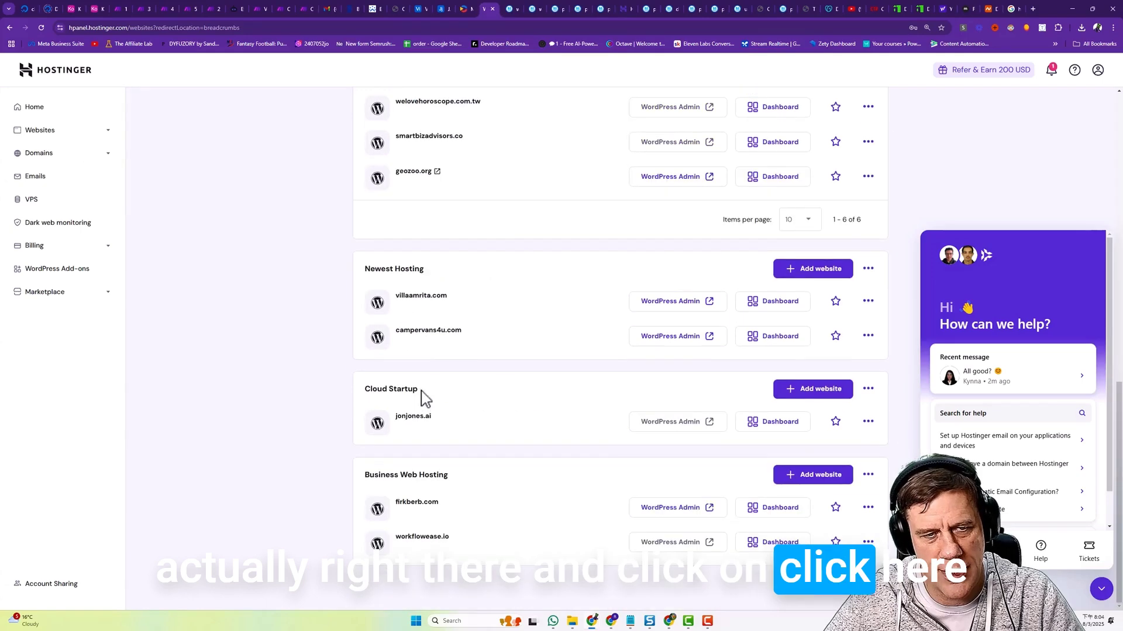
scroll(439, 339, up, 3)
click(867, 178)
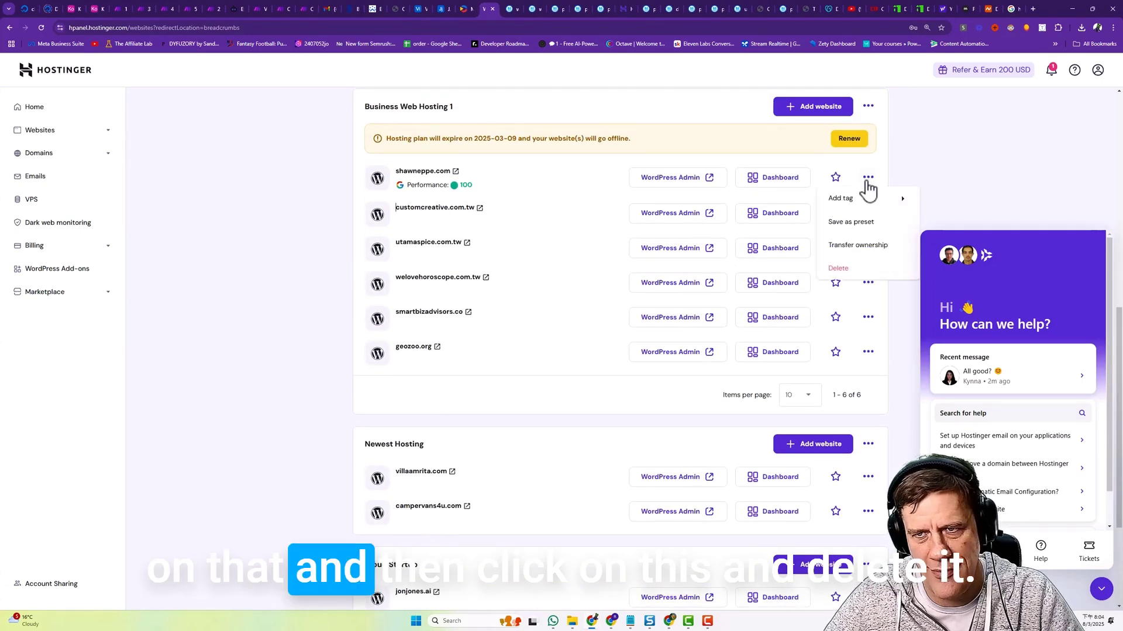
click(838, 269)
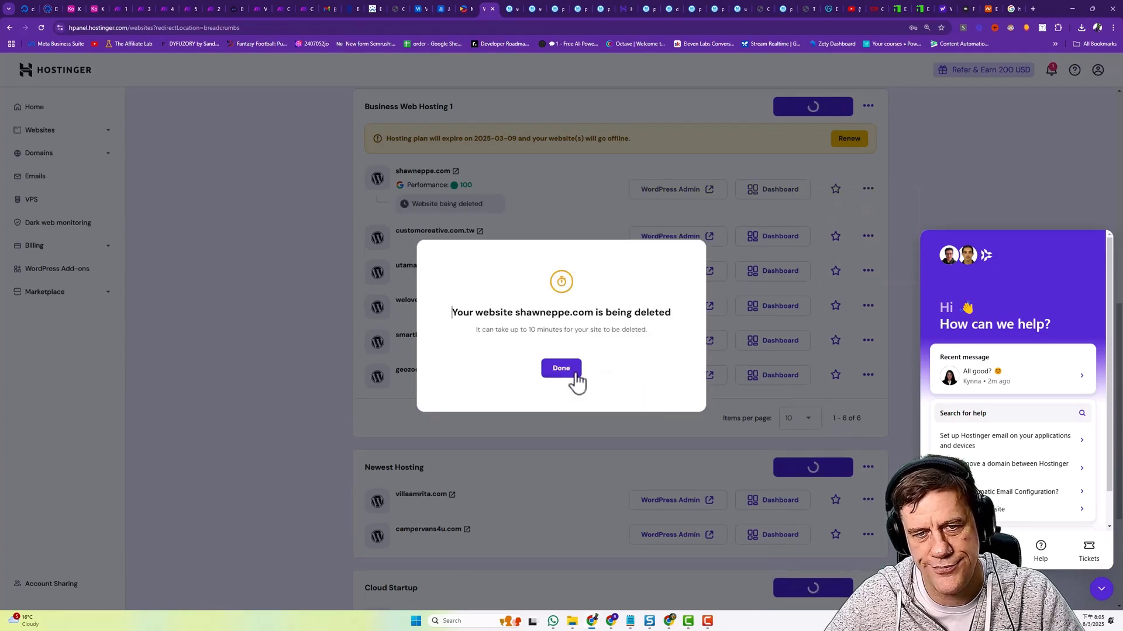
click(560, 368)
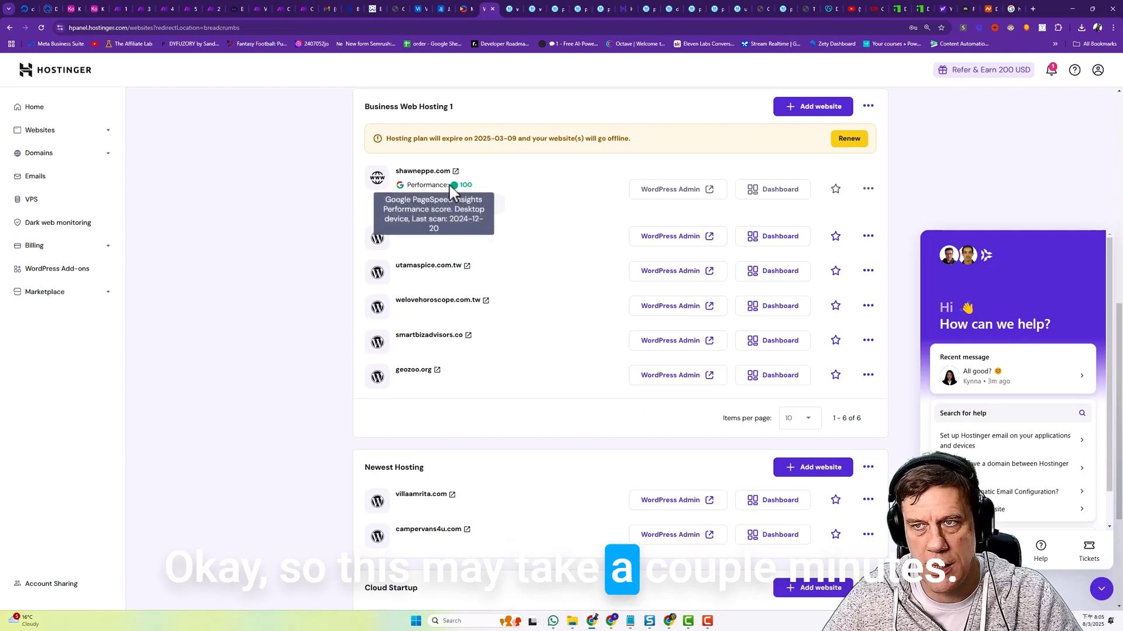
click(41, 28)
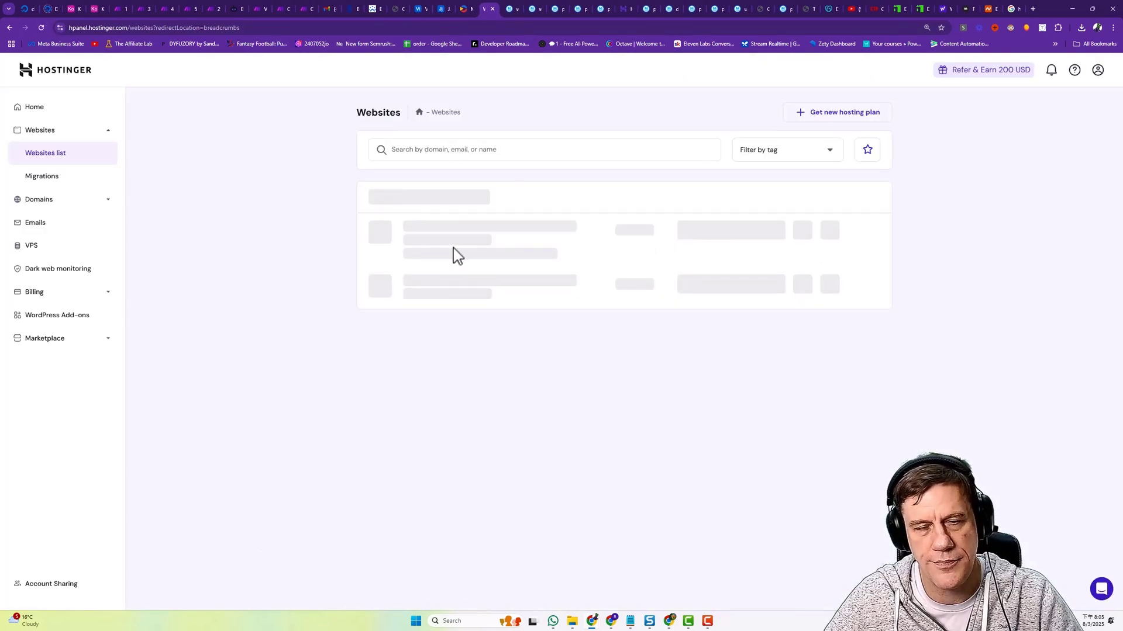
From Home, open Account sharing and choose Manage services for the shared client account.
scroll(455, 277, down, 3)
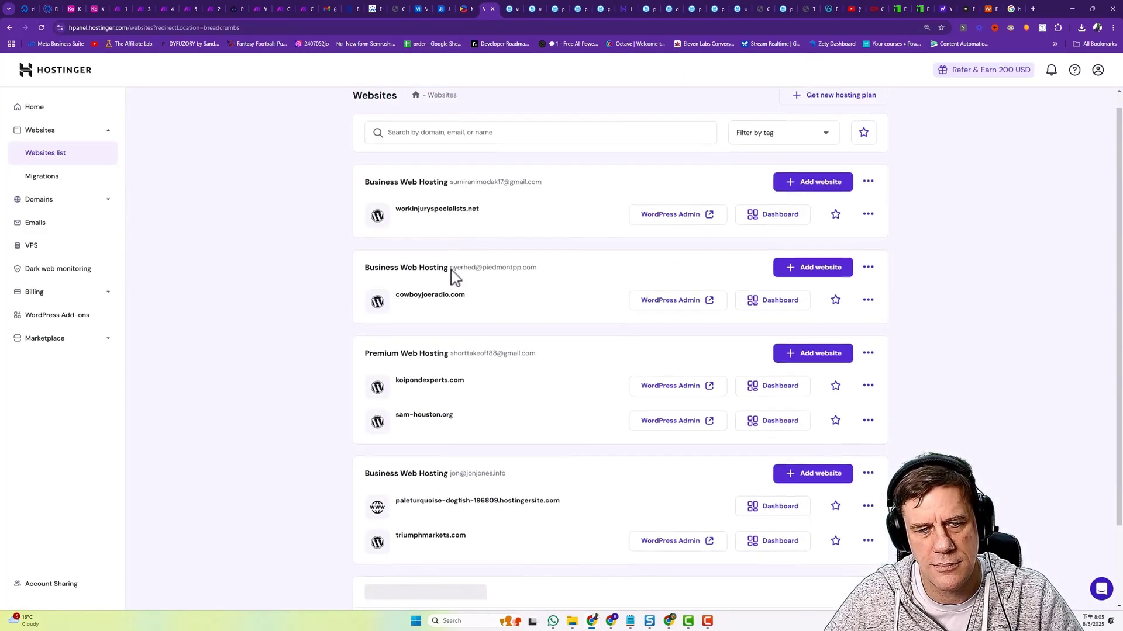
scroll(455, 278, down, 4)
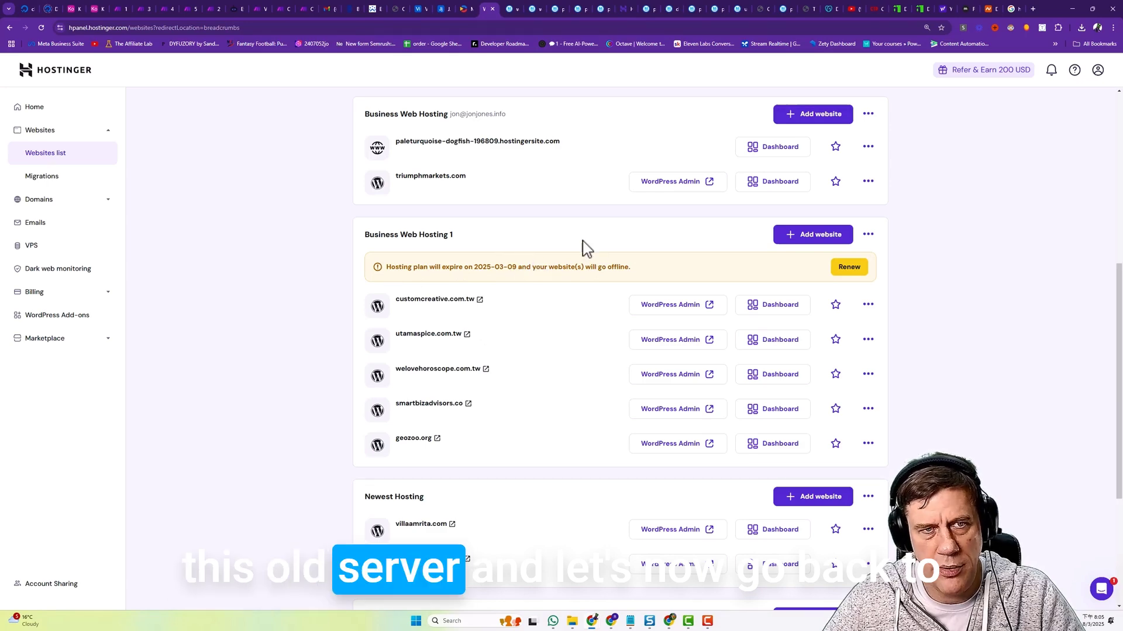
scroll(442, 140, up, 6)
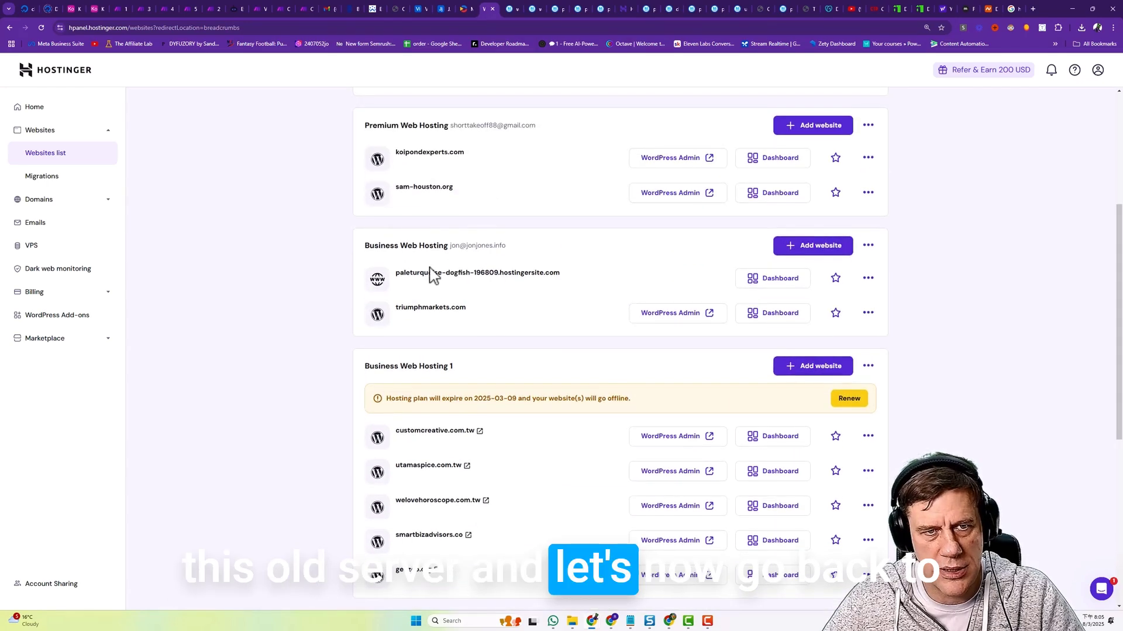
click(53, 110)
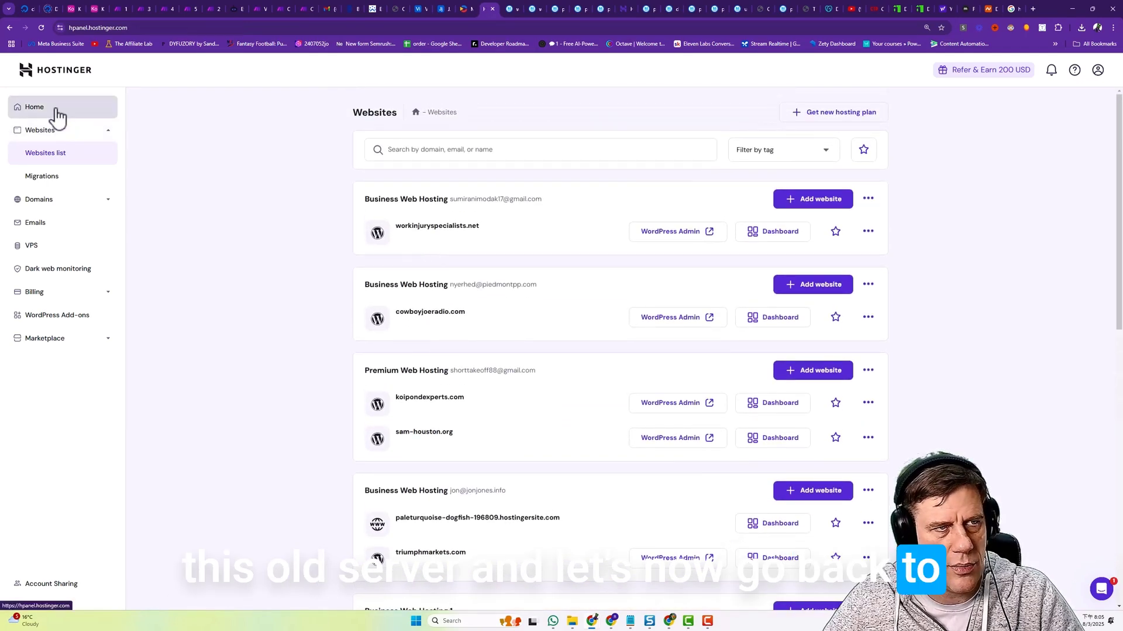
click(438, 309)
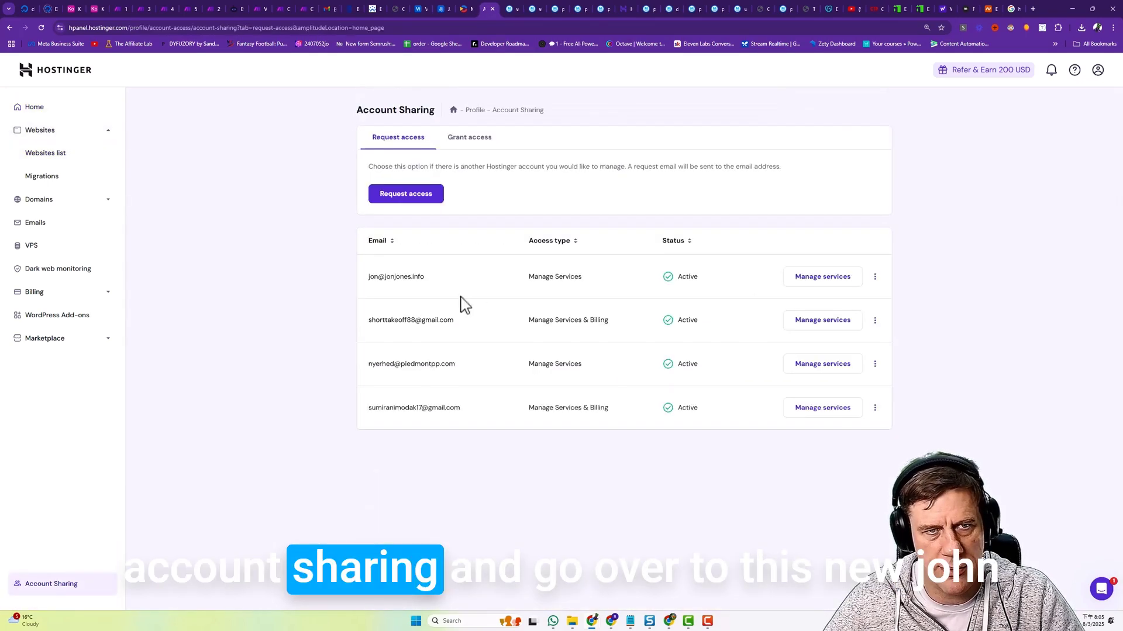
click(810, 279)
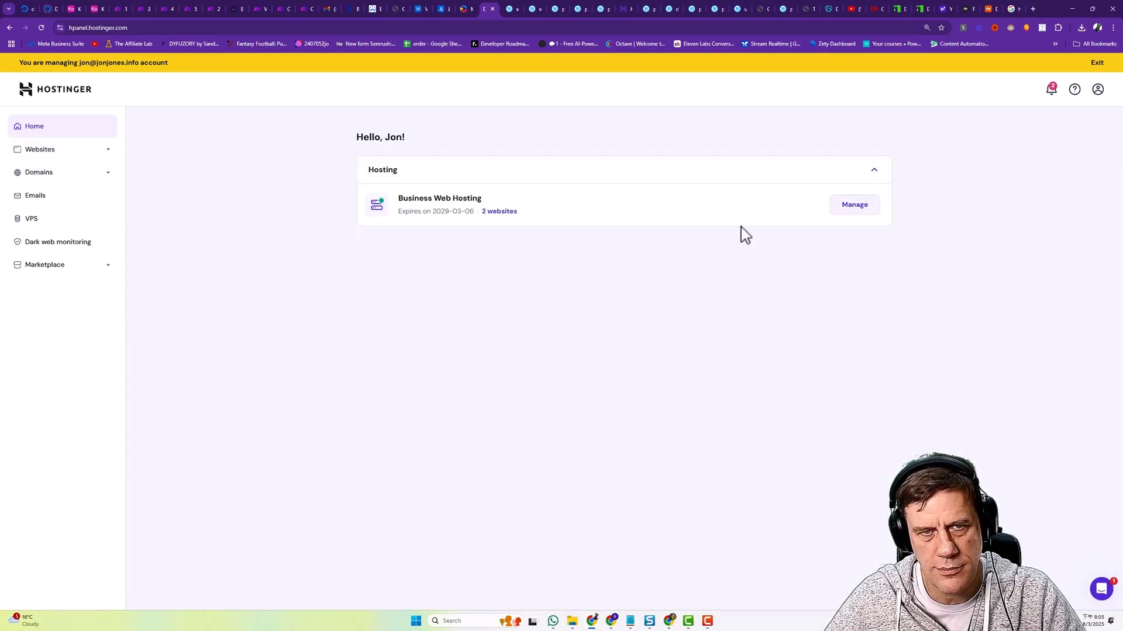
Open the paleturquoise-dogfish-196809.hostingersite.com temporary site's dashboard from the client's Websites list.
click(854, 204)
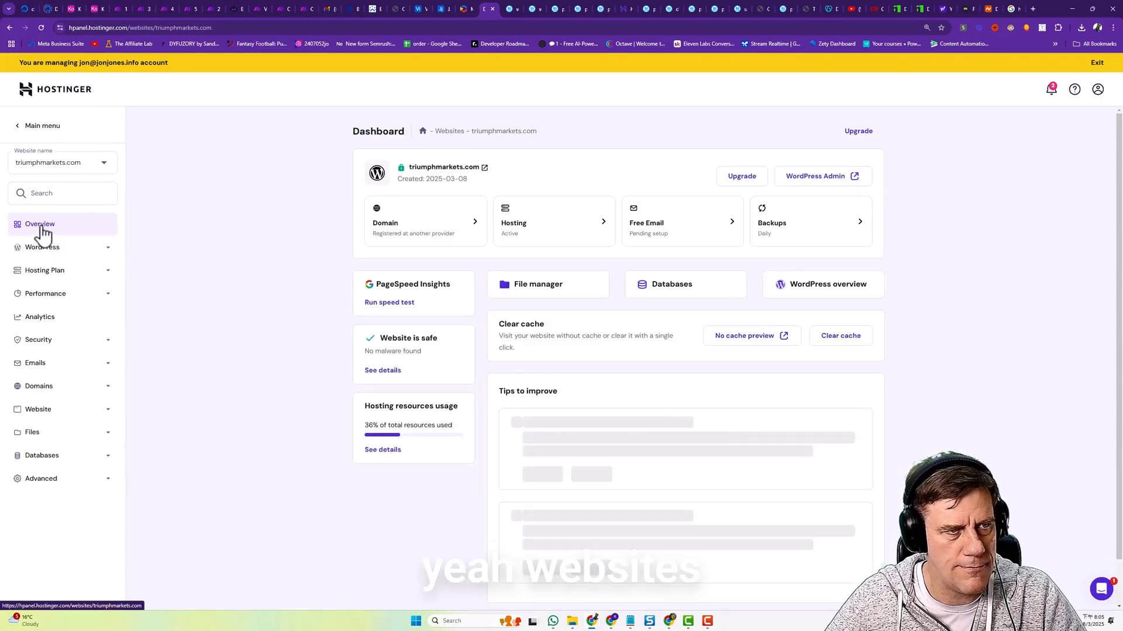
click(448, 131)
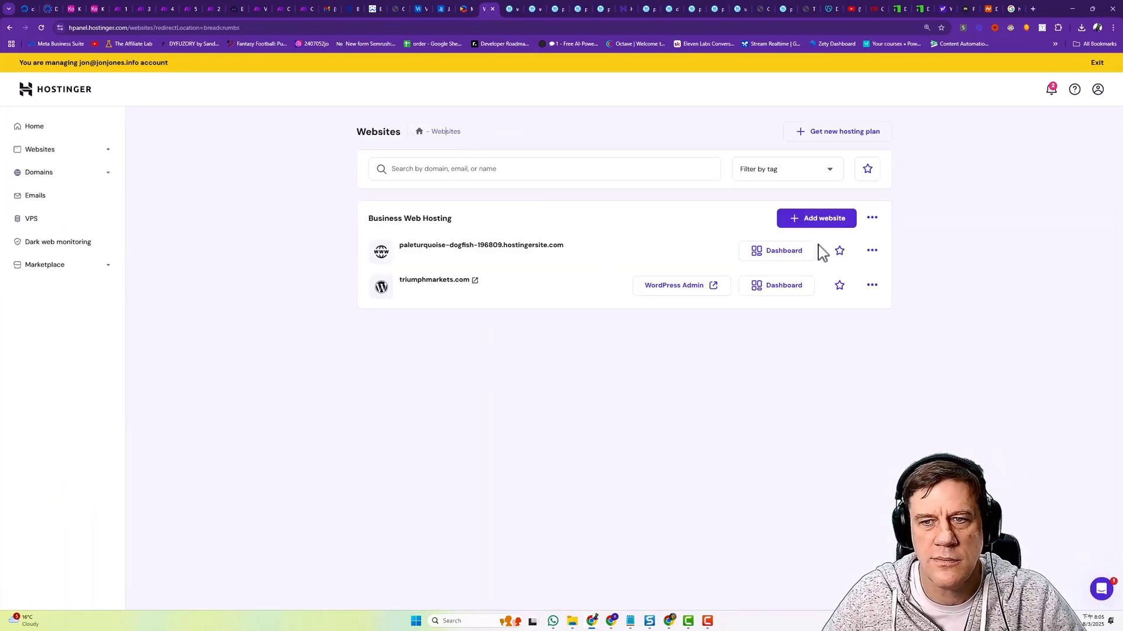
click(787, 252)
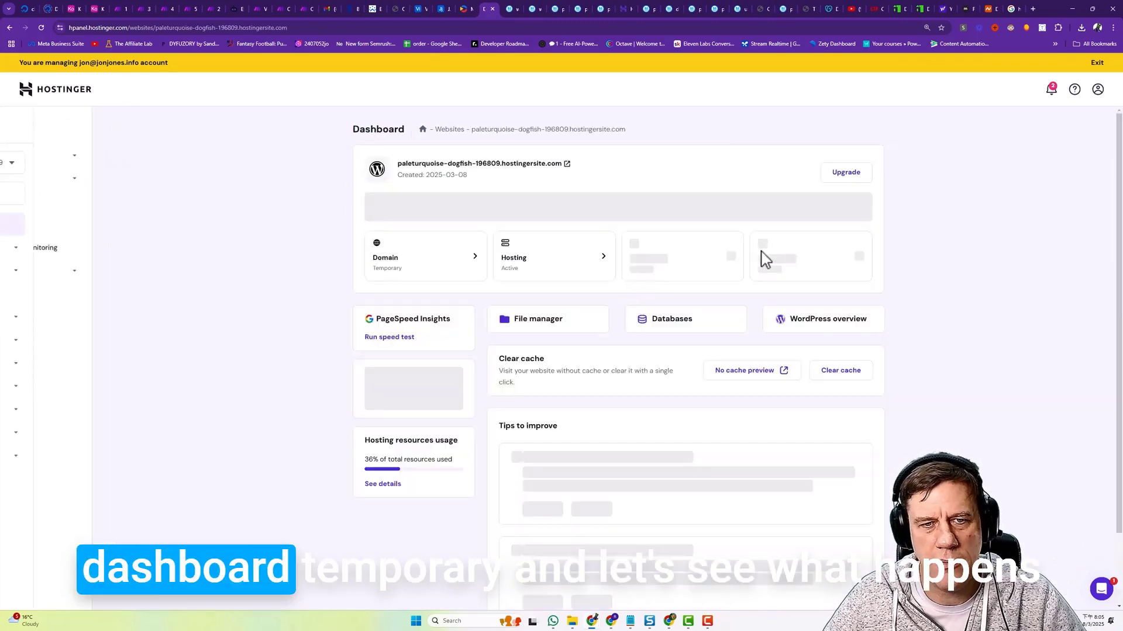
Connect the owned shawneppe.com domain to the temporary site and open live shawneppe.com in a new tab.
click(409, 266)
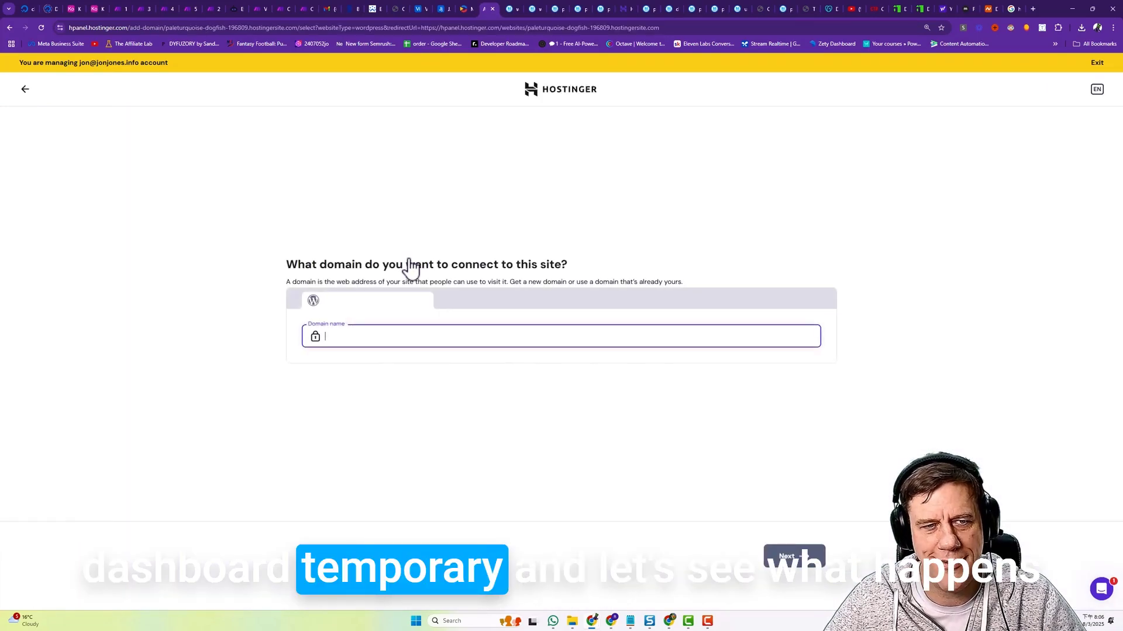
text(shawneppe.com)
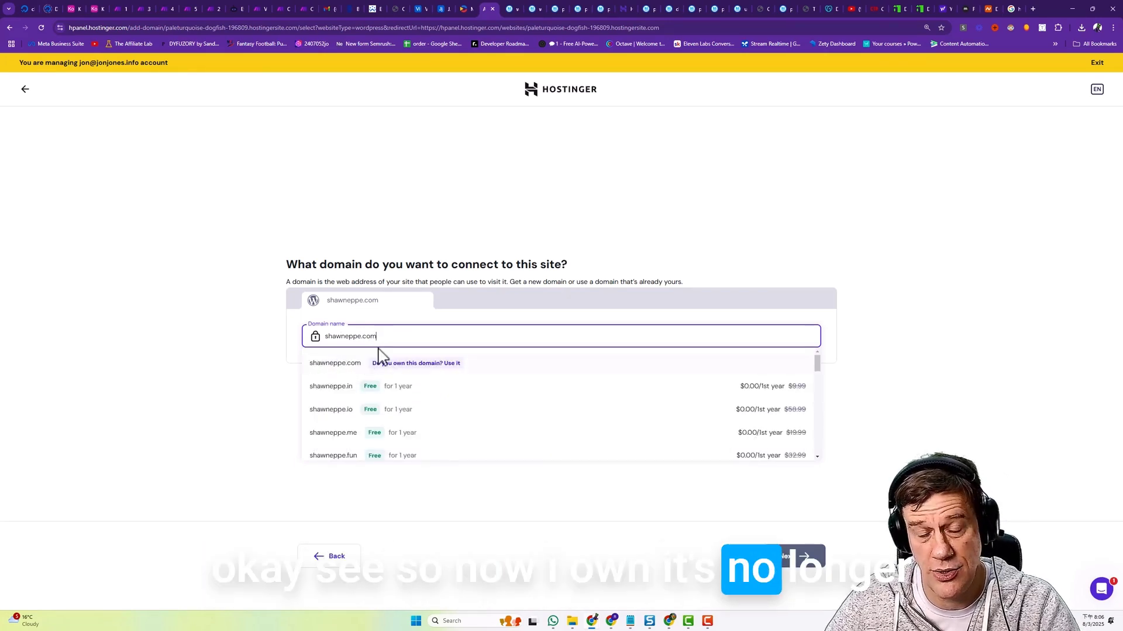
click(344, 368)
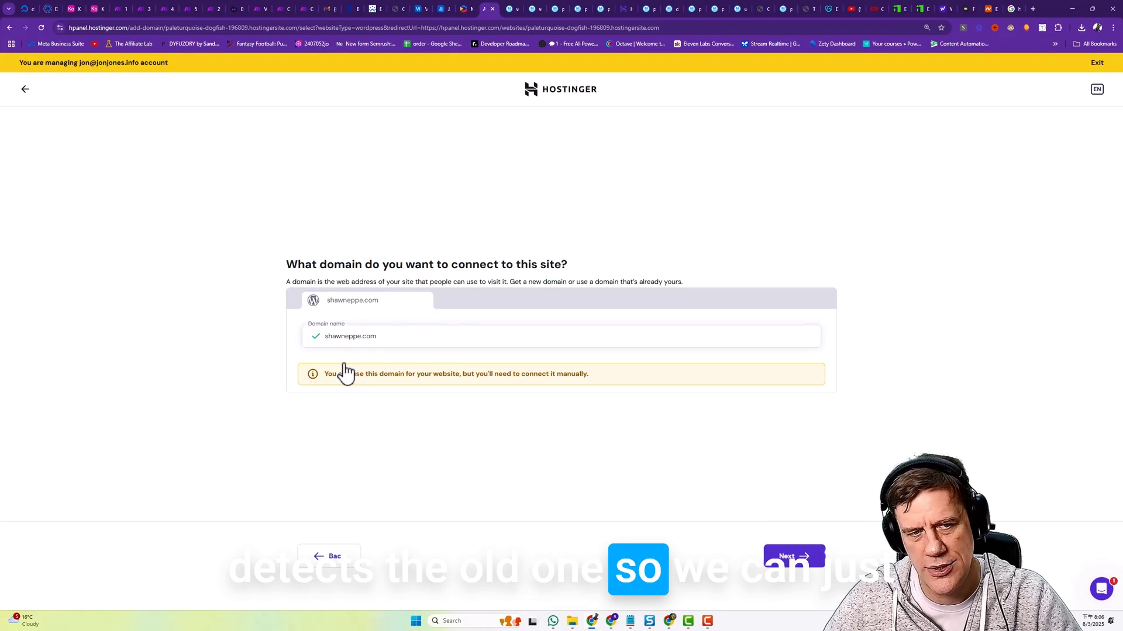
click(784, 560)
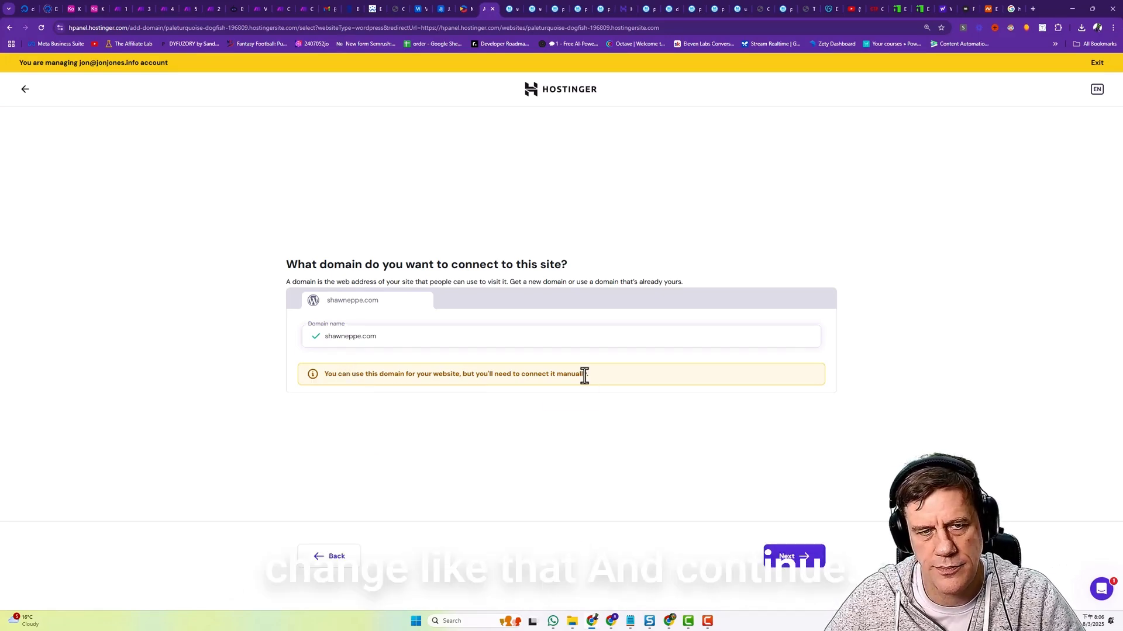
click(561, 403)
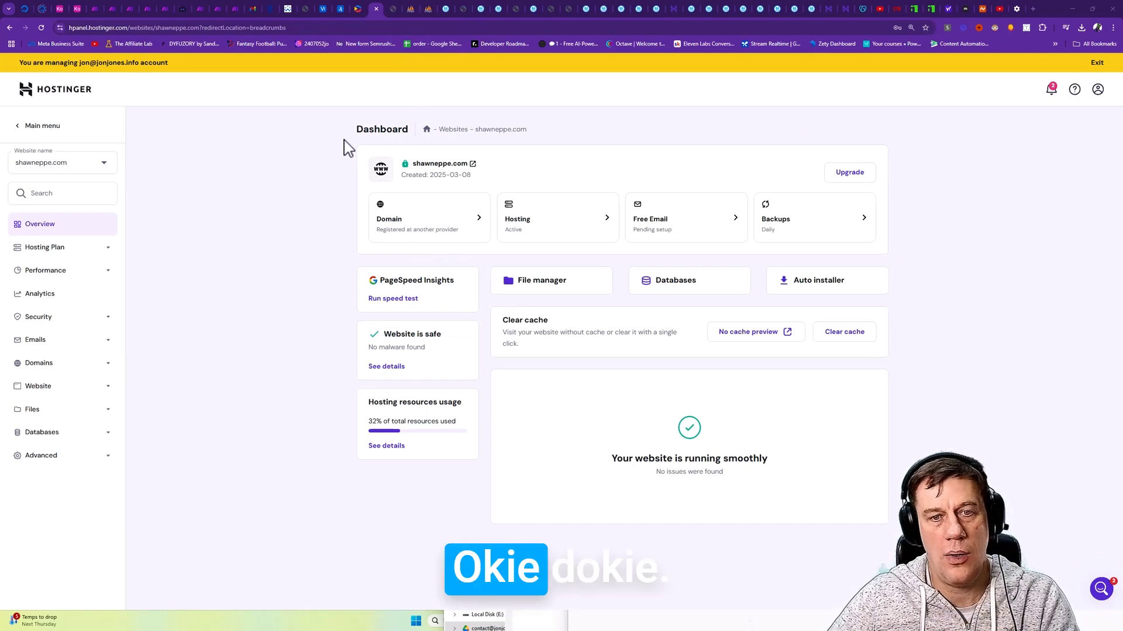
click(454, 166)
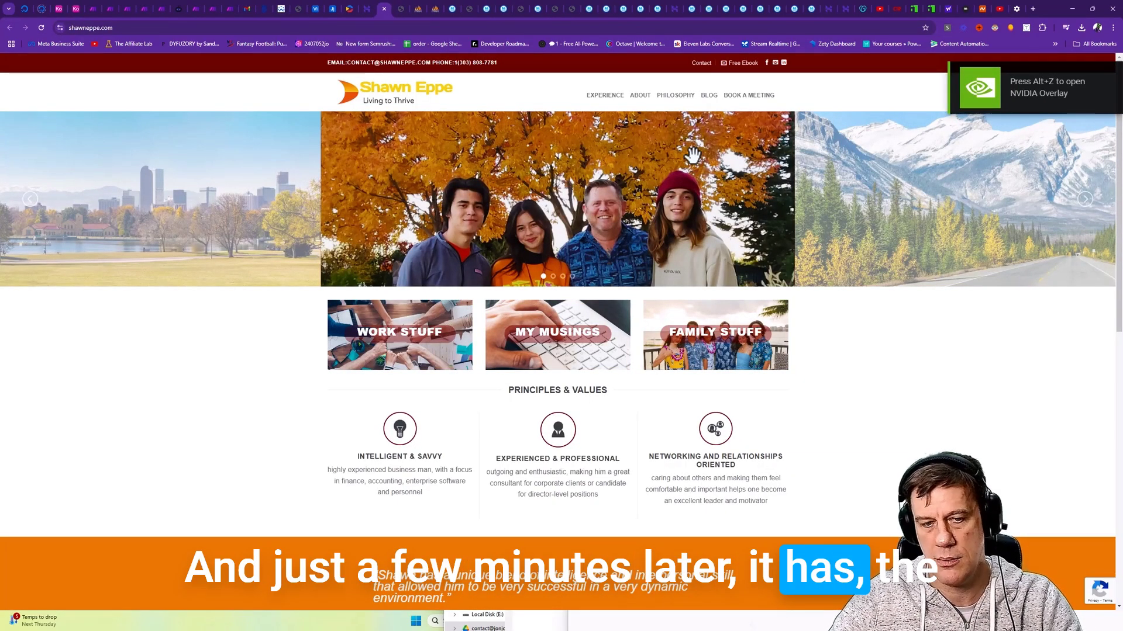
Scroll down and back up the live shawneppe.com homepage to confirm it fully loads.
scroll(710, 231, down, 2)
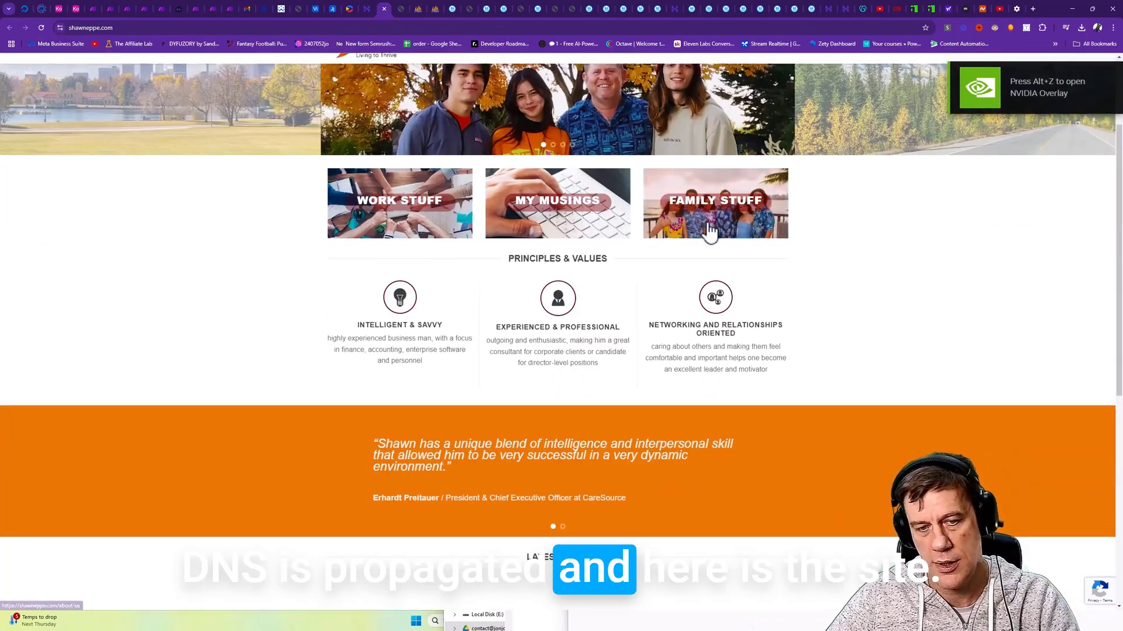
scroll(699, 231, down, 6)
scroll(700, 244, up, 4)
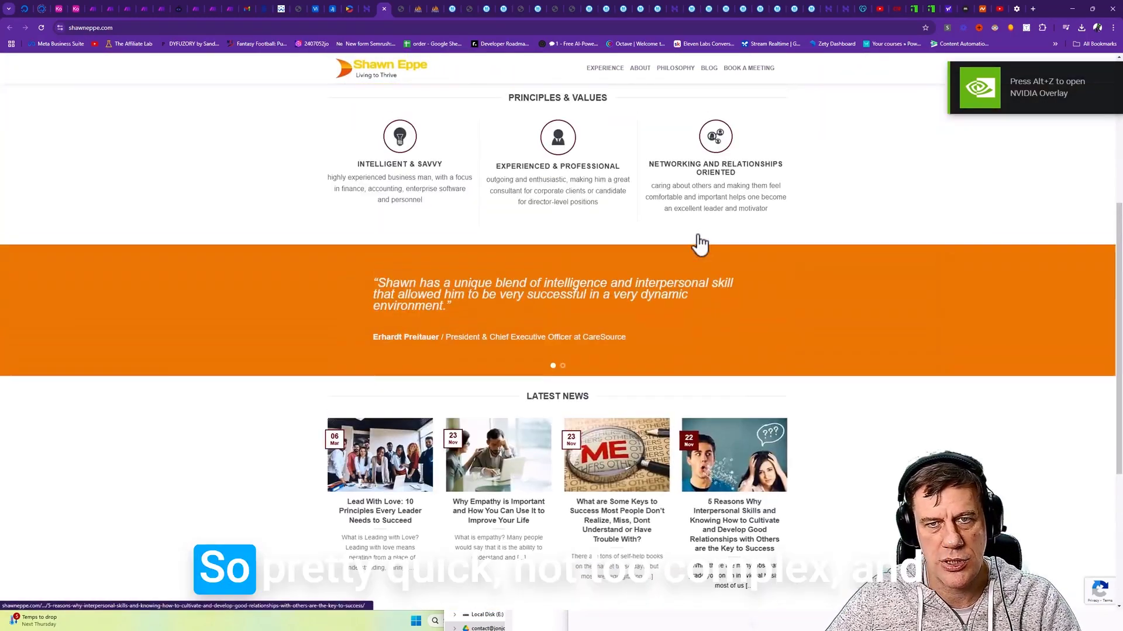
scroll(700, 244, up, 5)
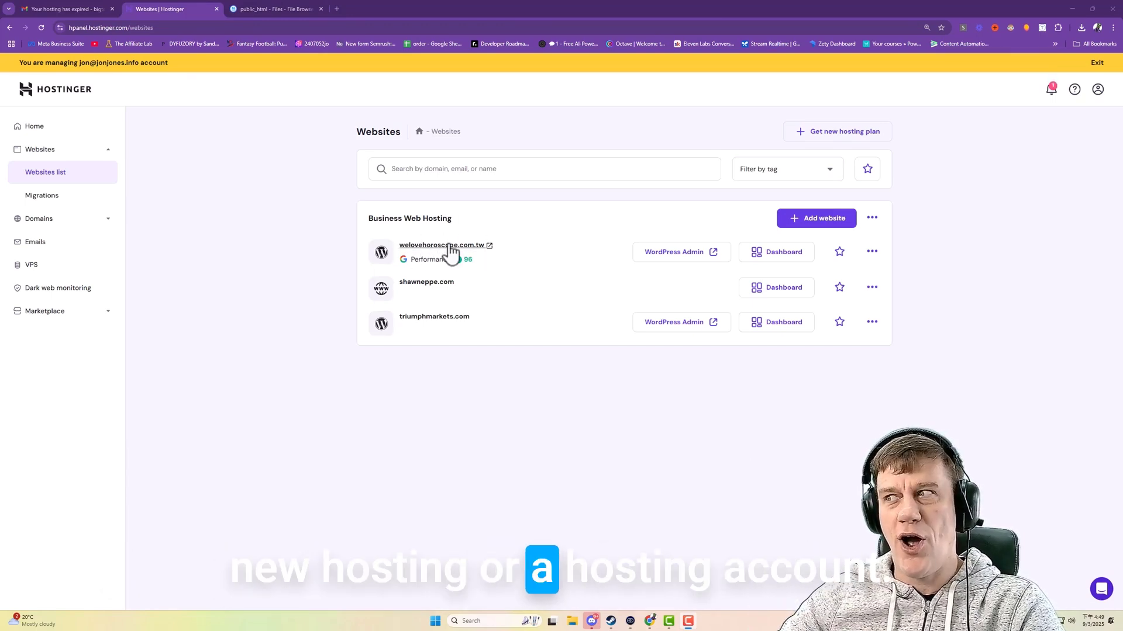
From welovehoroscope.com.tw's dashboard, open File Manager with access to all Business Web Hosting files.
click(778, 254)
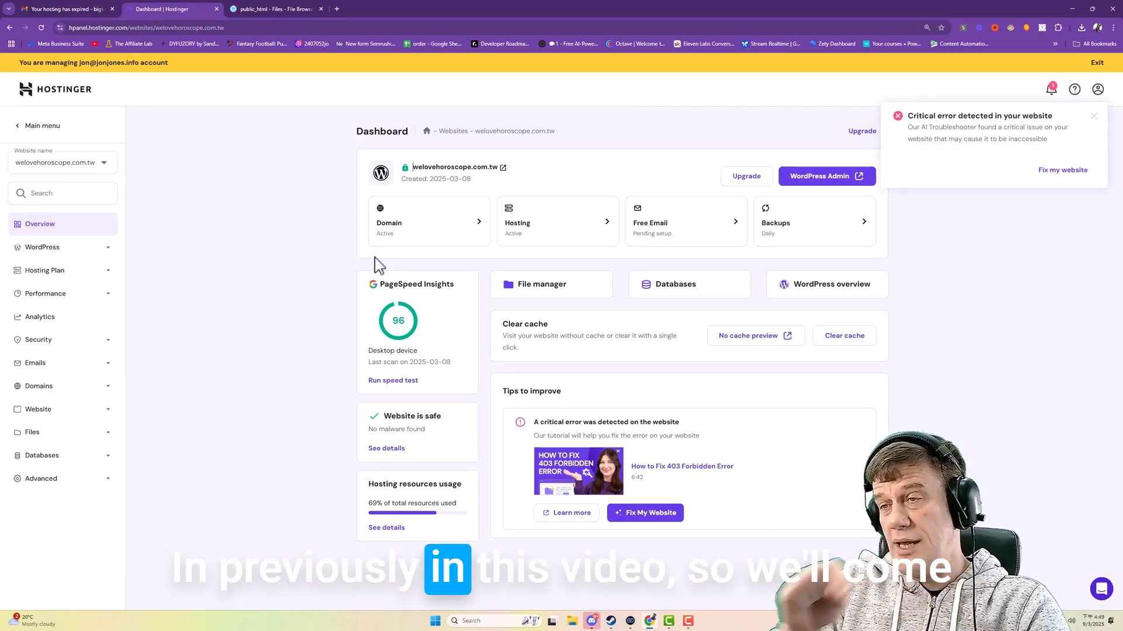
click(44, 436)
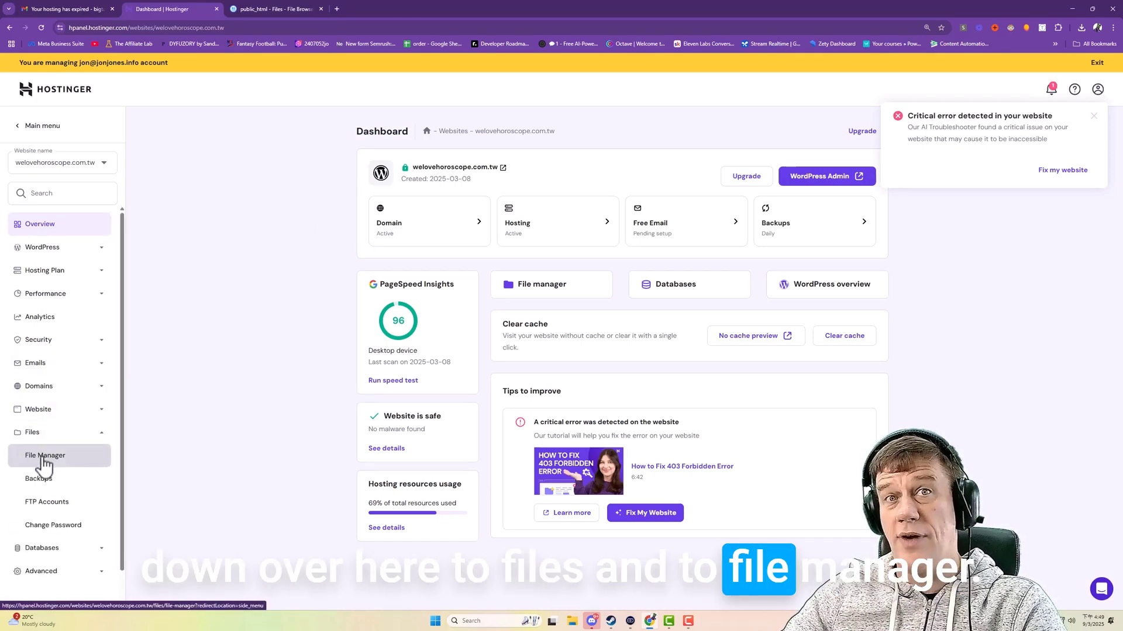
click(44, 459)
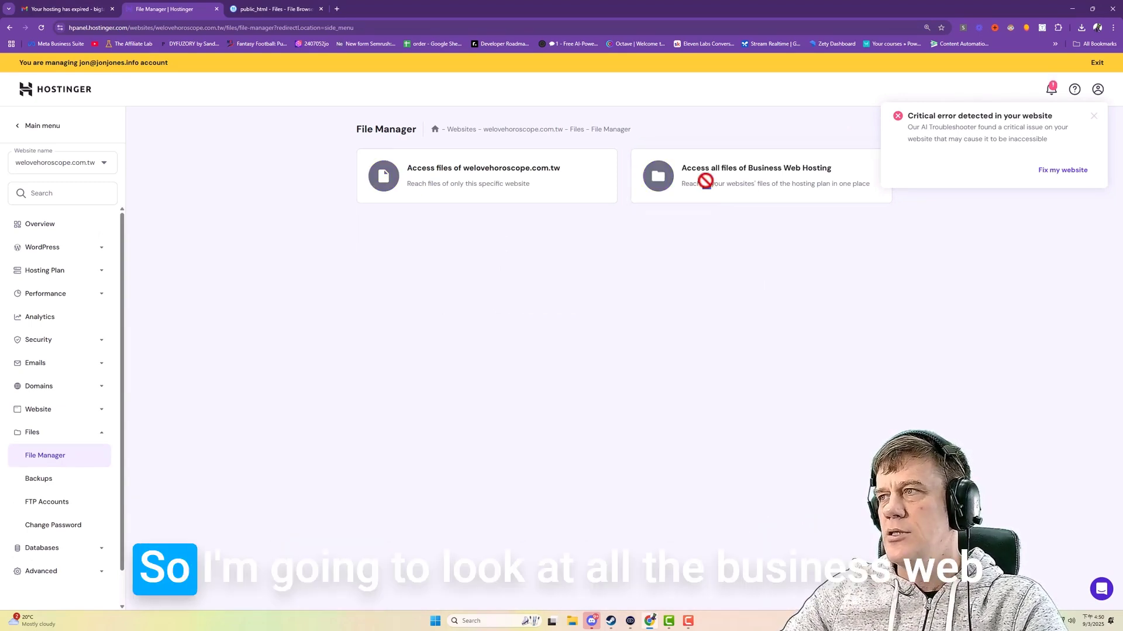
click(735, 181)
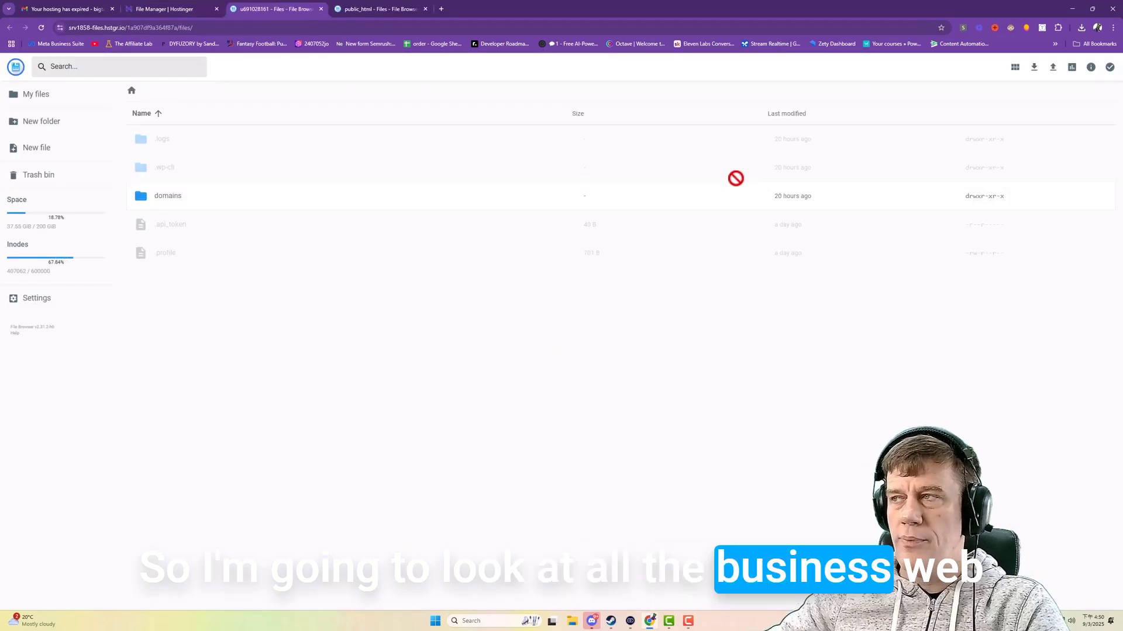
In domains/shawneppe.com/public_html, start moving the backup folder.
double_click(153, 198)
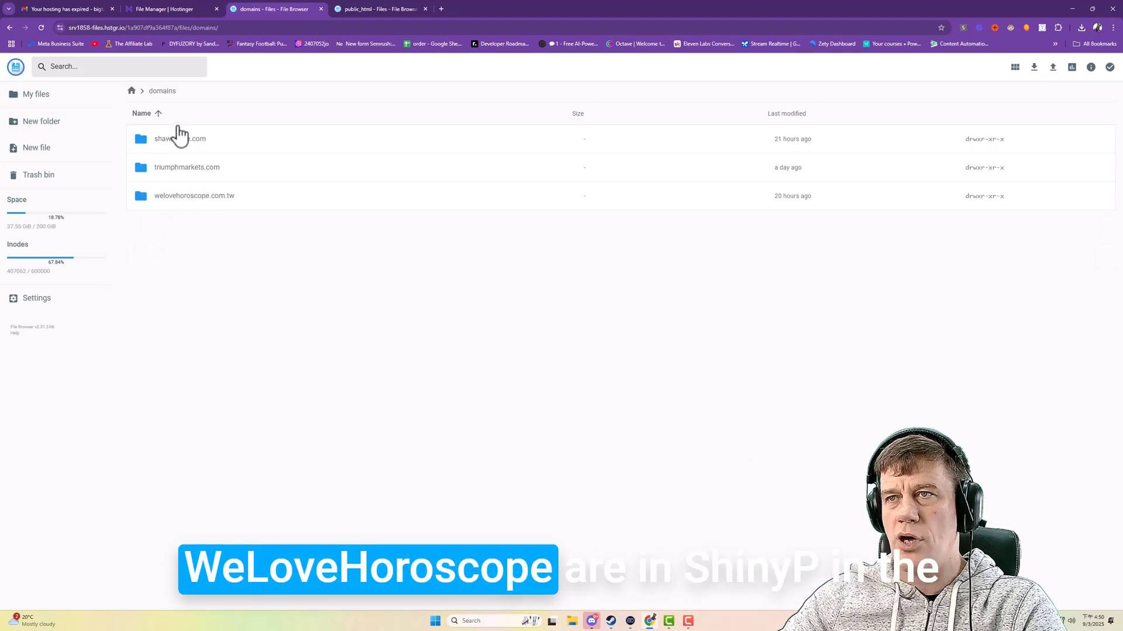
double_click(160, 147)
double_click(161, 147)
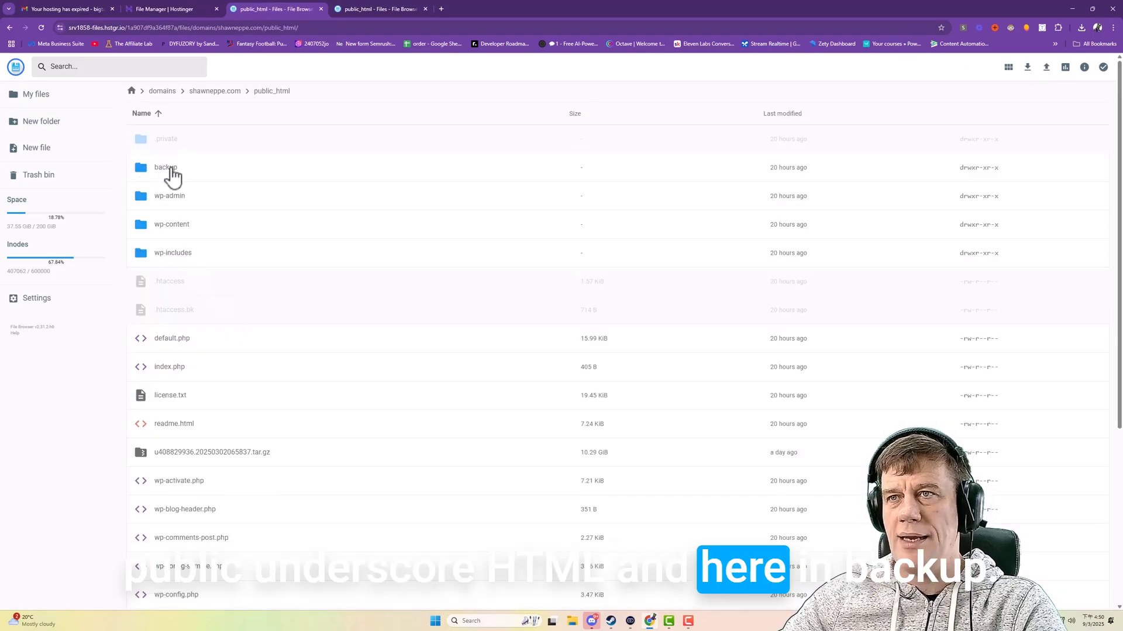
click(165, 171)
right_click(164, 170)
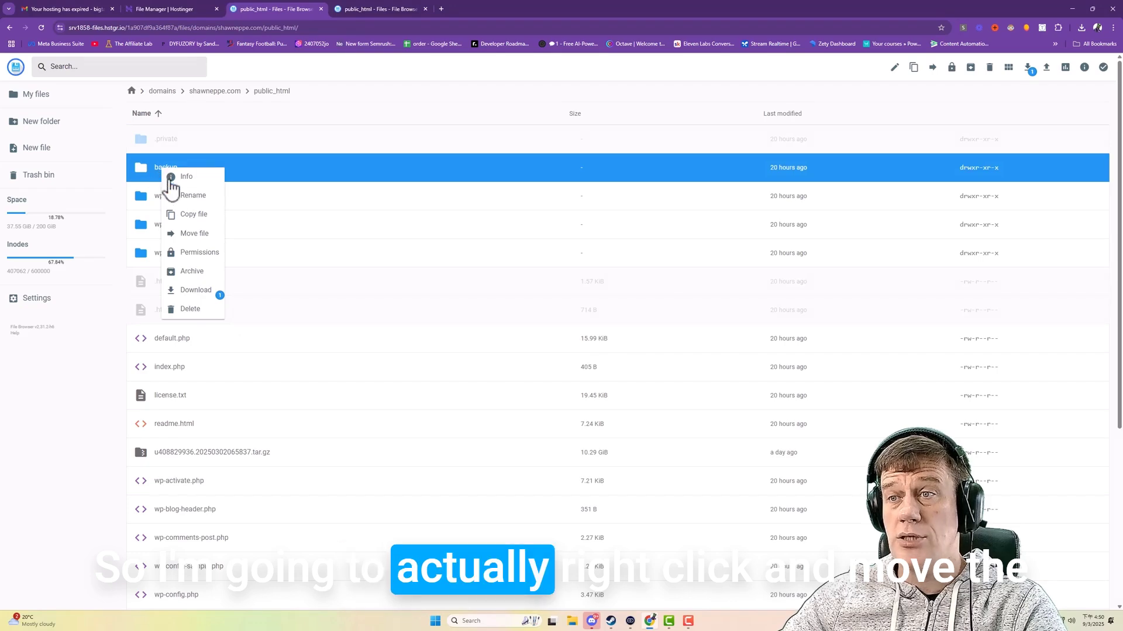
click(191, 234)
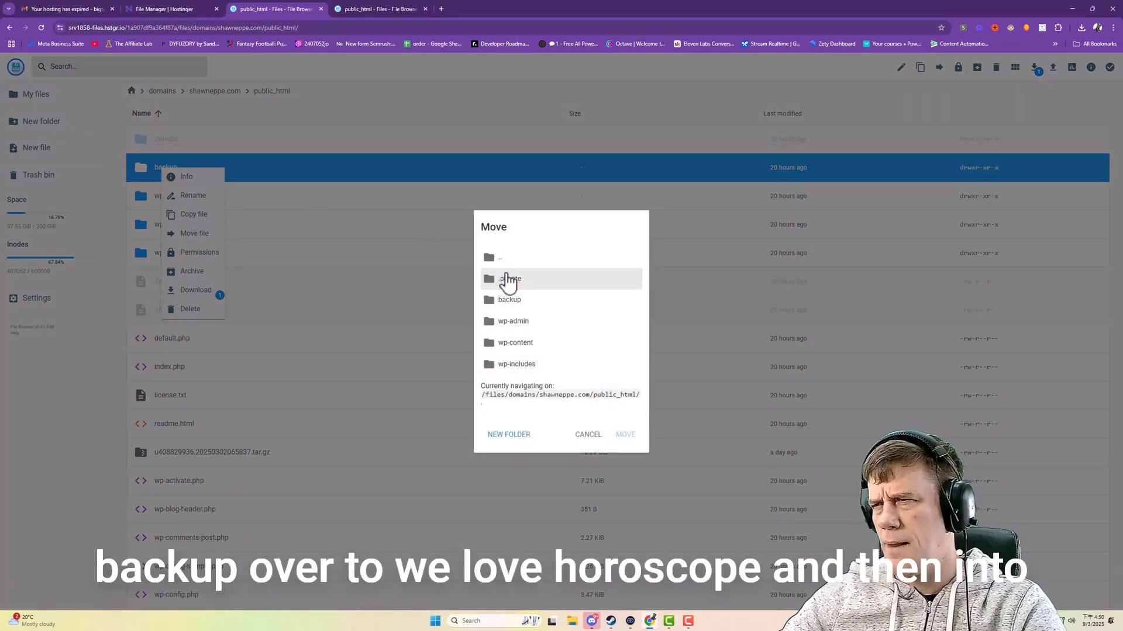
Move backup into welovehoroscope.com.tw/public_html, then return to the hPanel tab.
double_click(498, 258)
double_click(497, 301)
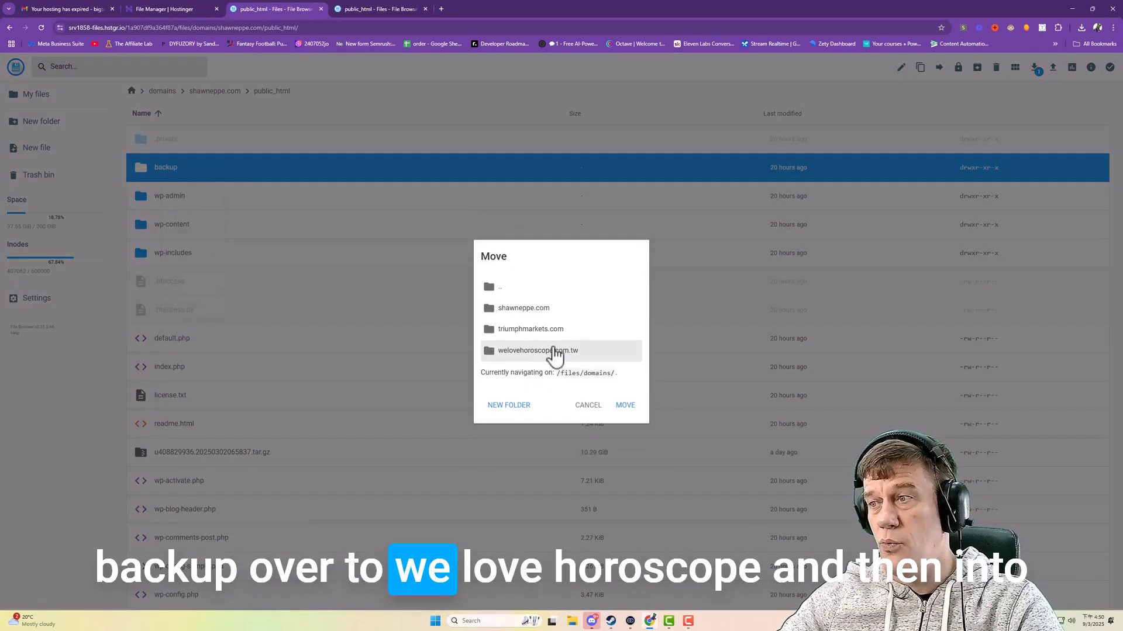
double_click(531, 351)
double_click(509, 330)
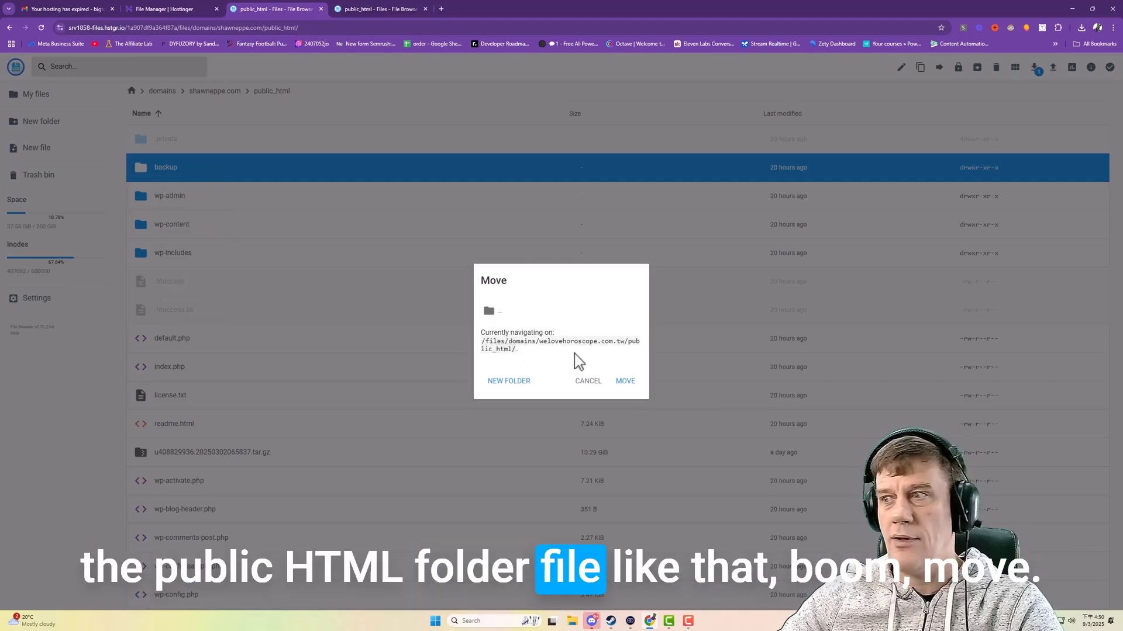
click(625, 383)
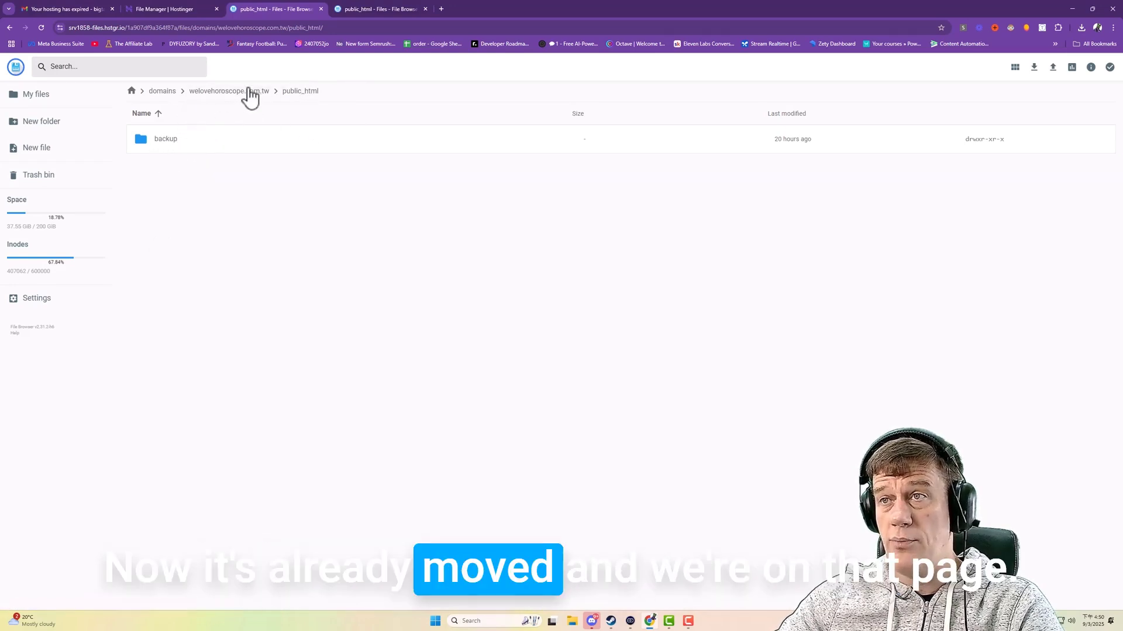
click(173, 9)
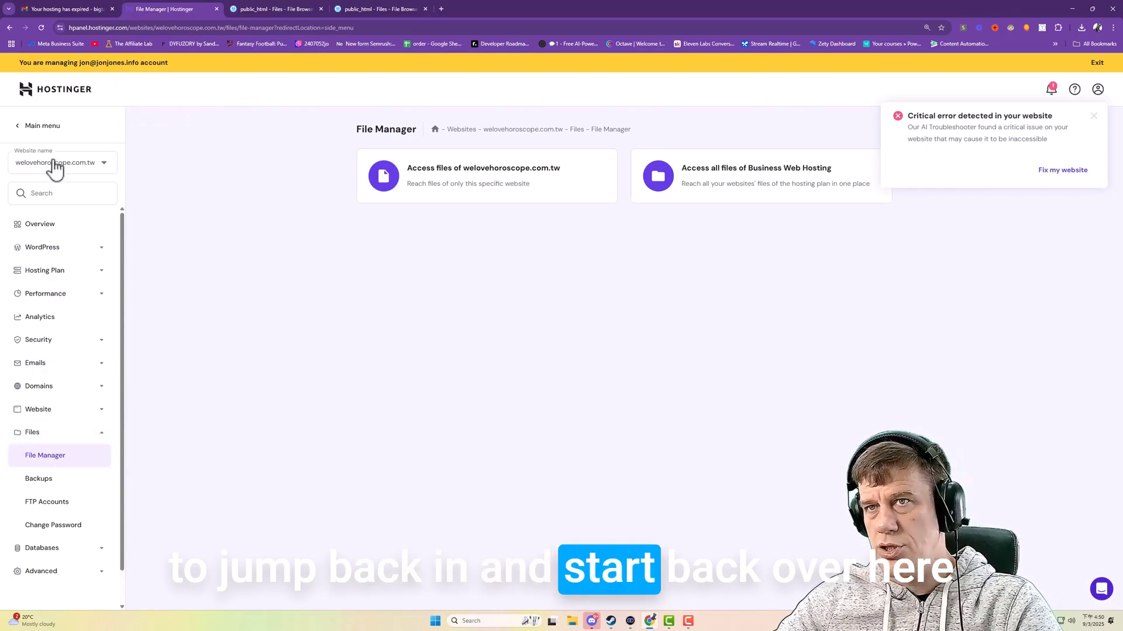
Via the Websites list, open welovehoroscope.com.tw's own File Manager.
click(46, 126)
click(45, 213)
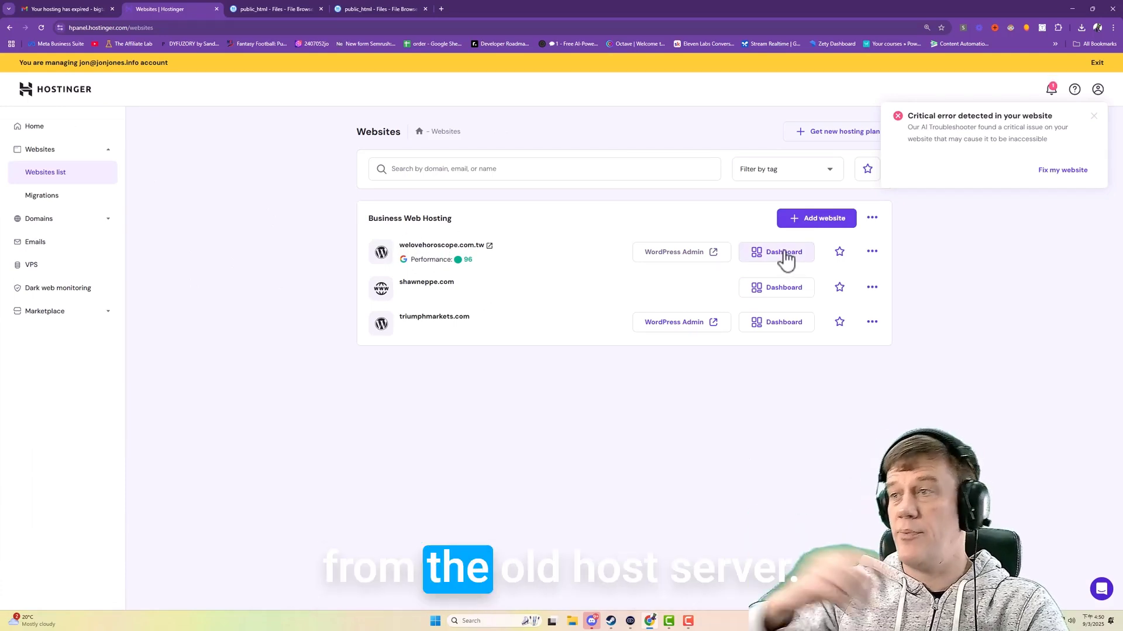
click(785, 258)
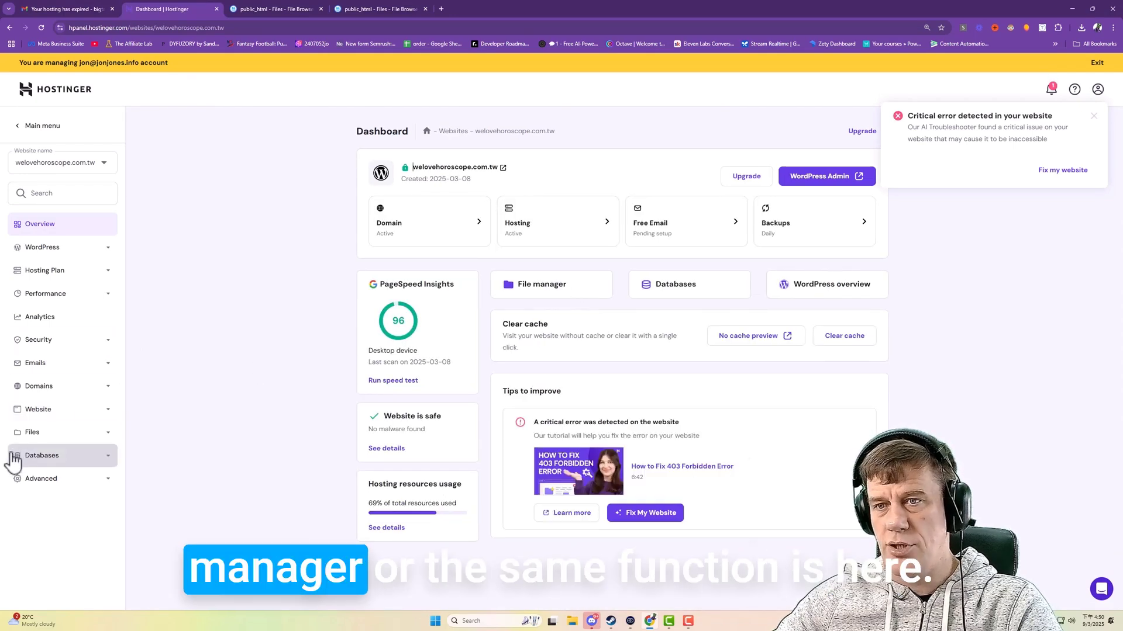
click(38, 433)
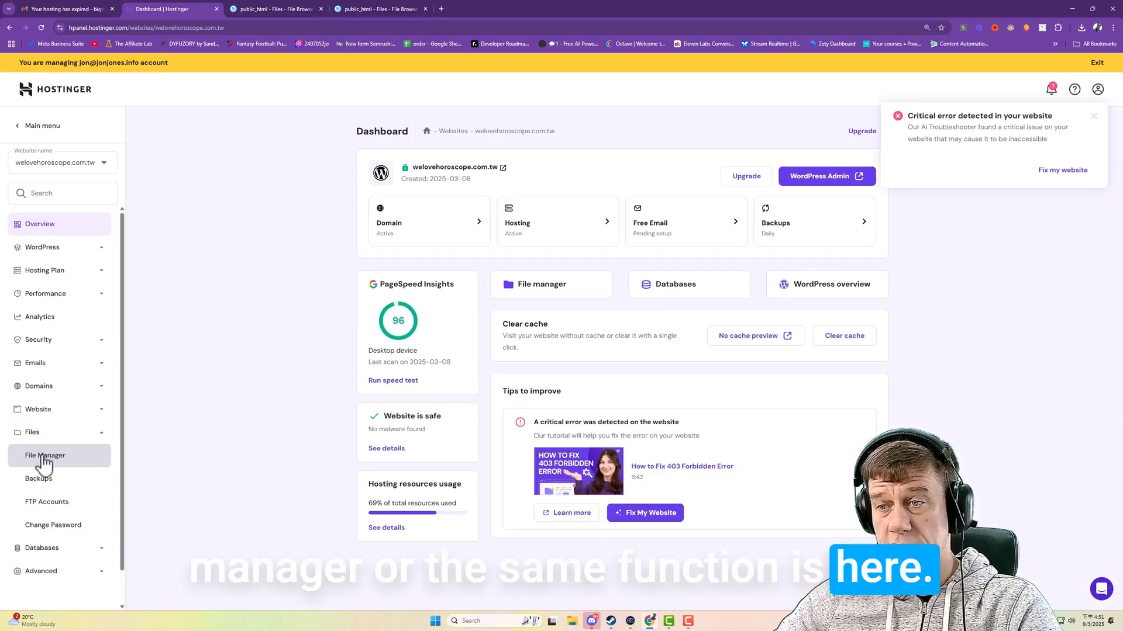
click(553, 288)
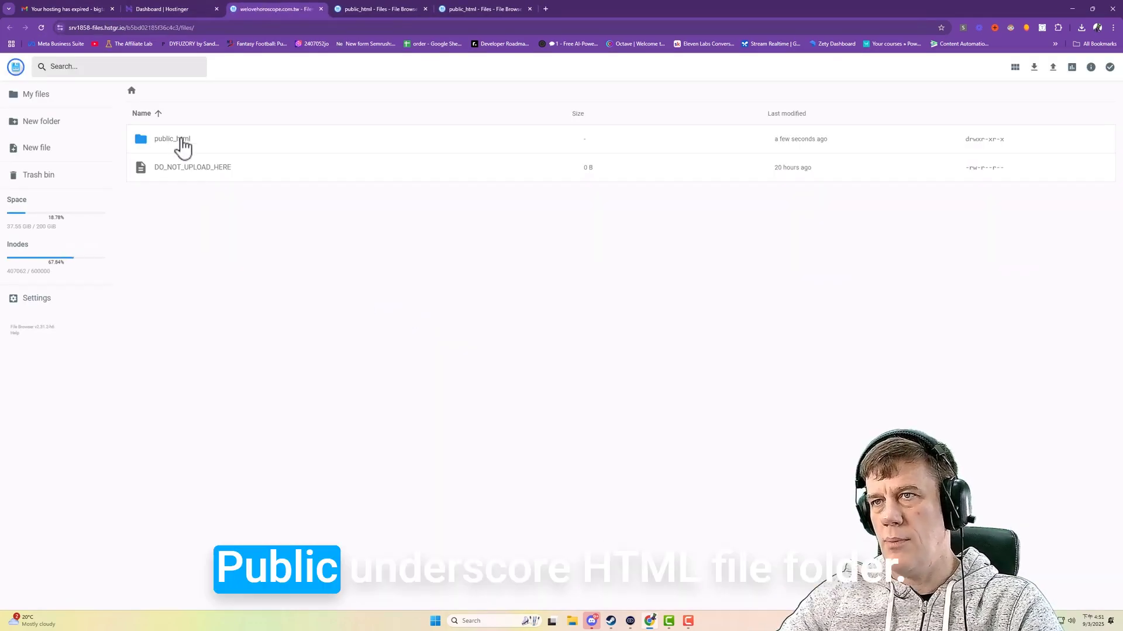
Select all files in public_html/backup/domains/welovehoroscope.com.tw/public_html and start a move.
double_click(171, 147)
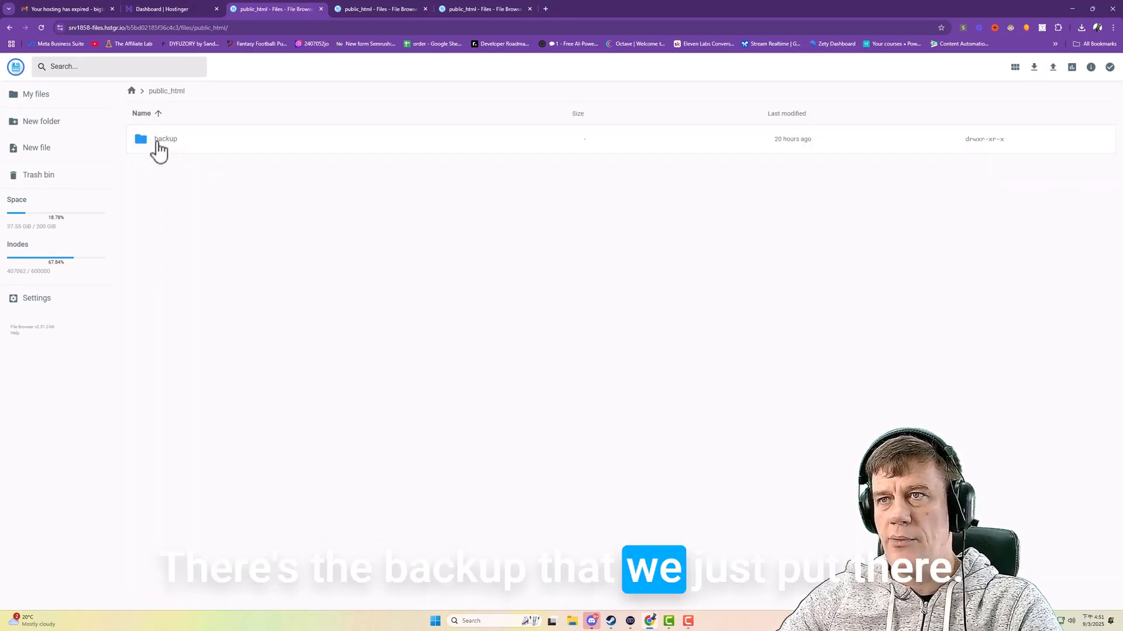
double_click(156, 147)
double_click(164, 172)
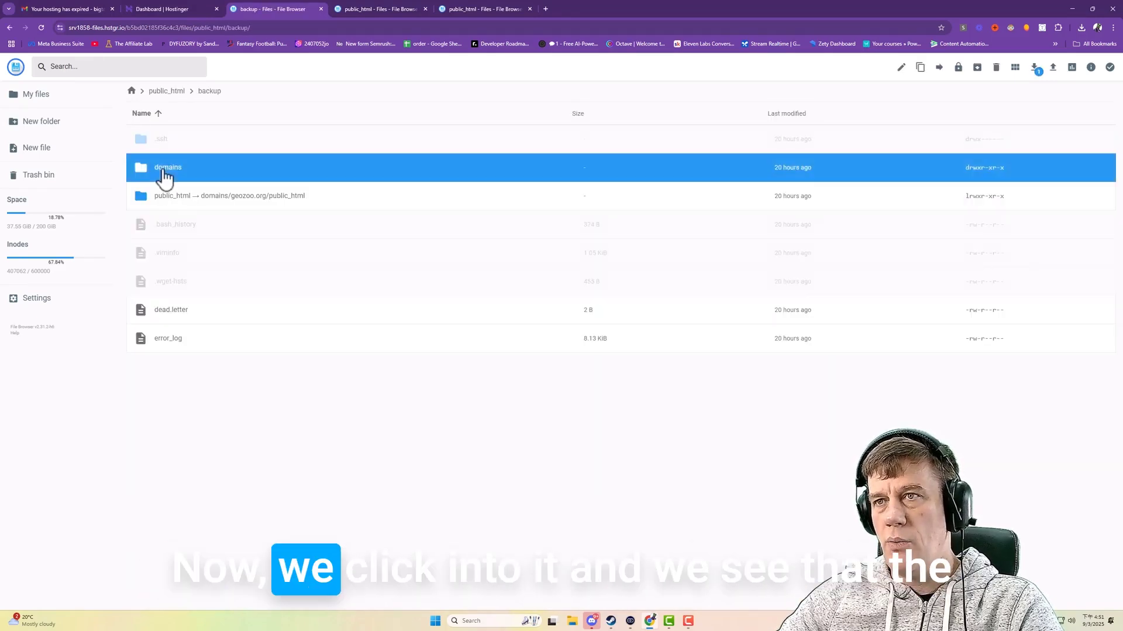
double_click(201, 316)
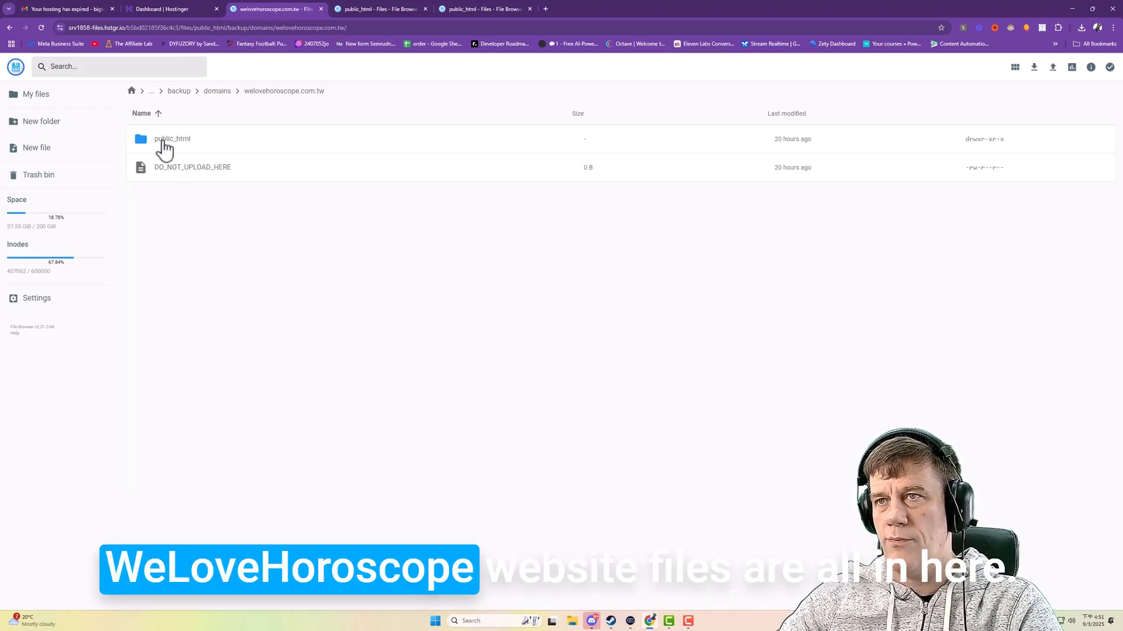
double_click(165, 148)
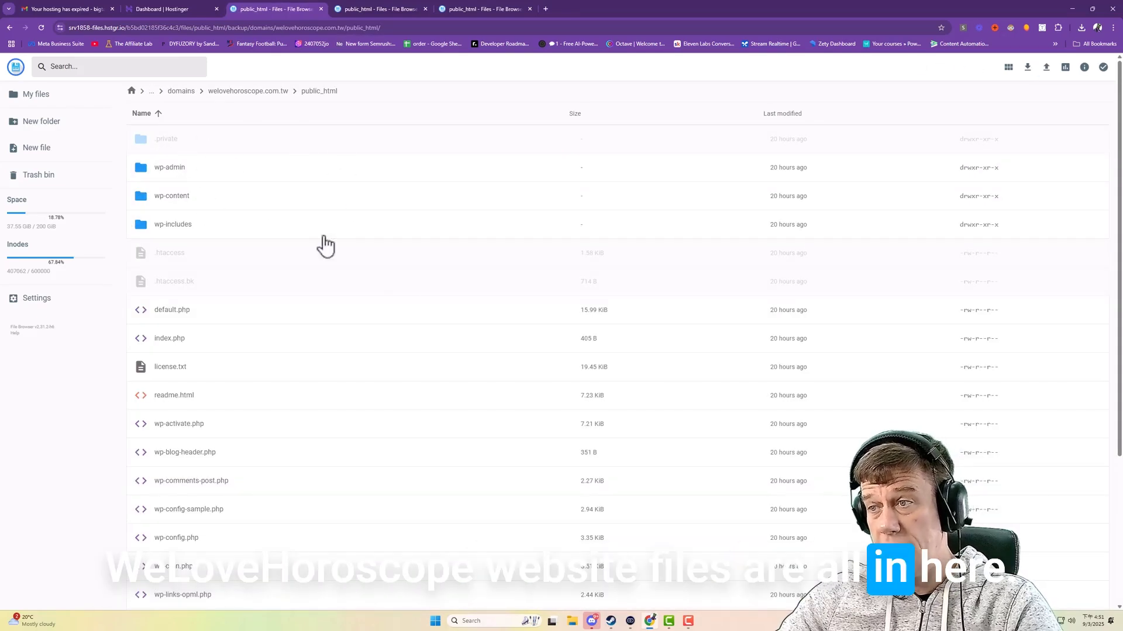
key(ctrl+a)
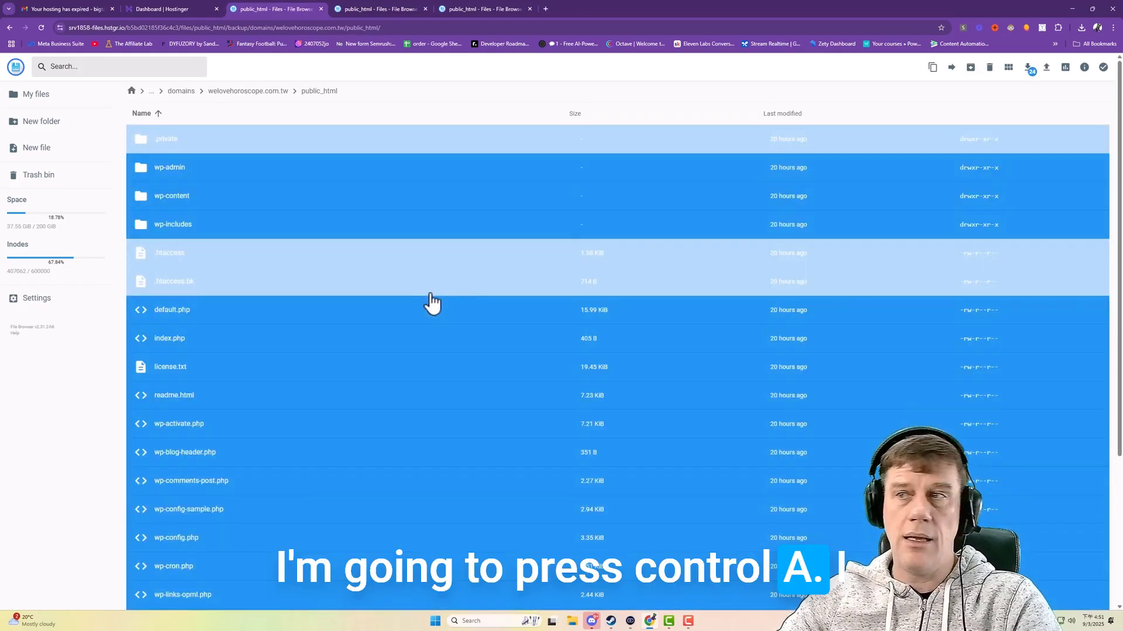
right_click(316, 340)
click(342, 386)
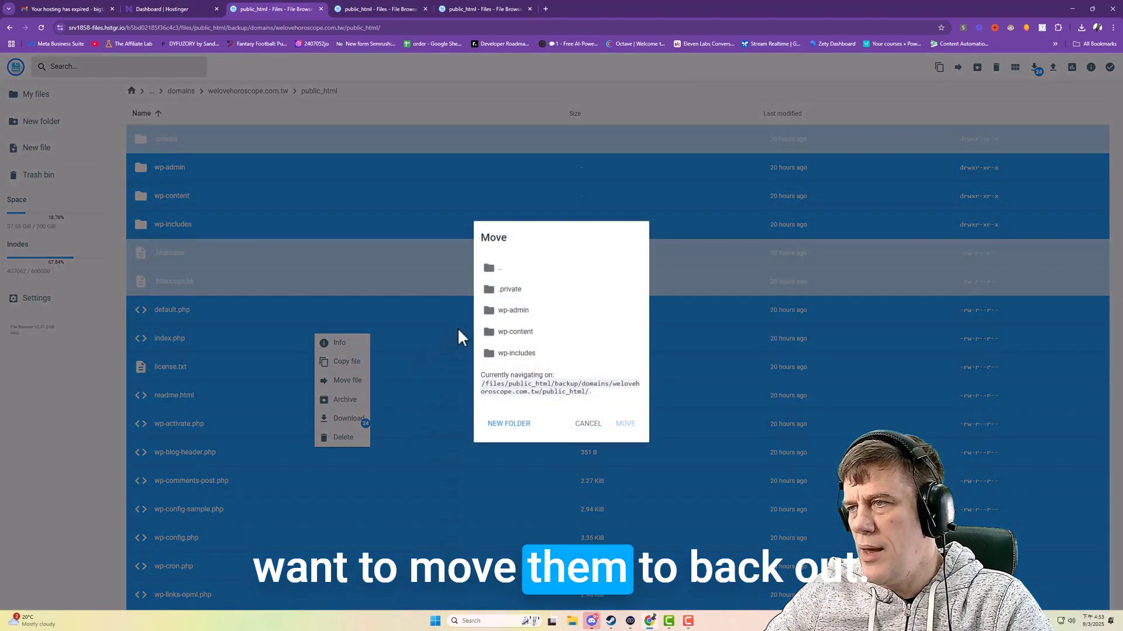
Set the move destination to /files/public_html/ and move the WordPress files there.
click(490, 269)
double_click(491, 270)
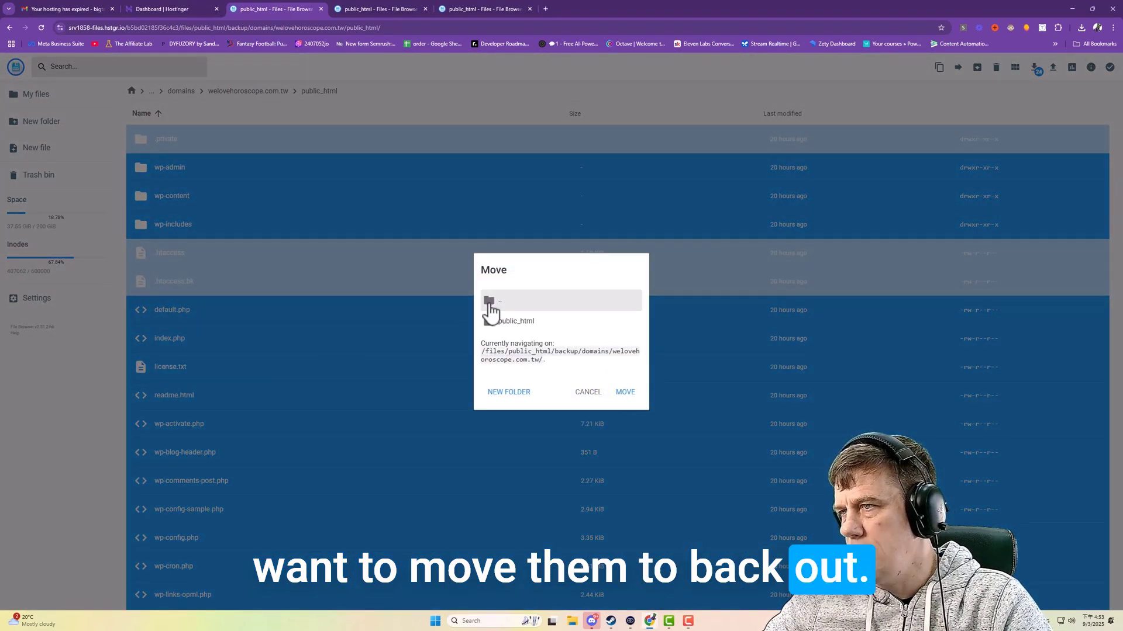
double_click(490, 302)
double_click(495, 244)
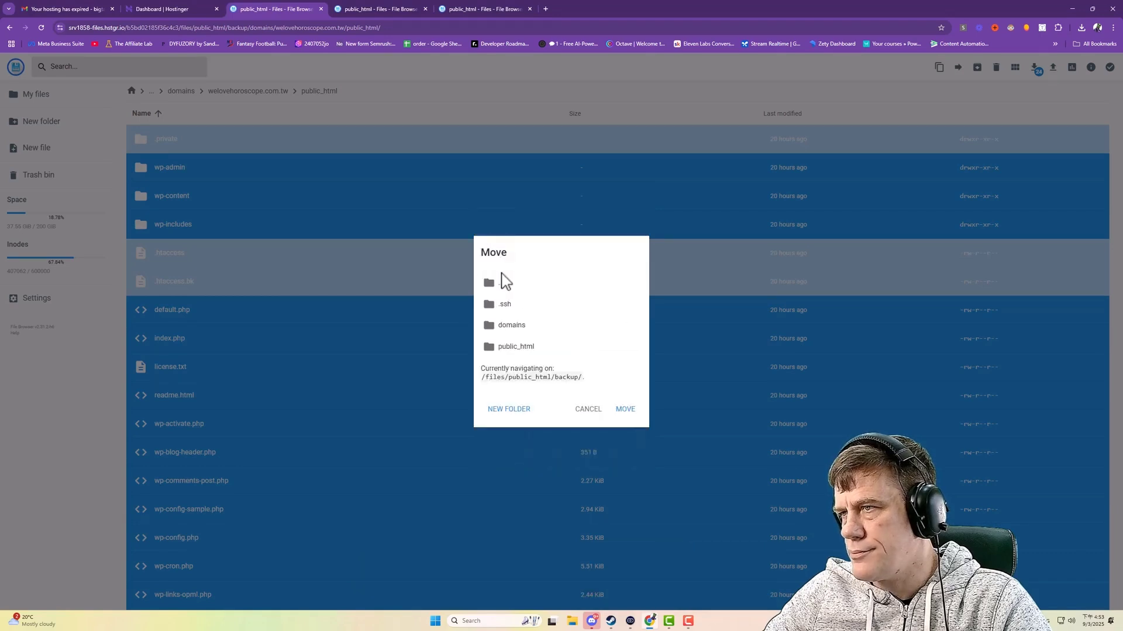
double_click(498, 284)
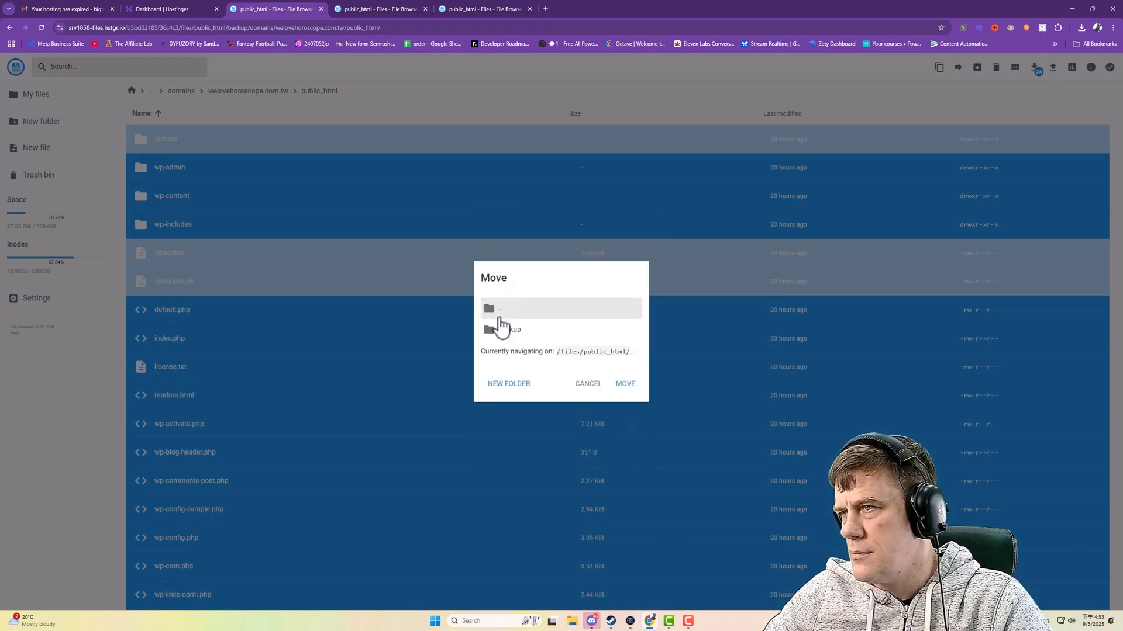
double_click(499, 315)
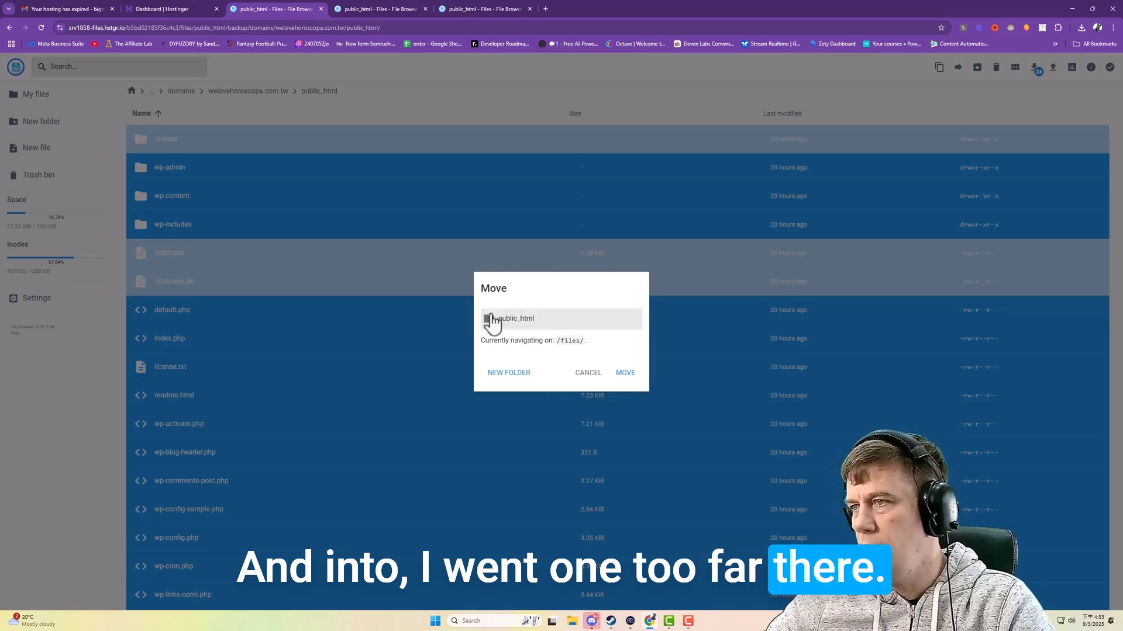
double_click(506, 322)
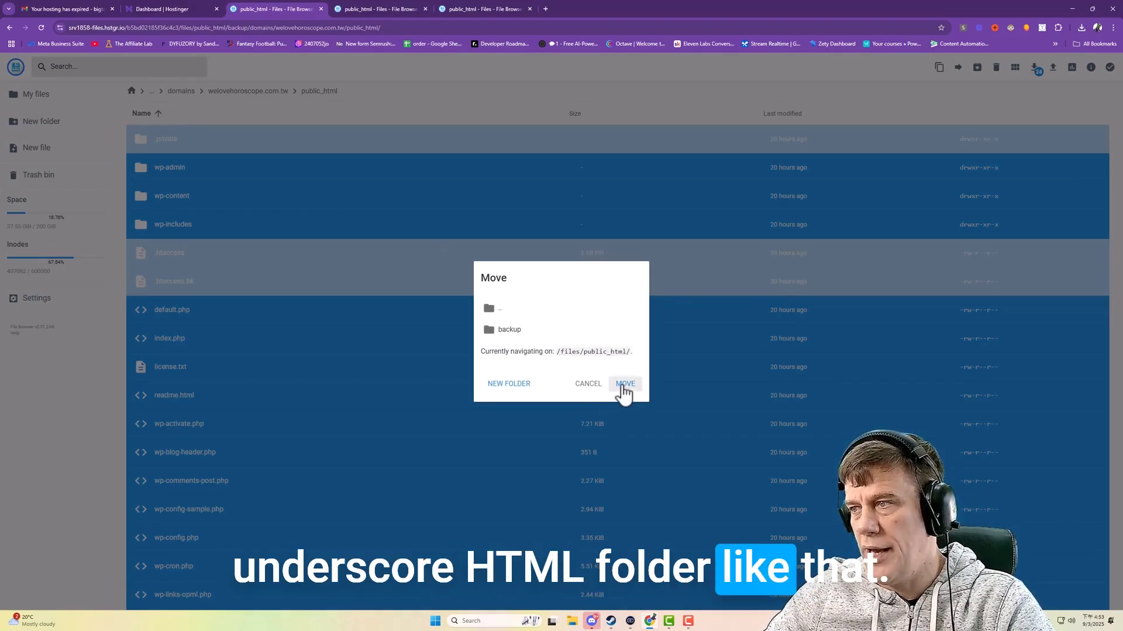
click(624, 386)
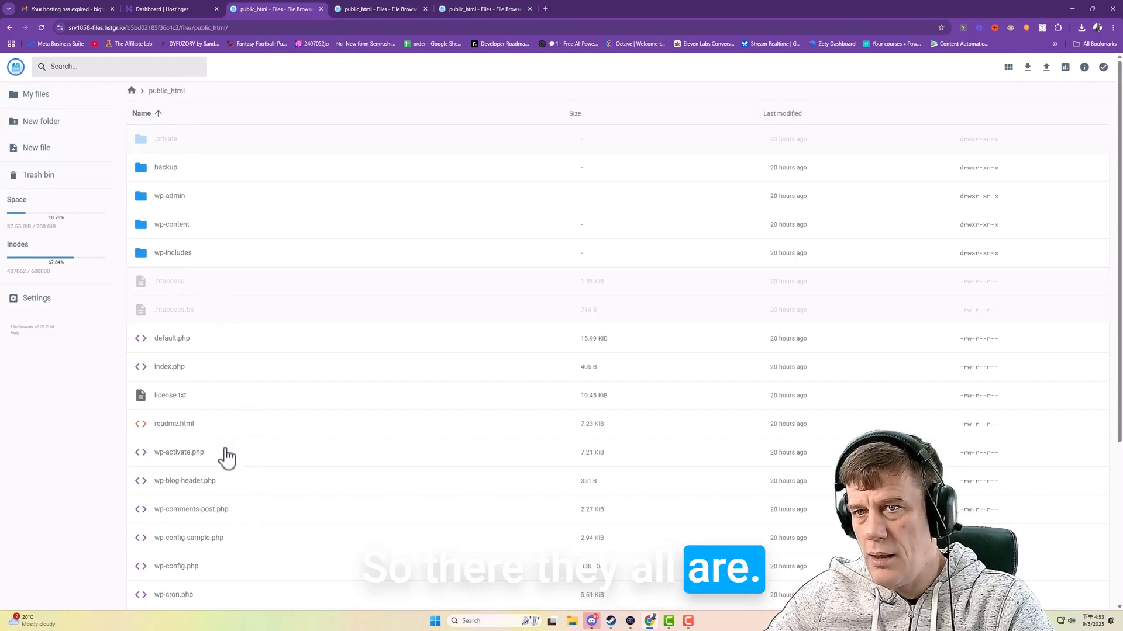
Confirm public_html now holds the WordPress files, then return to the Hostinger dashboard tab.
click(132, 91)
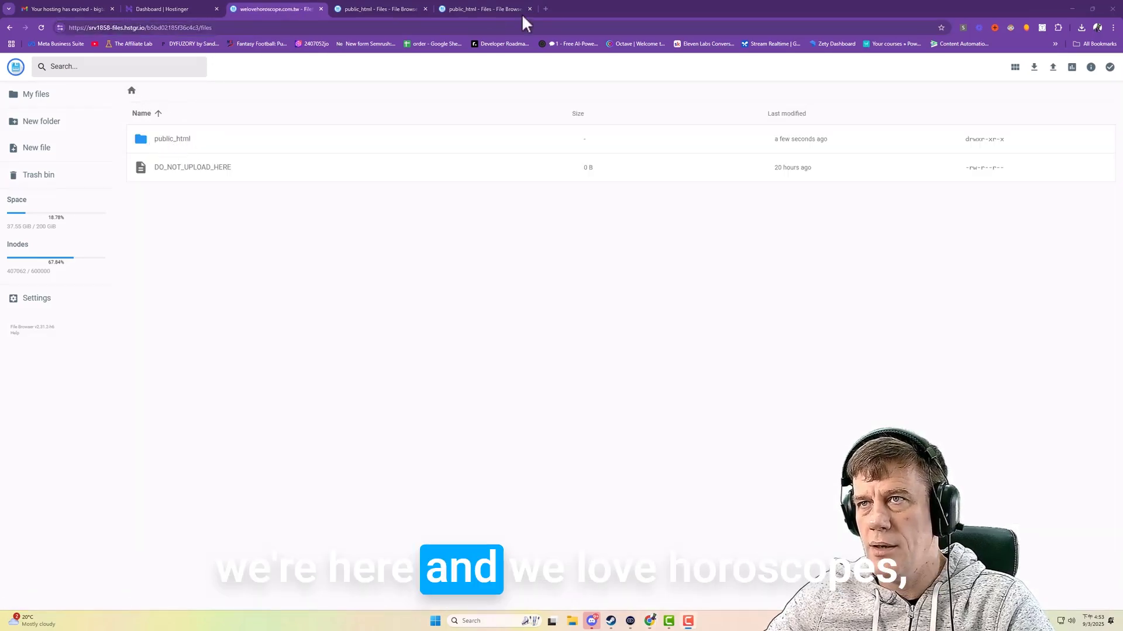
double_click(153, 141)
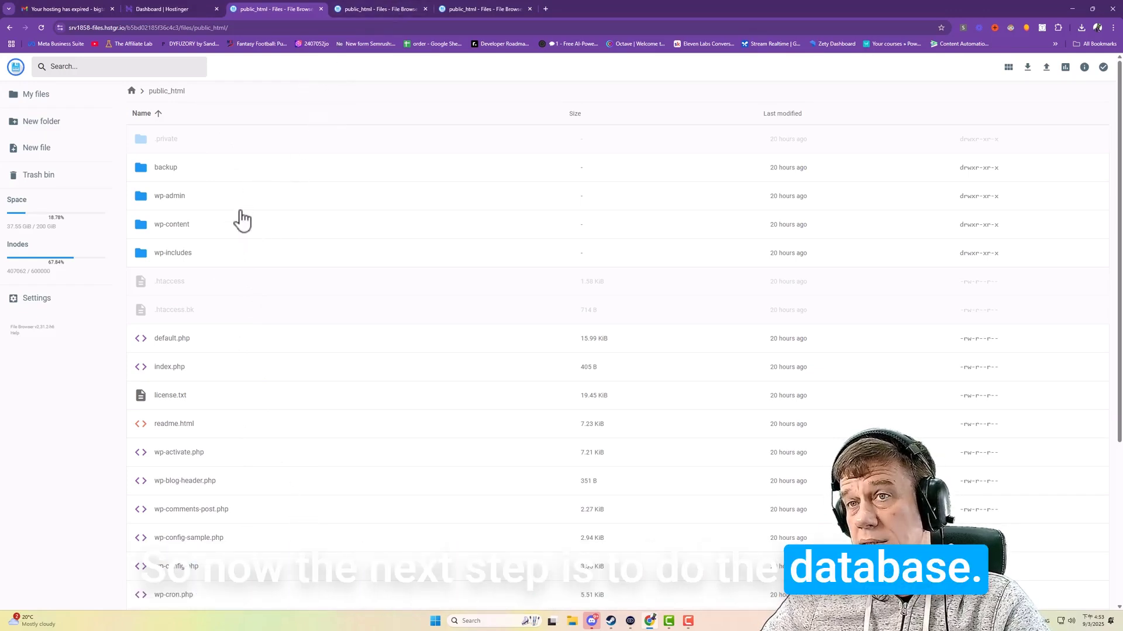
click(176, 9)
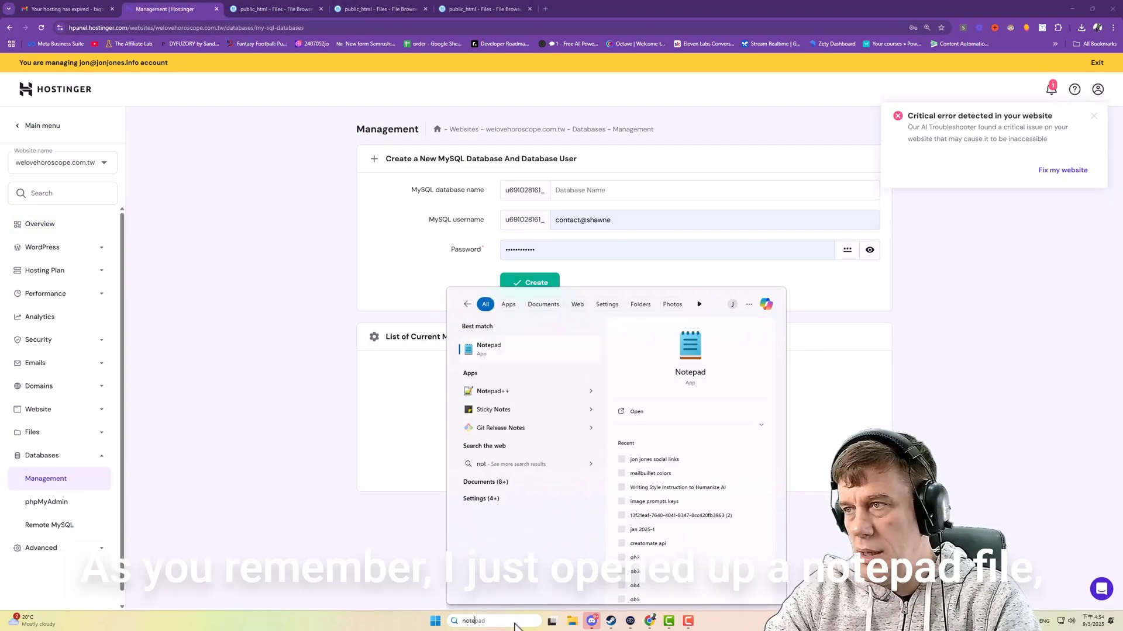
Open a fresh Notepad note beside the browser for the new database credentials.
key(Return)
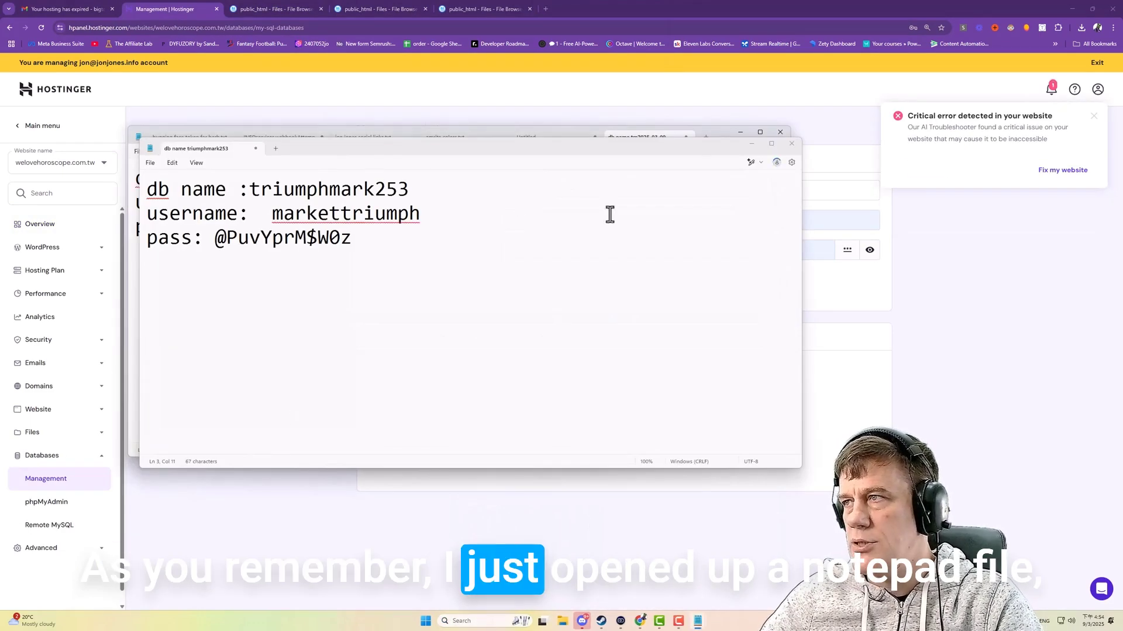
click(274, 149)
drag(558, 143, 743, 287)
click(741, 133)
Enter database name wlhjjtw2025 and username 2025wlhtwjj in the new MySQL database form.
click(605, 191)
text(wlhy)
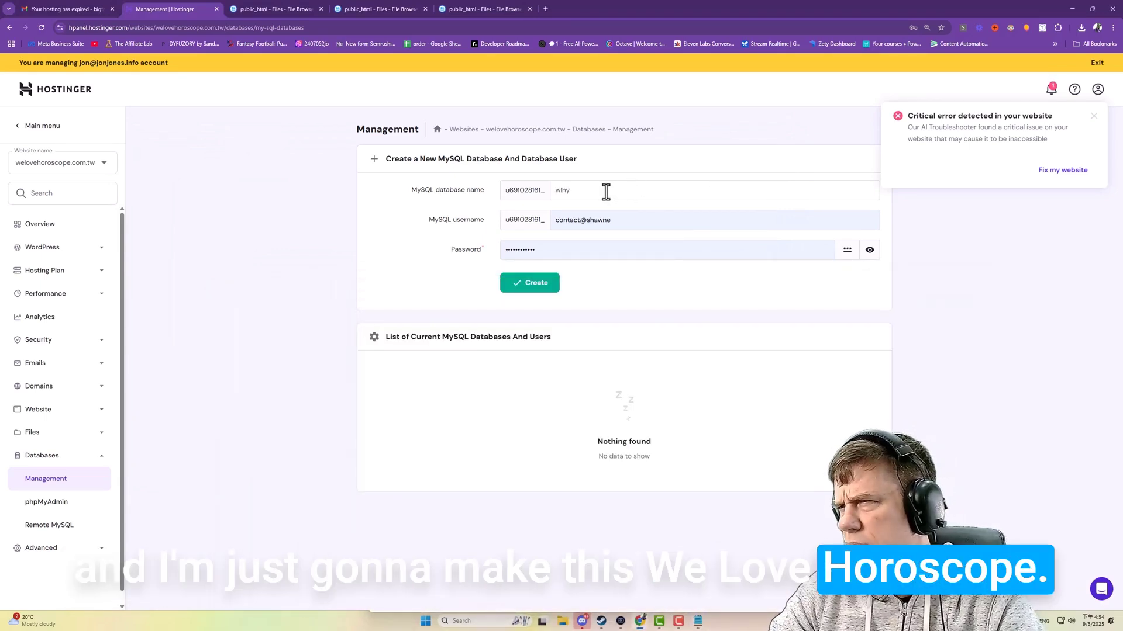
key(BackSpace)
text(jjtw2025)
triple_click(613, 219)
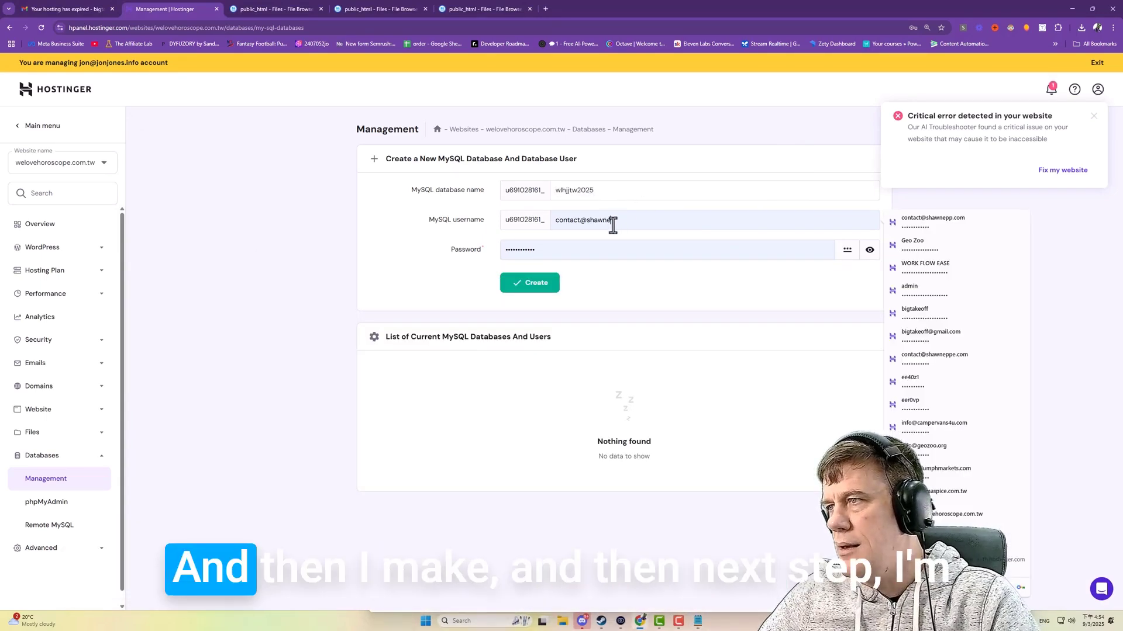
text(2-2)
triple_click(553, 225)
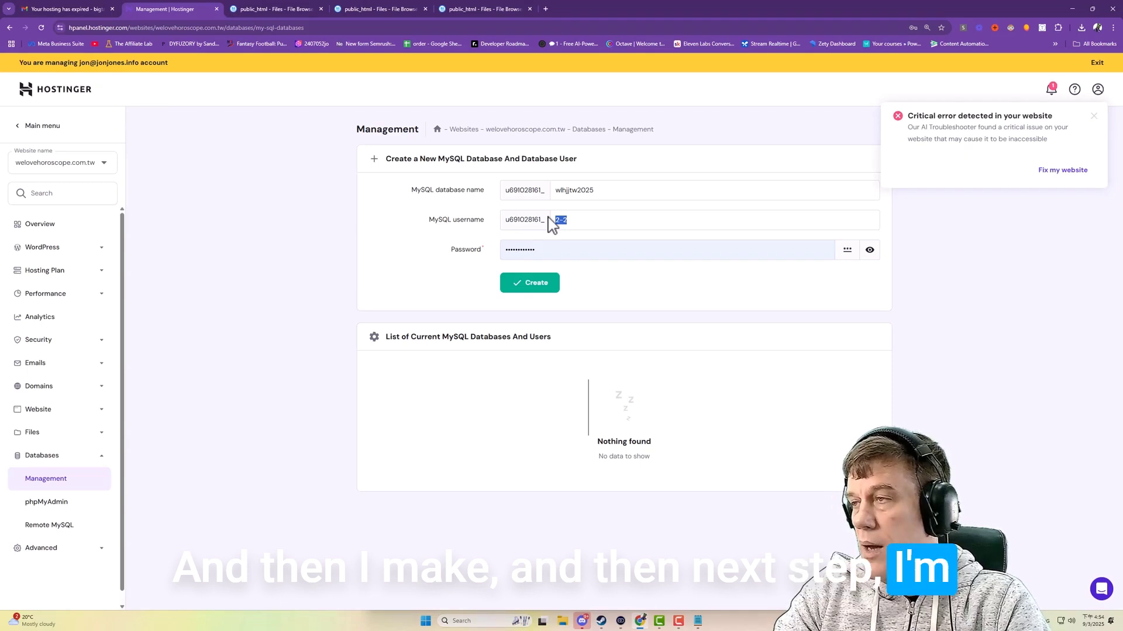
text(2025wlhtwjj)
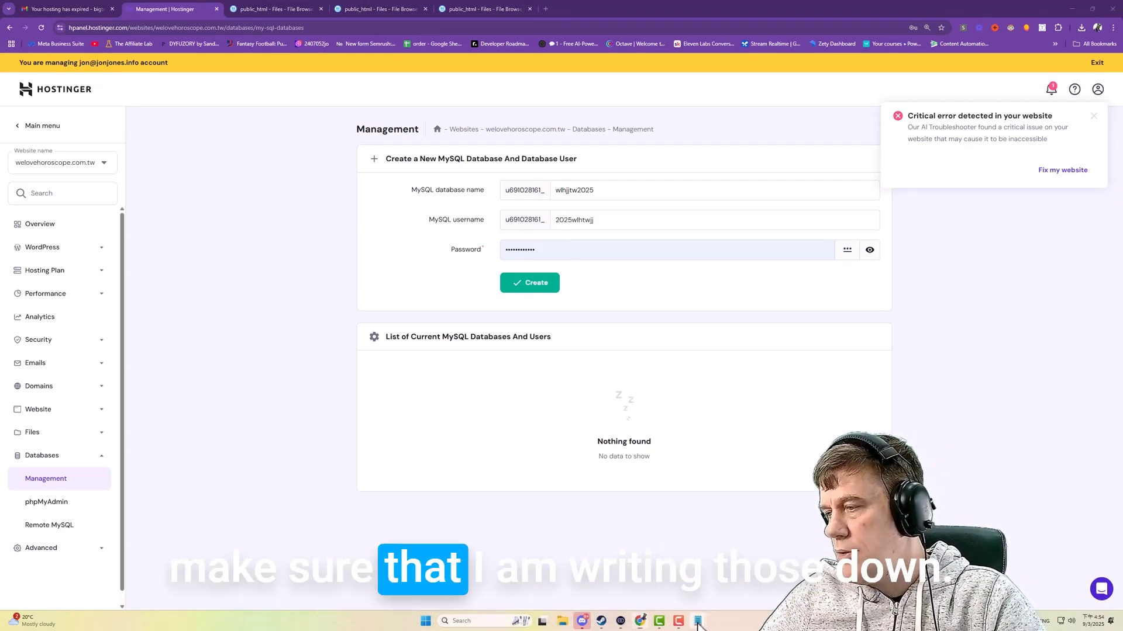
Copy the full prefixed database name into the note after 'db name :'.
mouse_move(697, 621)
click(742, 577)
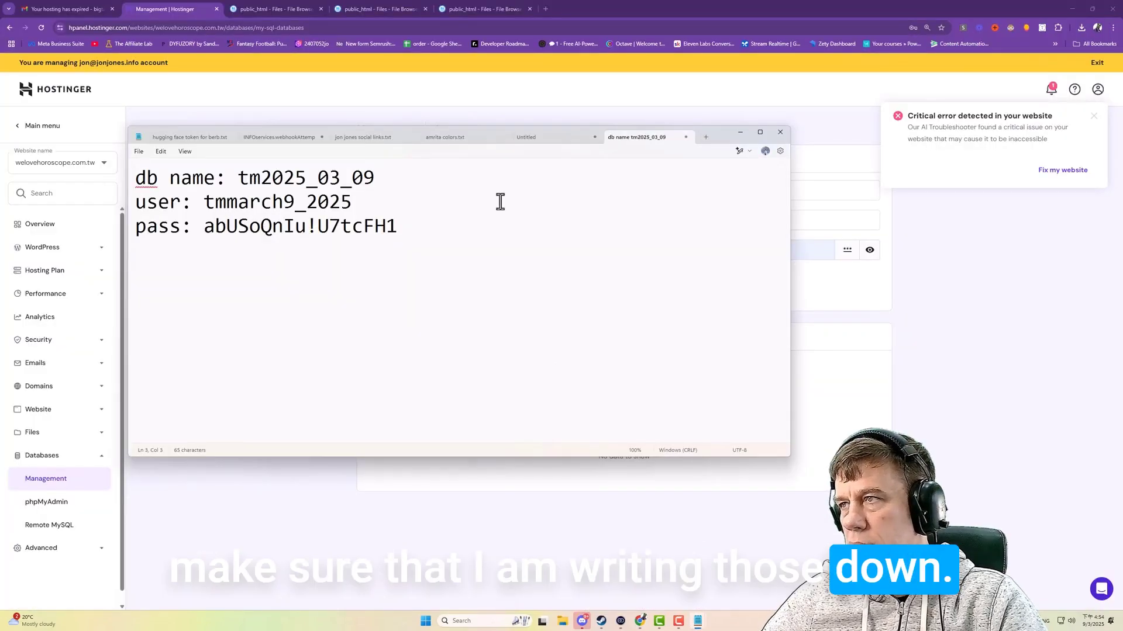
click(706, 138)
drag(729, 142, 836, 302)
drag(503, 193, 596, 184)
key(ctrl+c)
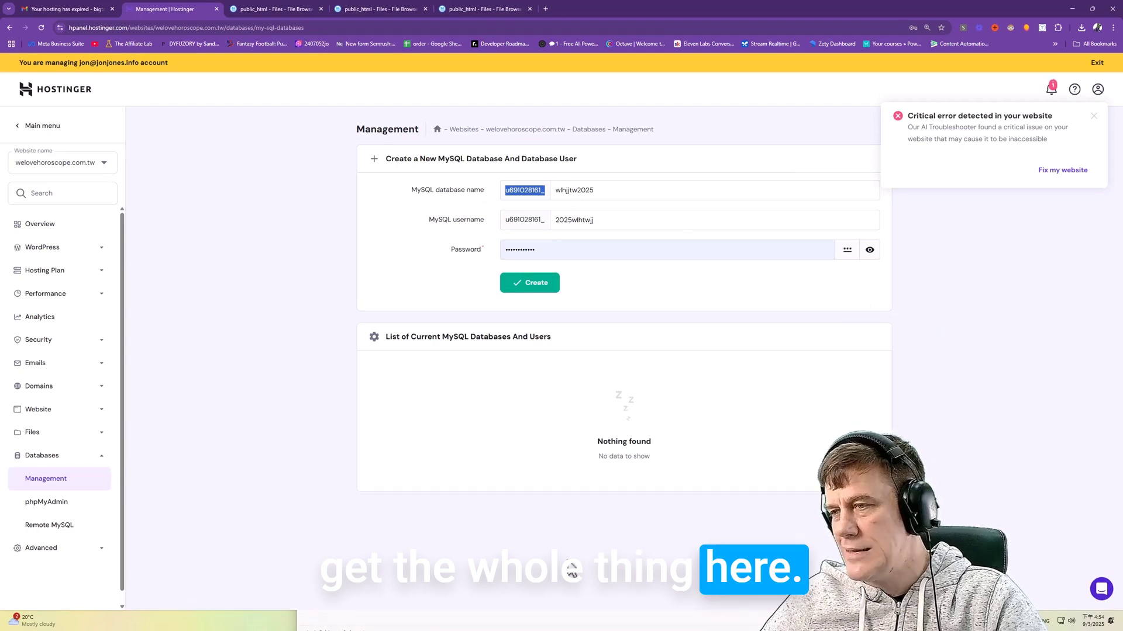
key(alt+Tab)
text(db name :)
key(ctrl+v)
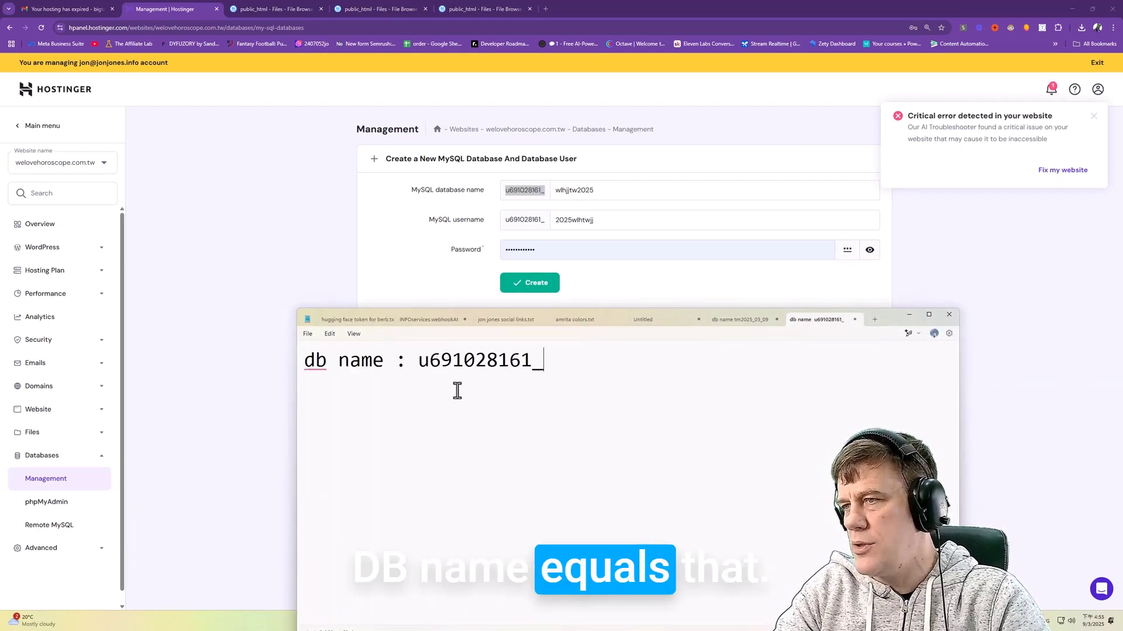
text(wlhjjtw2025)
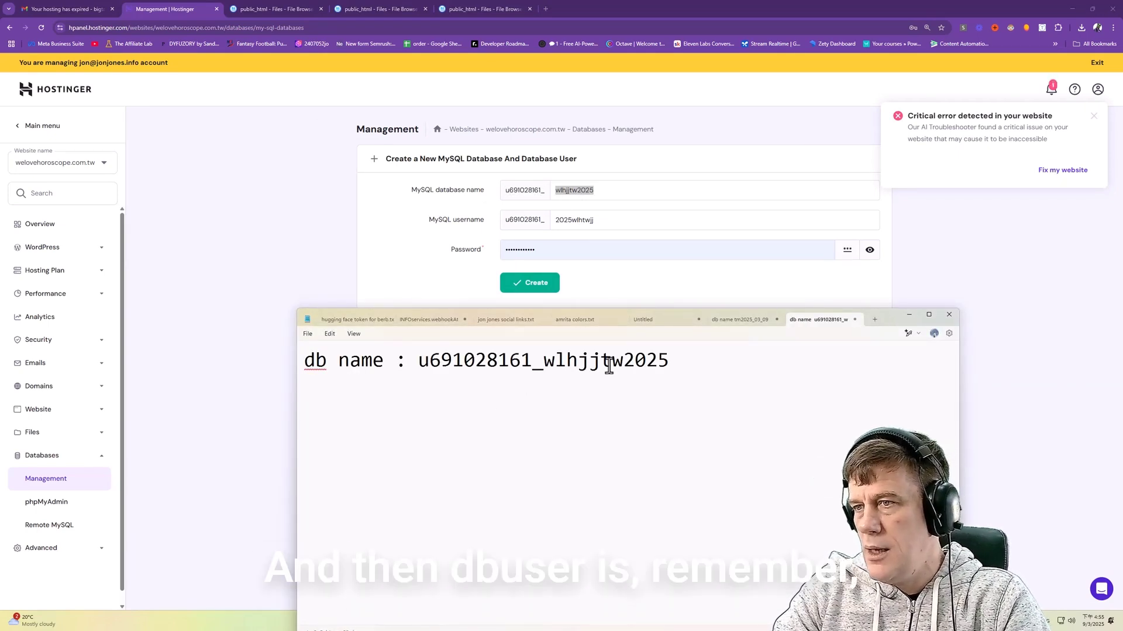
Add a 'db user:' line to the note with the prefixed MySQL username.
key(Return)
text(db)
key(BackSpace)
key(BackSpace)
text(db user:)
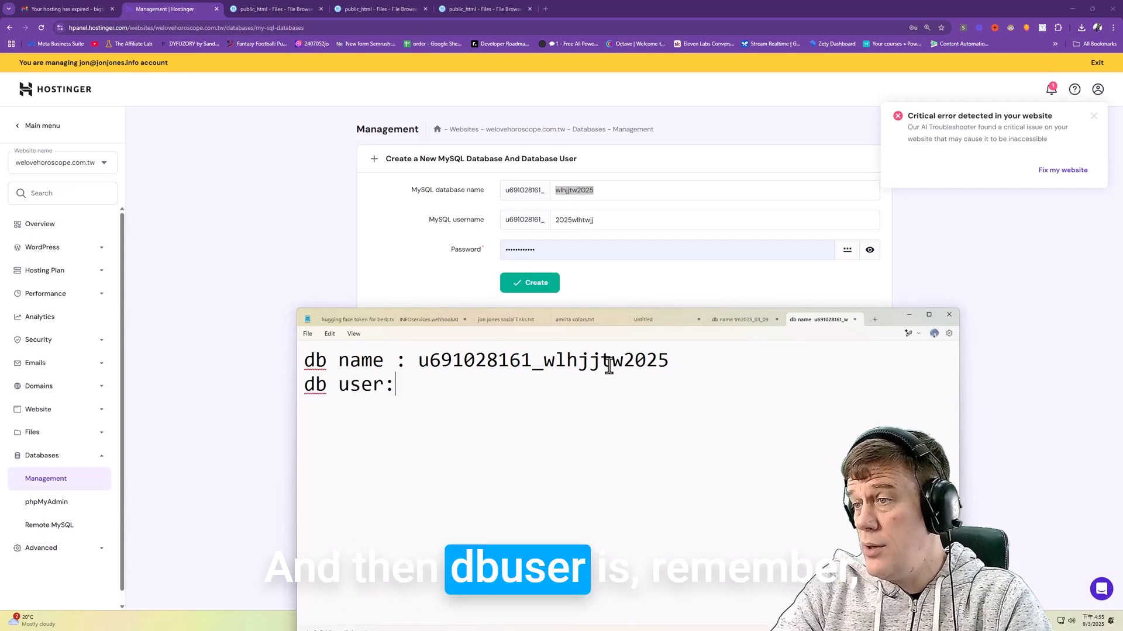
drag(626, 230, 539, 232)
key(ctrl+c)
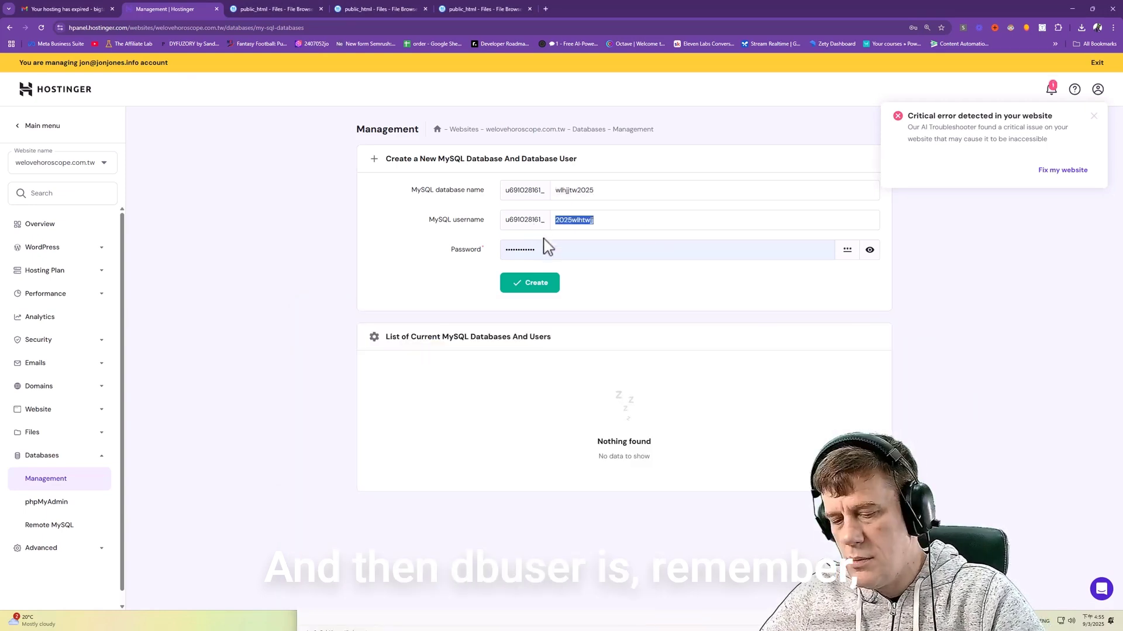
click(412, 612)
key(ctrl+v)
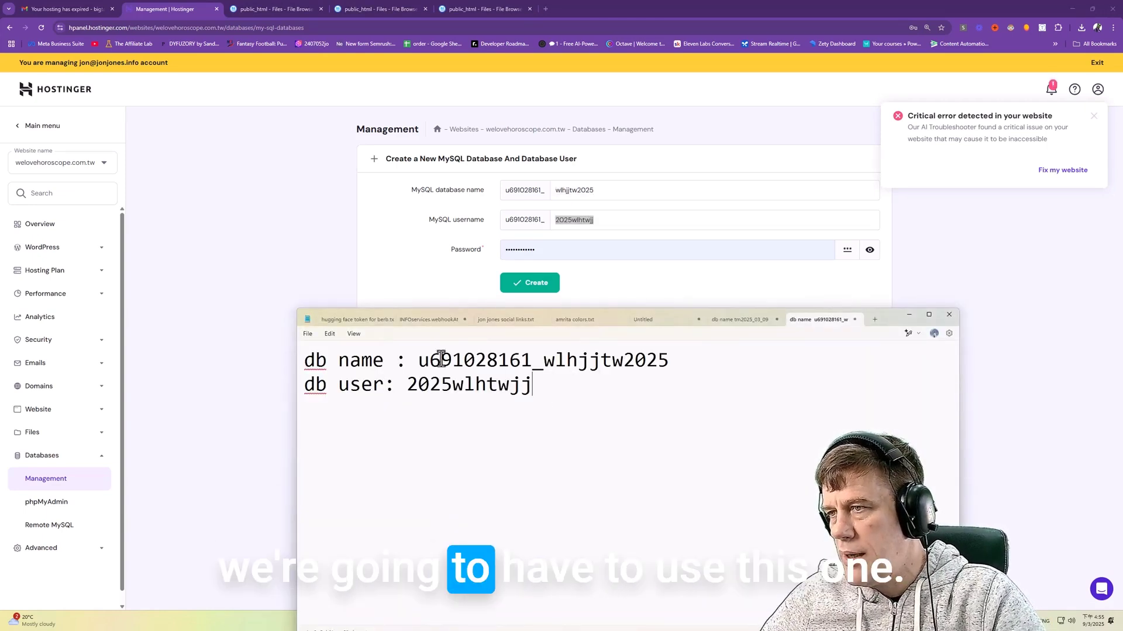
drag(421, 359, 543, 360)
key(ctrl+c)
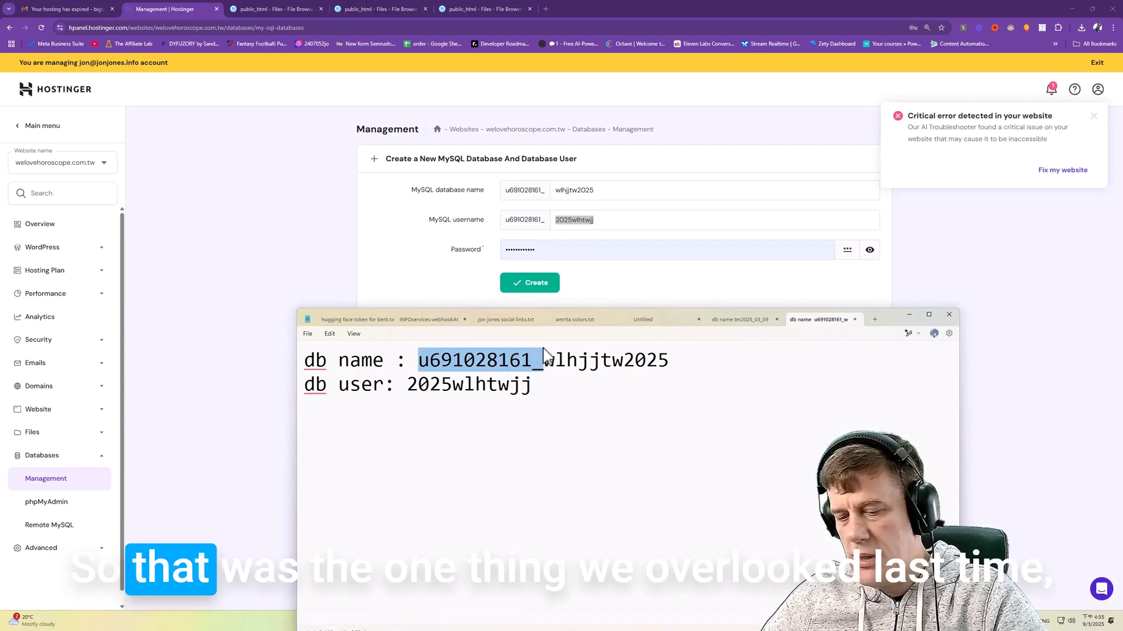
click(404, 386)
key(ctrl+v)
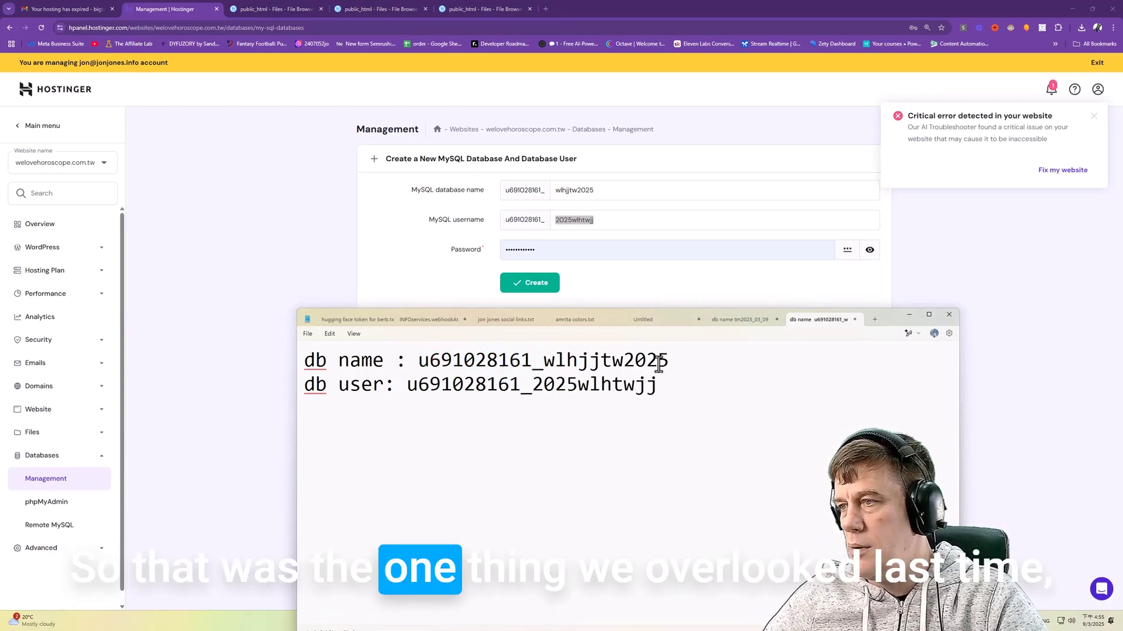
click(673, 383)
Start a password line, reveal and copy the generated password, and create the database.
key(Return)
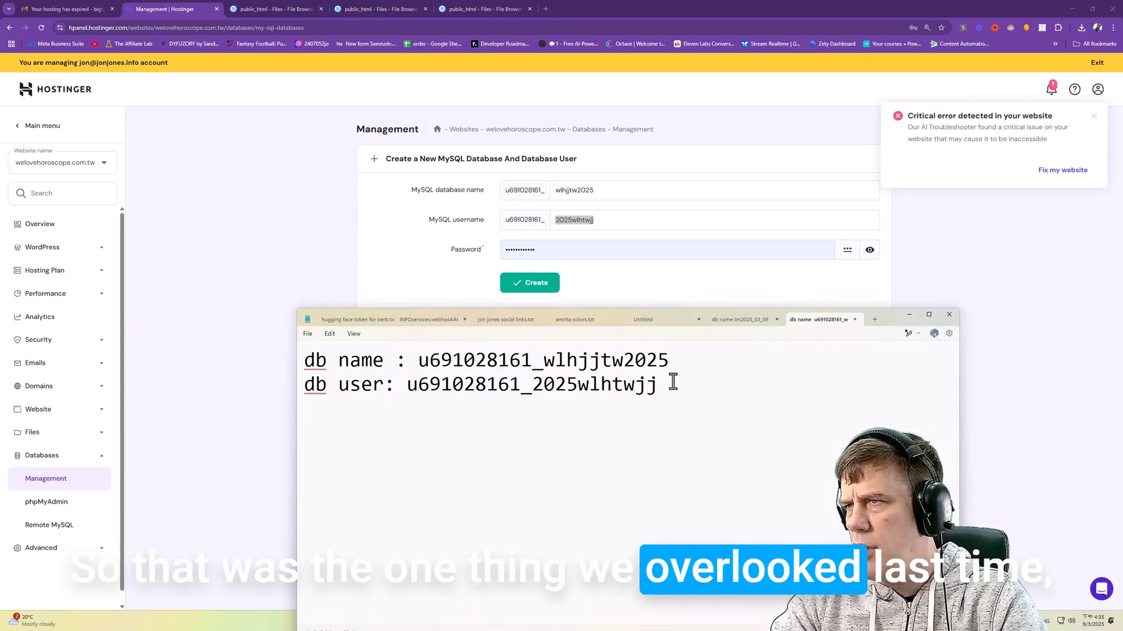
text(passw)
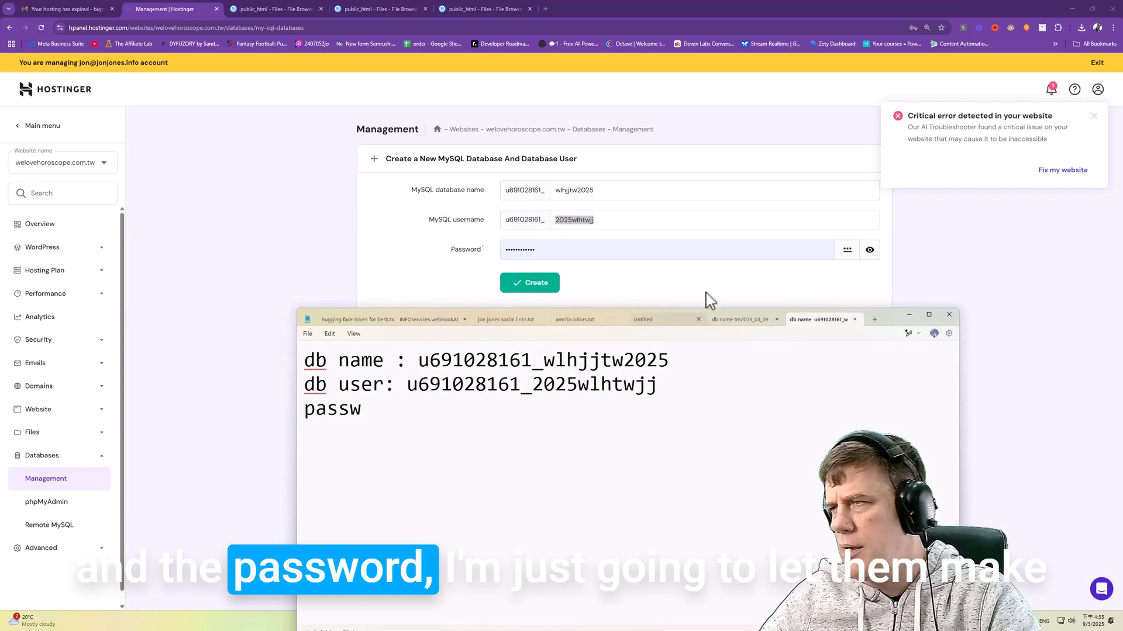
click(869, 249)
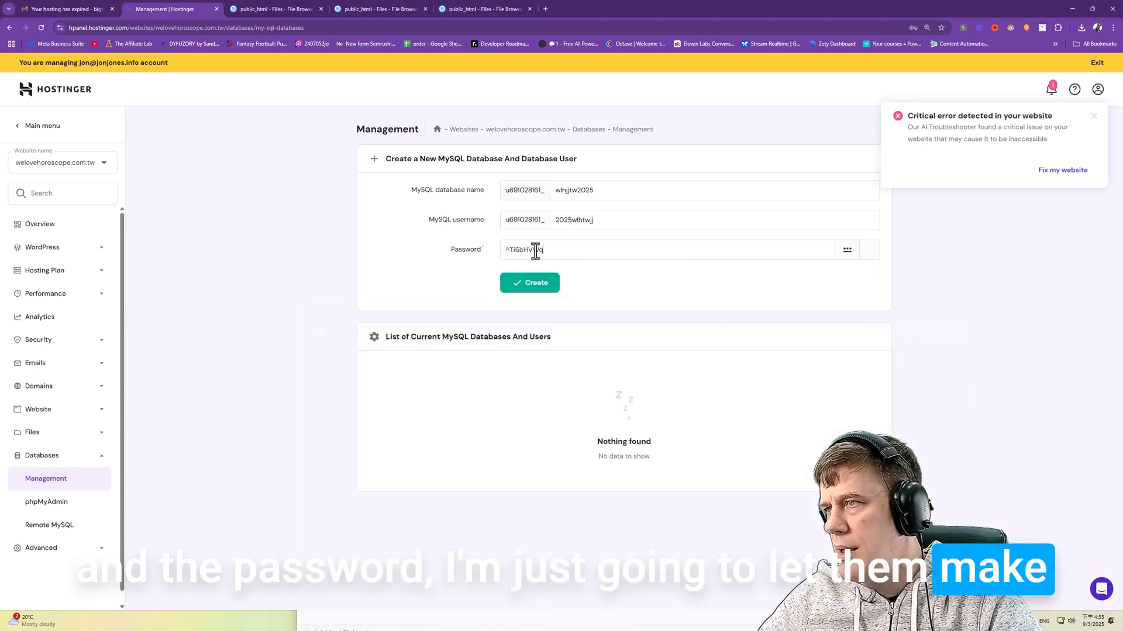
drag(555, 251, 468, 250)
key(ctrl+c)
click(535, 287)
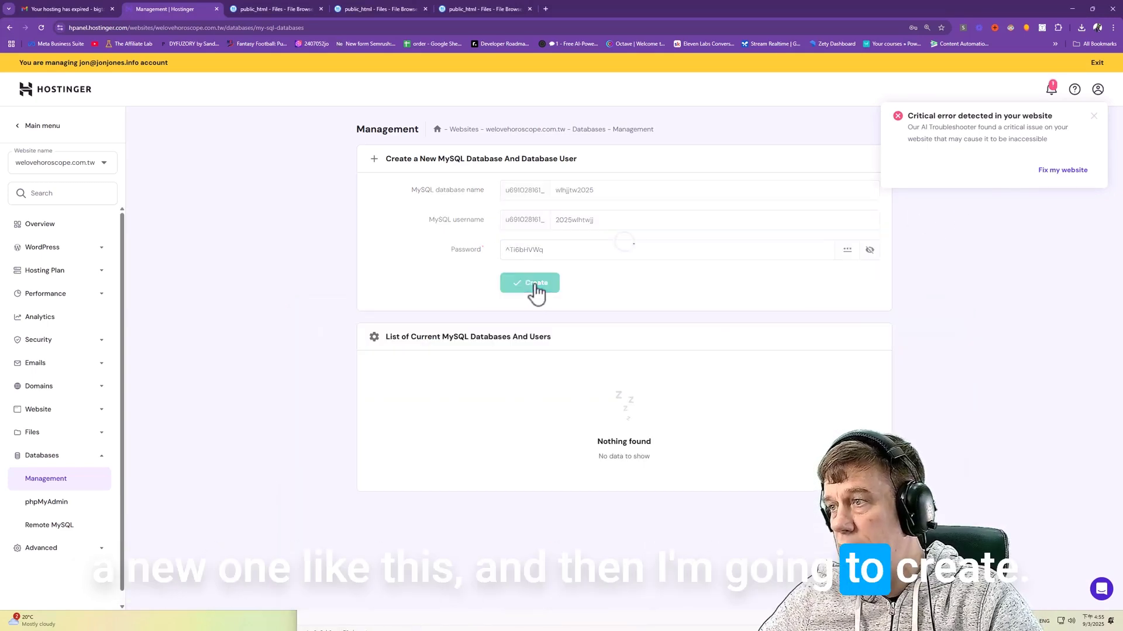
Paste the password into the note, then open the empty wlhjjtw2025 database in phpMyAdmin.
click(386, 611)
text(:)
key(ctrl+v)
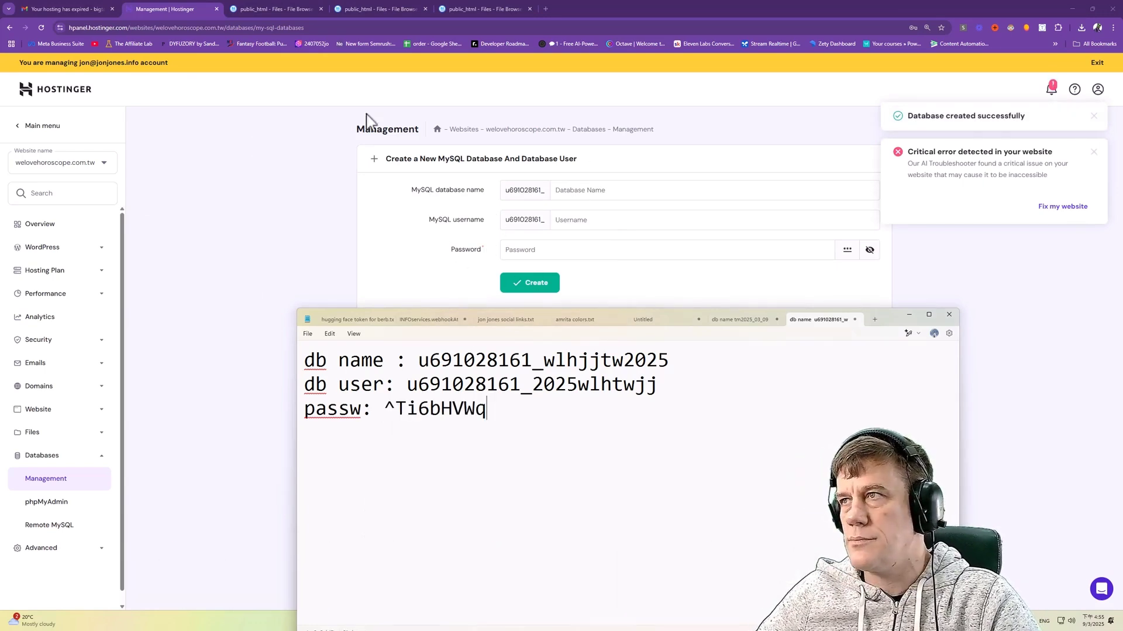
click(303, 236)
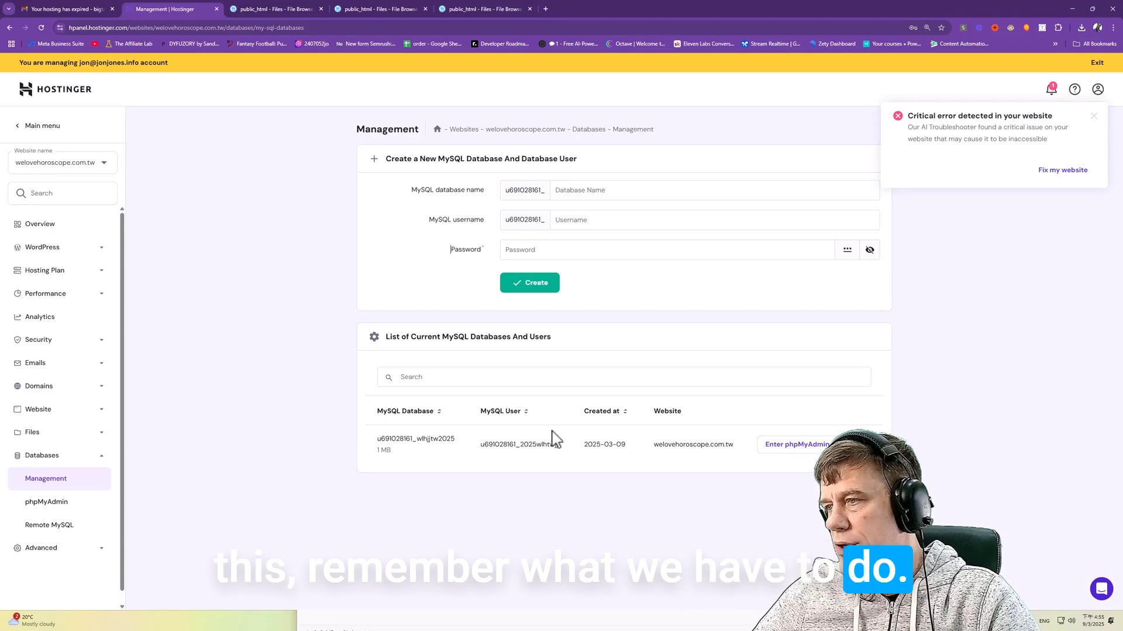
click(792, 449)
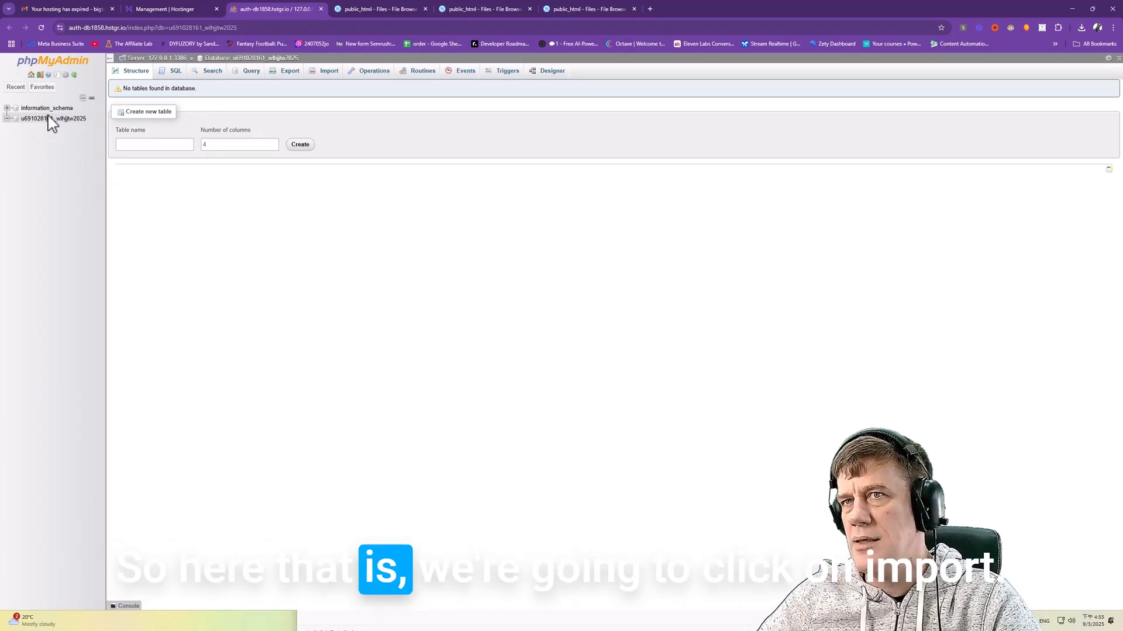
Import the downloaded .sql dump into wlhjjtw2025, check wp_options, and return to hPanel.
click(325, 72)
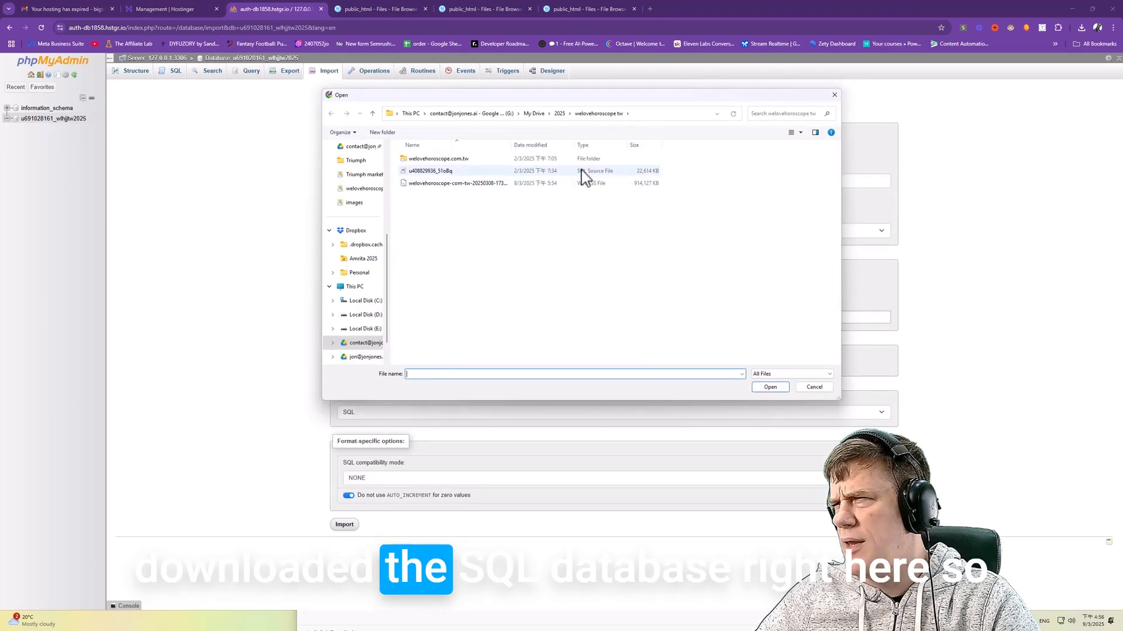
click(444, 171)
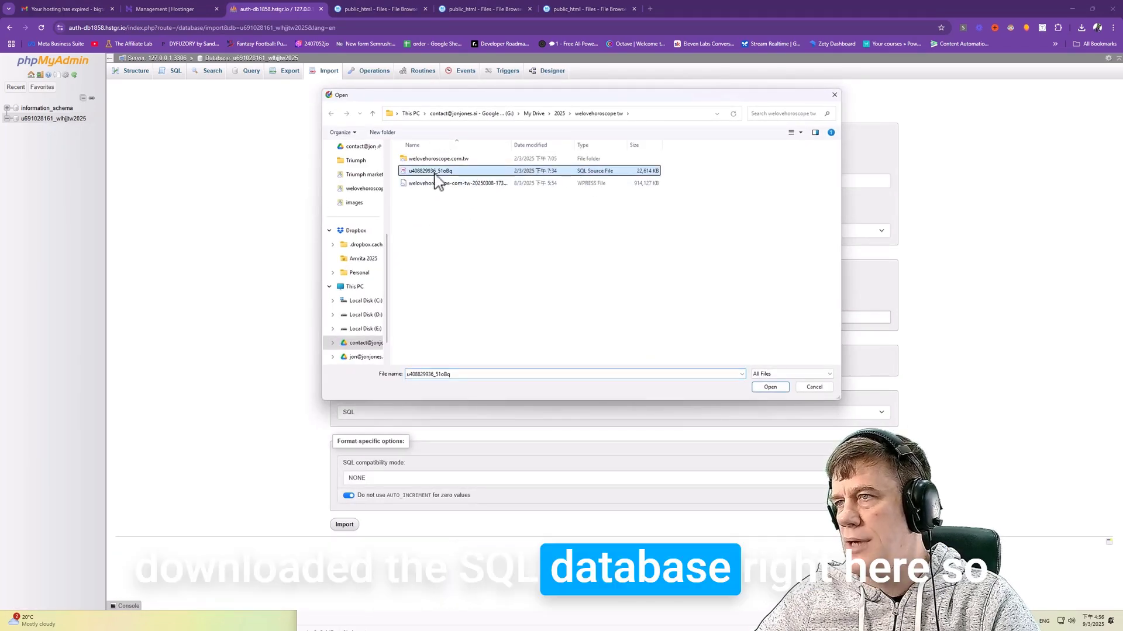
double_click(427, 171)
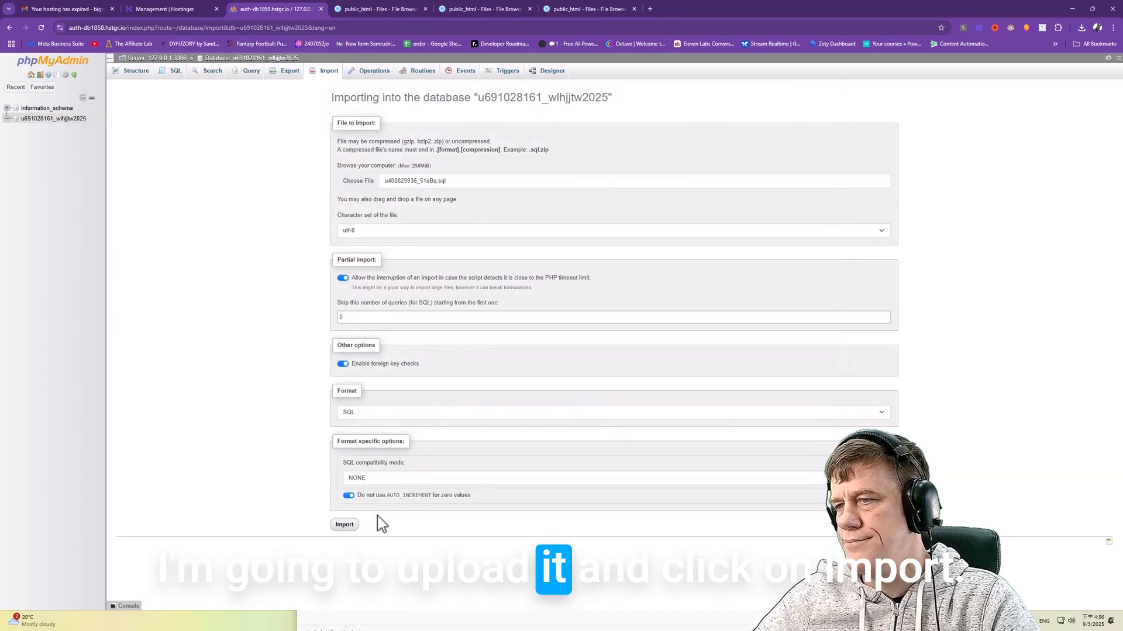
click(344, 527)
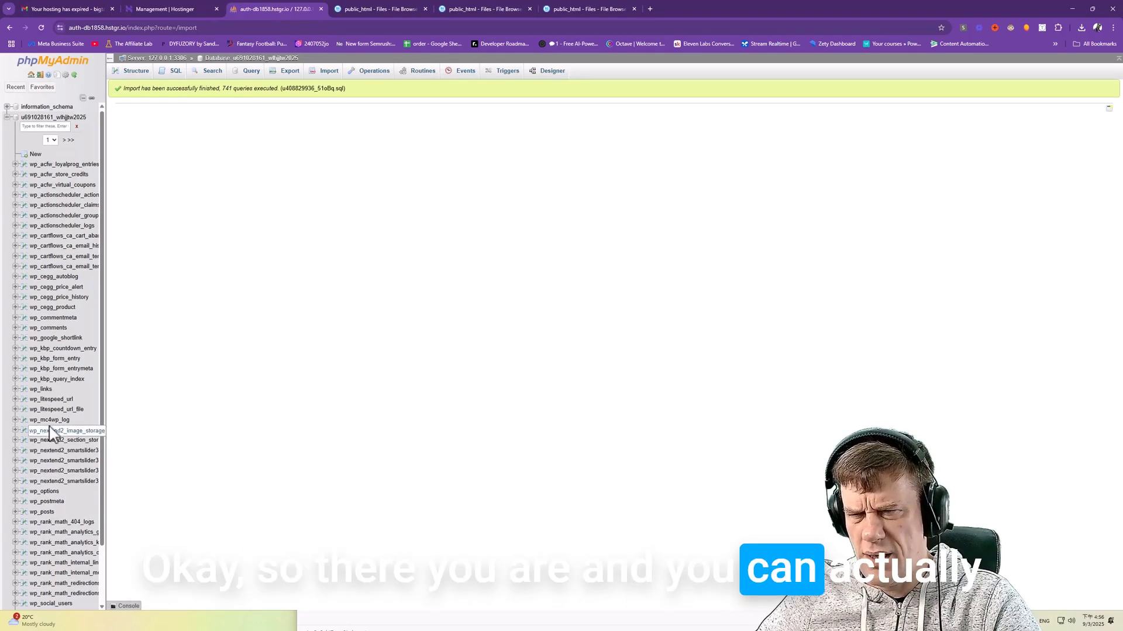
click(46, 493)
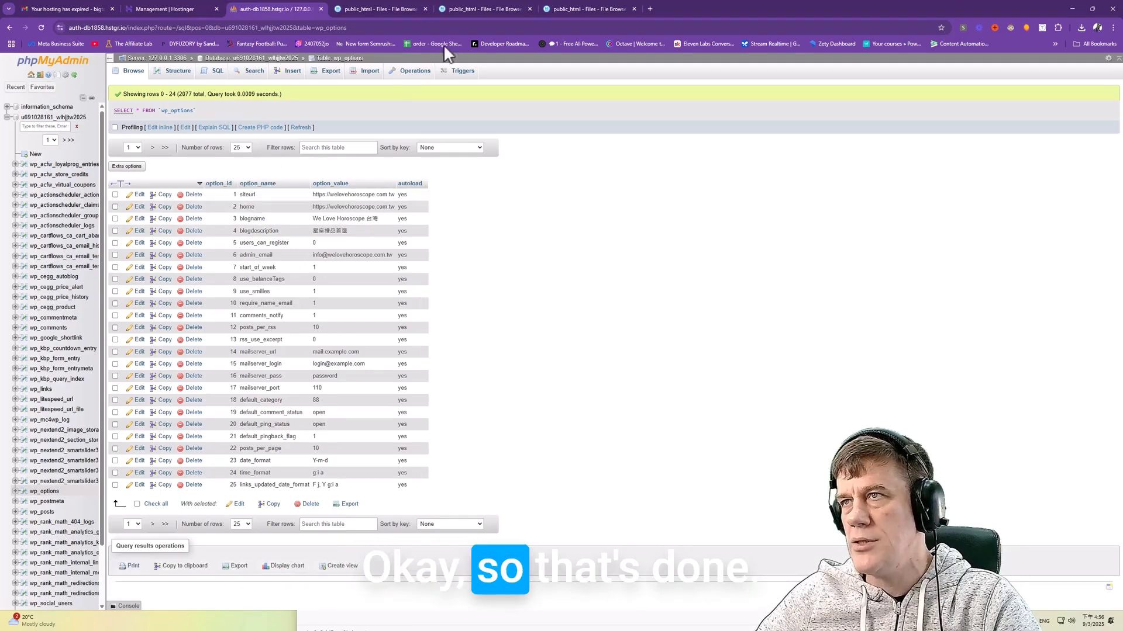
click(185, 8)
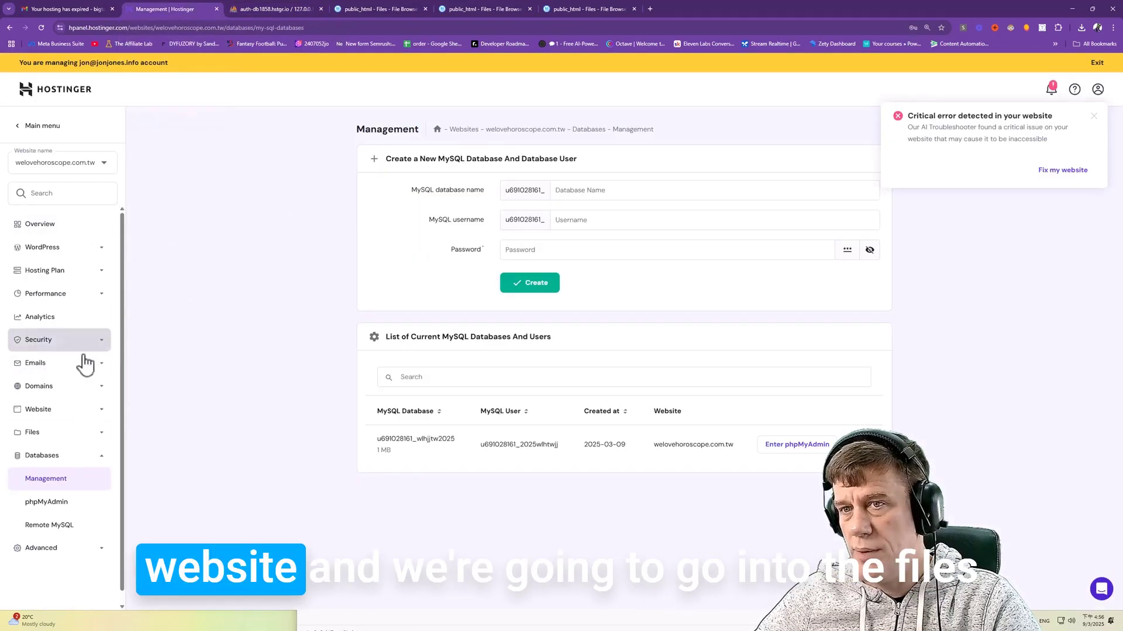
Open wp-config.php from welovehoroscope.com.tw's public_html in the File Manager editor.
click(73, 434)
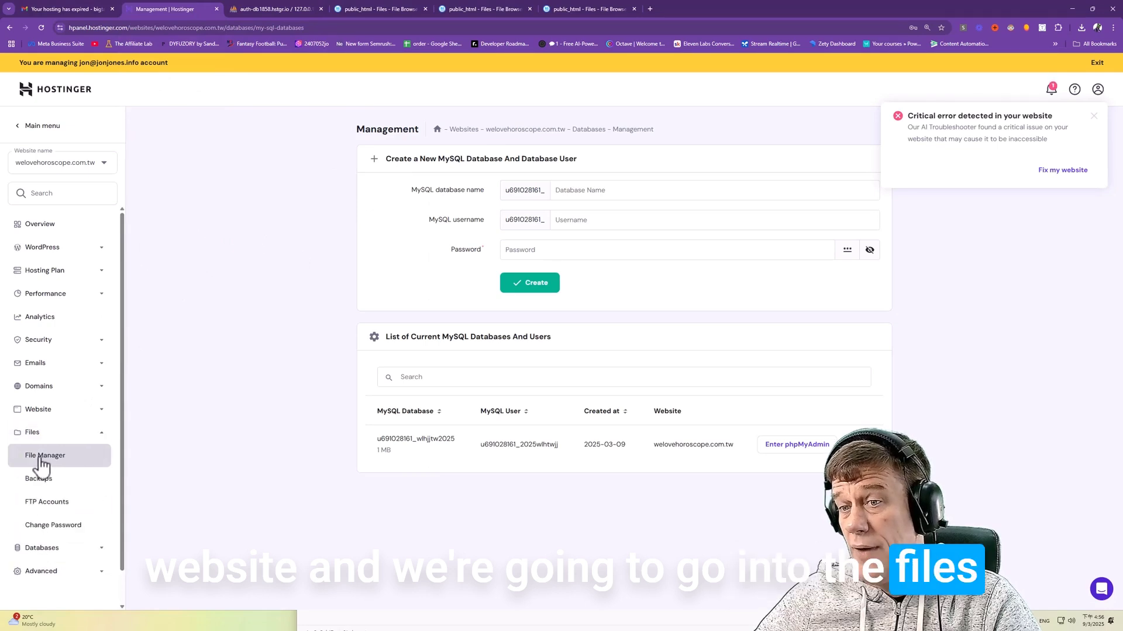
click(39, 458)
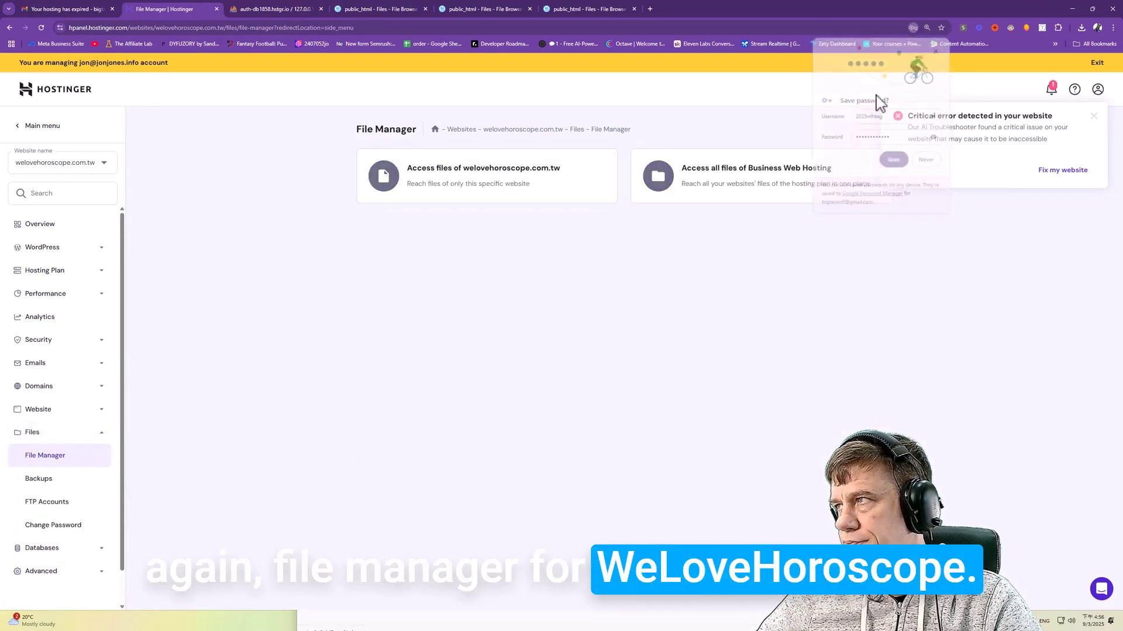
click(491, 251)
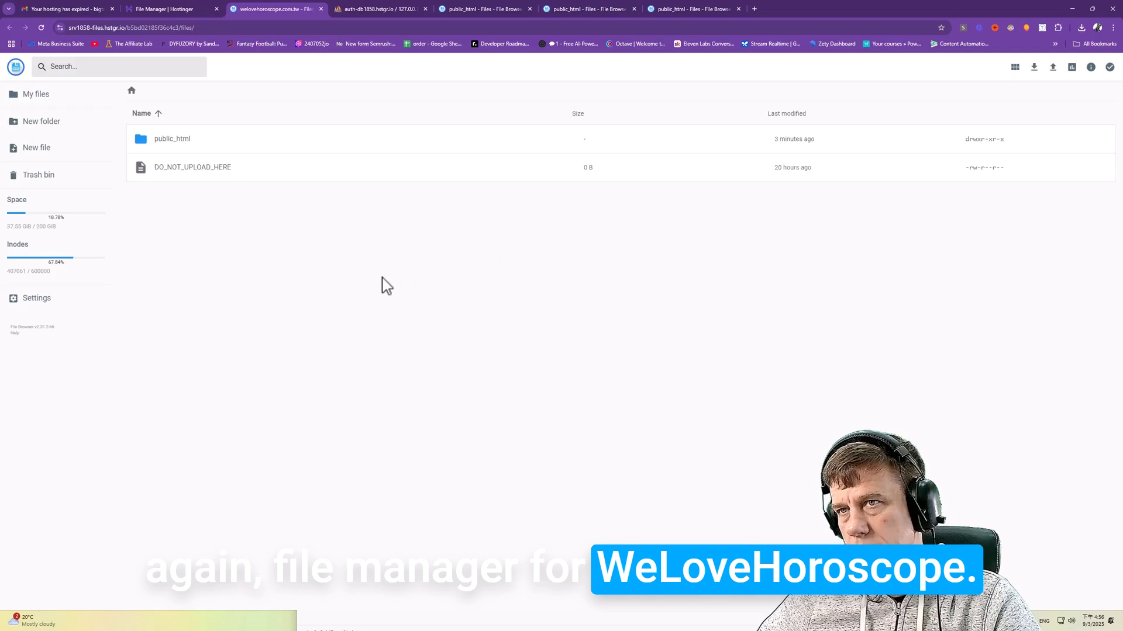
double_click(164, 146)
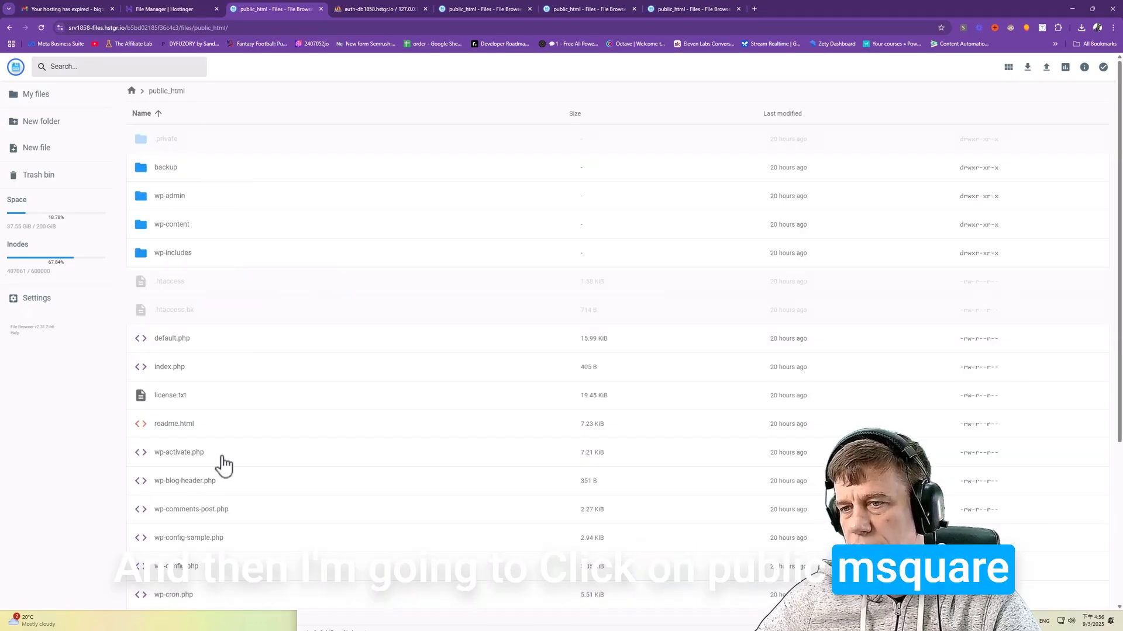
scroll(223, 448, down, 2)
click(174, 482)
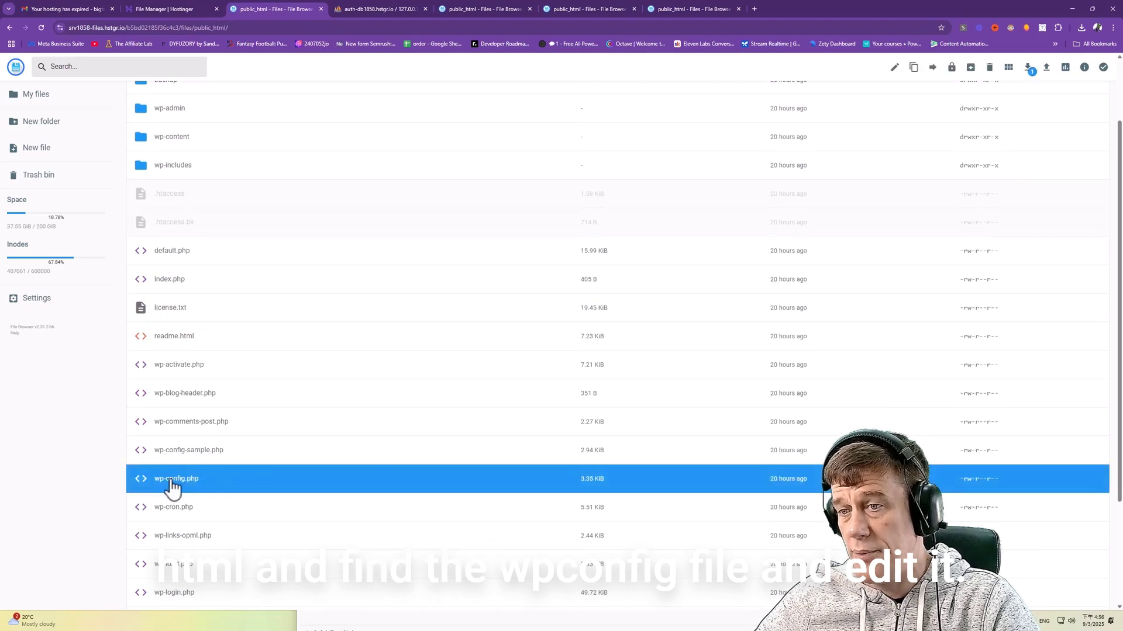
right_click(184, 487)
click(221, 484)
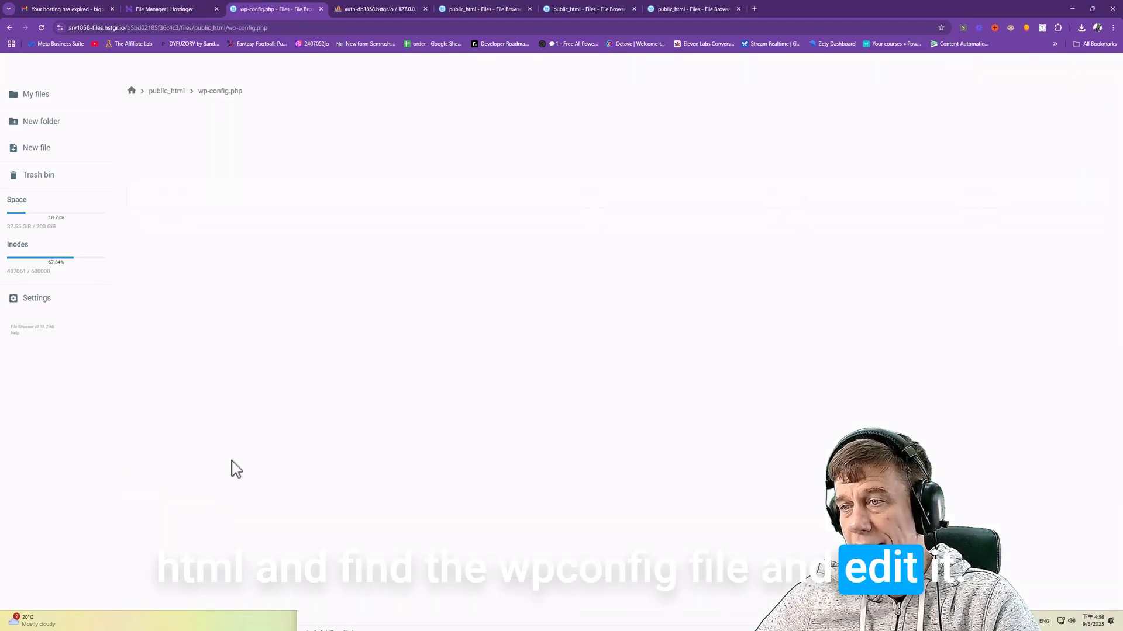
Replace the DB_NAME value in wp-config.php with the new database name wlhjjtw2025.
click(349, 623)
drag(421, 363, 670, 362)
key(ctrl+c)
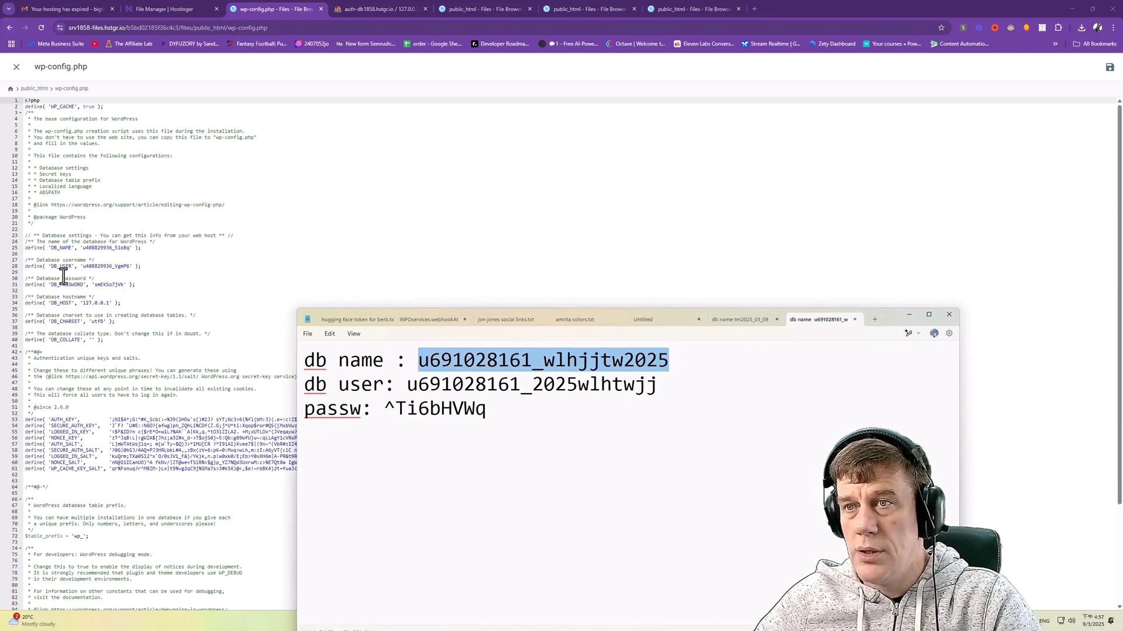
drag(82, 248, 130, 248)
key(ctrl+v)
Replace the DB_USER value with the new database user name copied from the notes.
key(alt+Tab)
drag(407, 384, 658, 384)
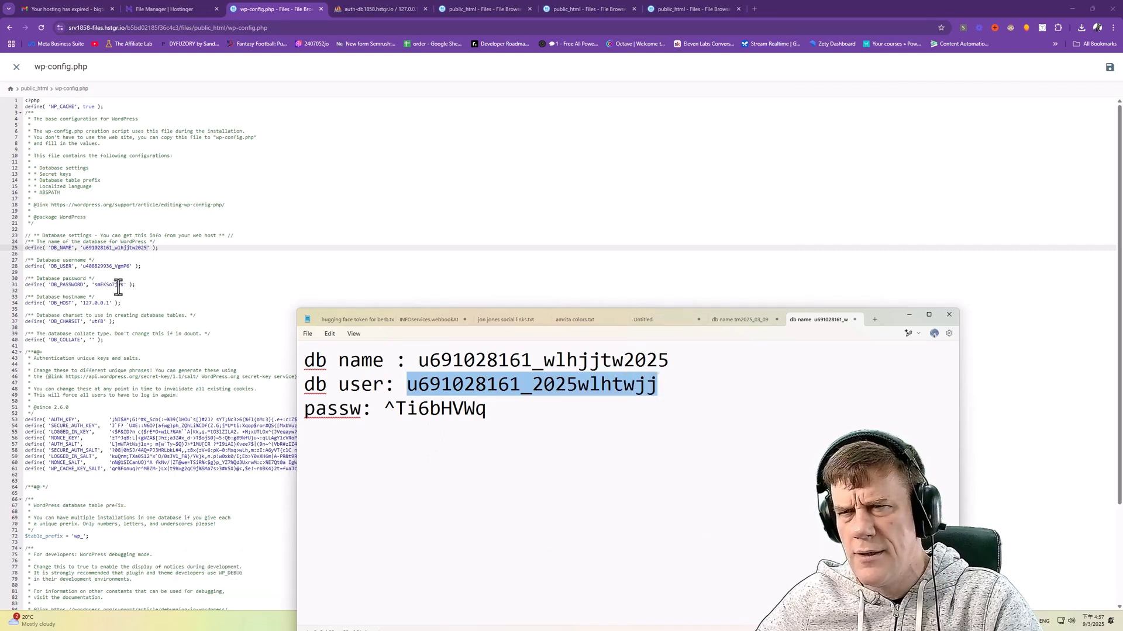
click(85, 270)
drag(82, 266, 130, 267)
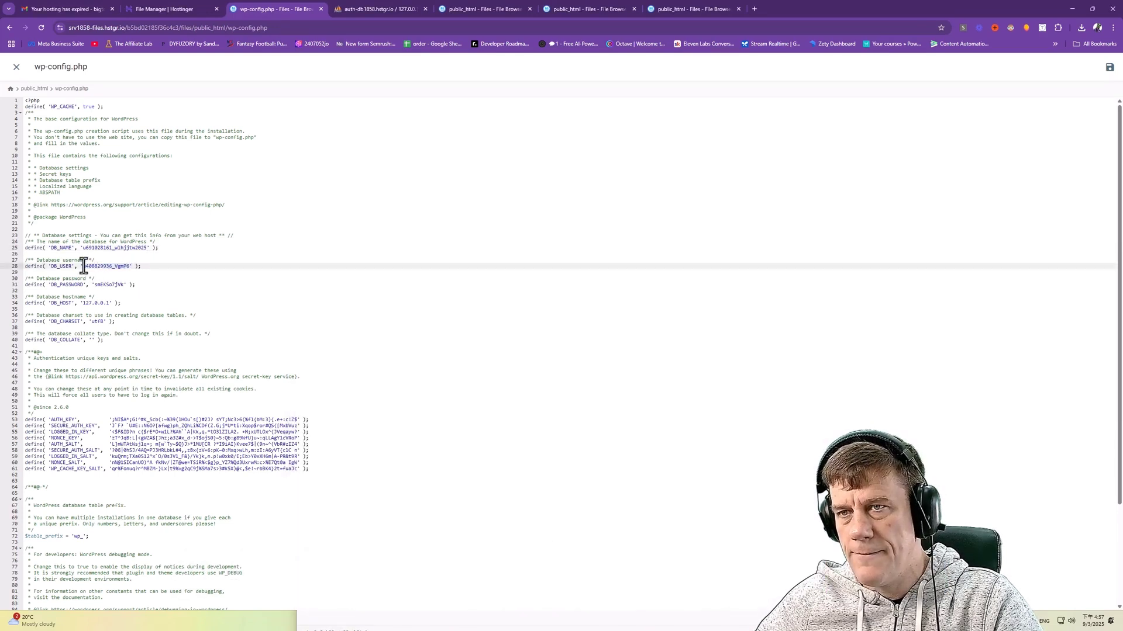
text(u691028161_2025wlhtwjj)
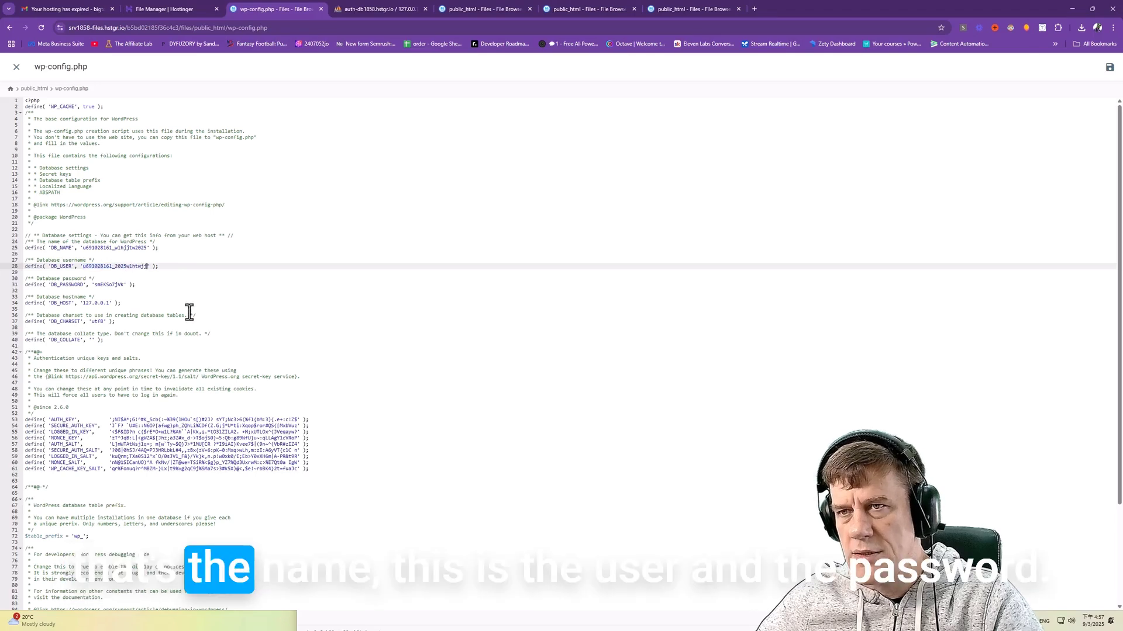
Replace the DB_PASSWORD value with the new database password and close the edited wp-config.php.
click(350, 621)
drag(497, 410, 383, 402)
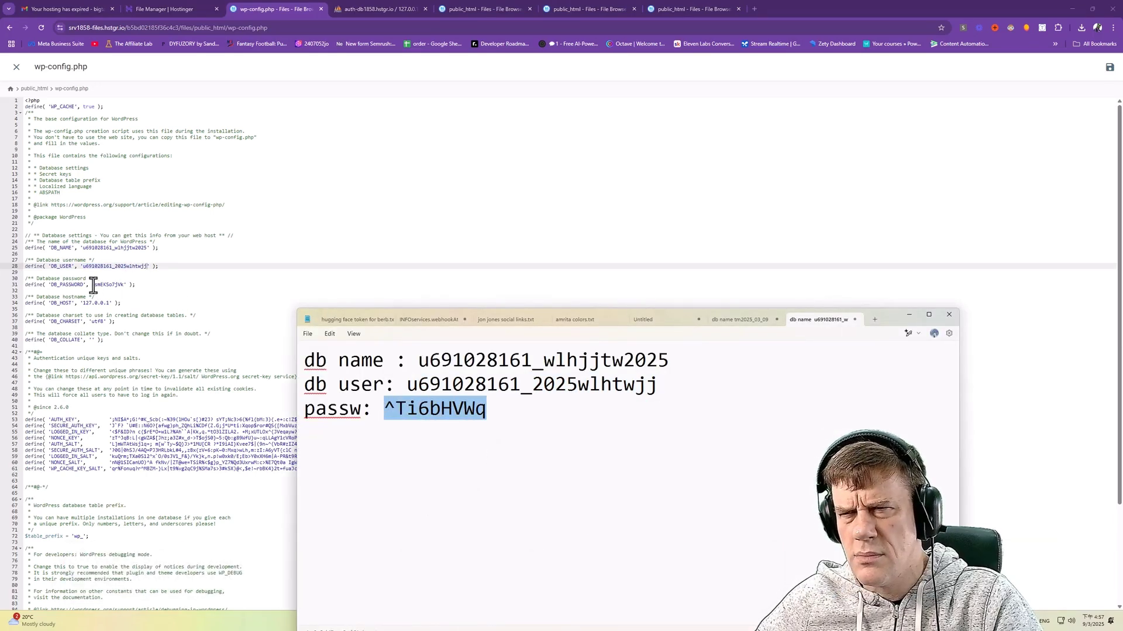
drag(94, 285, 114, 286)
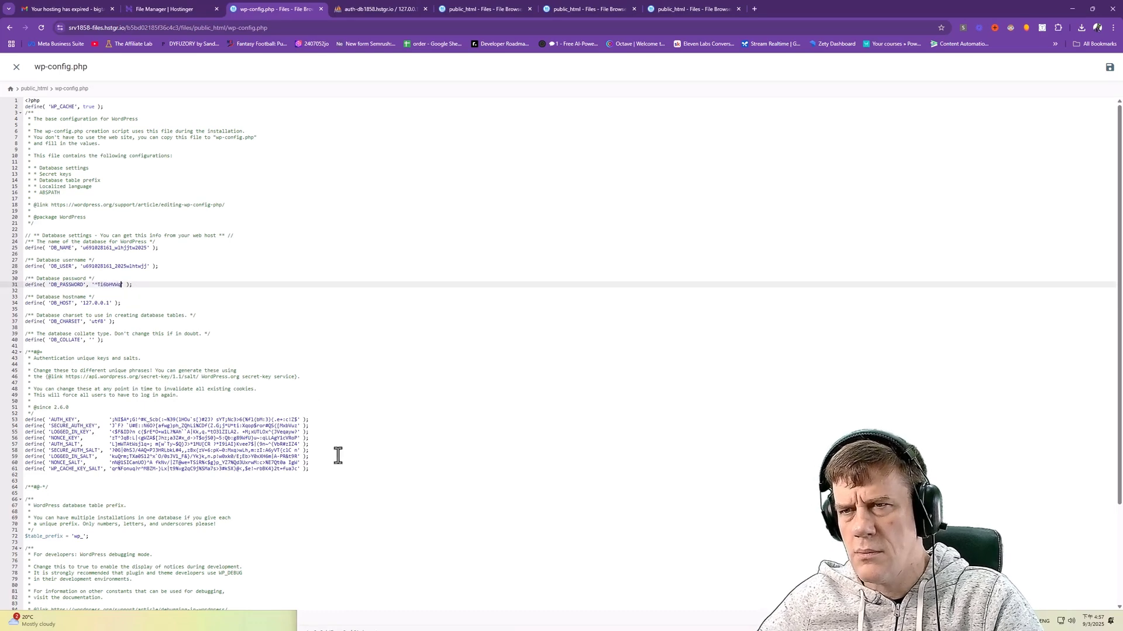
click(594, 223)
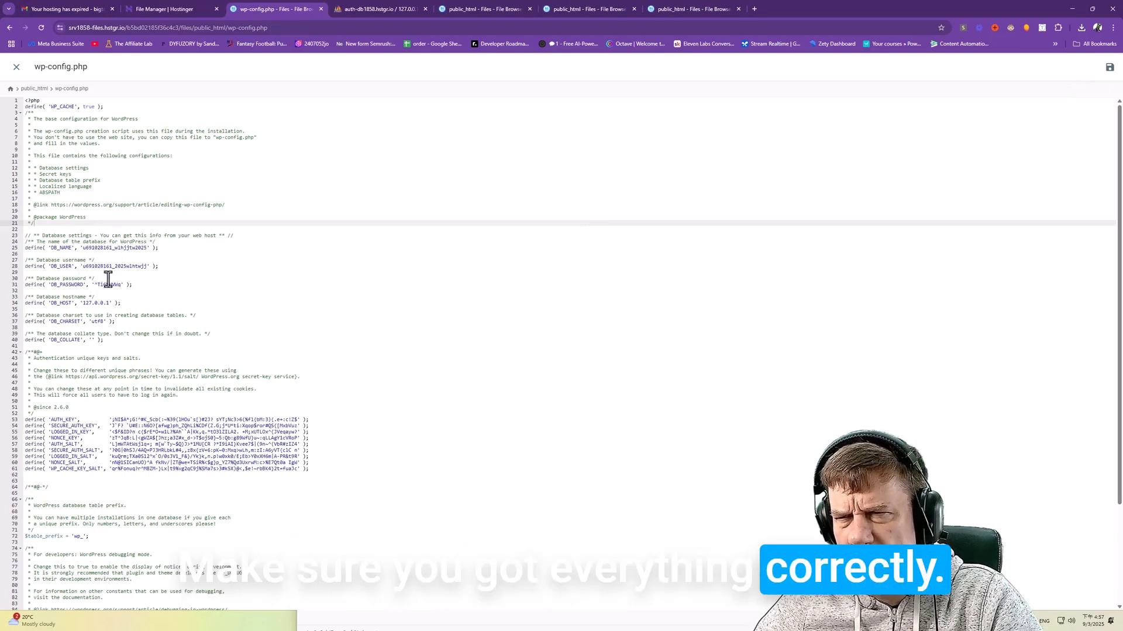
click(16, 67)
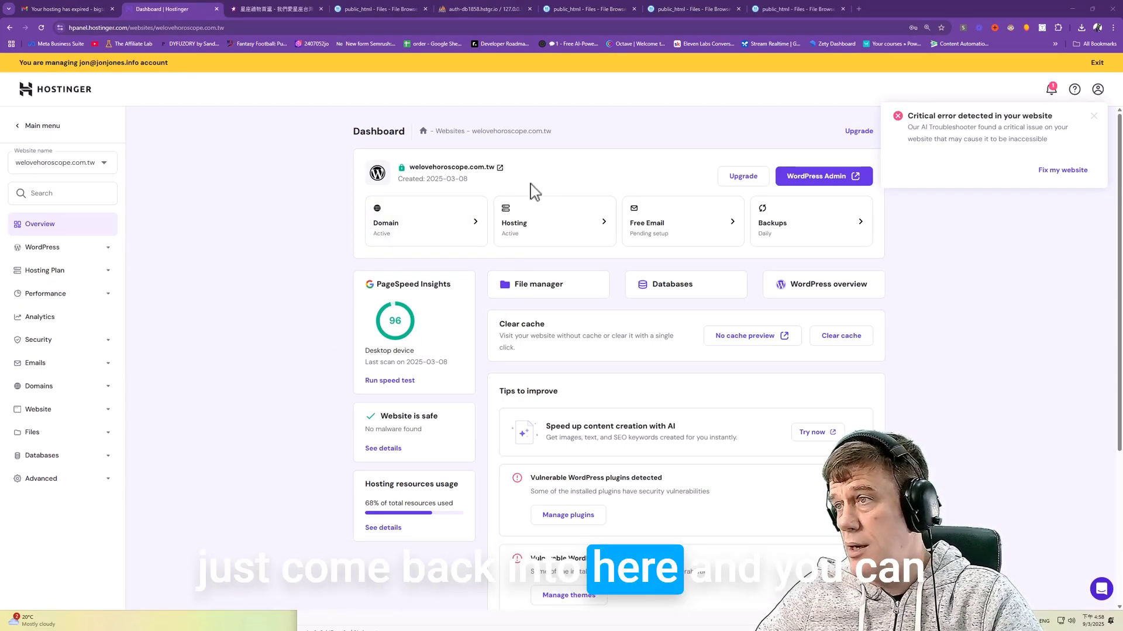
Open welovehoroscope.com.tw from the dashboard and scroll through its banner and product sections.
click(501, 170)
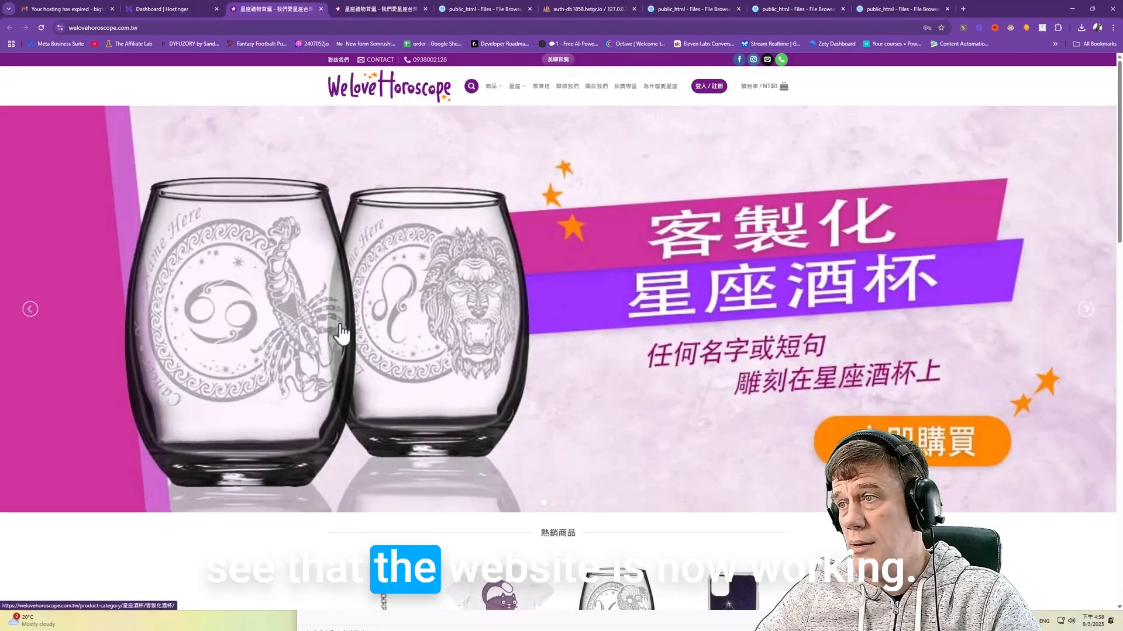
scroll(433, 292, down, 15)
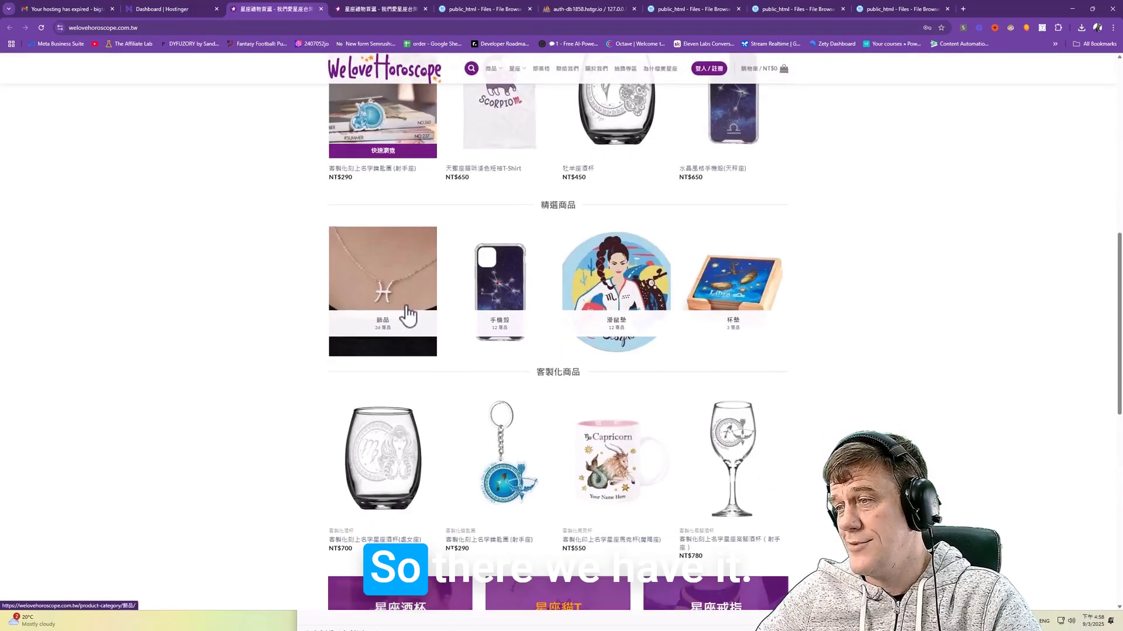
scroll(404, 319, down, 3)
scroll(389, 315, up, 18)
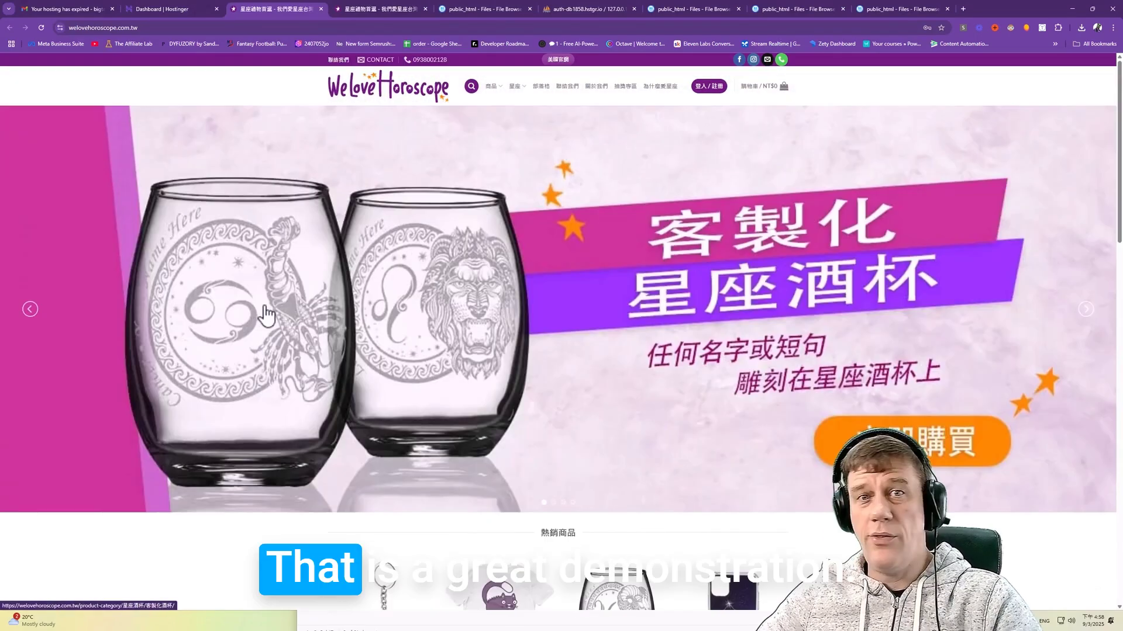